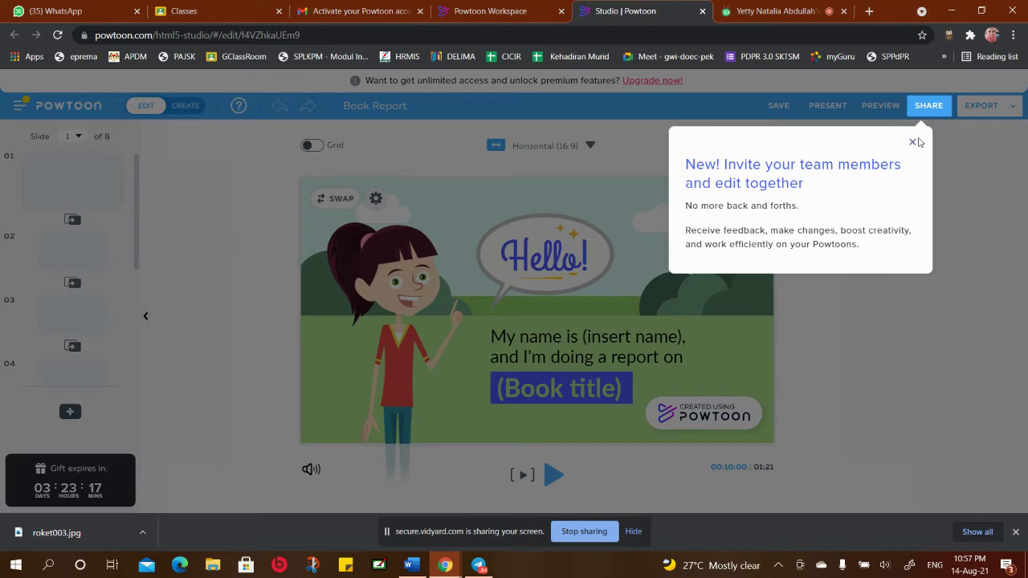
Close the team-invite popup and review slides 2, 3, 4 and the final Thank you! slide
click(912, 144)
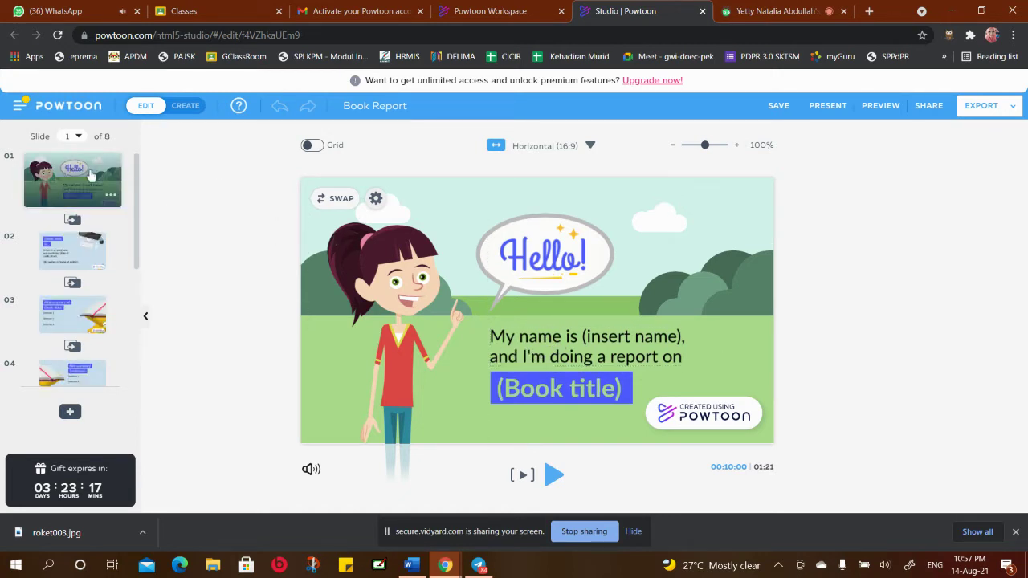
drag(134, 168, 142, 198)
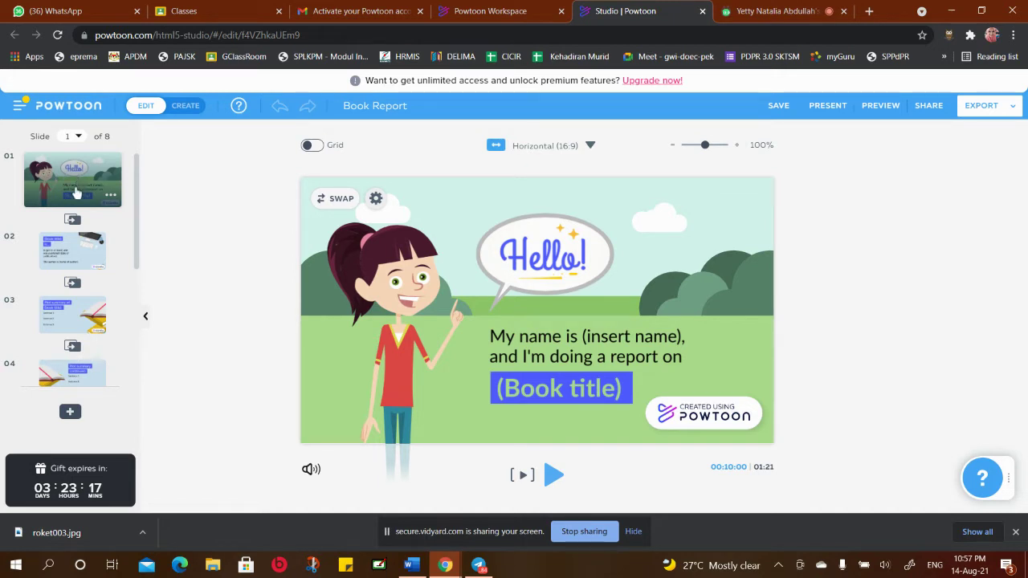
click(68, 264)
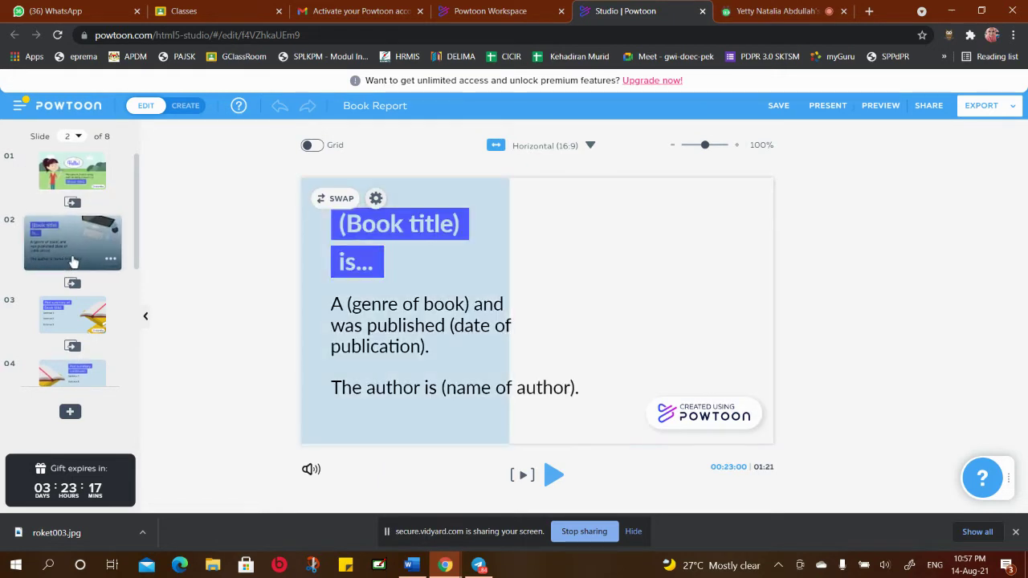
click(67, 317)
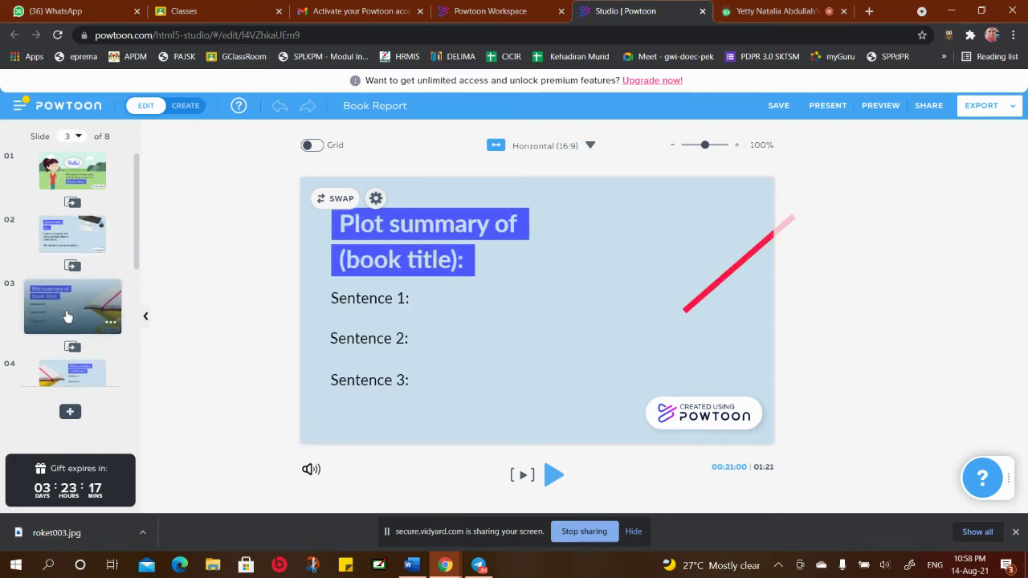
click(67, 370)
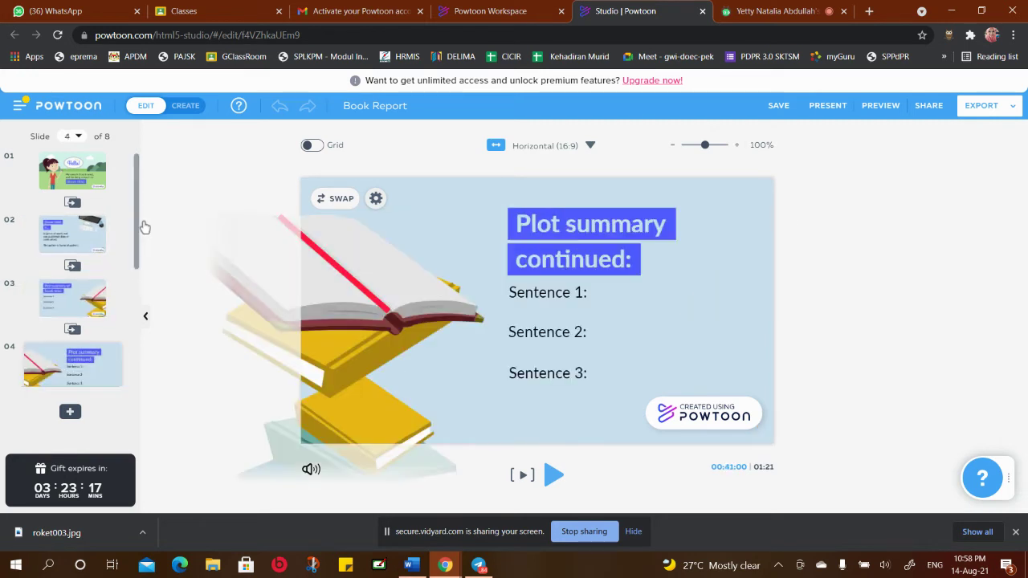
drag(138, 223, 137, 357)
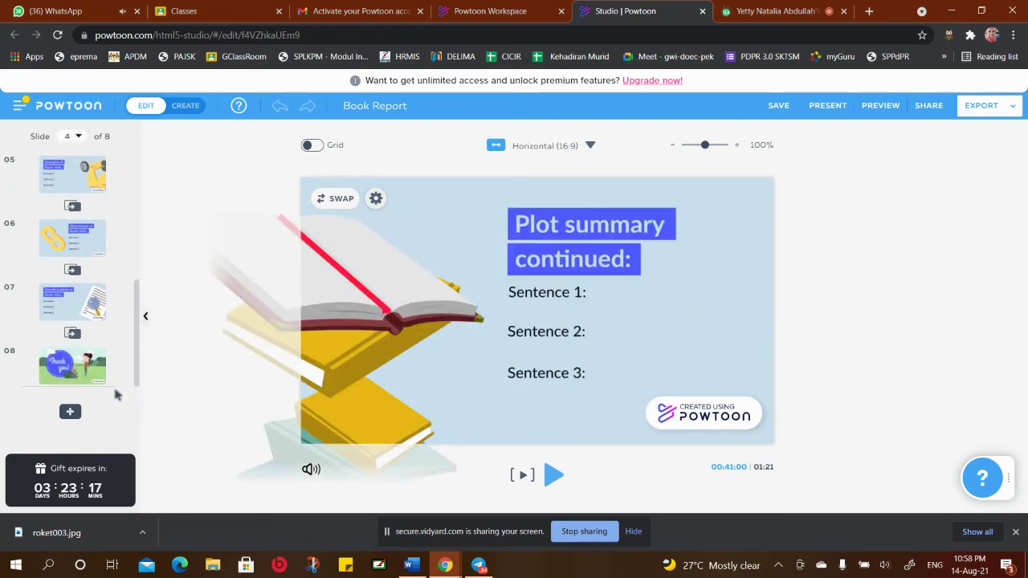
click(81, 381)
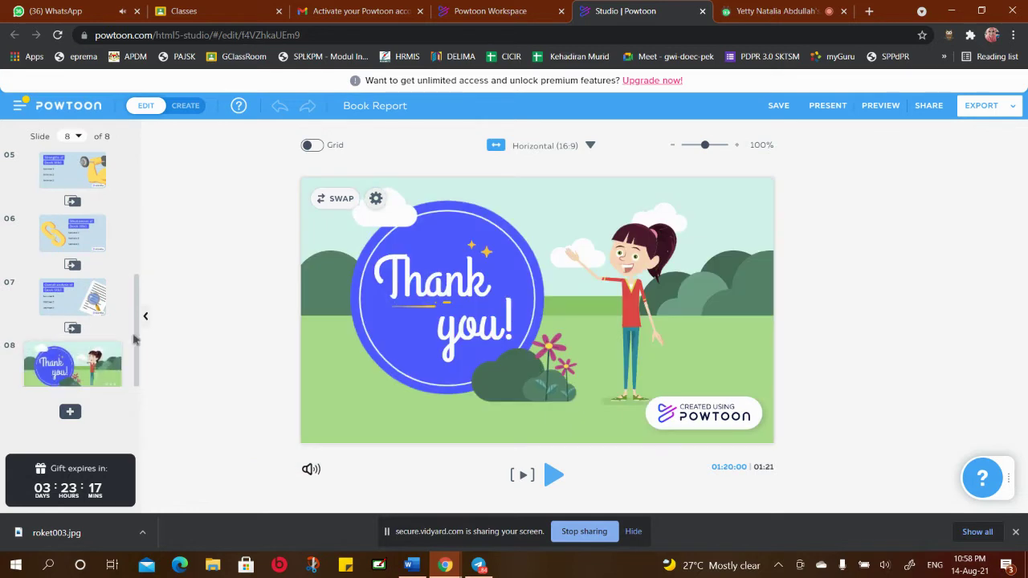
drag(139, 341, 135, 184)
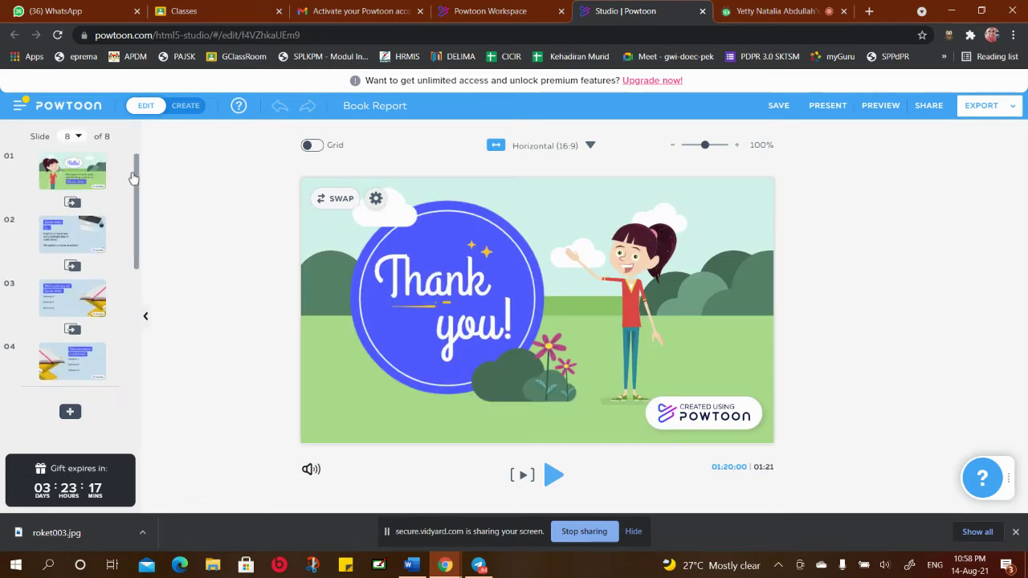
Return to the Hello! slide and leave the editor in CREATE mode with the scene library
click(68, 181)
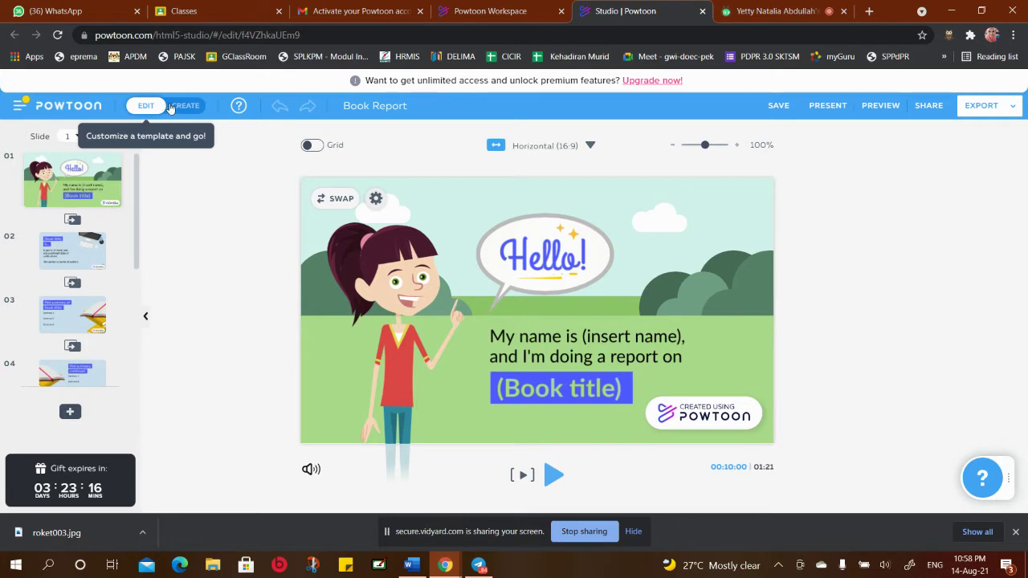
click(171, 108)
click(171, 107)
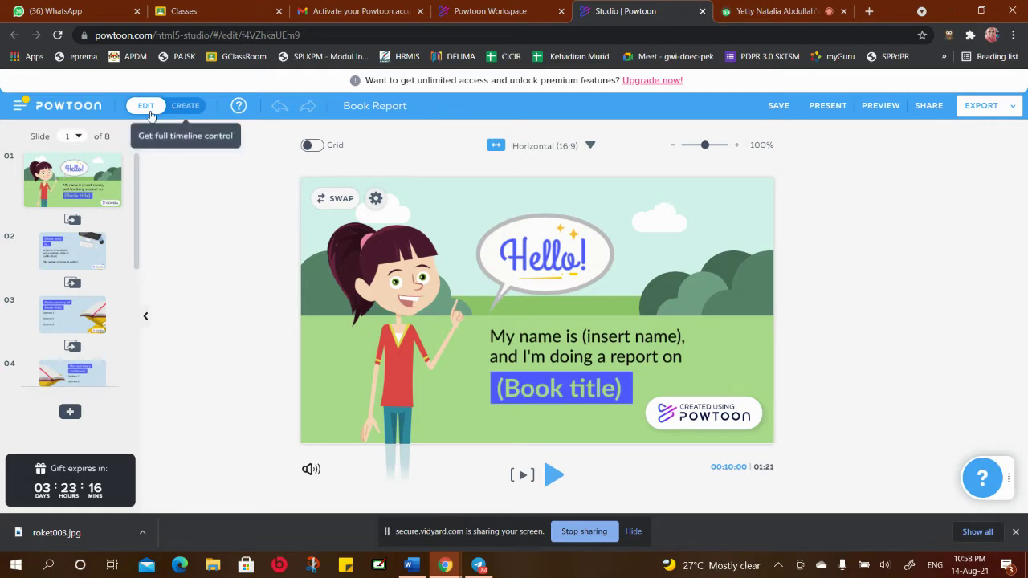
click(151, 117)
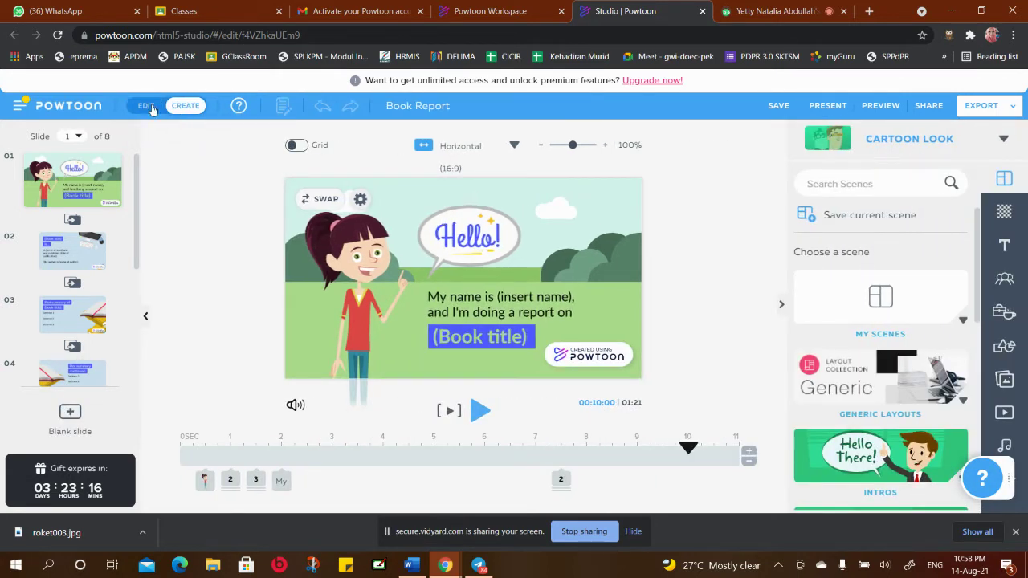
click(153, 111)
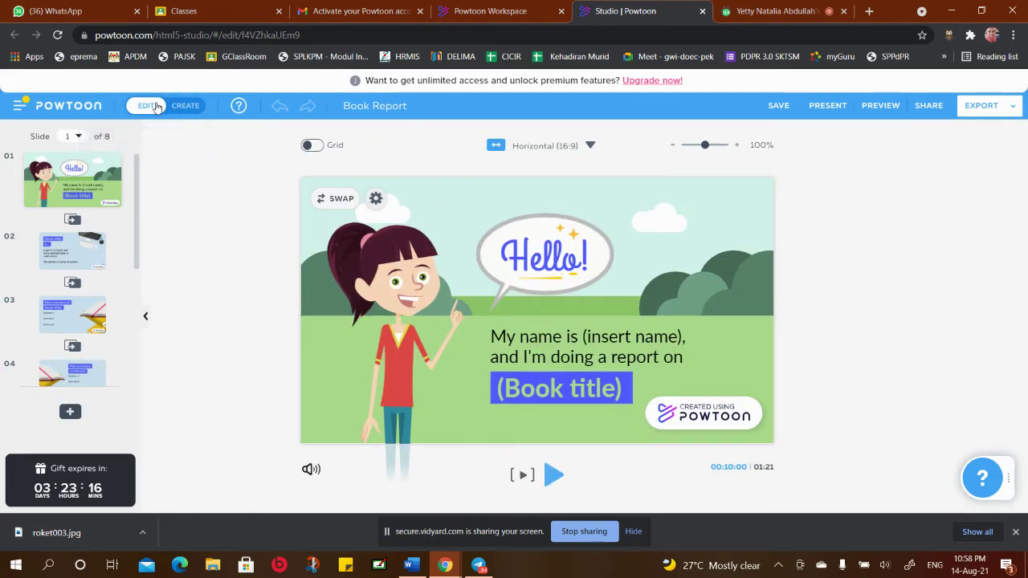
click(161, 106)
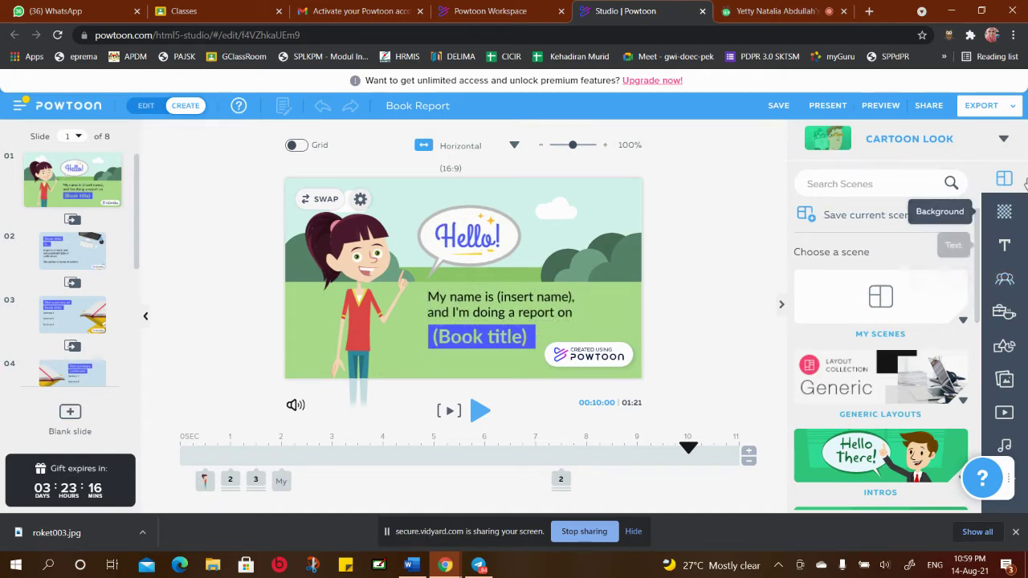
scroll(974, 252, down, 10)
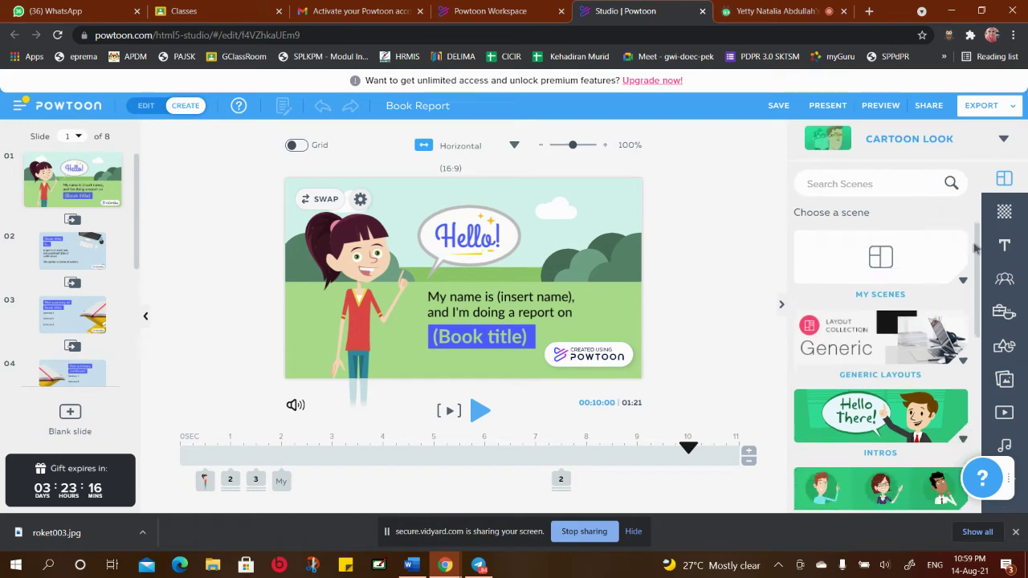
scroll(974, 252, up, 10)
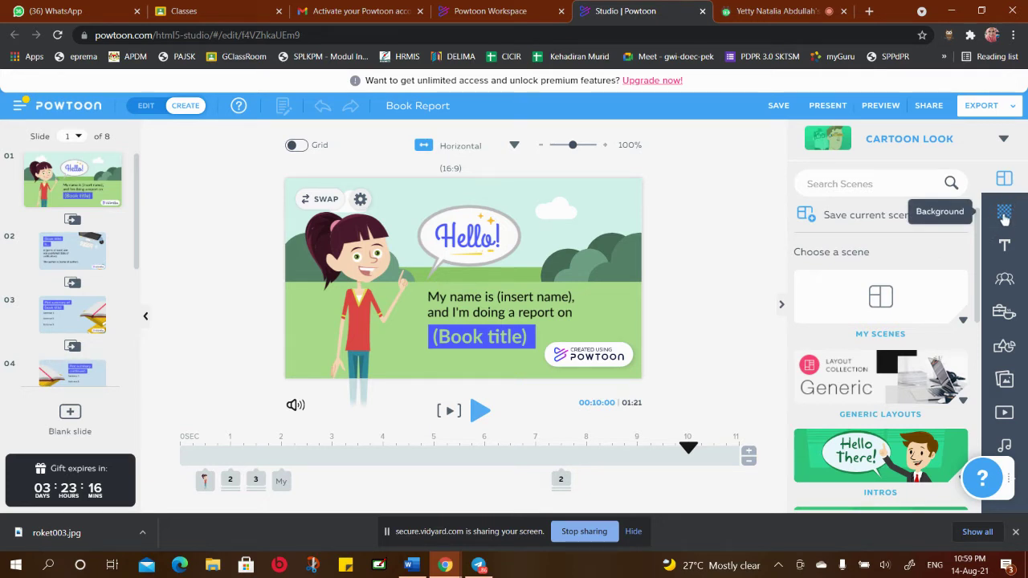
click(1003, 211)
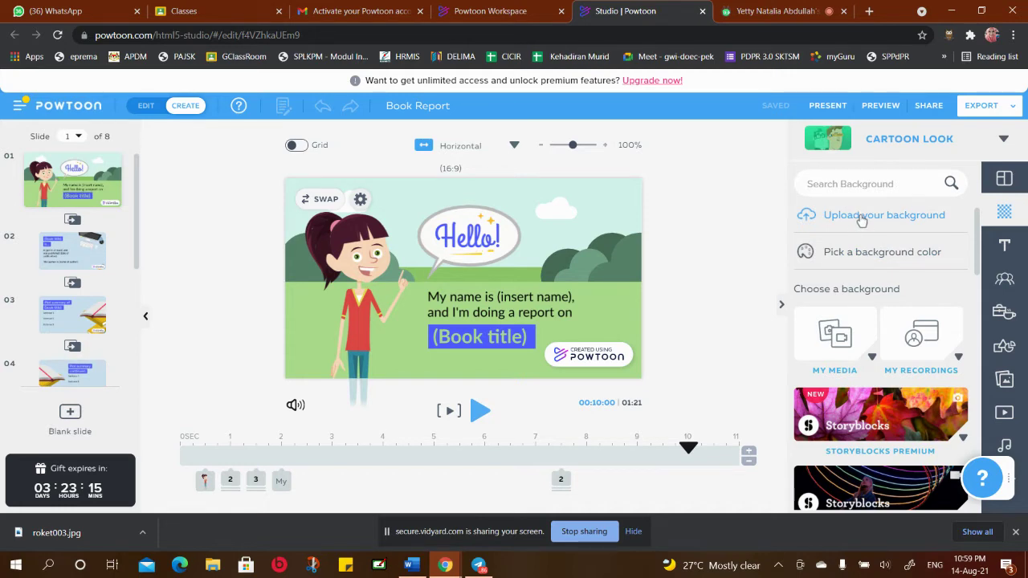
Open the 'Upload your background' dialog, then close it without uploading anything
click(861, 220)
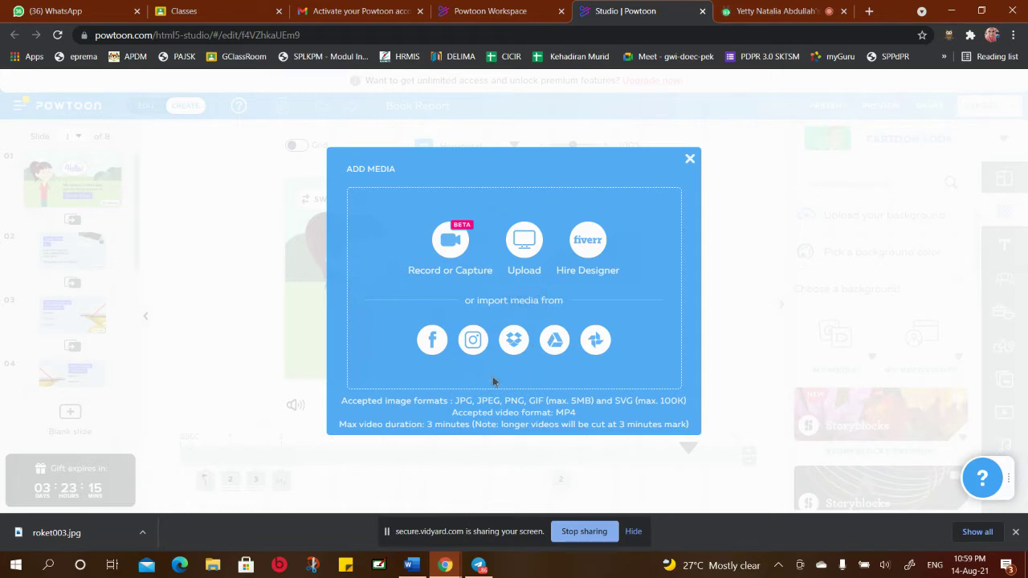
click(689, 160)
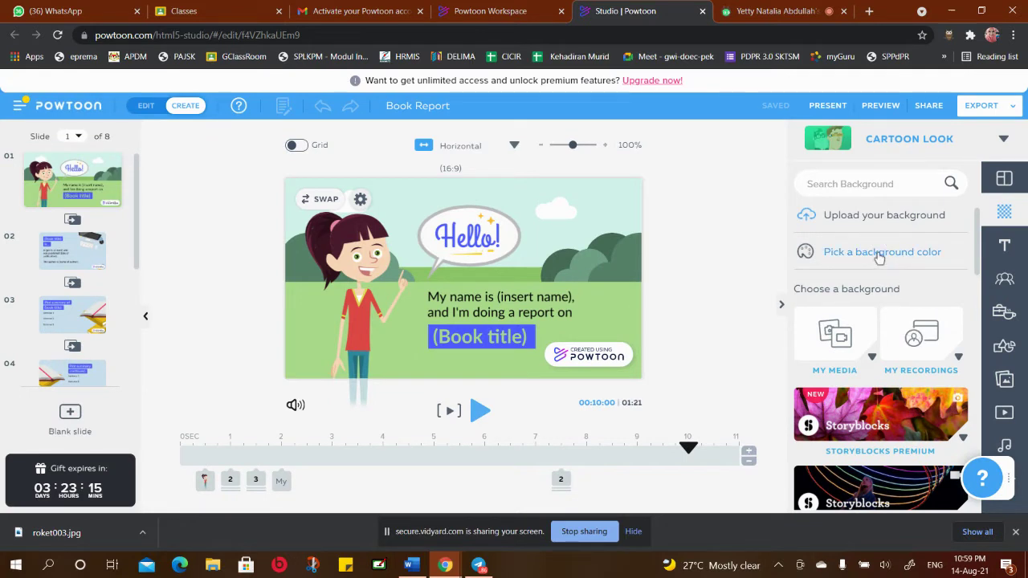
click(879, 257)
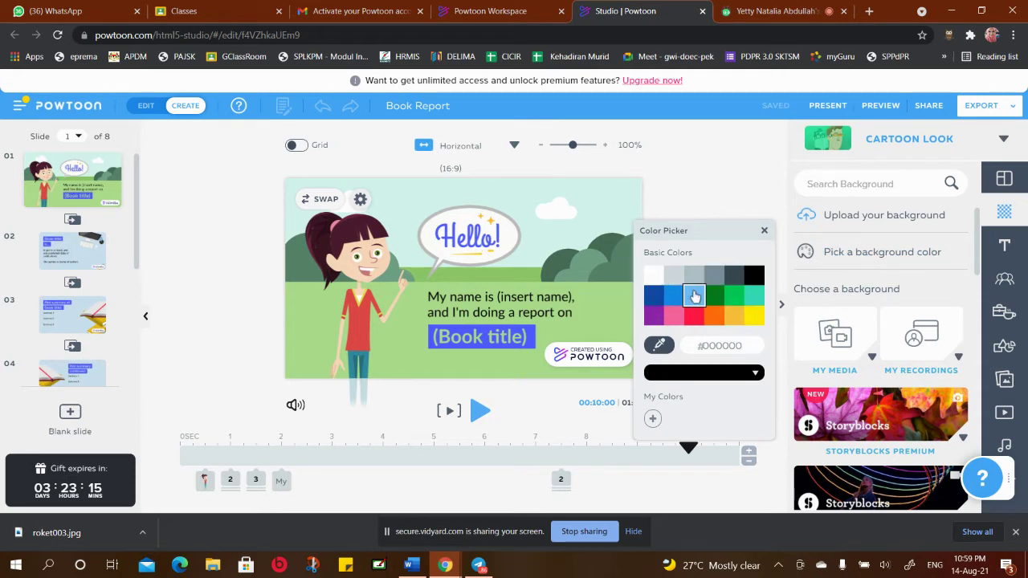
click(695, 296)
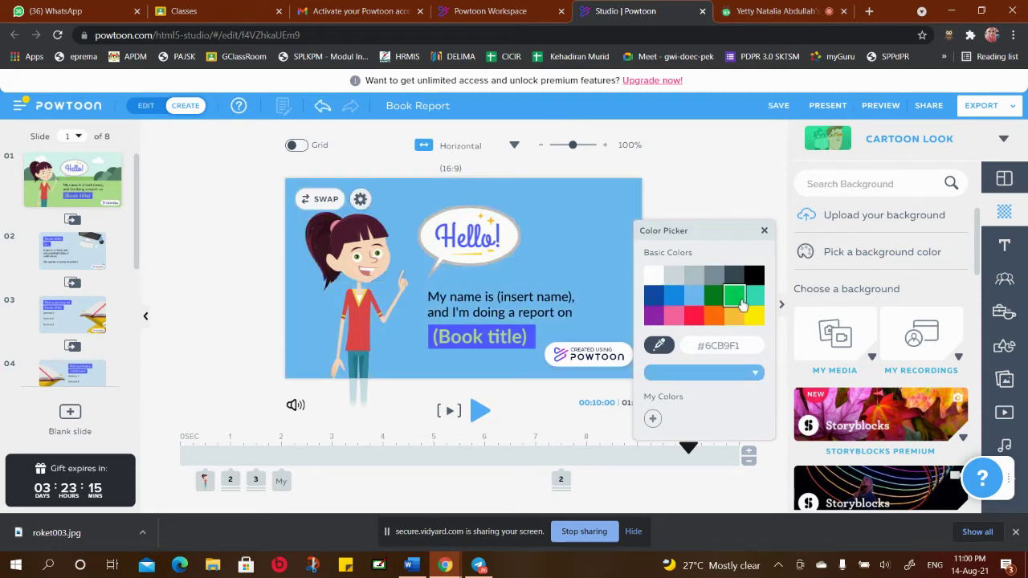
click(733, 296)
click(752, 314)
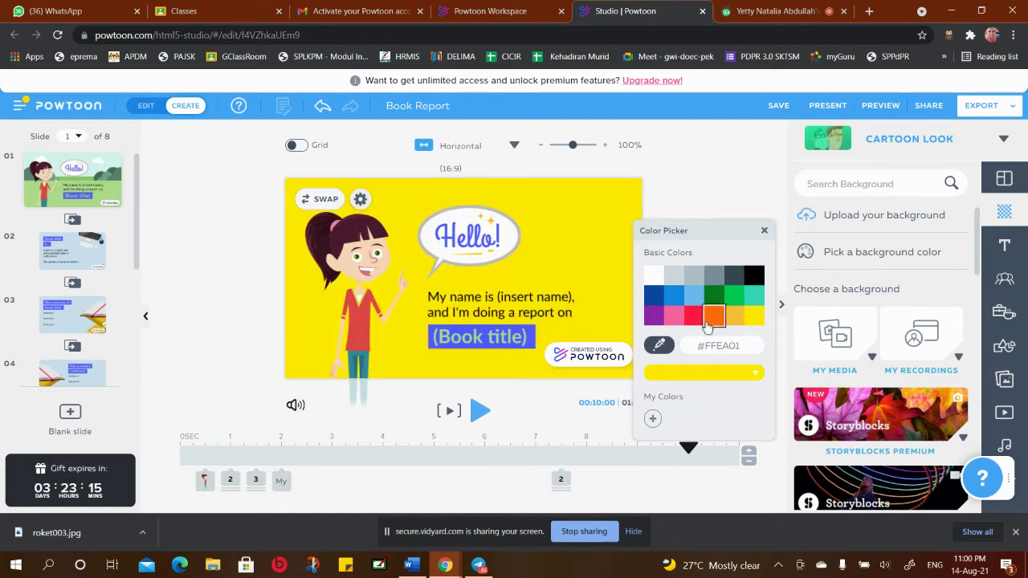
click(675, 319)
click(654, 318)
click(655, 297)
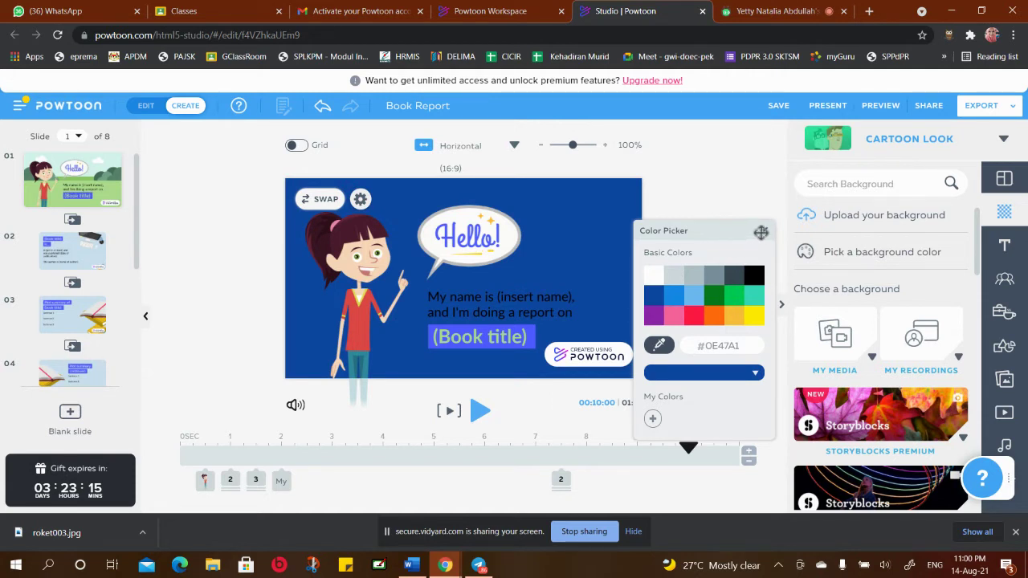
click(764, 230)
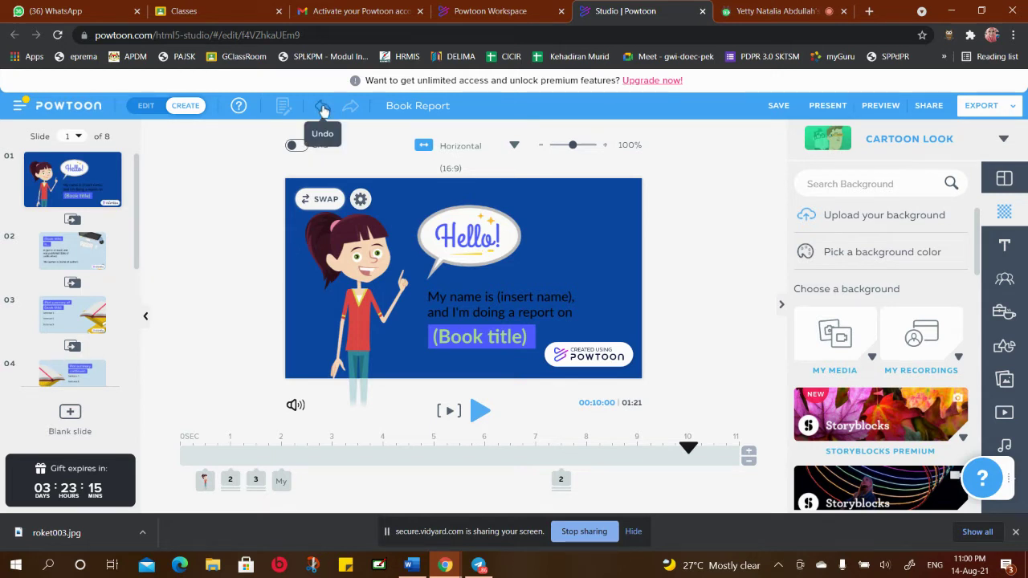
click(322, 110)
click(322, 110)
click(322, 110)
click(322, 110)
click(322, 110)
click(322, 110)
click(322, 110)
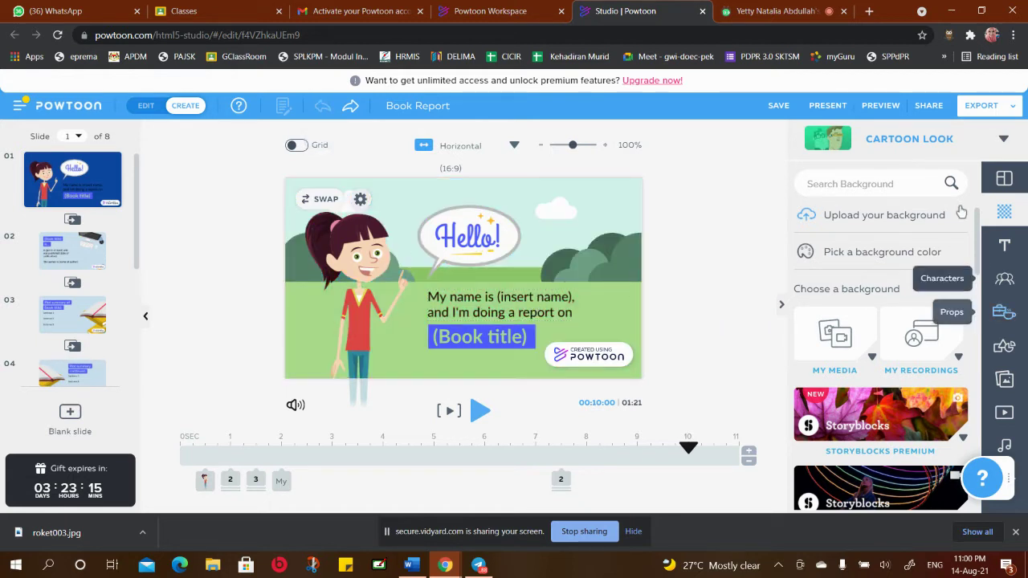
Scroll the Background panel and open the Storyblocks Premium category
scroll(898, 246, down, 1)
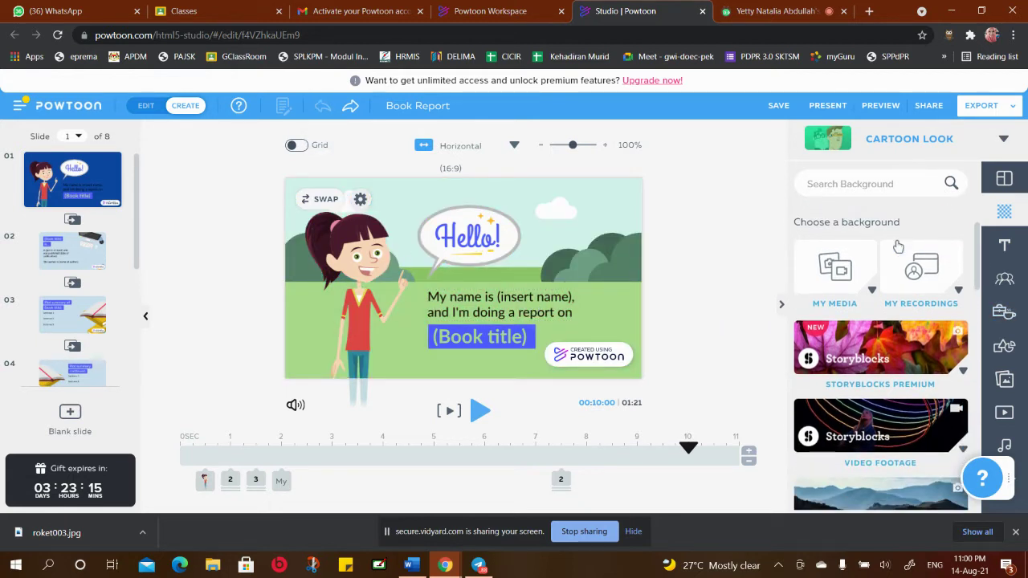
scroll(898, 247, down, 2)
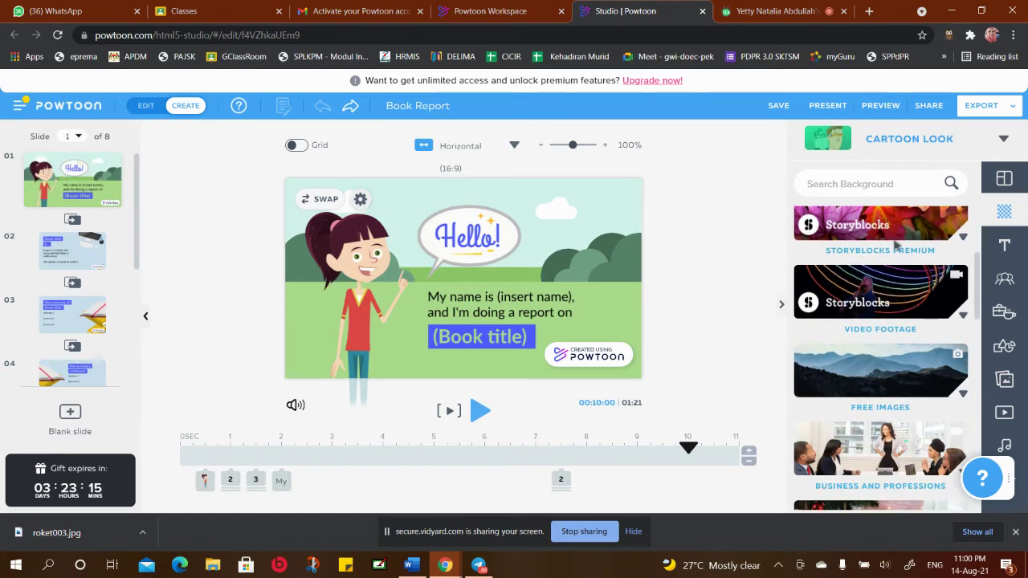
scroll(896, 245, down, 2)
scroll(903, 237, up, 3)
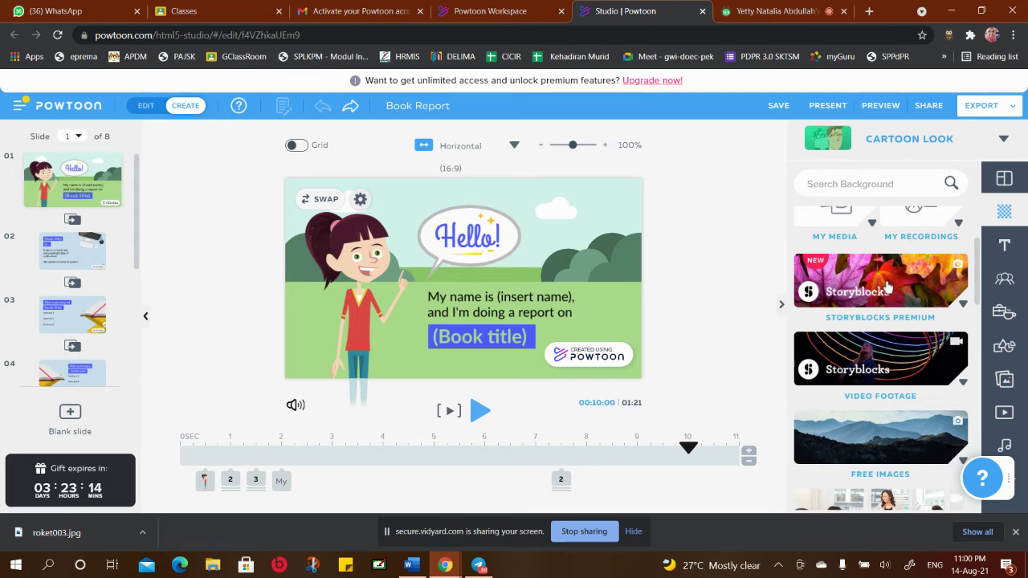
scroll(887, 289, down, 2)
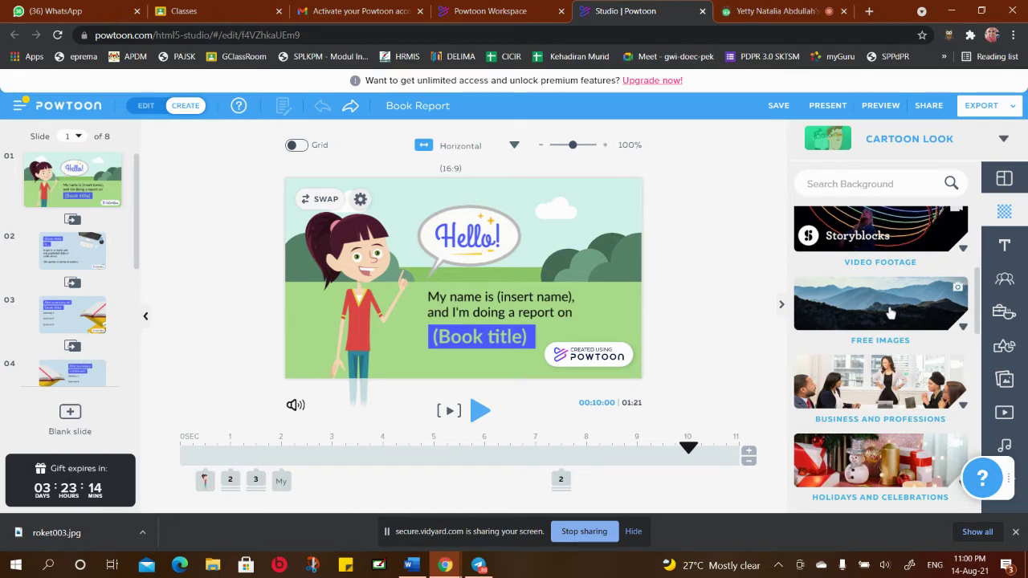
scroll(890, 313, down, 1)
scroll(880, 310, down, 4)
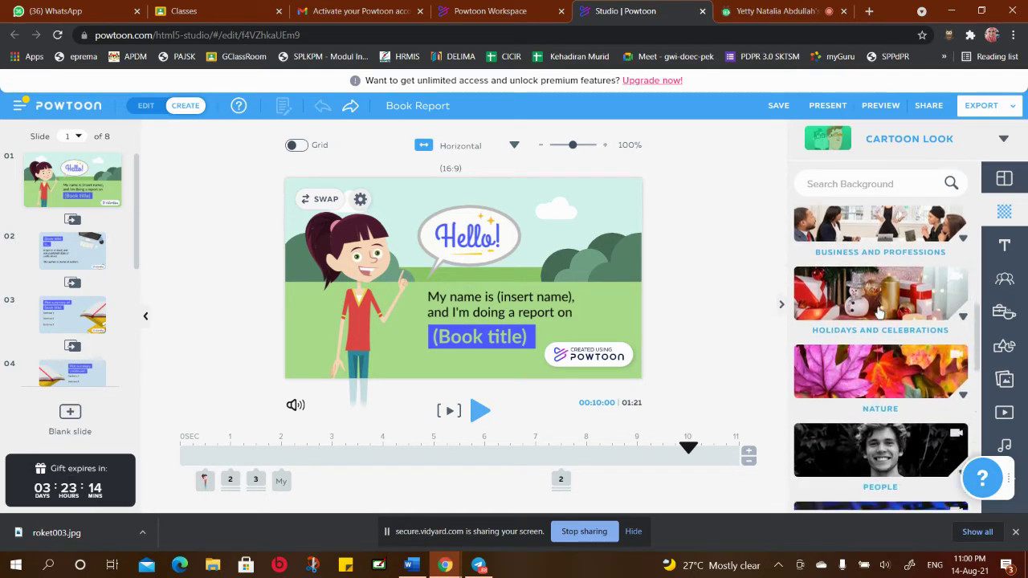
scroll(880, 310, down, 4)
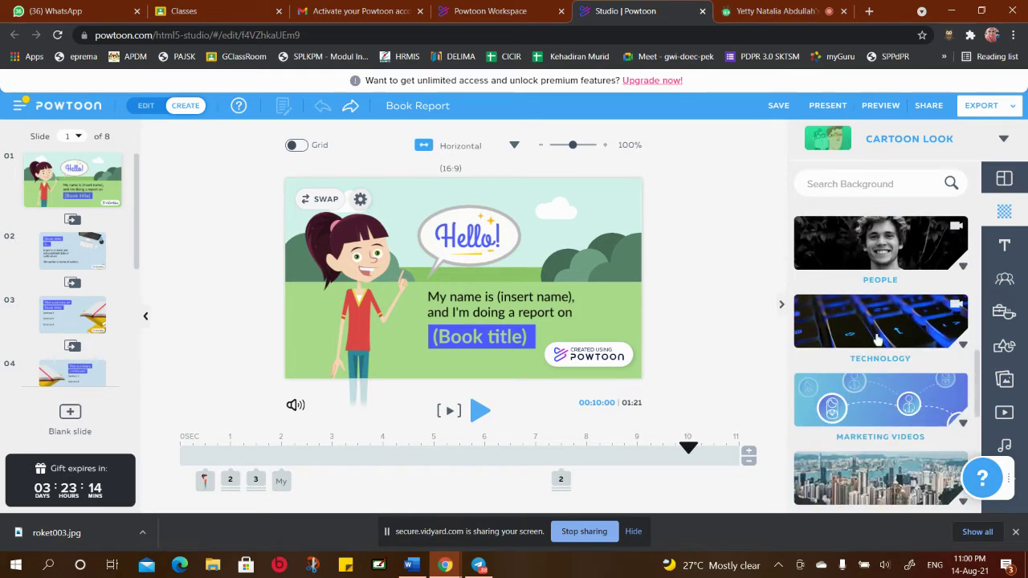
scroll(903, 372, up, 7)
scroll(901, 371, up, 5)
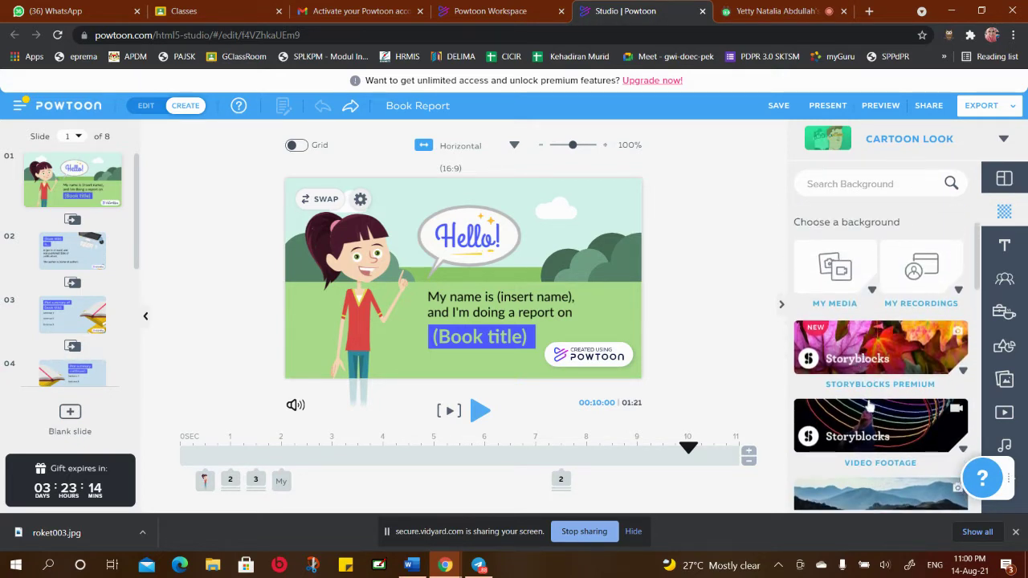
scroll(858, 347, down, 1)
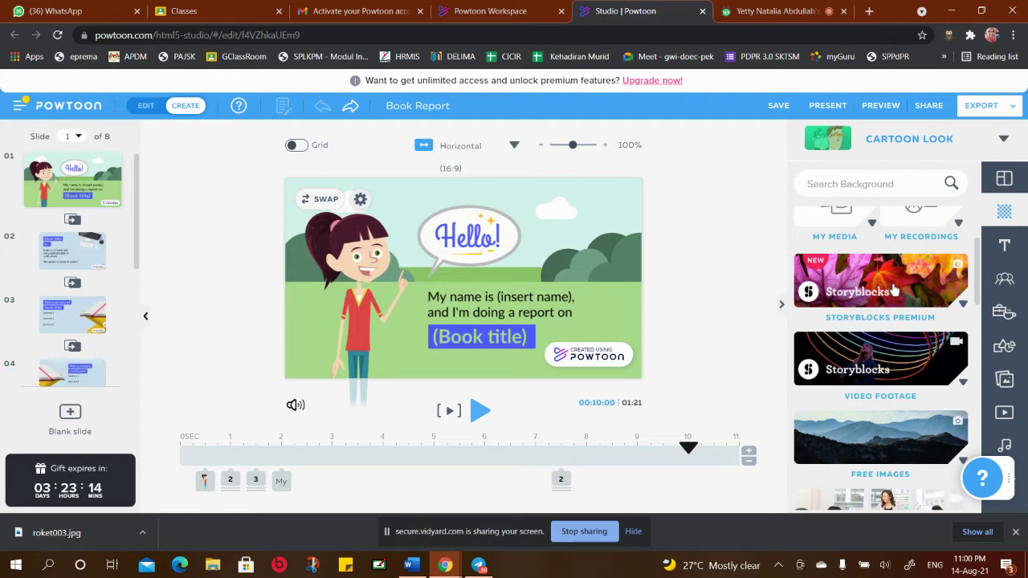
click(878, 287)
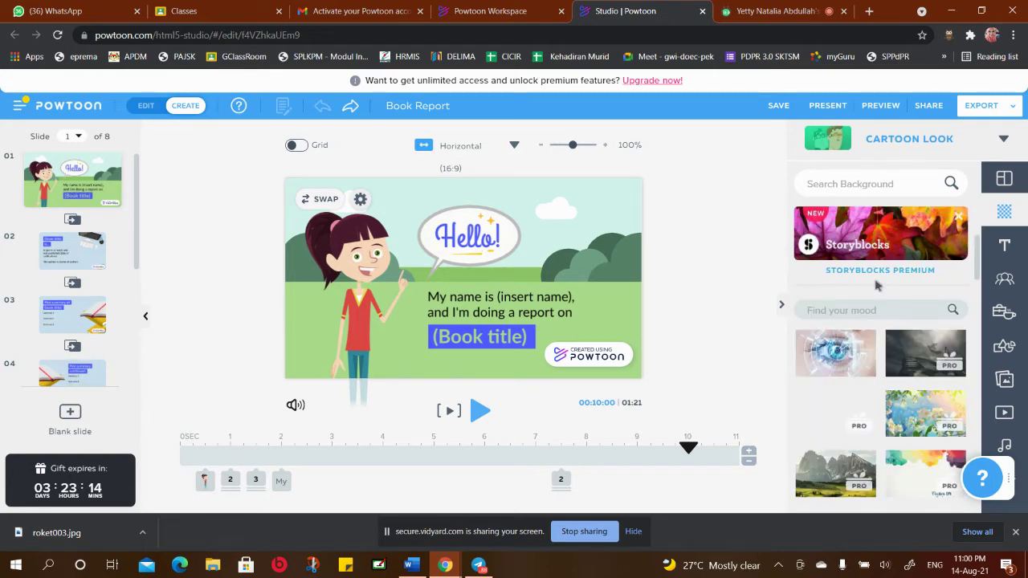
Apply the 'Beautiful garden scene during sunset' photo as the Hello! slide background
scroll(907, 386, down, 3)
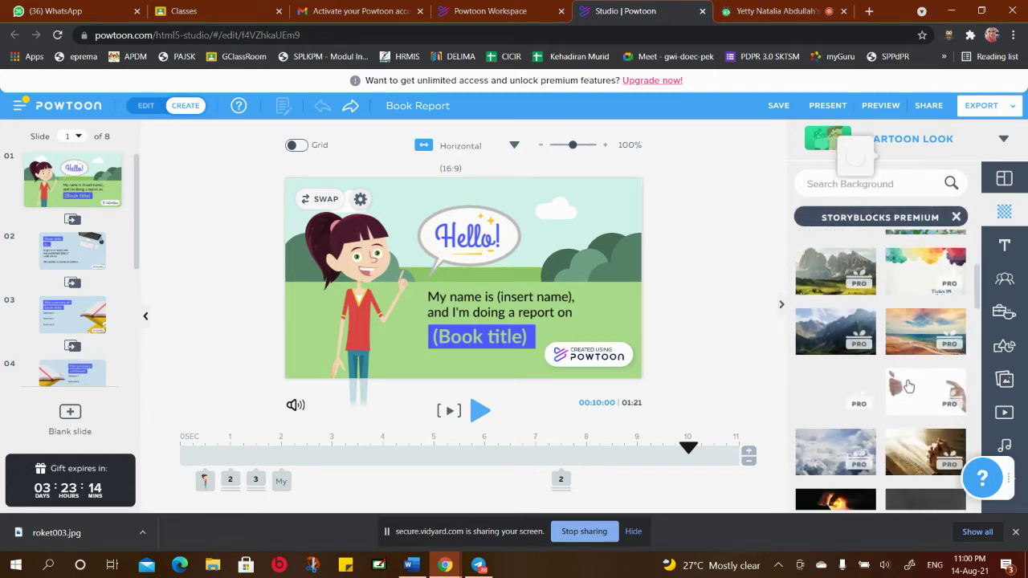
scroll(907, 385, down, 3)
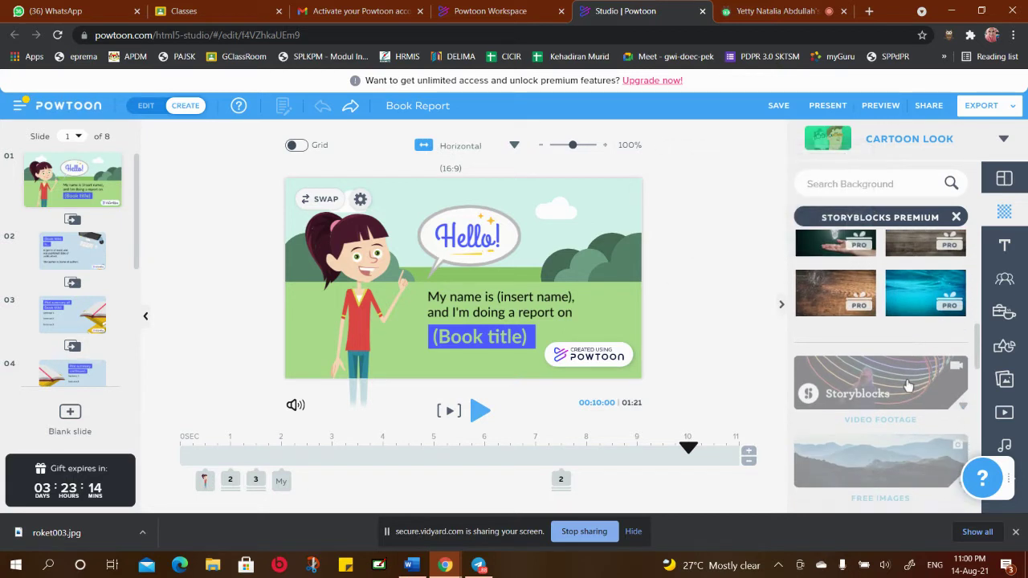
mouse_move(900, 375)
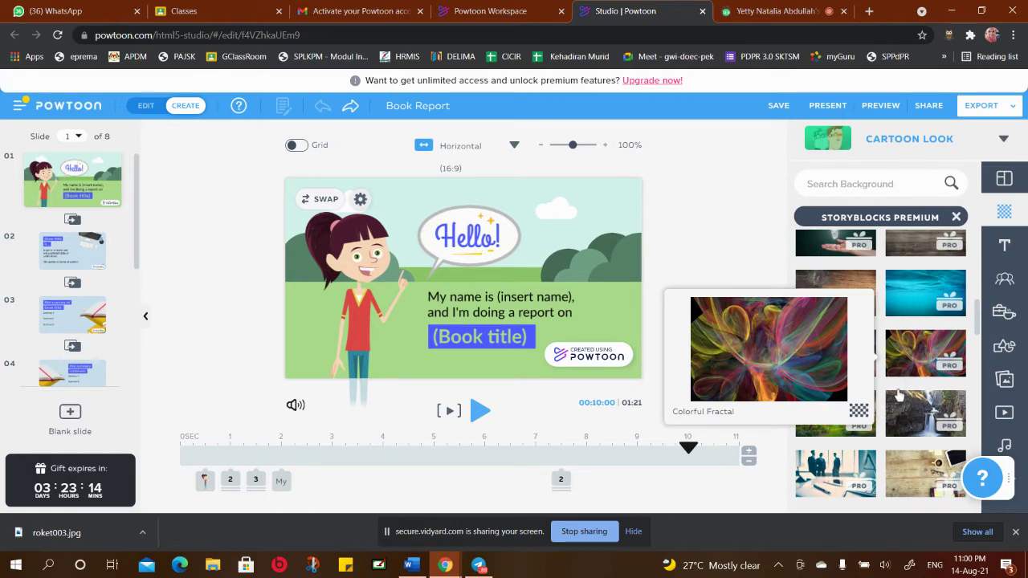
mouse_move(911, 392)
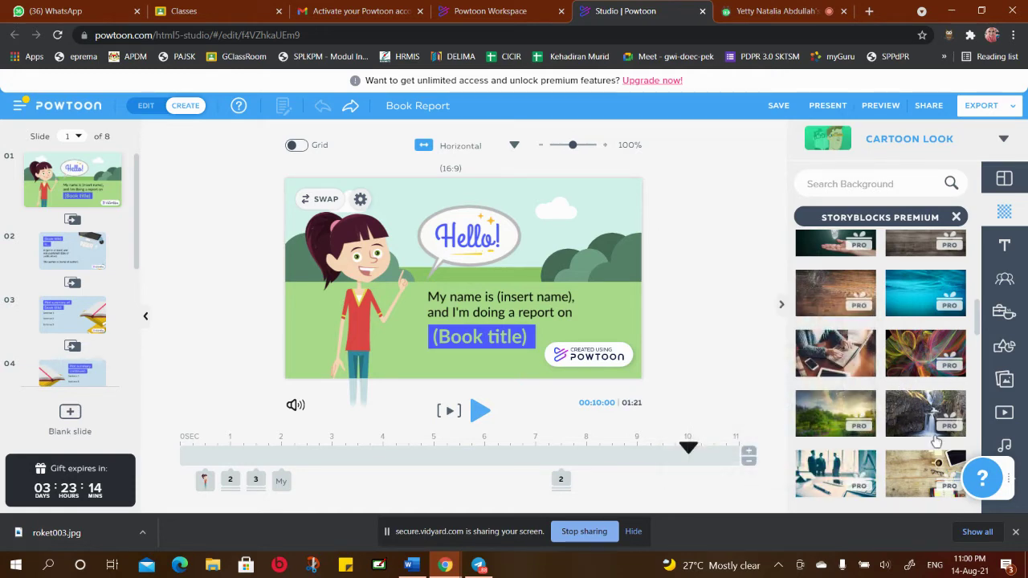
click(849, 411)
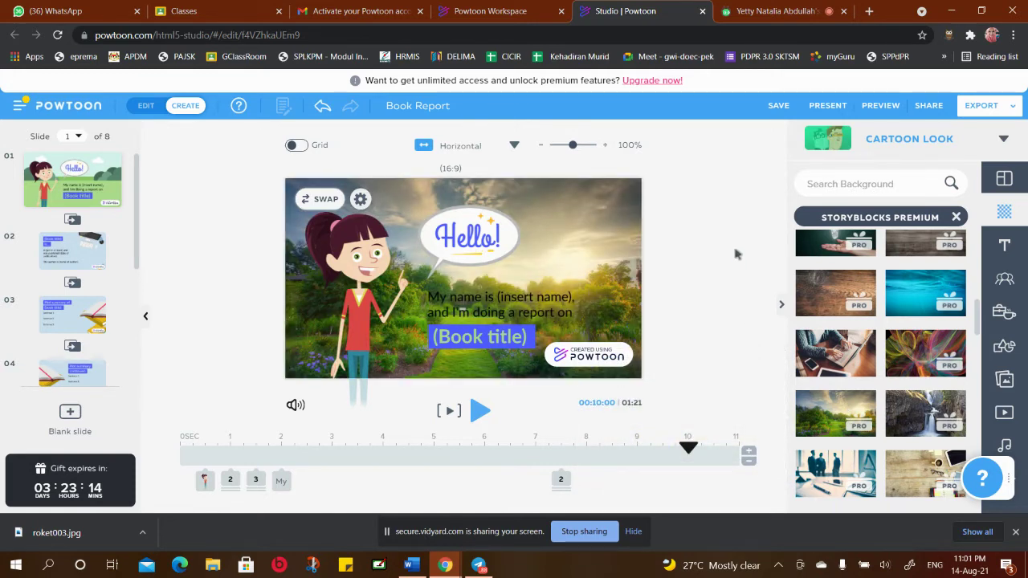
Try the hands-holding-a-sprout and sunset-over-sea Storyblocks photos as the background
scroll(800, 302, down, 3)
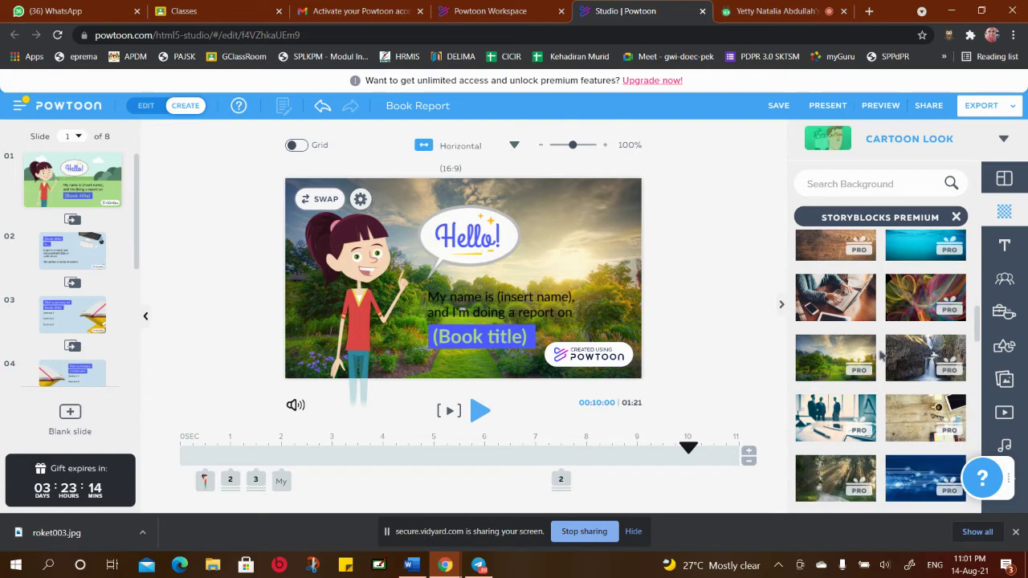
scroll(873, 324, down, 4)
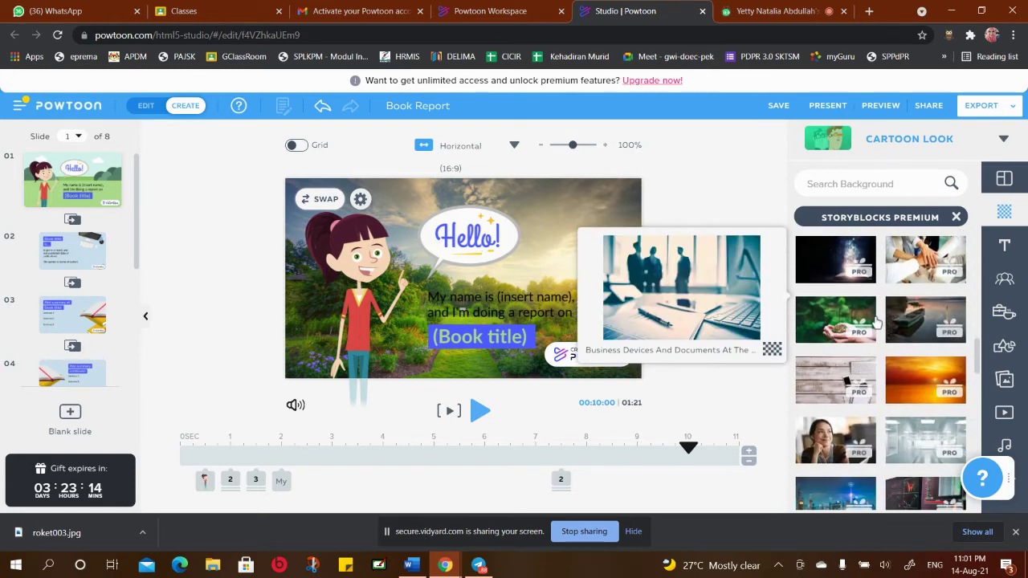
mouse_move(890, 339)
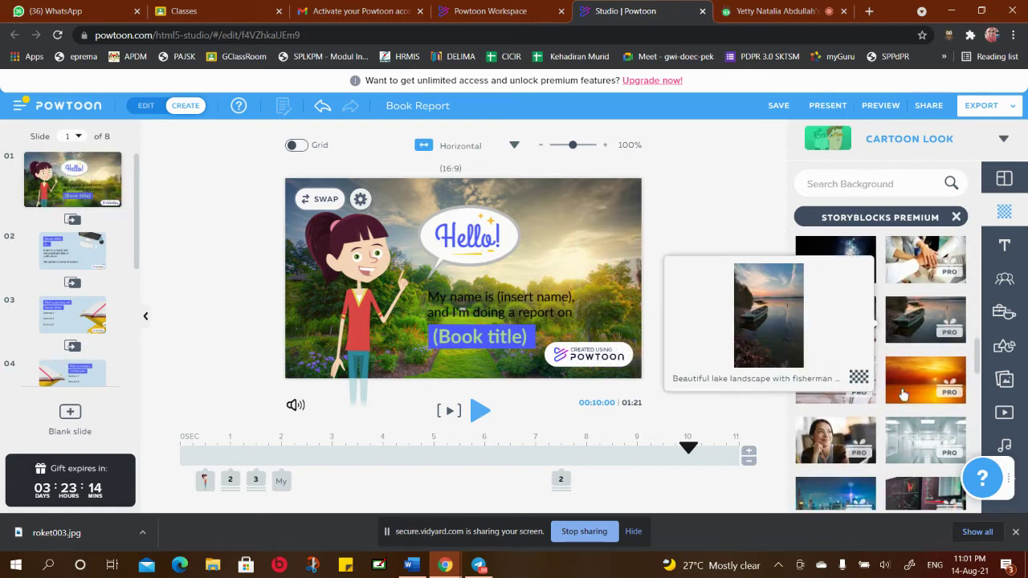
click(843, 315)
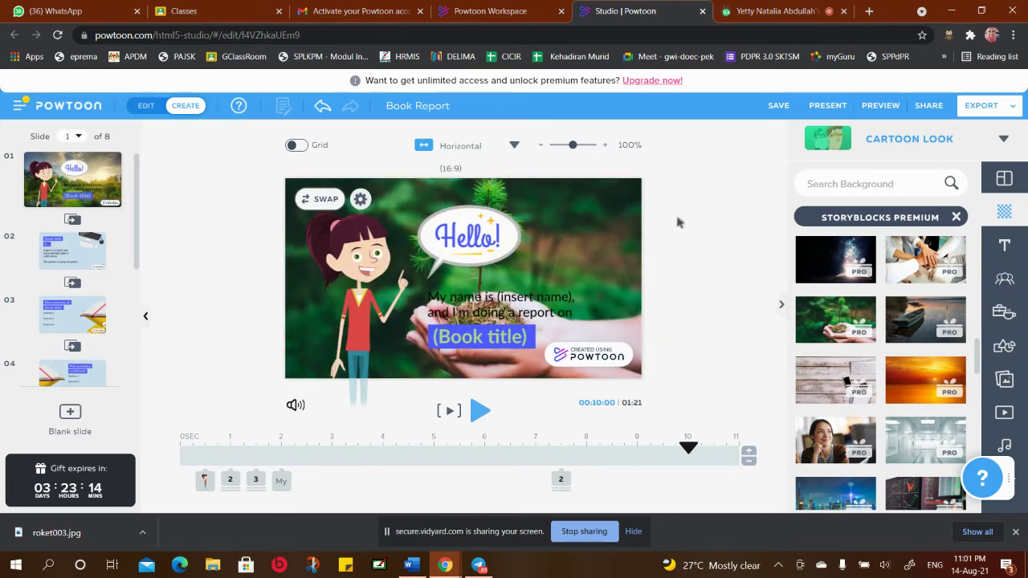
click(918, 383)
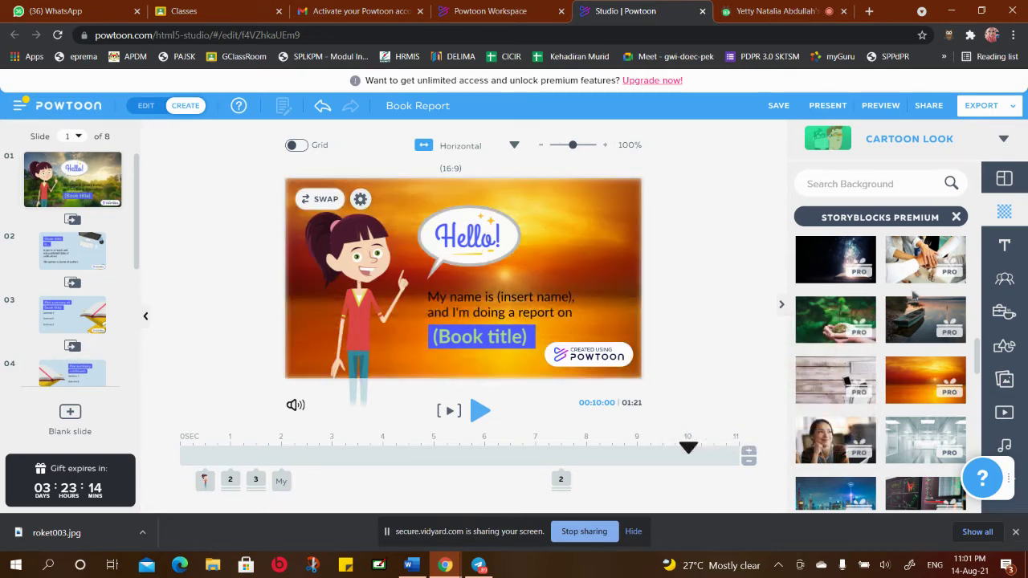
scroll(916, 297, down, 3)
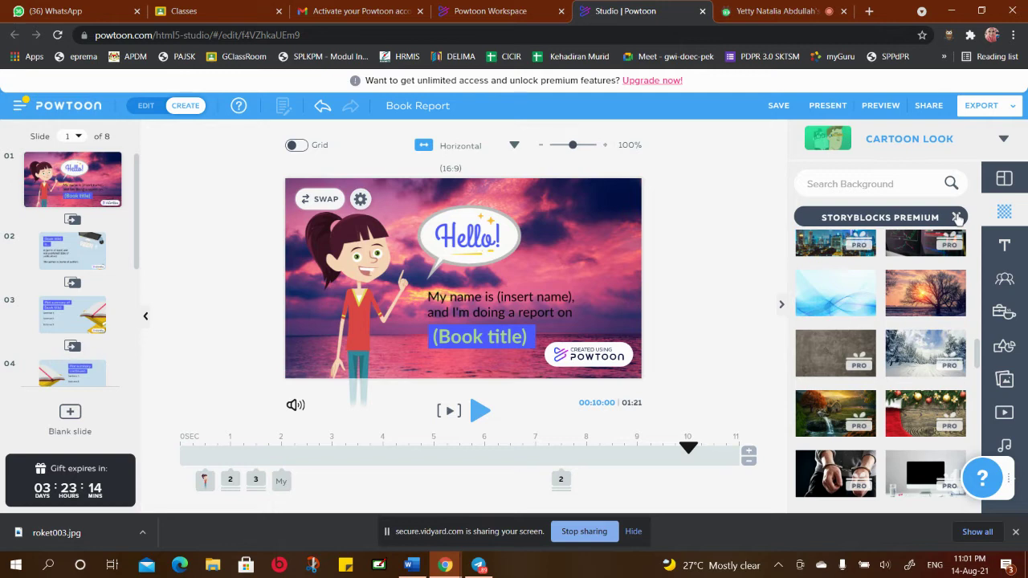
Leave Storyblocks Premium and open the Free Images background collection
click(957, 218)
scroll(917, 282, down, 10)
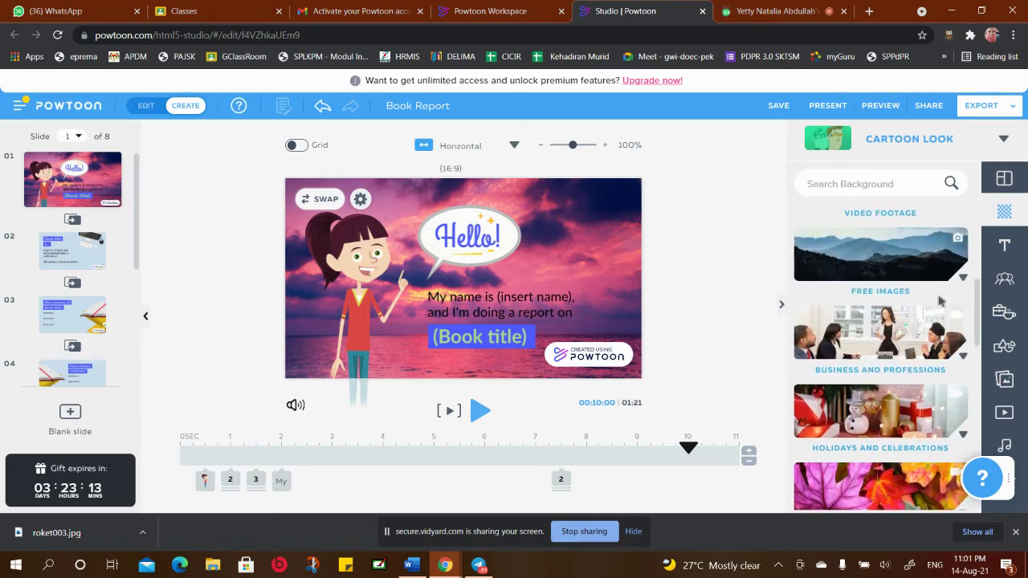
scroll(941, 302, up, 3)
scroll(936, 299, down, 2)
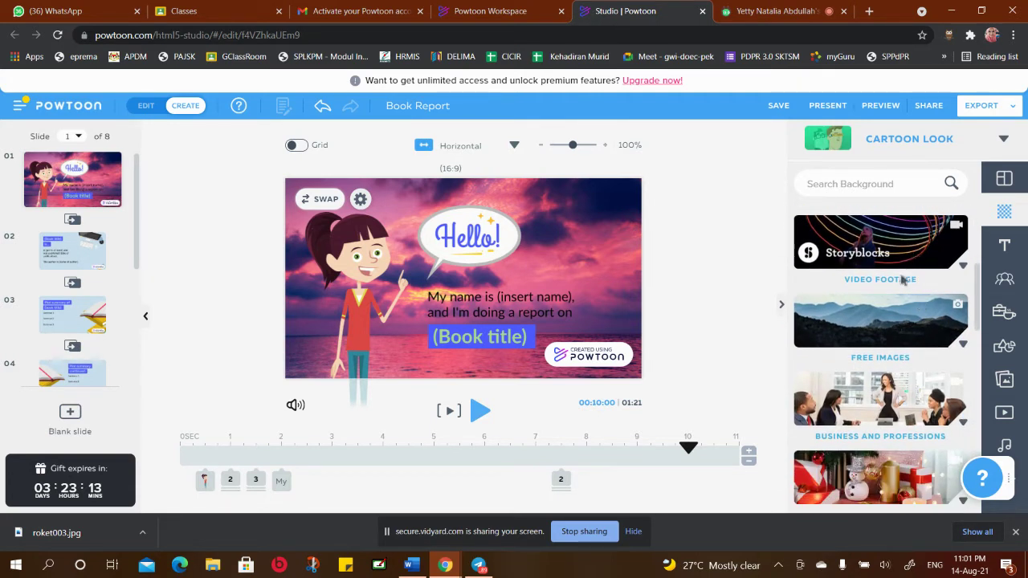
click(882, 329)
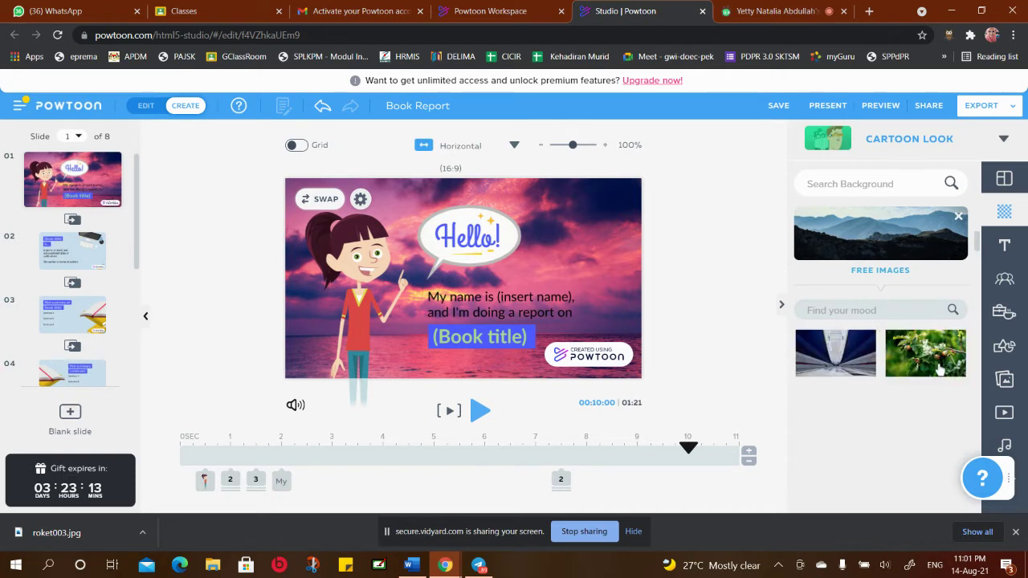
Apply the overgrown railway-track free photo as the Hello! slide background
scroll(929, 321, down, 3)
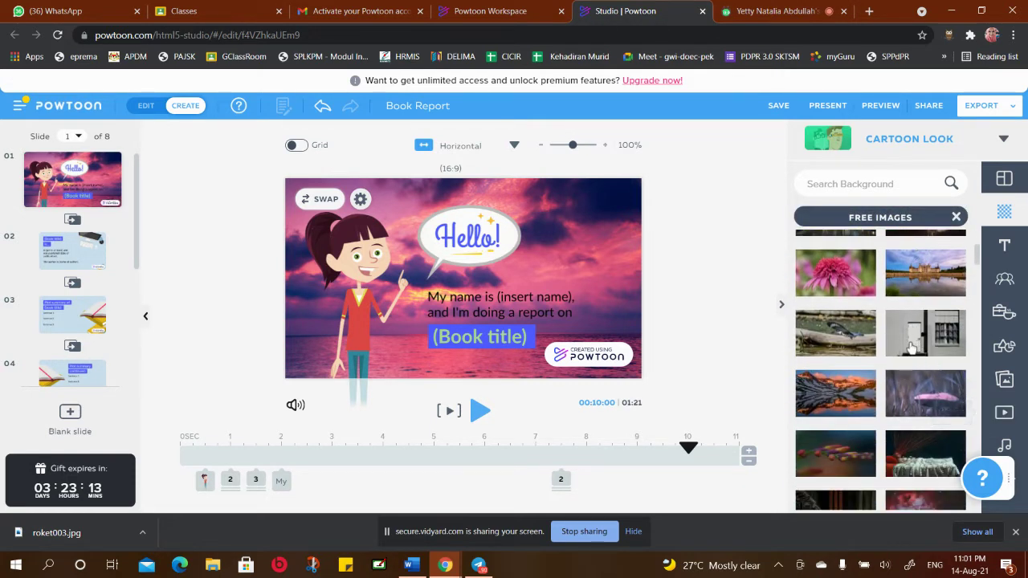
scroll(903, 383, down, 2)
scroll(940, 352, down, 3)
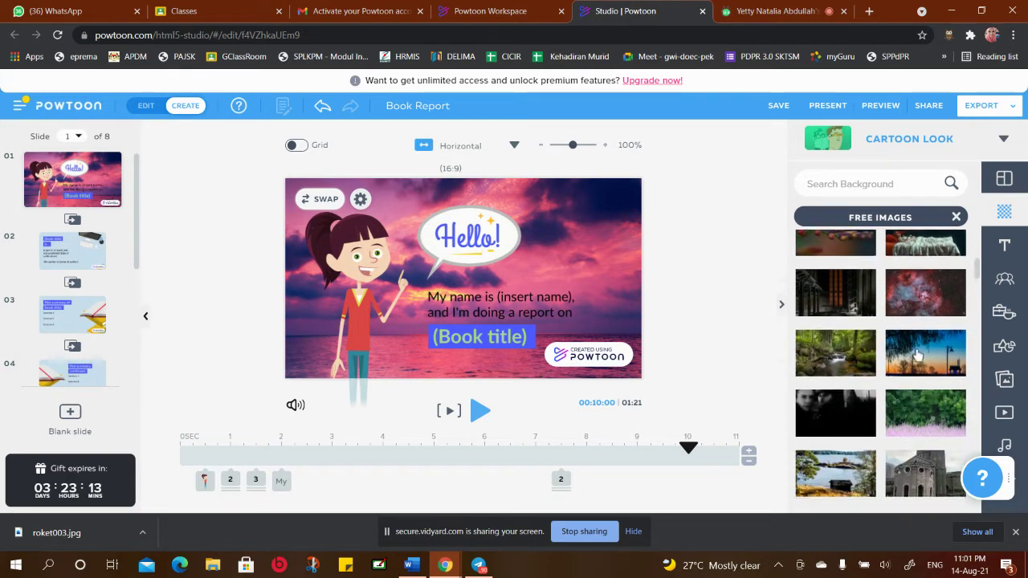
scroll(913, 412, down, 6)
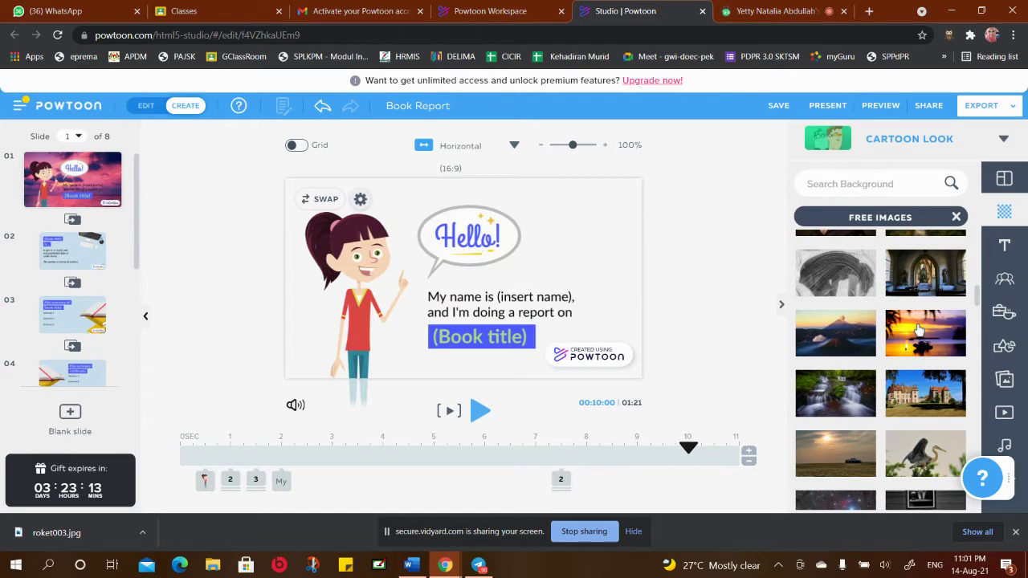
mouse_move(920, 329)
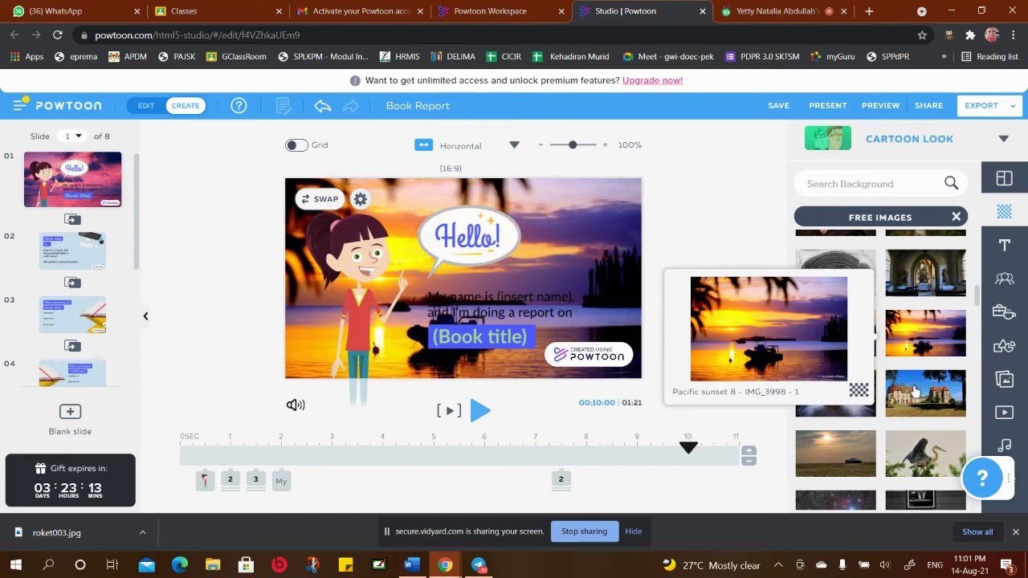
mouse_move(838, 456)
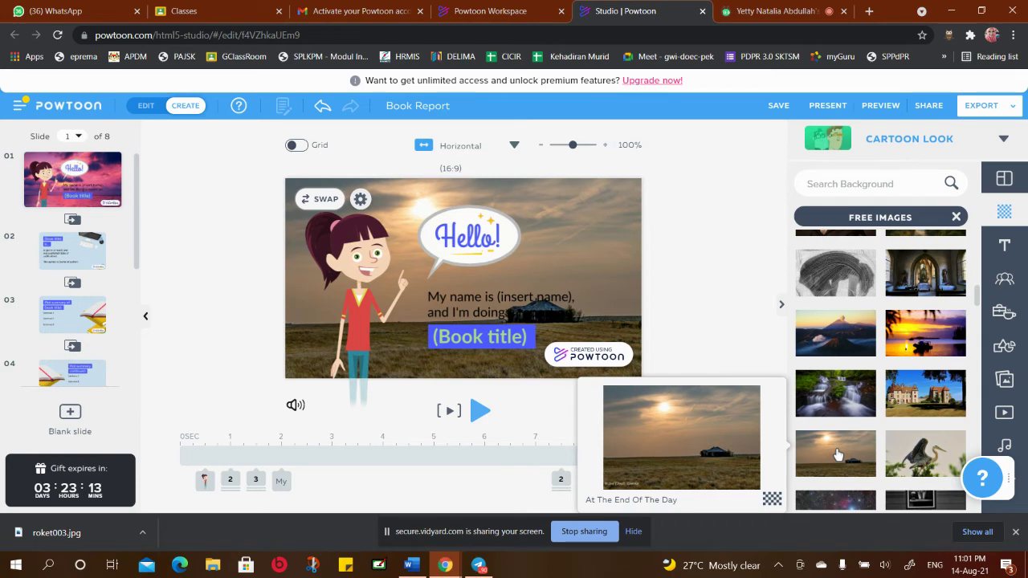
scroll(839, 454, down, 3)
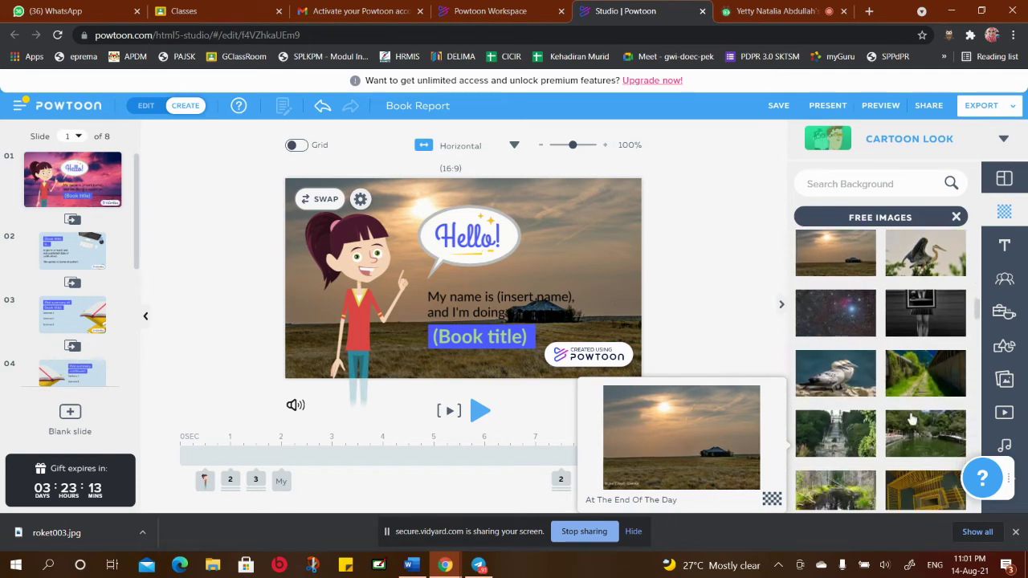
mouse_move(925, 376)
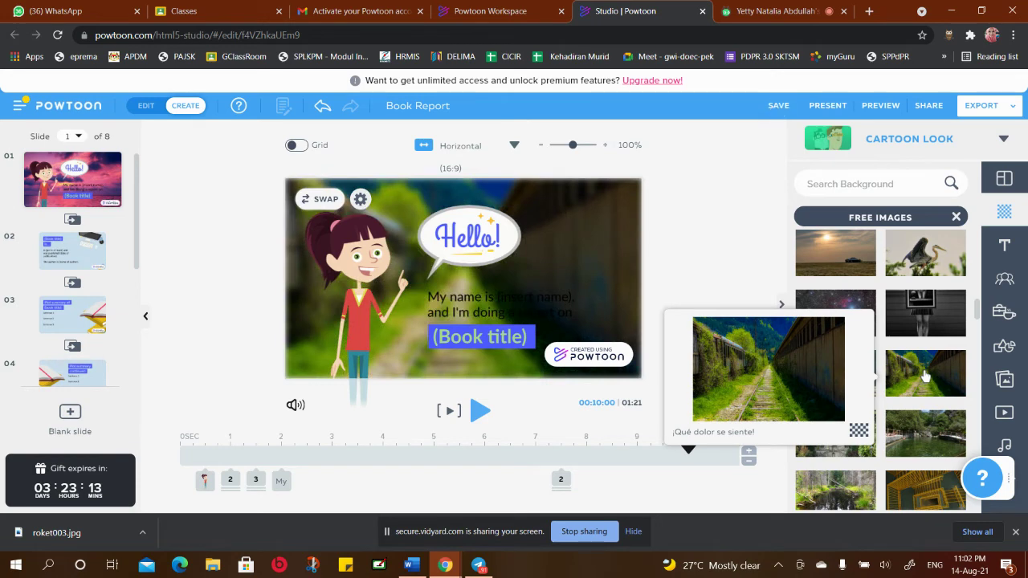
click(923, 375)
scroll(917, 425, down, 3)
scroll(917, 429, down, 5)
scroll(911, 448, down, 5)
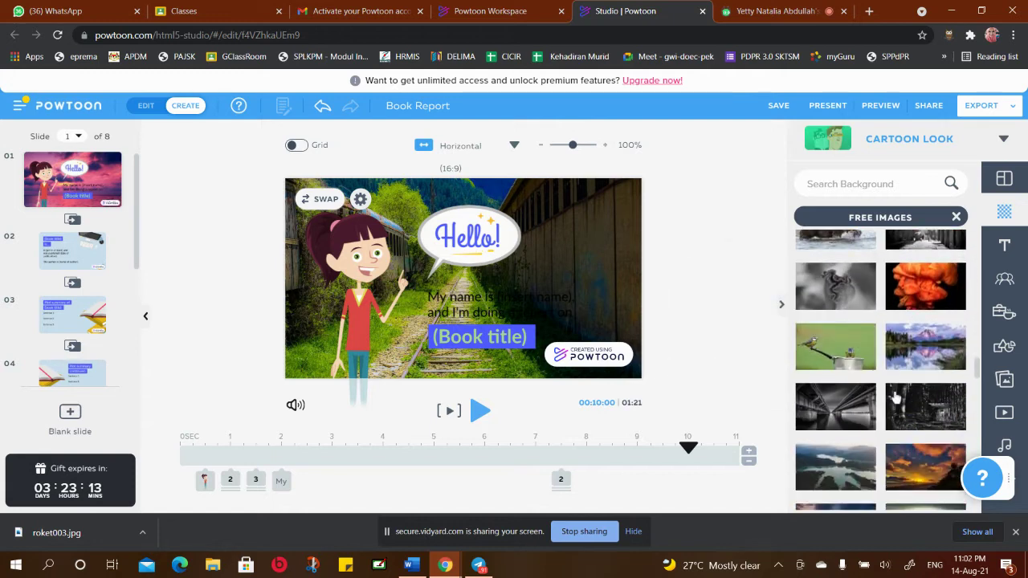
scroll(895, 397, down, 5)
scroll(900, 385, down, 1)
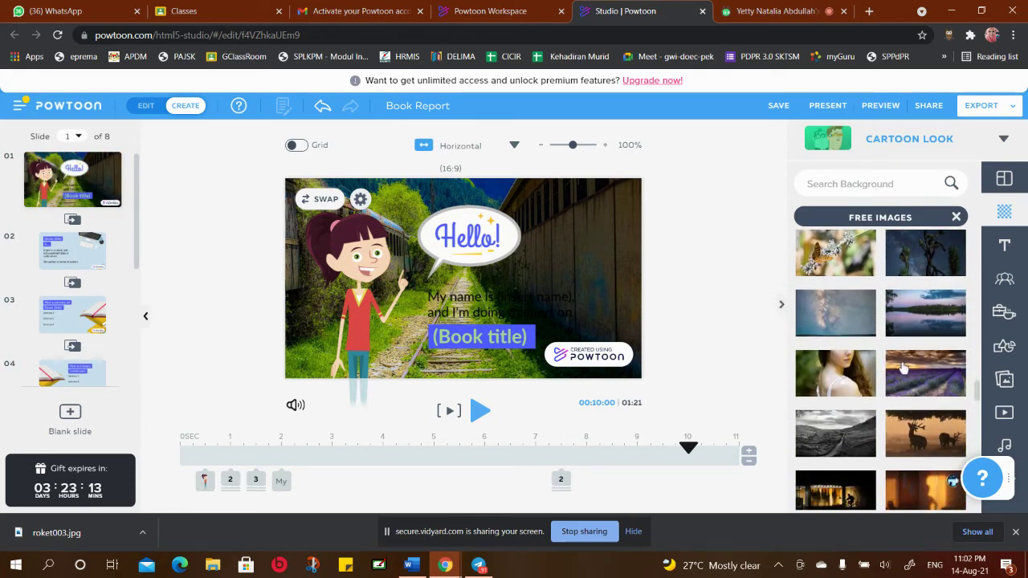
Leave Free Images and open the Locations background collection
click(958, 219)
scroll(919, 328, up, 2)
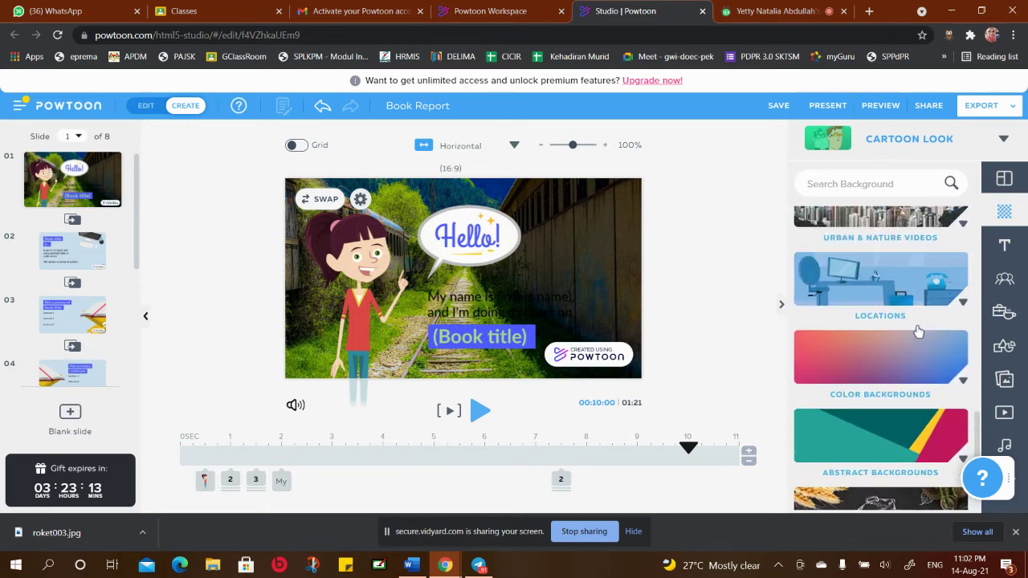
scroll(918, 332, up, 1)
click(900, 347)
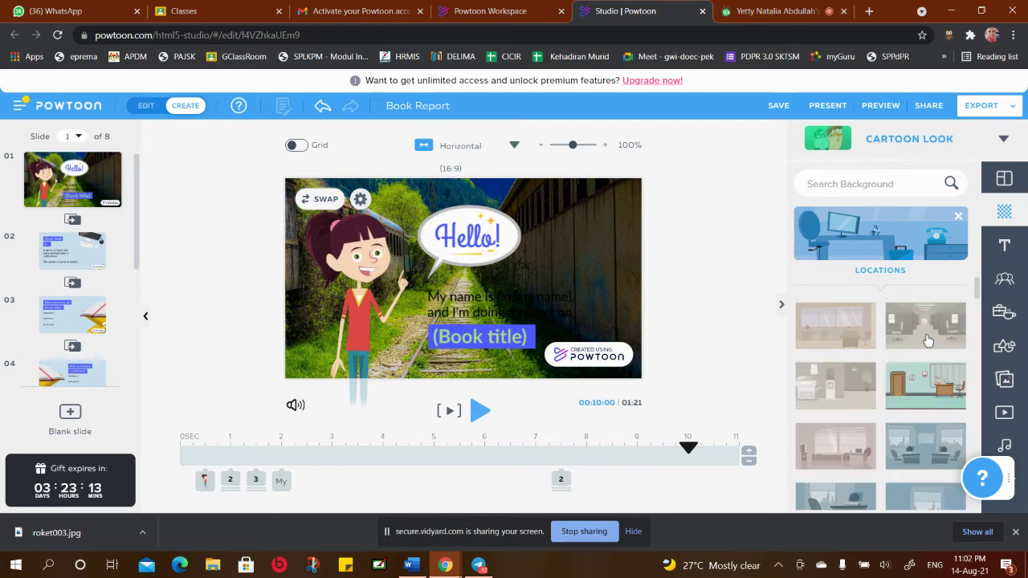
Try the office room, living room and green park locations as the slide background
click(930, 394)
mouse_move(930, 393)
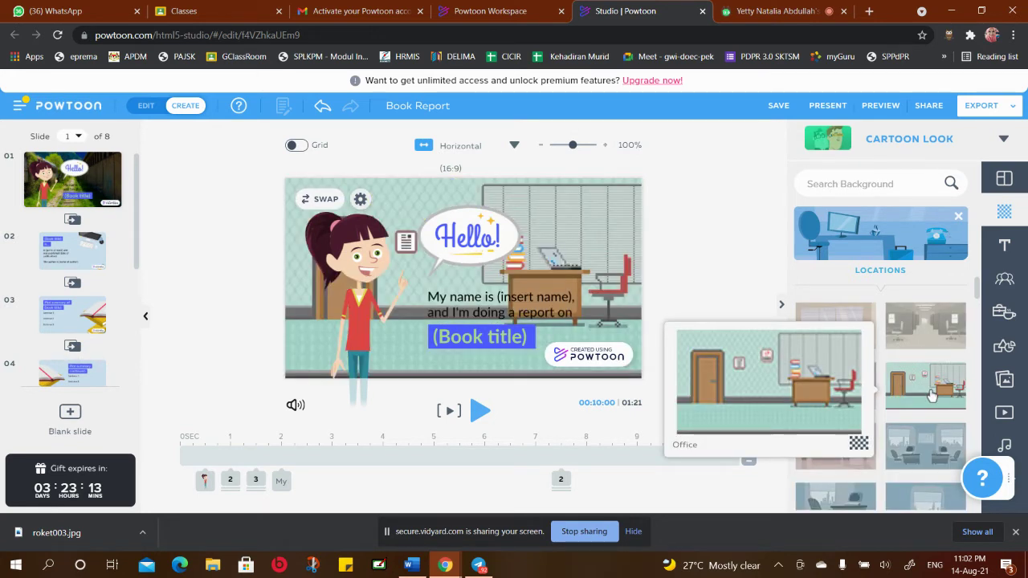
scroll(932, 393, down, 5)
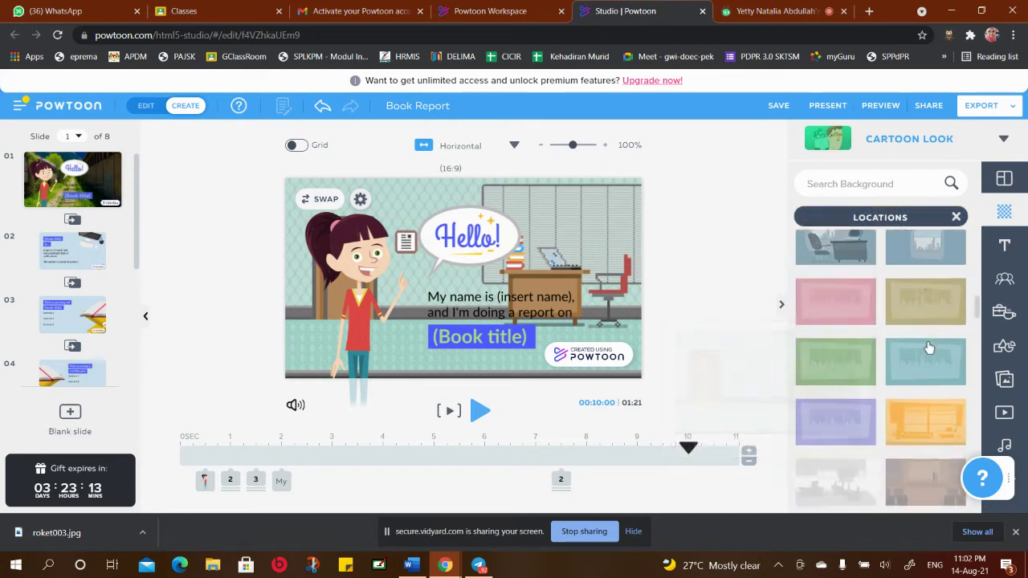
scroll(928, 348, down, 5)
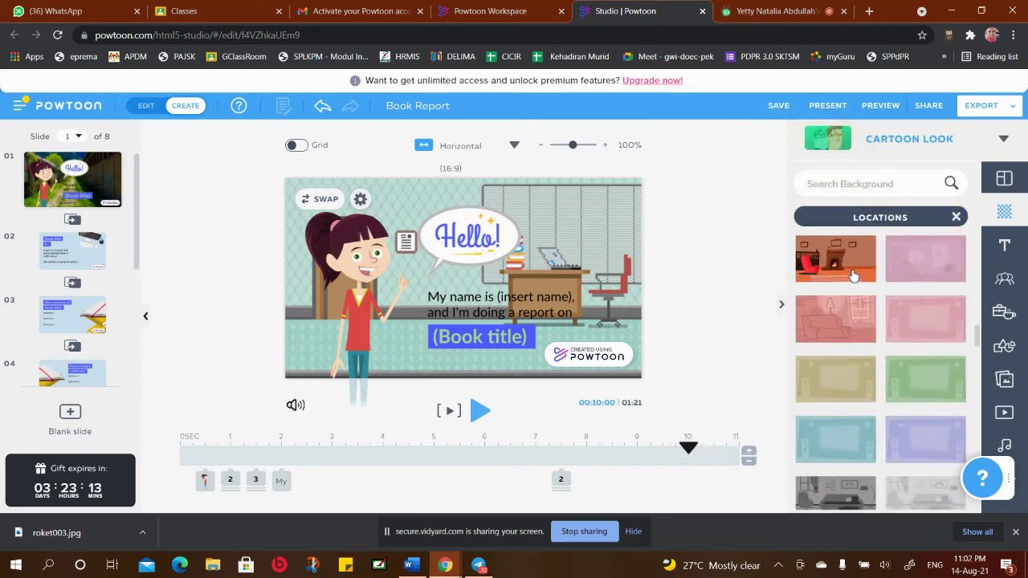
click(850, 273)
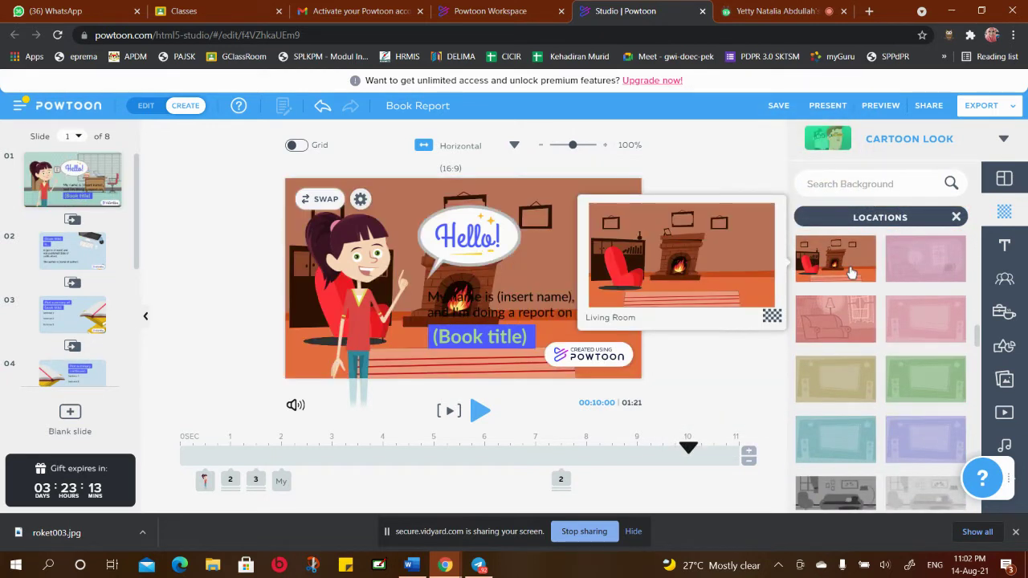
scroll(922, 305, down, 5)
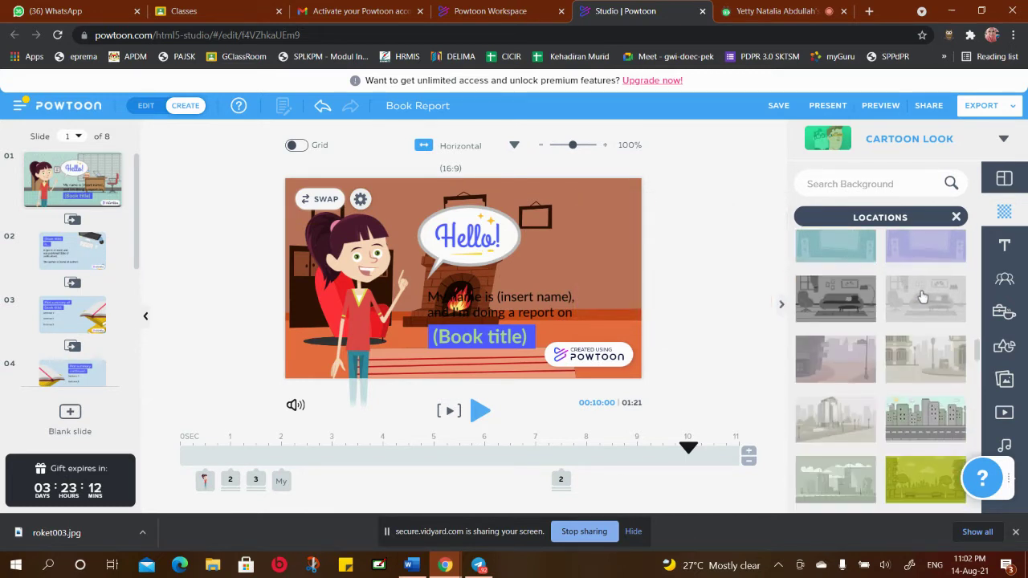
scroll(924, 331, down, 5)
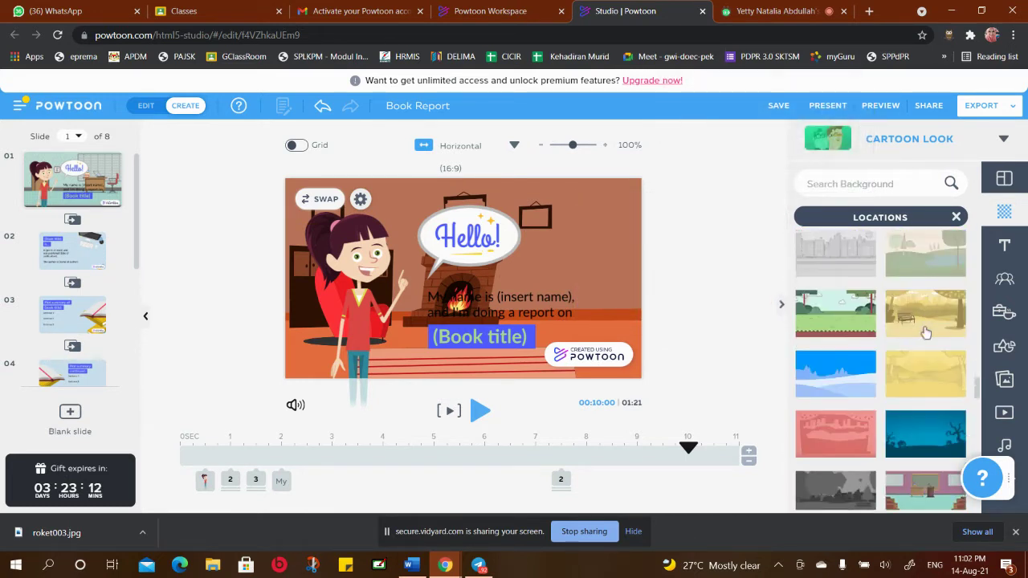
click(859, 313)
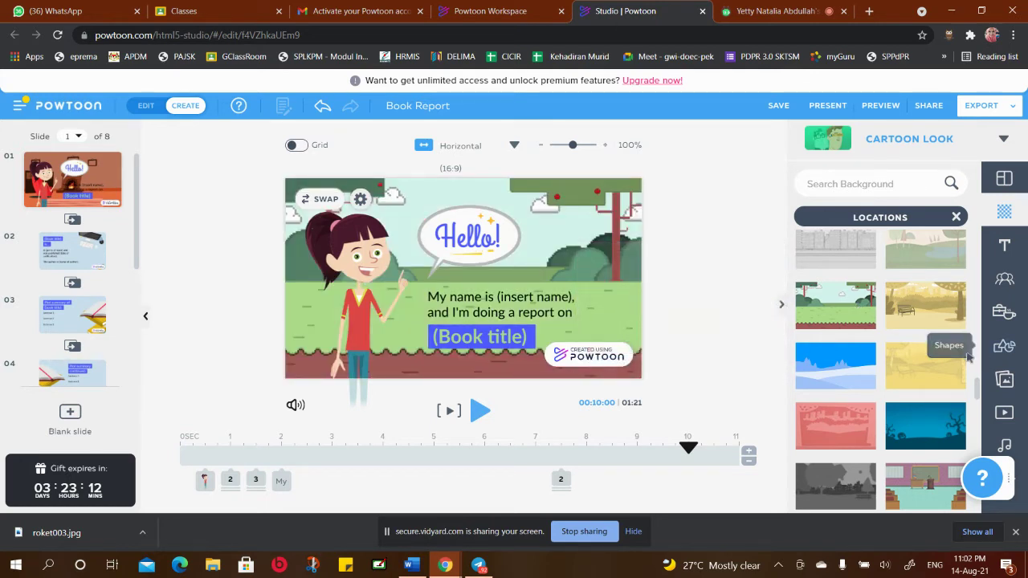
Browse further down the Locations backgrounds, then close the Locations list
scroll(936, 332, down, 1)
scroll(937, 332, down, 5)
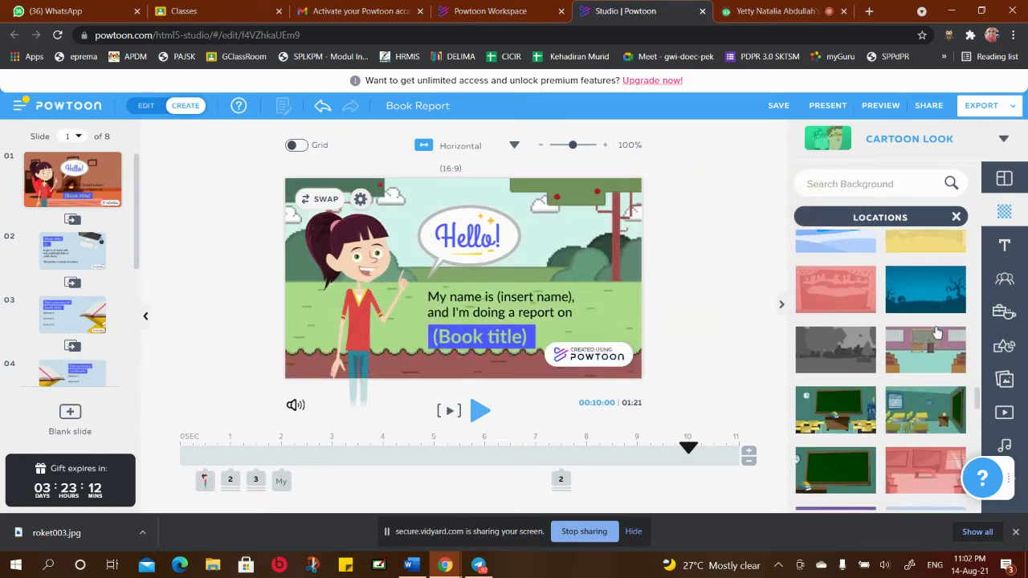
scroll(937, 331, down, 10)
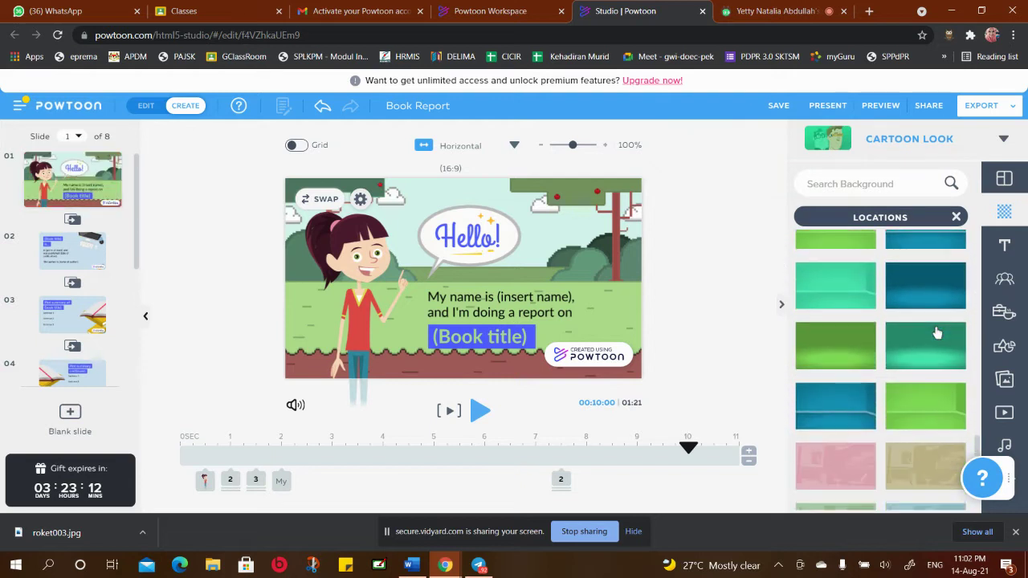
scroll(937, 332, down, 2)
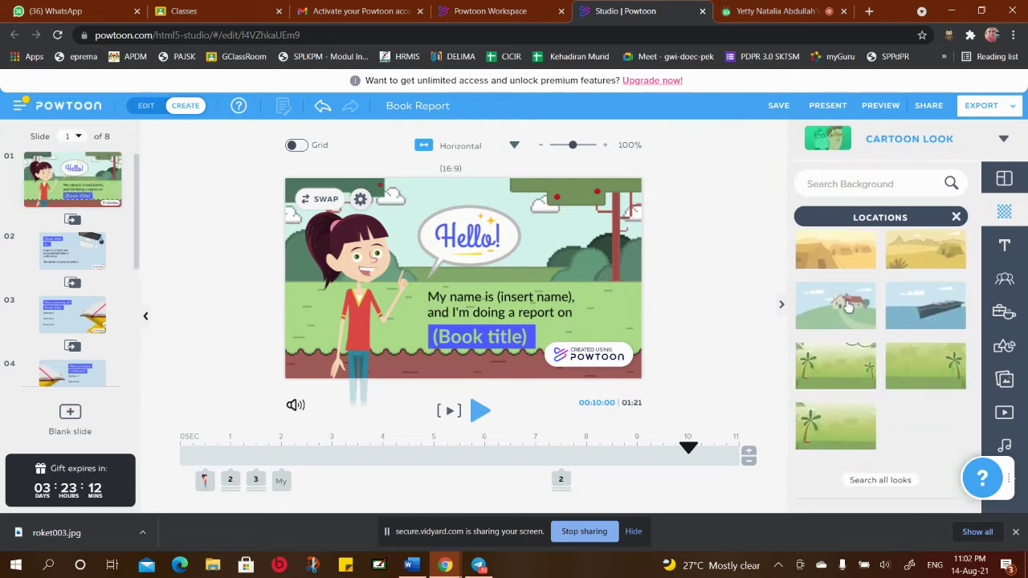
mouse_move(873, 304)
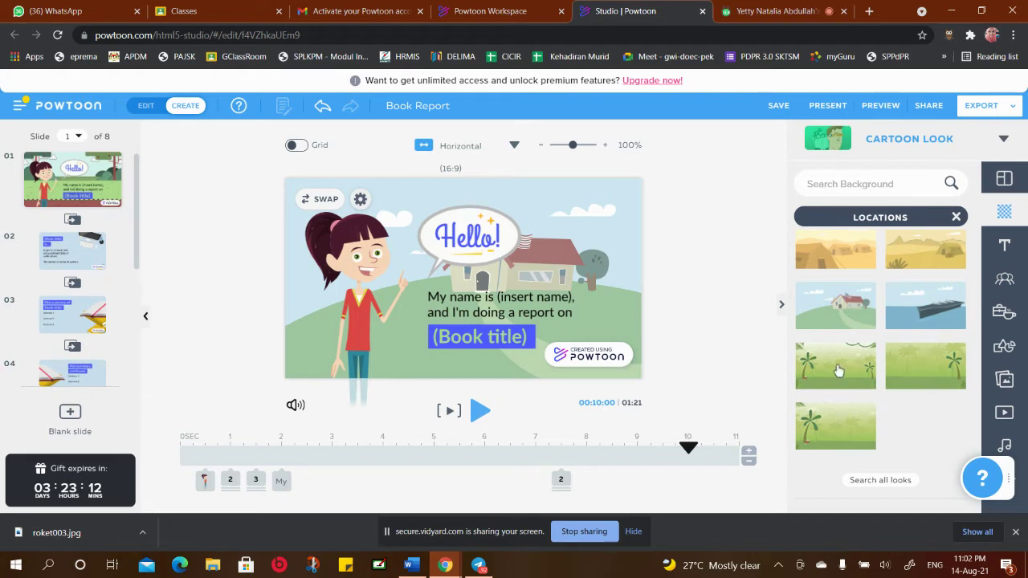
mouse_move(838, 370)
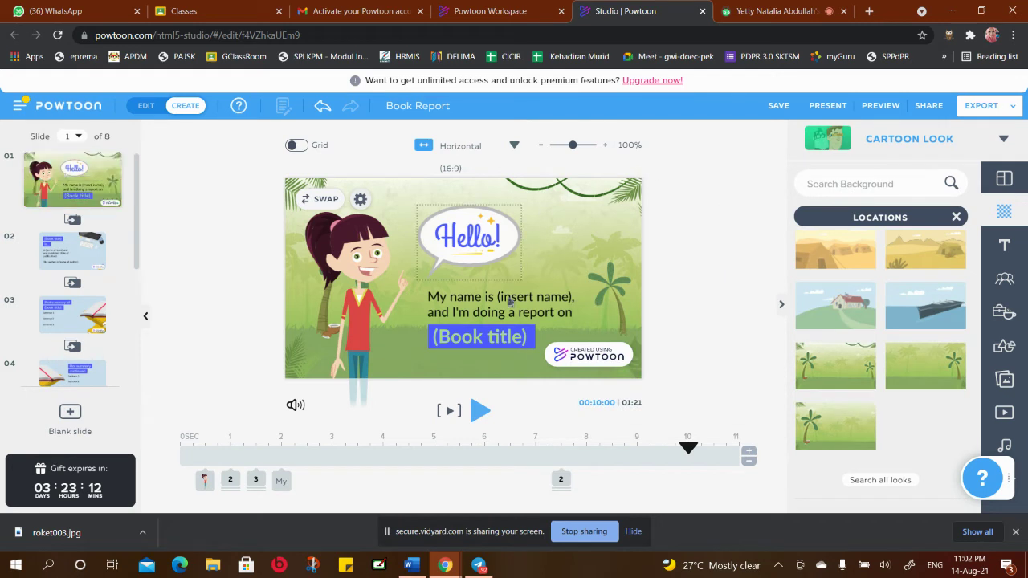
click(957, 218)
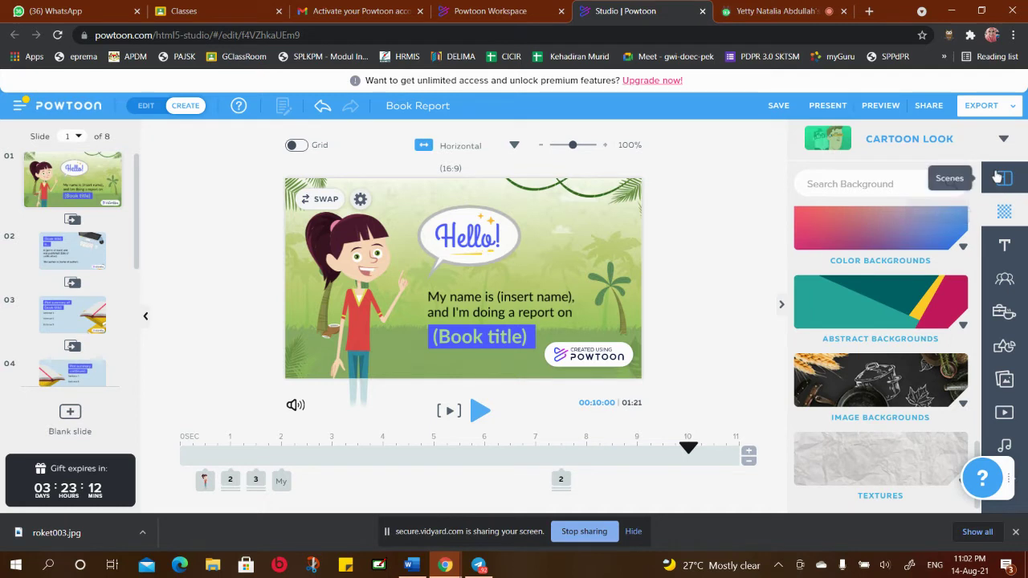
Add a trial 'Add Title' text box, drag it right, then delete it from the slide
click(1004, 247)
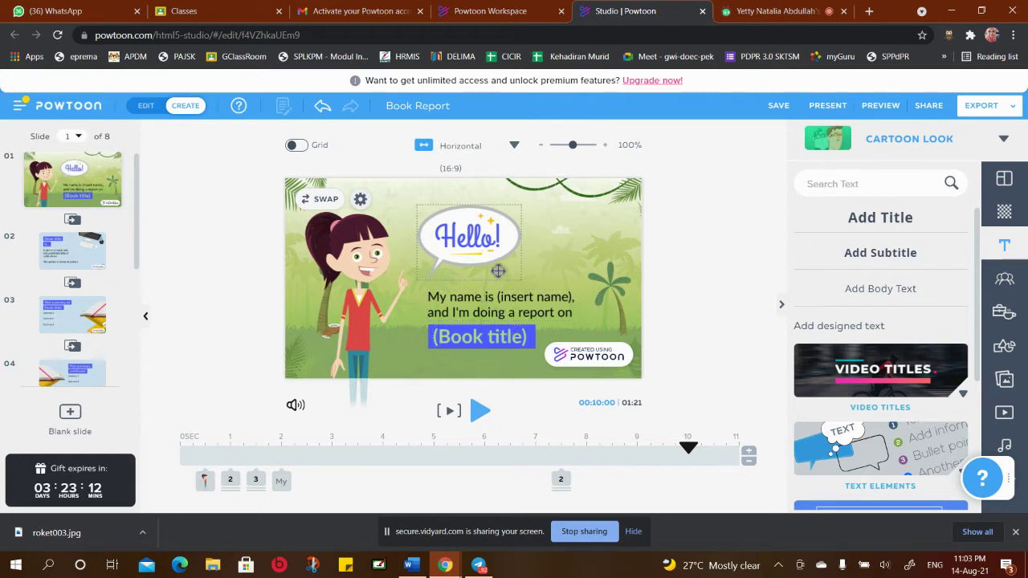
click(893, 224)
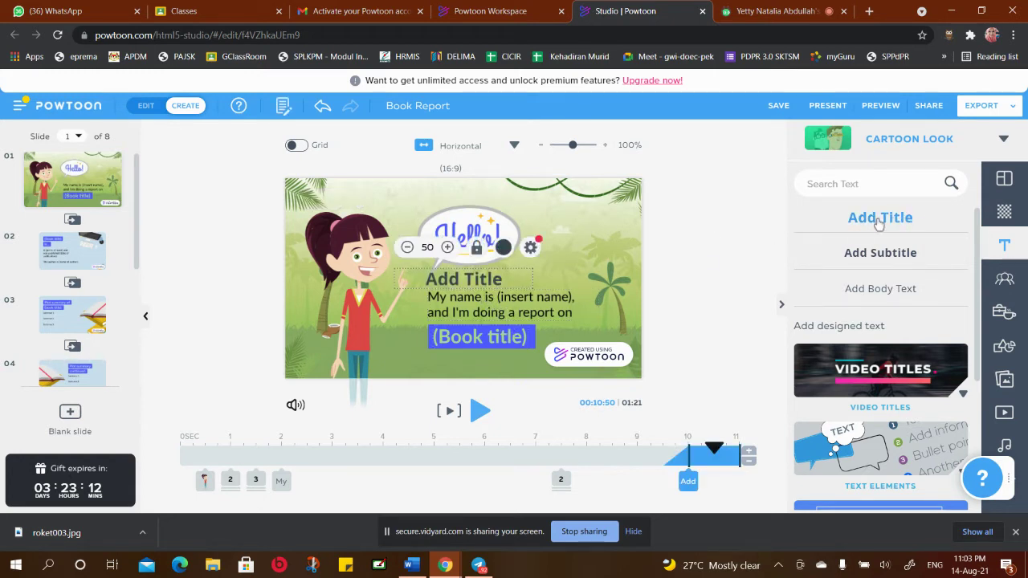
double_click(511, 279)
drag(518, 275, 577, 269)
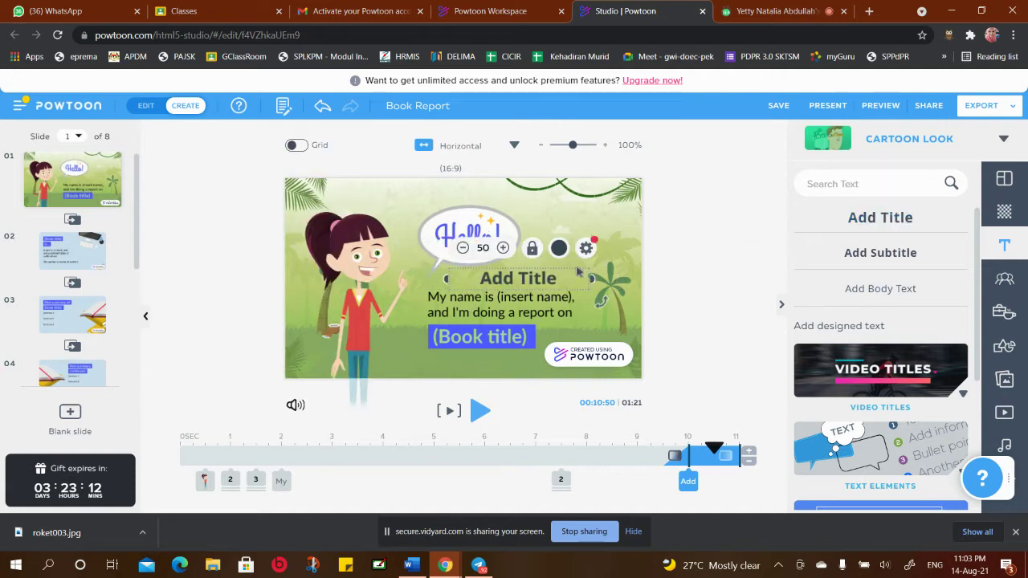
right_click(567, 270)
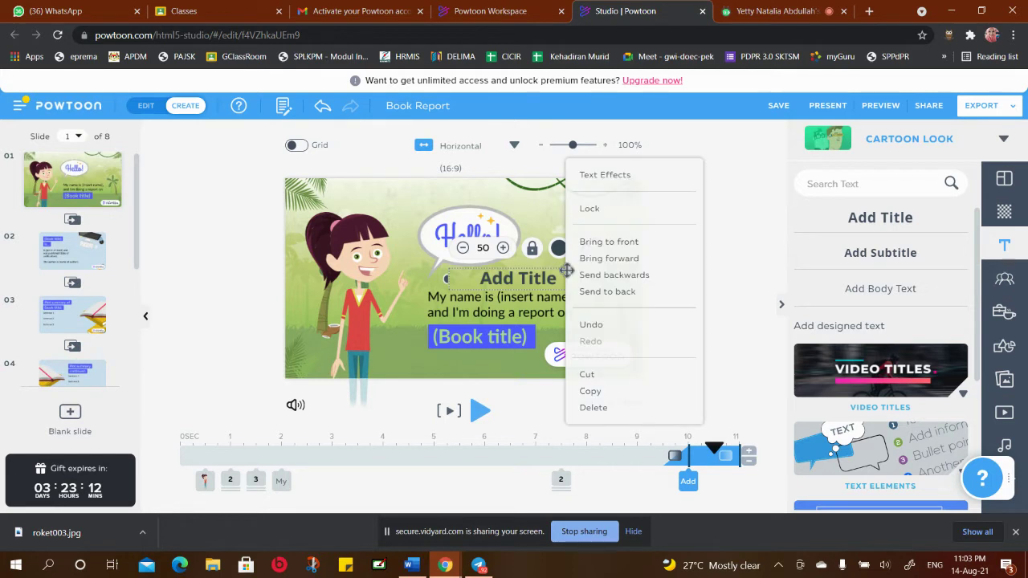
click(594, 408)
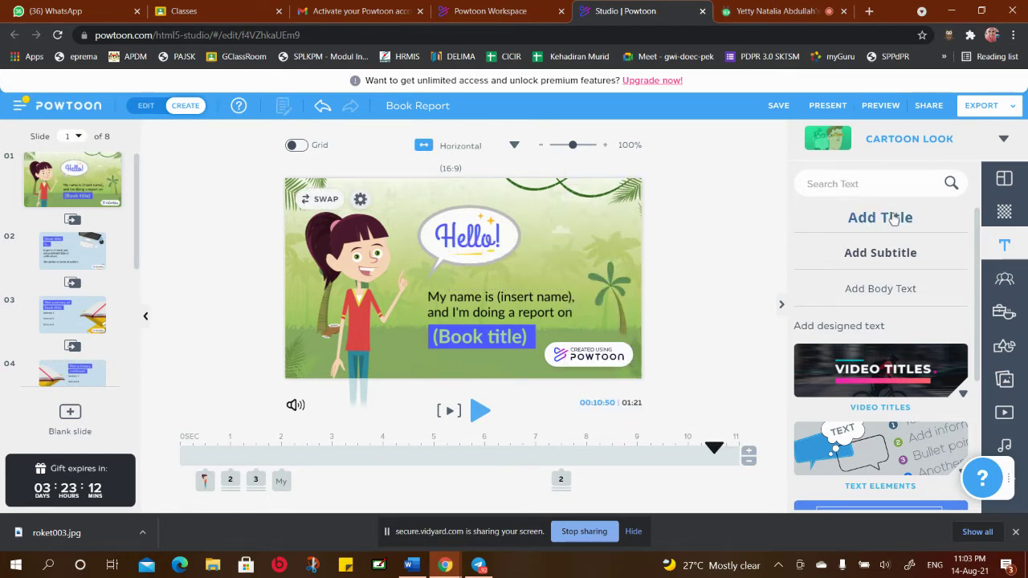
click(1005, 278)
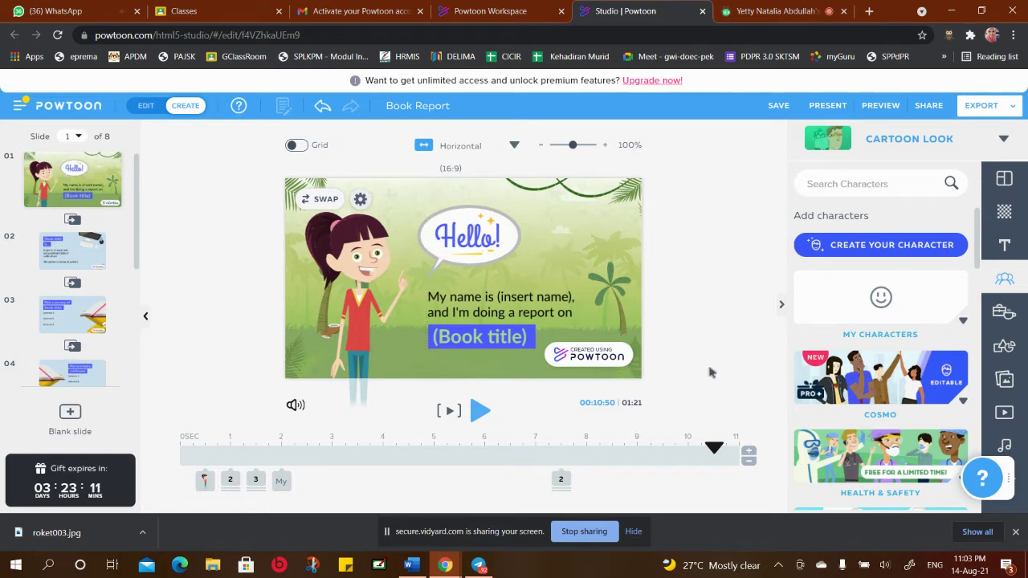
Peek at Heroes at Work, then add a Panda Haluha - Free character to the slide
scroll(905, 363, down, 3)
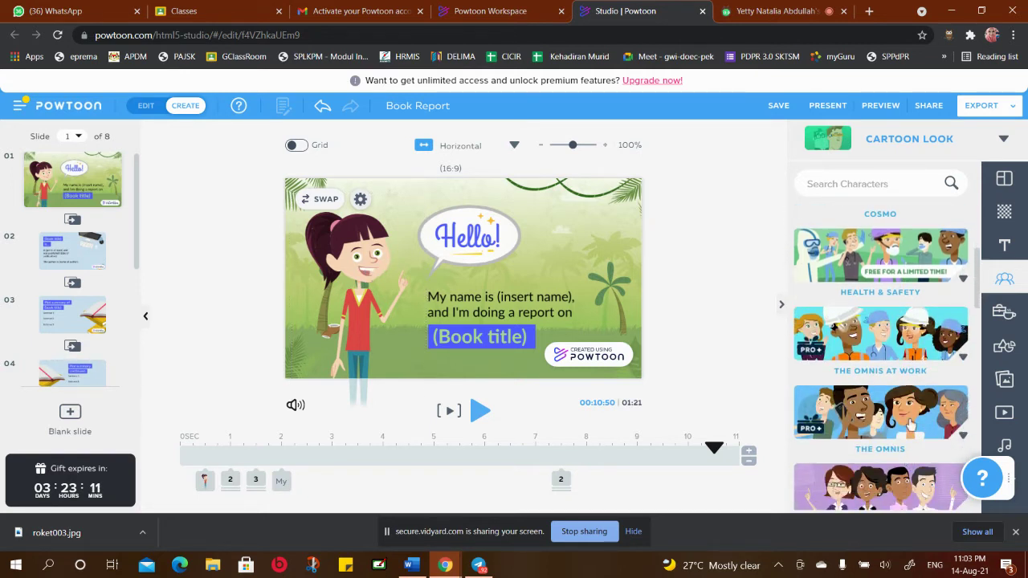
scroll(906, 432, down, 4)
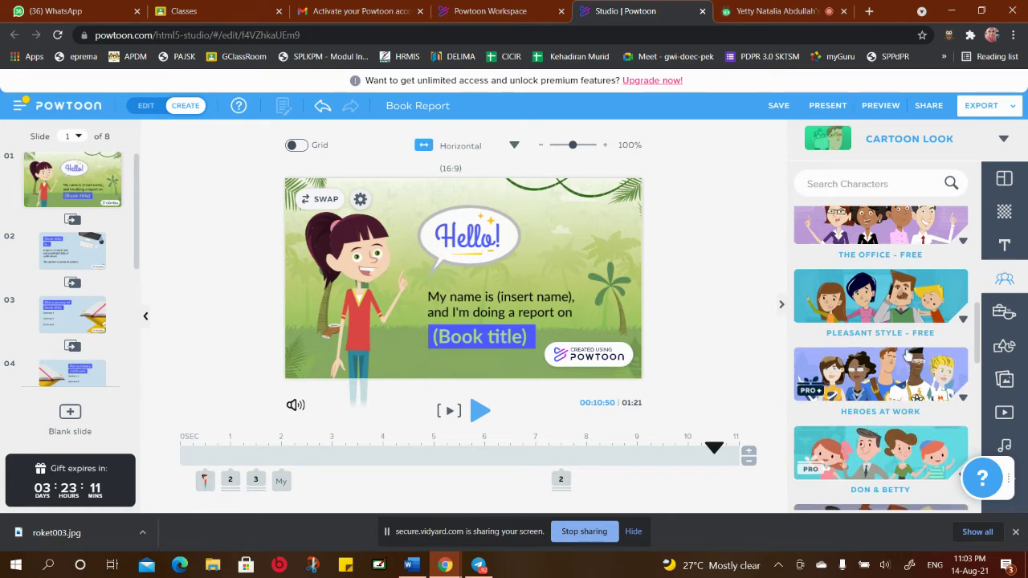
scroll(881, 298, down, 1)
click(881, 299)
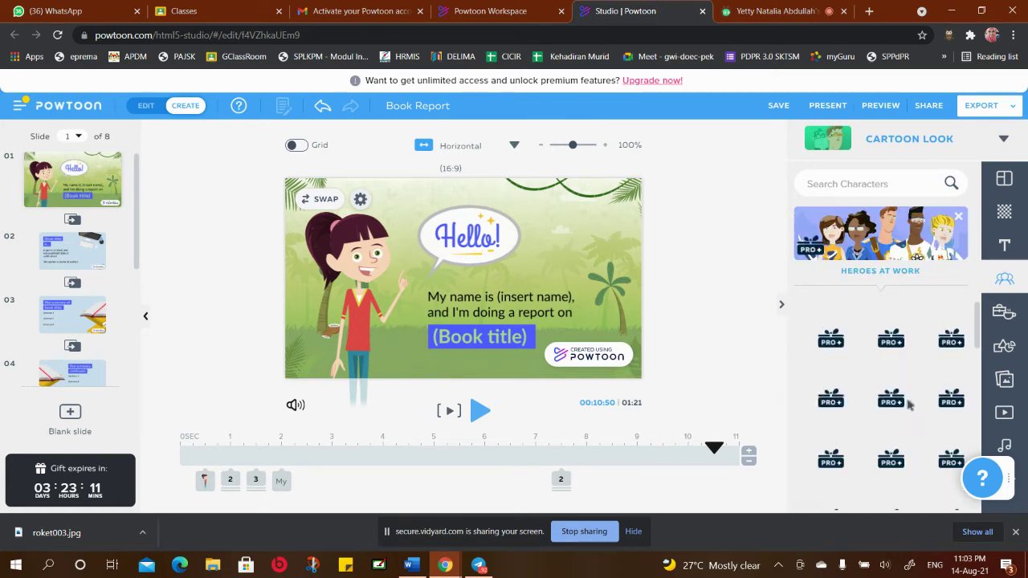
scroll(928, 302, down, 5)
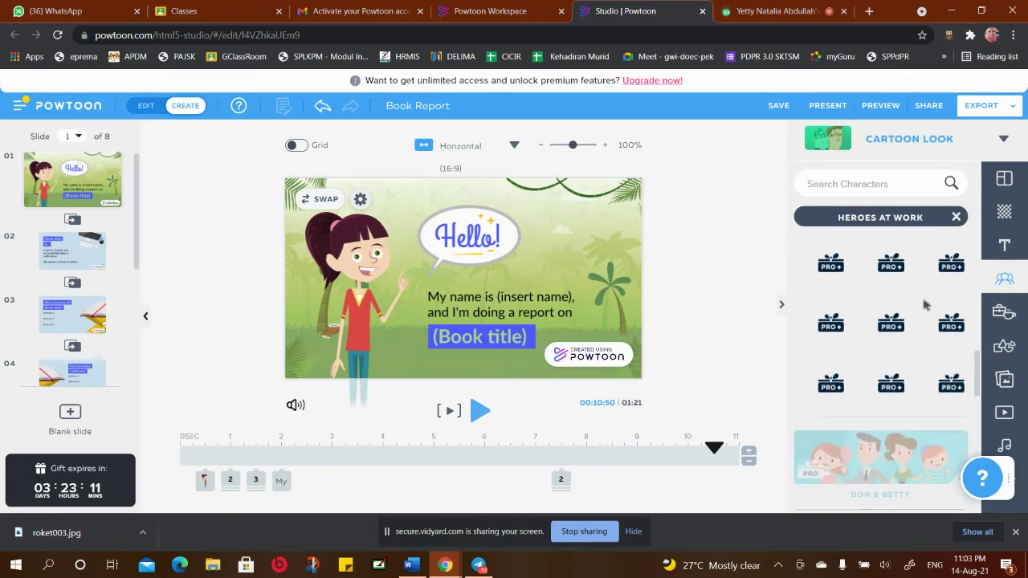
click(956, 218)
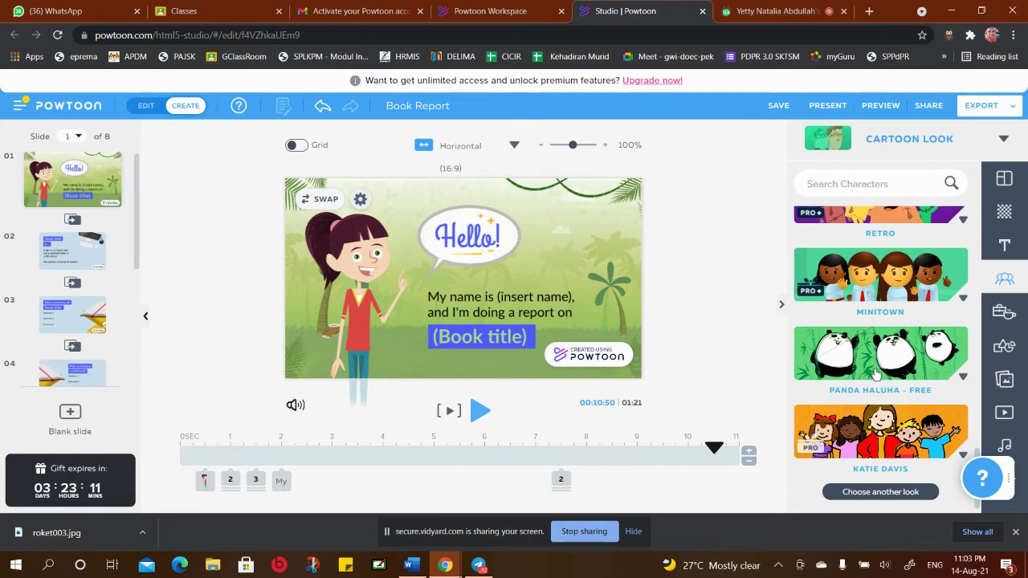
click(901, 367)
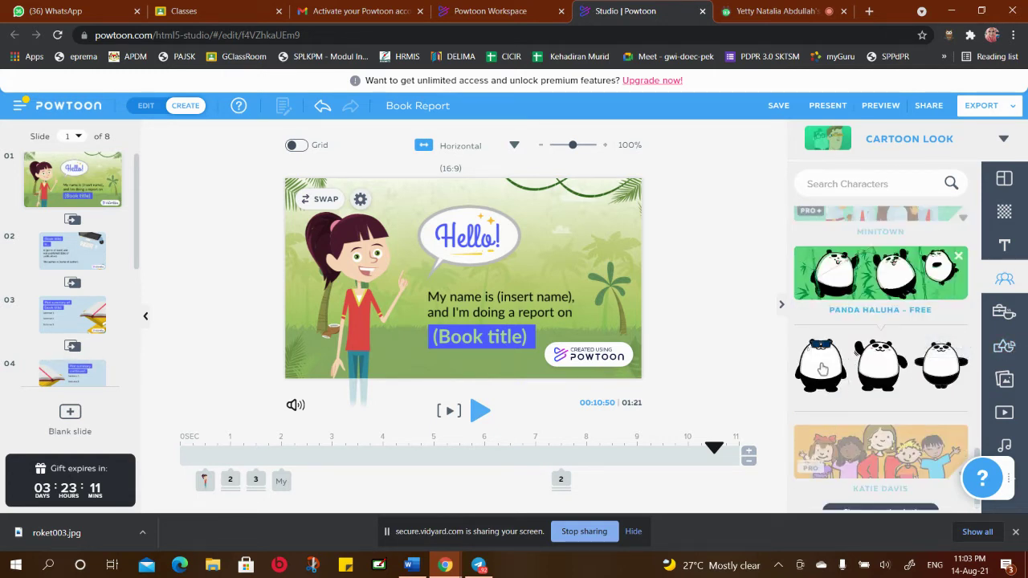
click(822, 369)
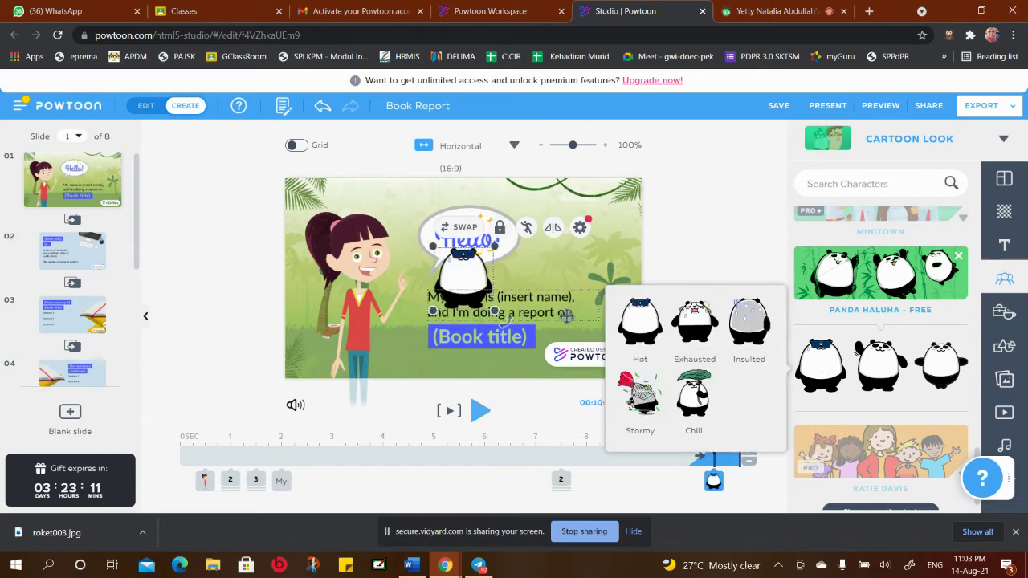
Move the panda to the slide's upper right and pick a second panda to swap in
drag(479, 281, 582, 283)
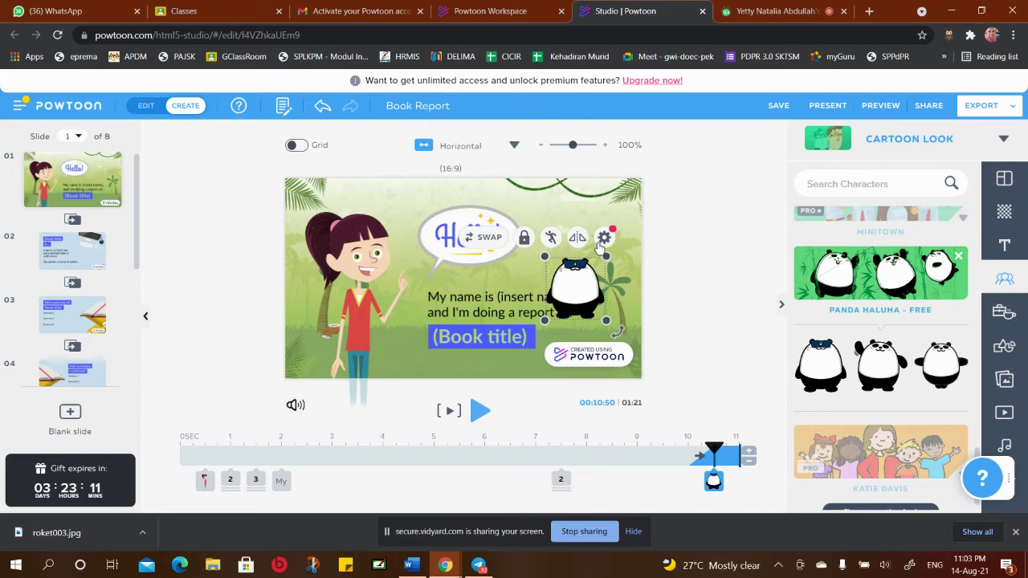
drag(571, 277, 582, 235)
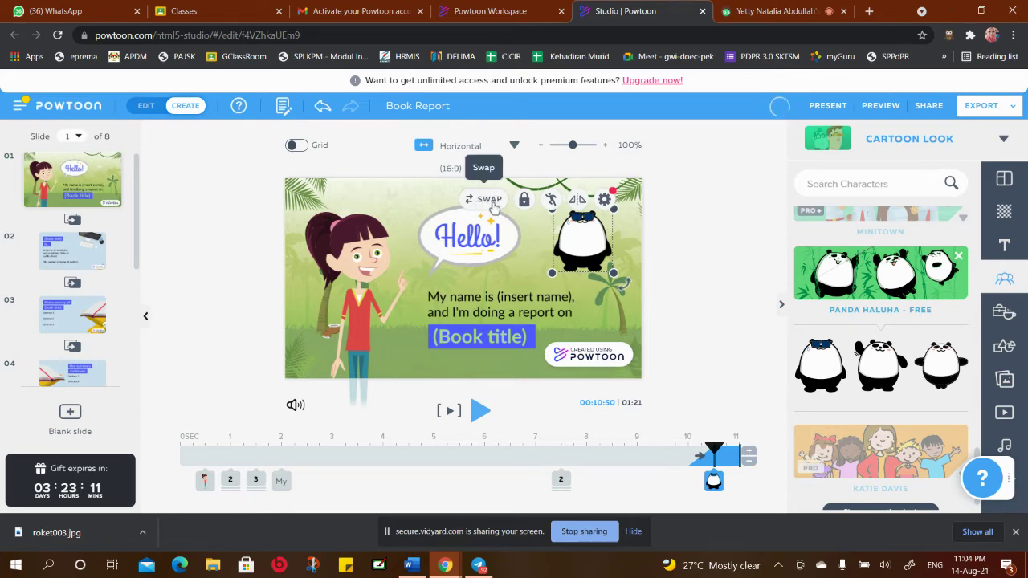
click(489, 199)
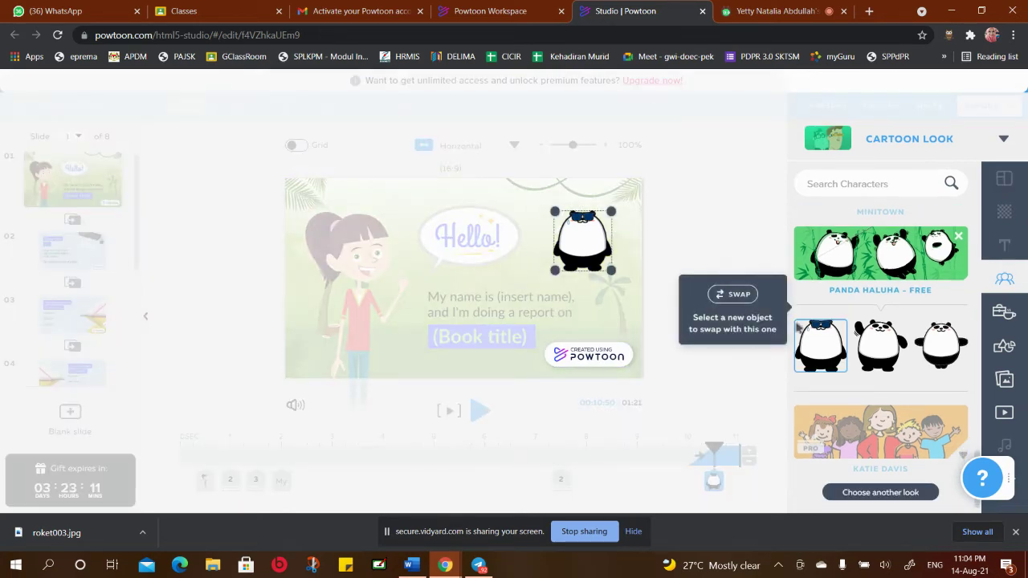
click(888, 347)
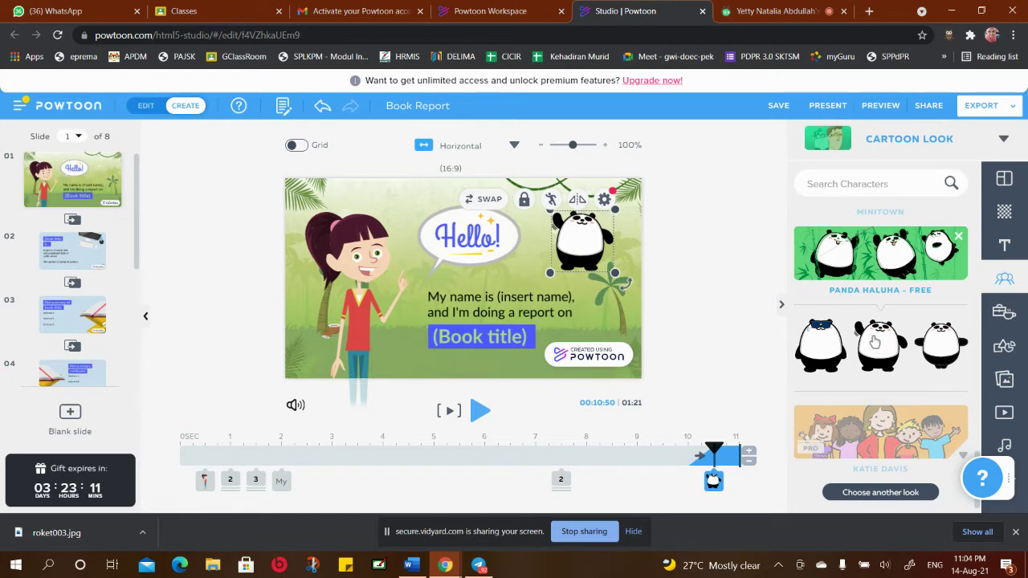
Add a second panda to the slide, then delete it
click(874, 342)
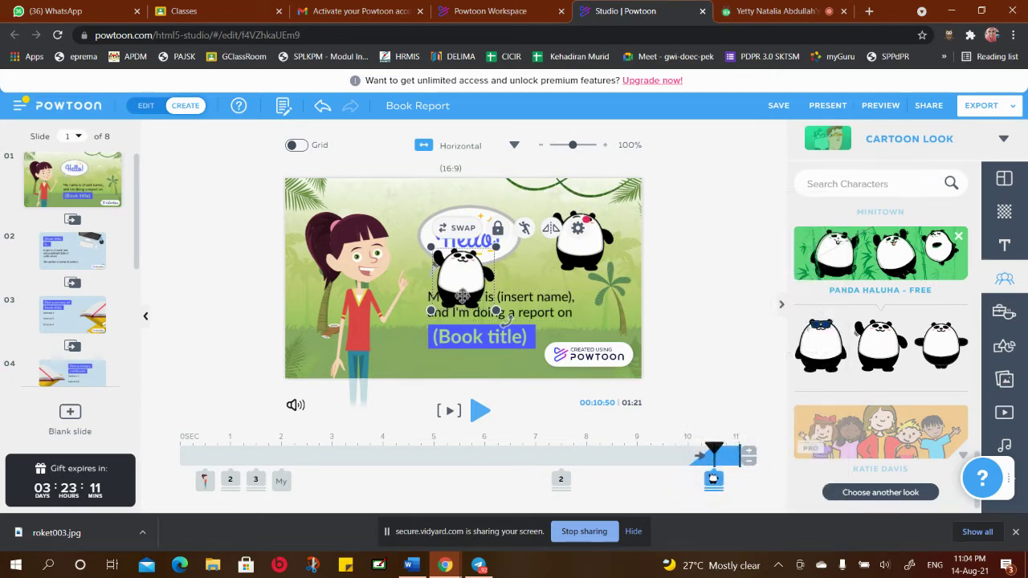
drag(461, 280, 535, 299)
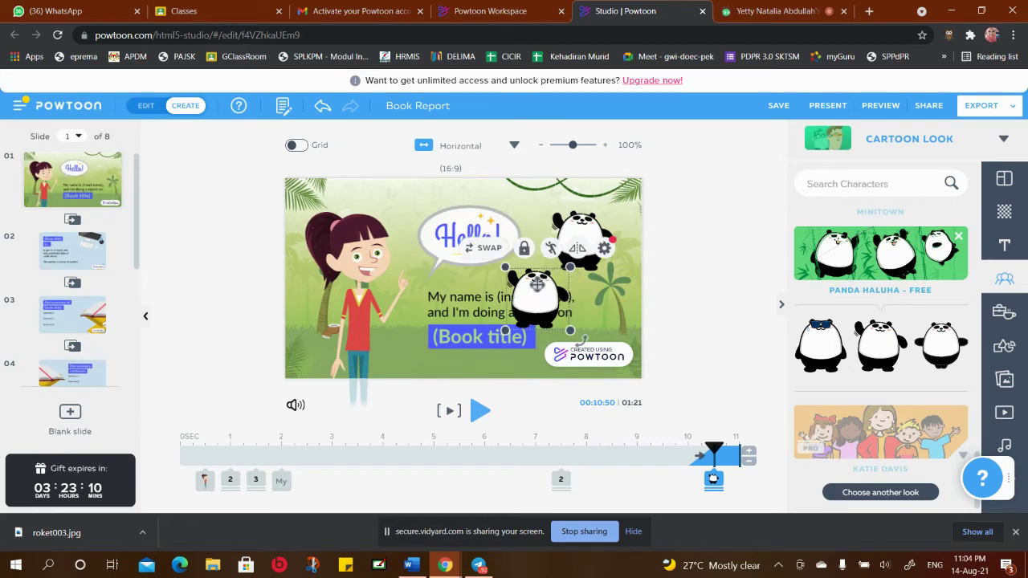
right_click(537, 287)
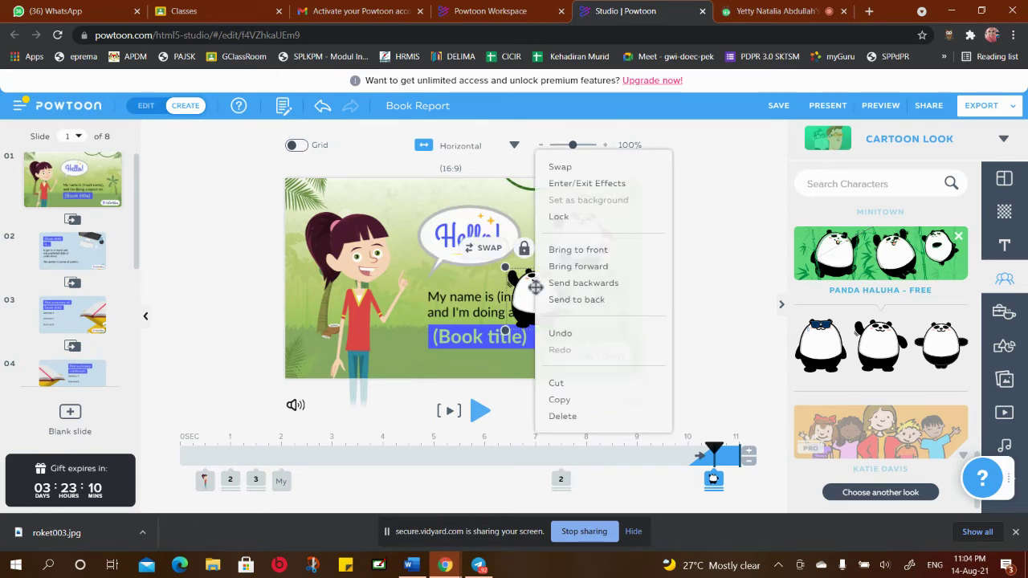
click(573, 416)
Replace the upper-right panda with the Jumping panda pose, placed top right beside the palm tree
right_click(584, 228)
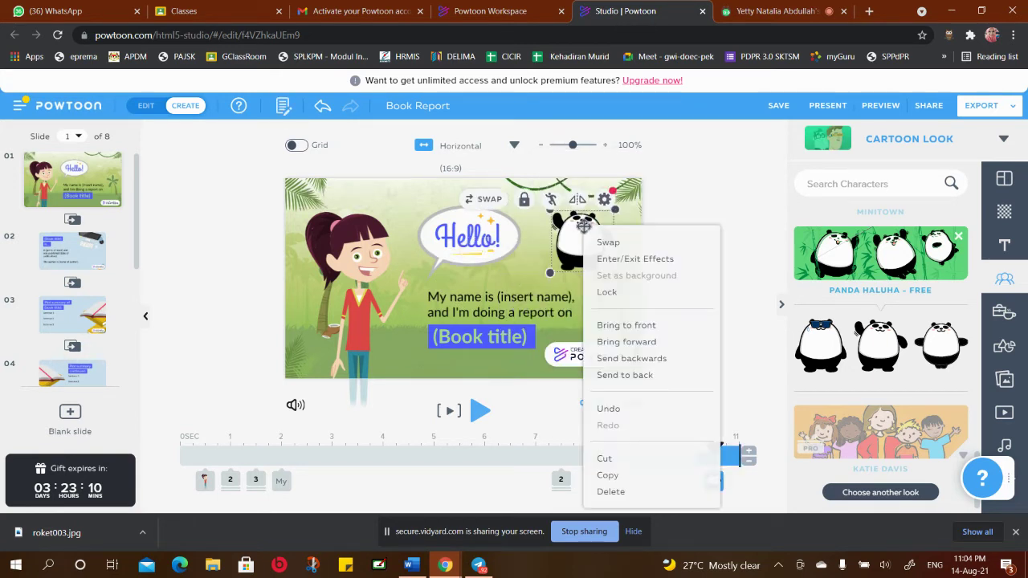
click(612, 492)
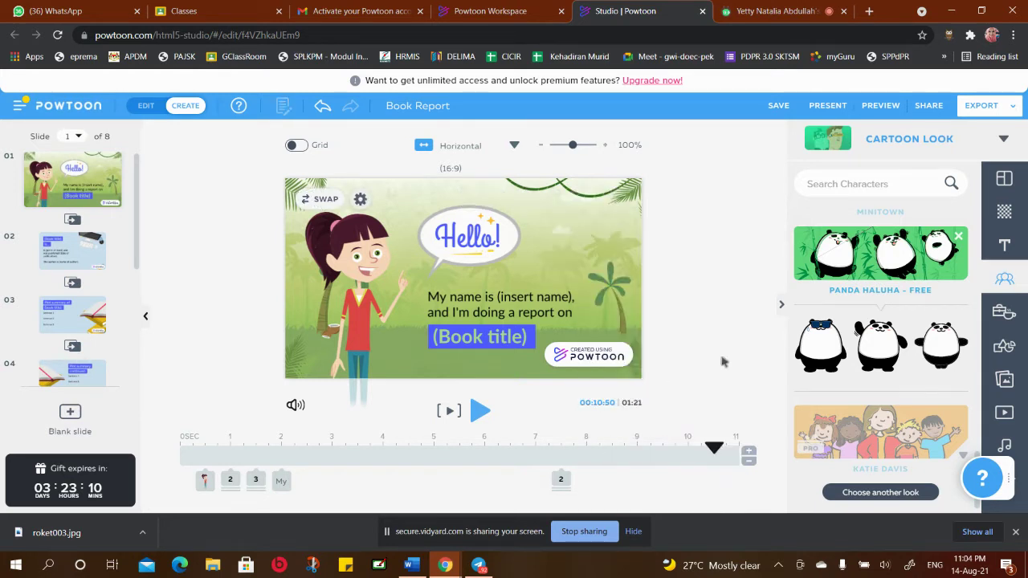
mouse_move(878, 354)
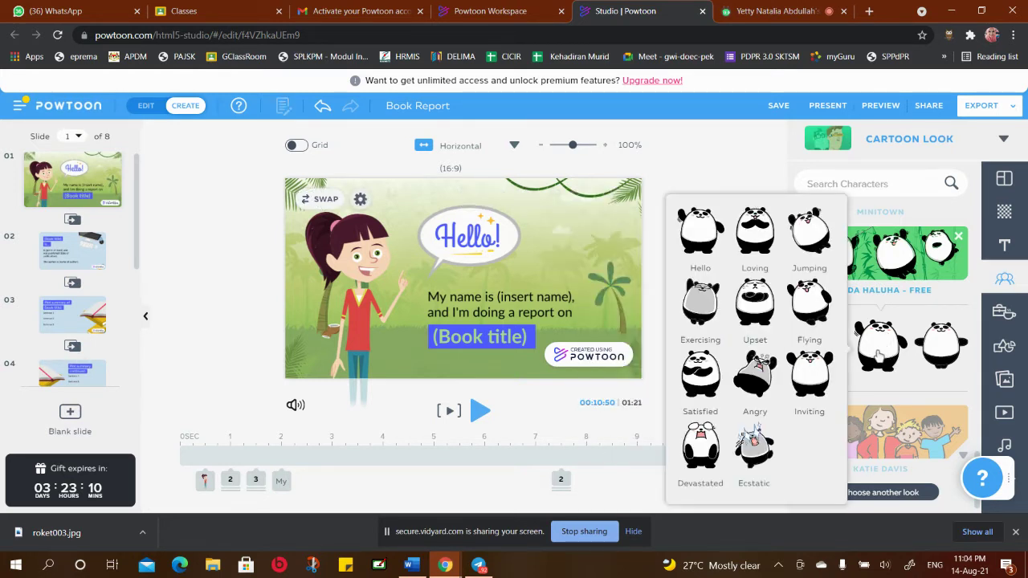
click(811, 234)
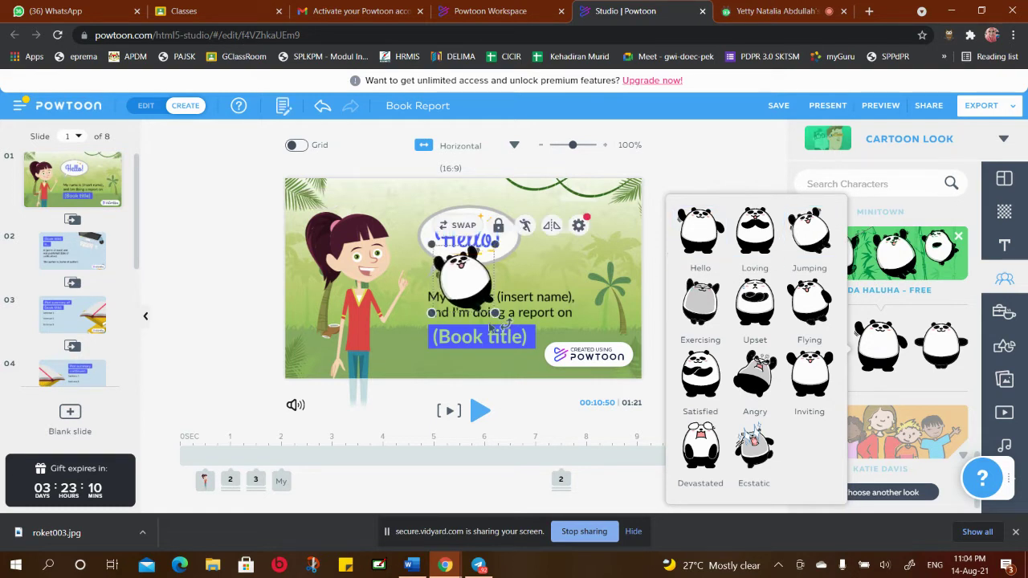
drag(446, 289, 600, 240)
click(515, 372)
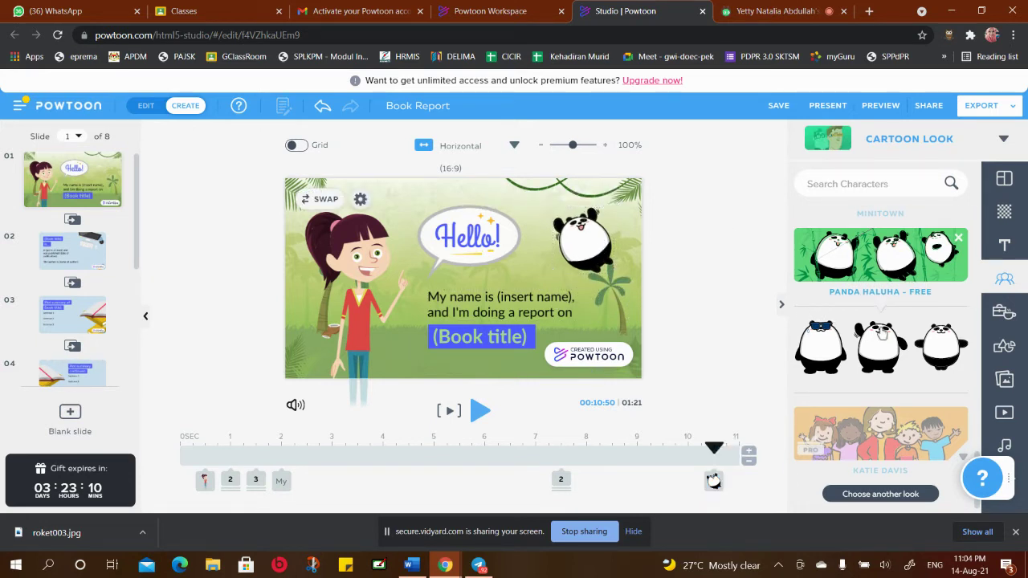
scroll(879, 299, up, 3)
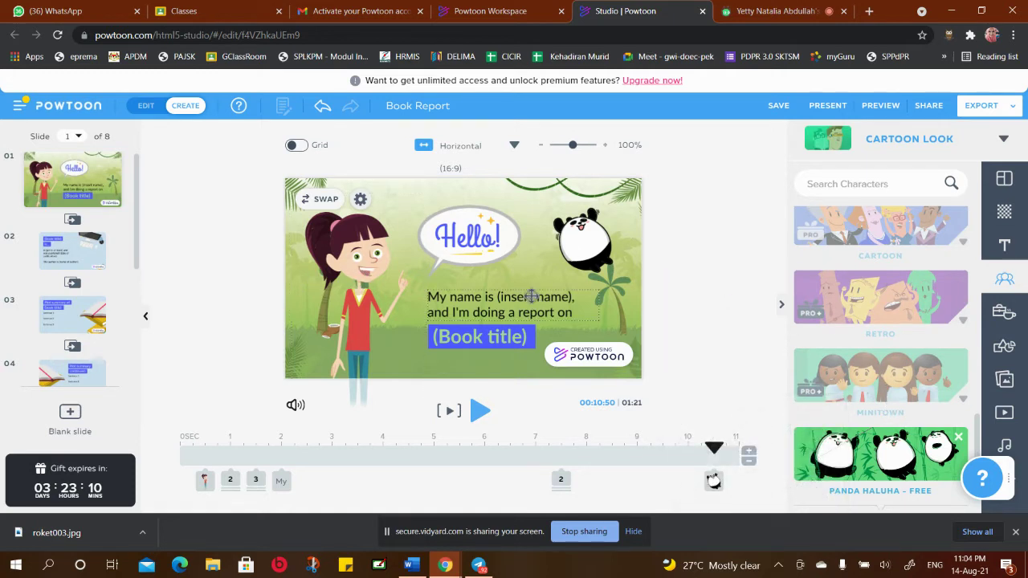
scroll(947, 310, down, 5)
scroll(946, 307, down, 3)
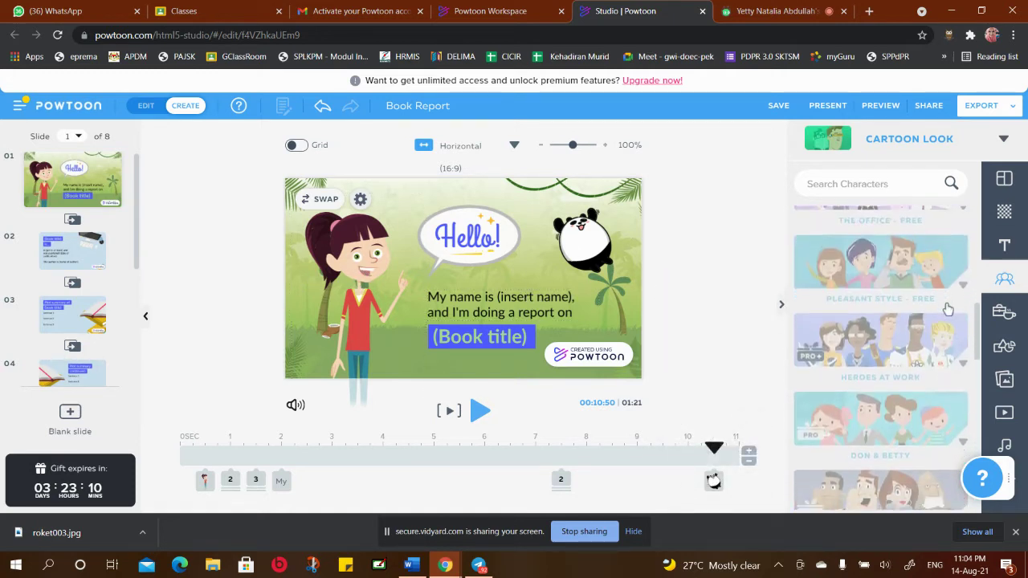
click(1002, 312)
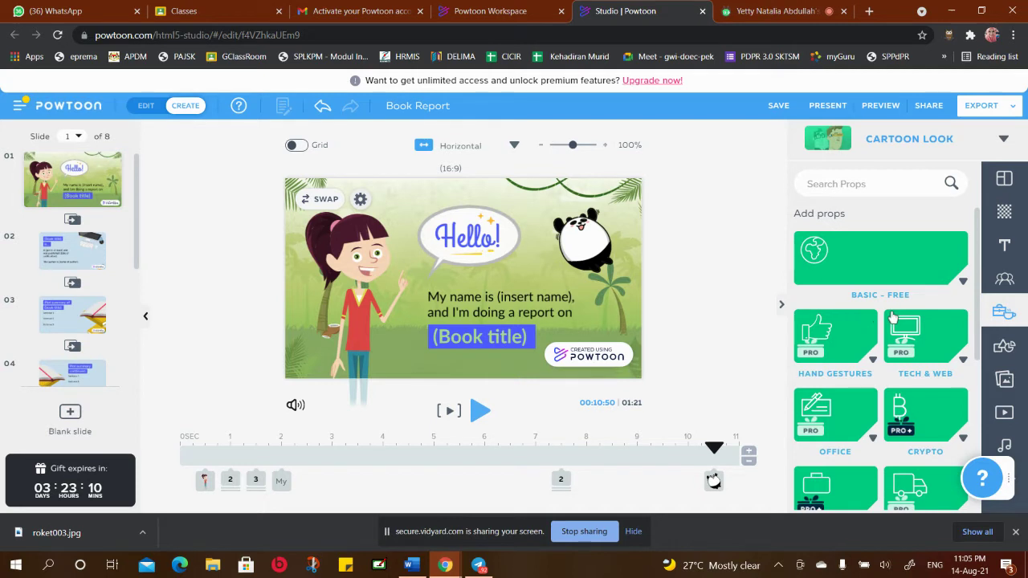
Add the Nature sun prop to the top-left corner and shrink it to about half size
scroll(884, 353, down, 3)
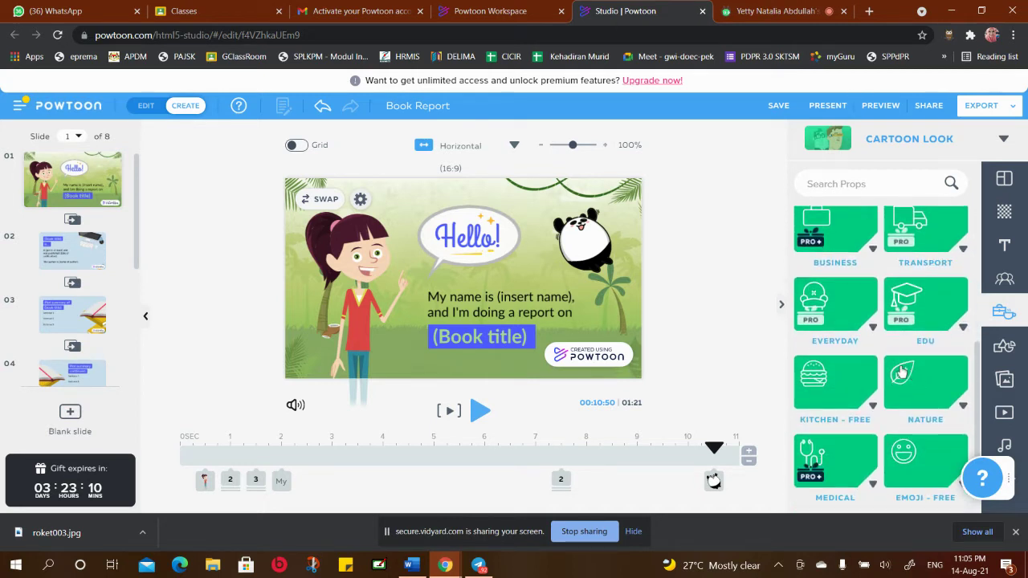
scroll(893, 371, down, 1)
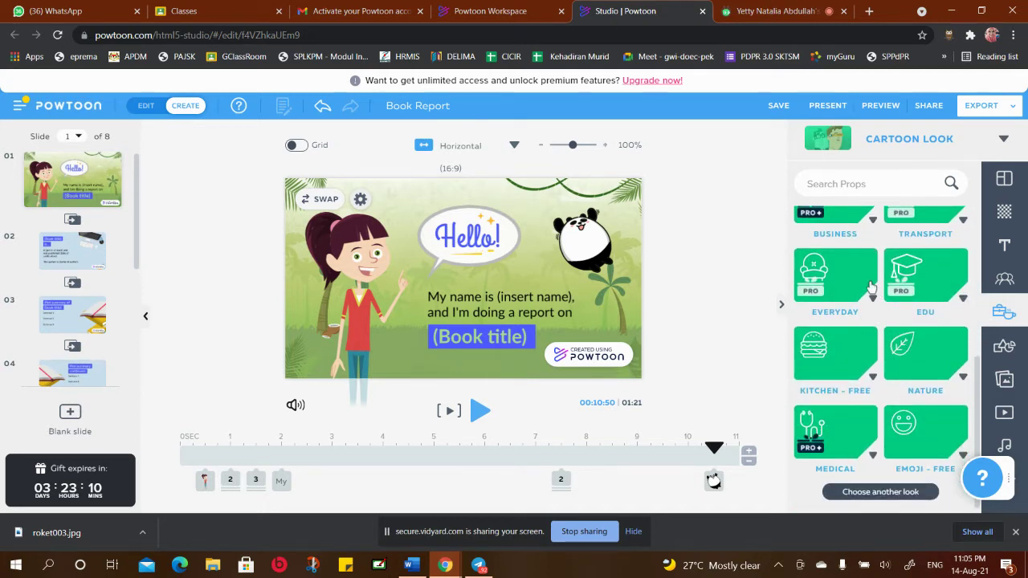
click(910, 363)
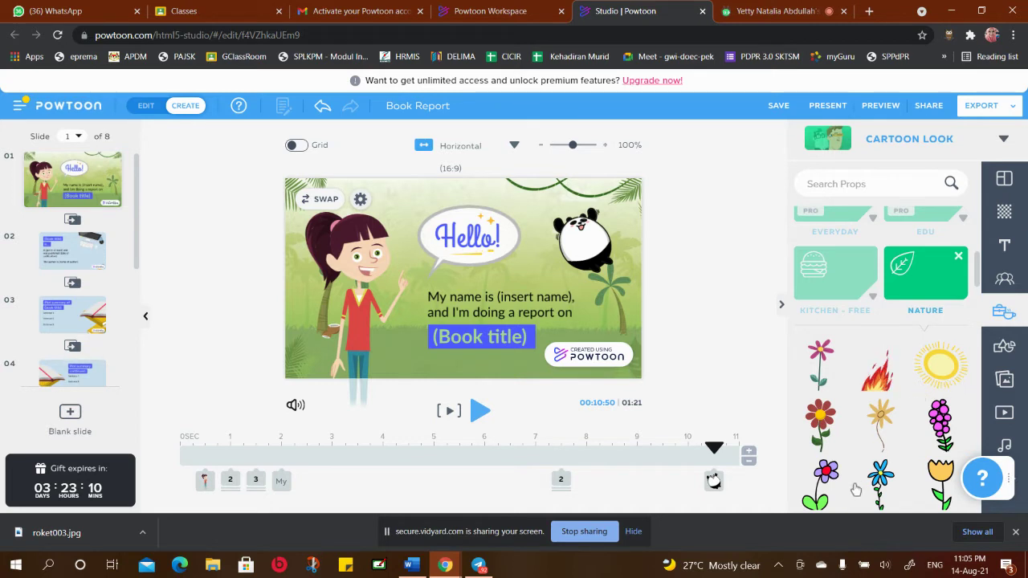
scroll(851, 413, down, 2)
scroll(867, 412, down, 6)
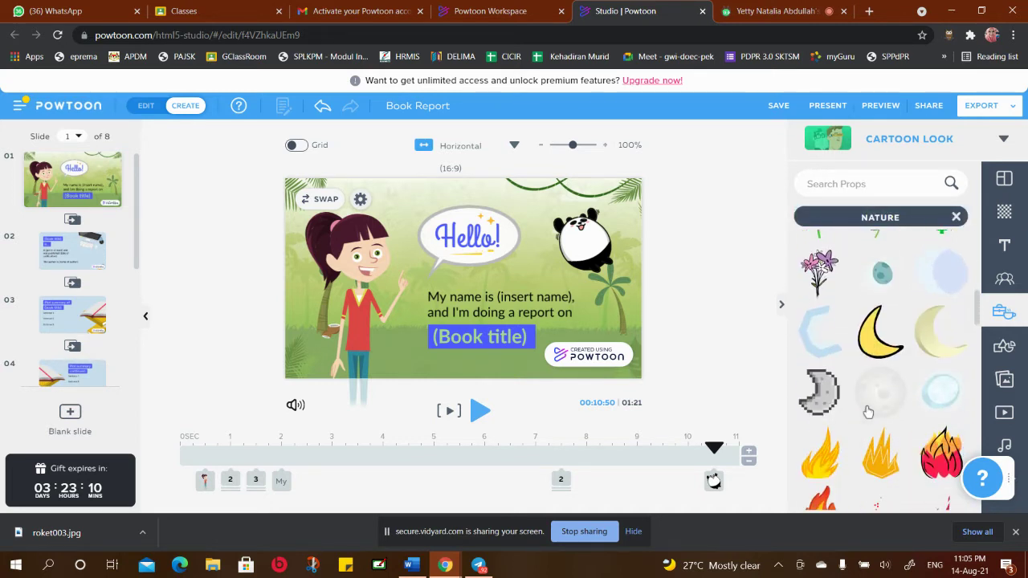
scroll(868, 412, down, 4)
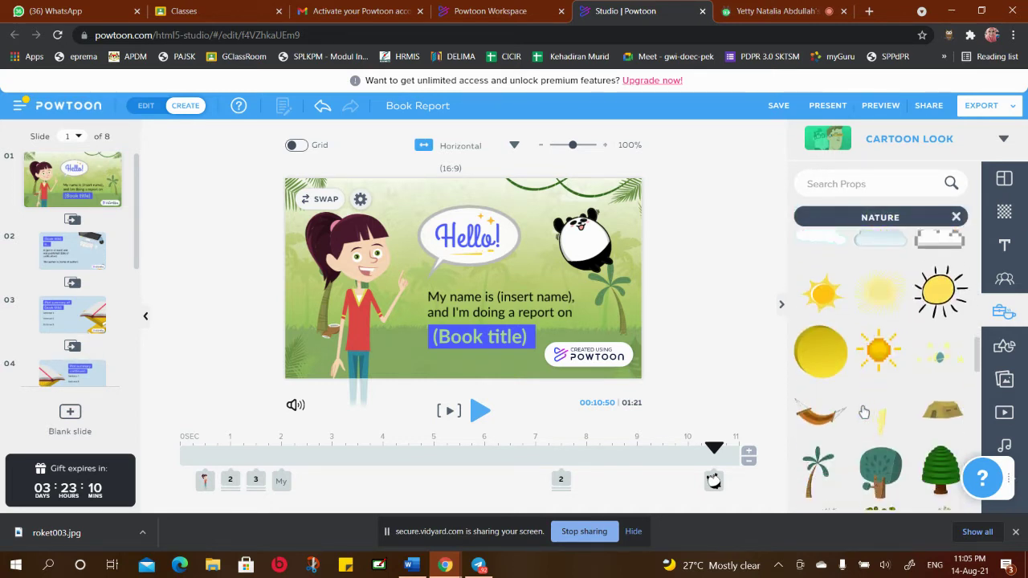
click(942, 297)
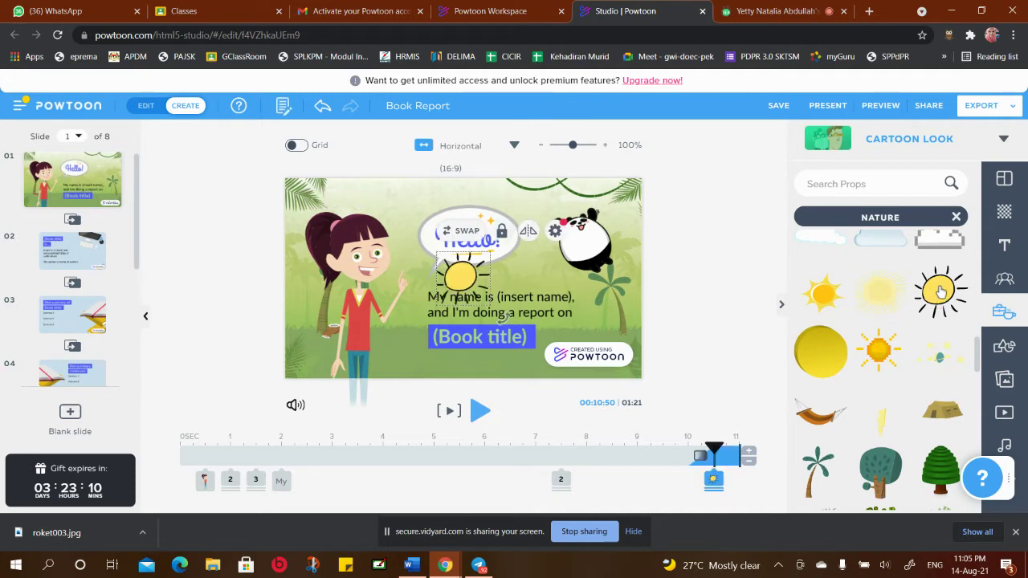
drag(461, 274, 404, 204)
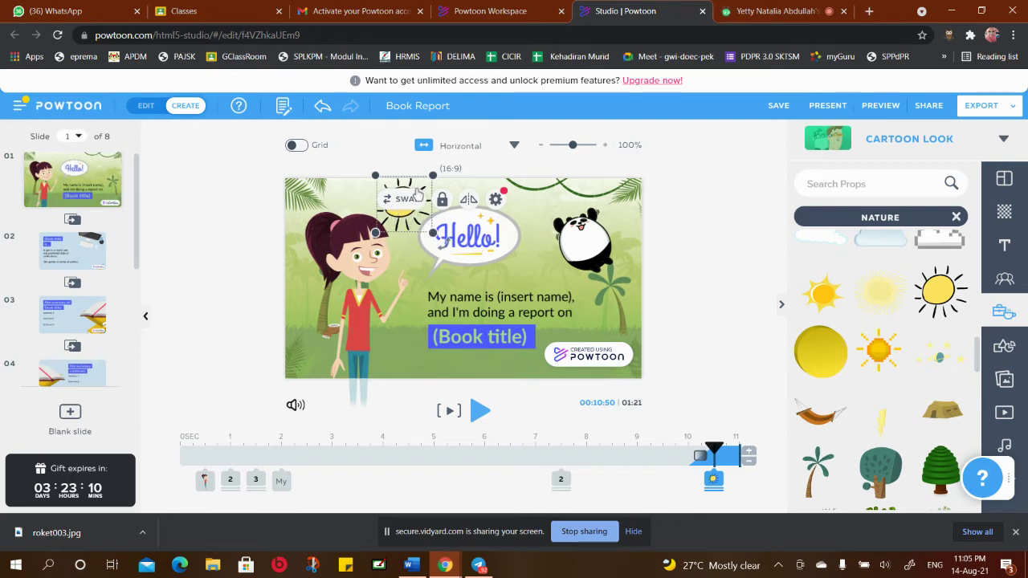
drag(433, 232, 341, 189)
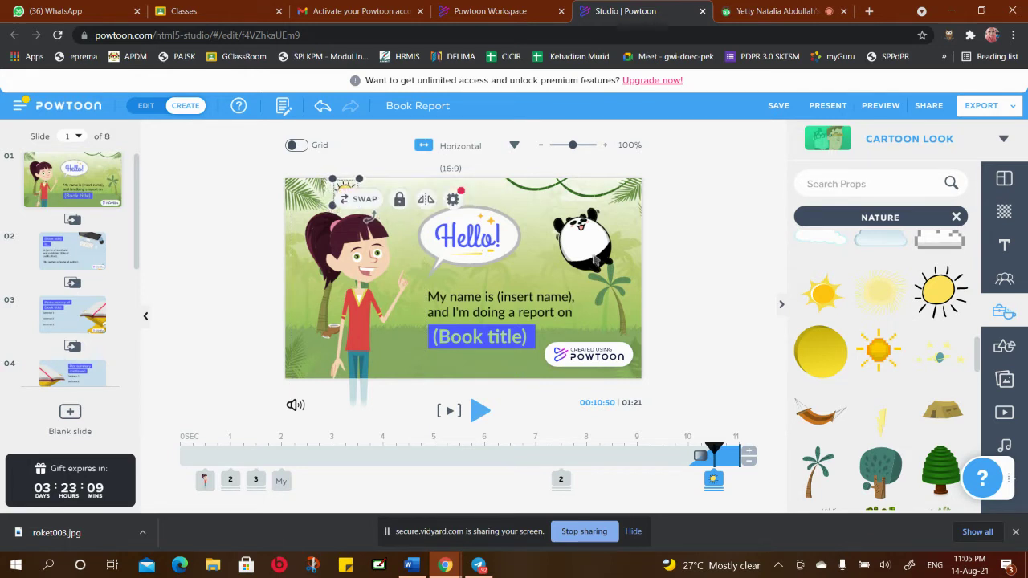
click(686, 249)
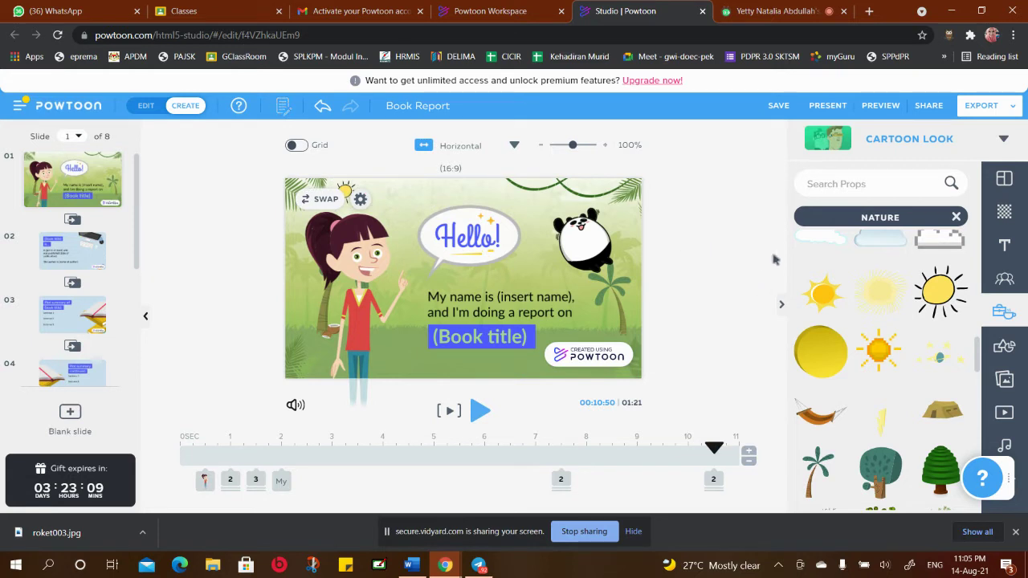
click(956, 218)
scroll(907, 328, up, 4)
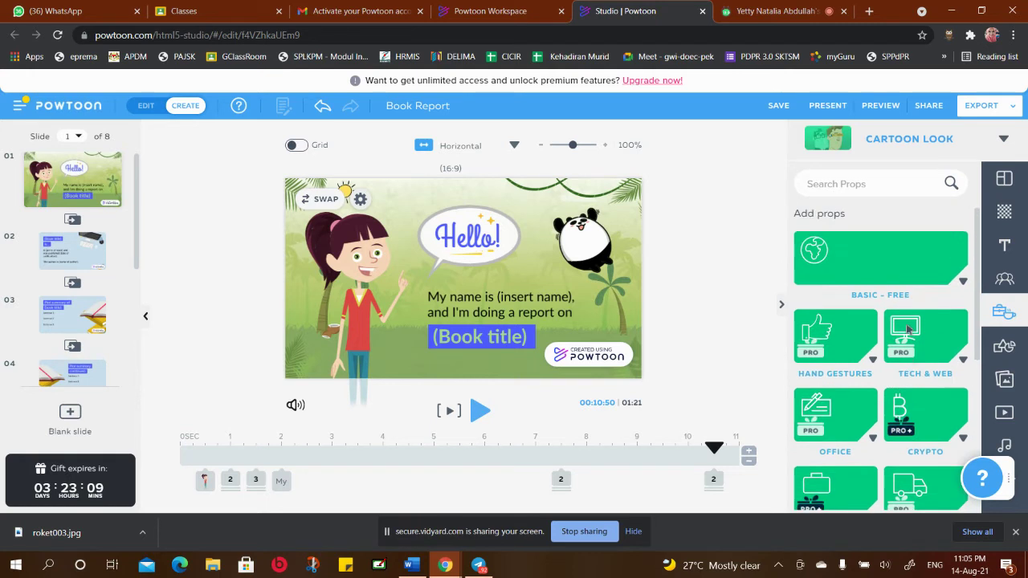
Switch the sidebar to the Images library and expand My Images
click(1002, 346)
scroll(908, 345, down, 3)
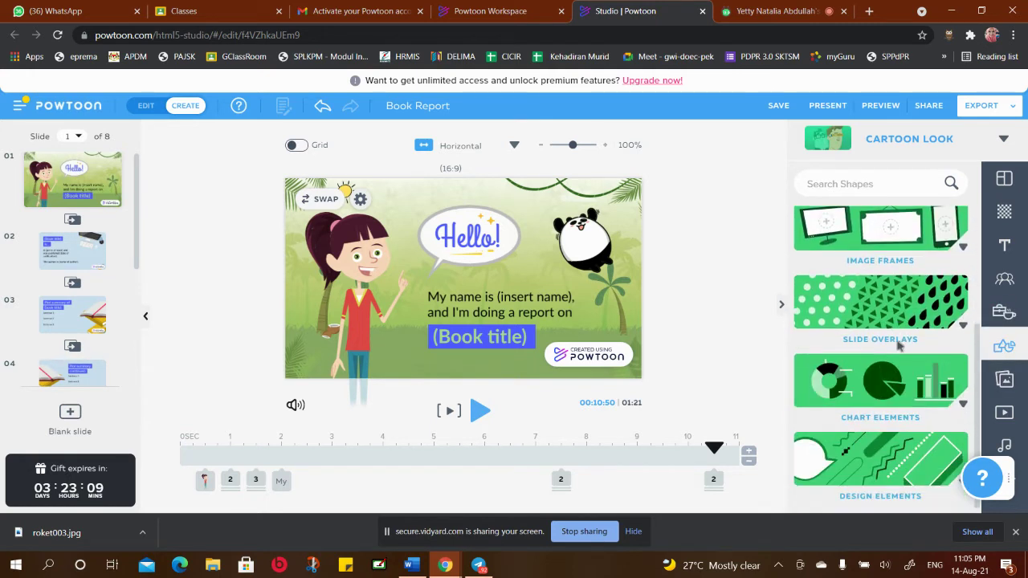
scroll(908, 345, up, 3)
click(1005, 385)
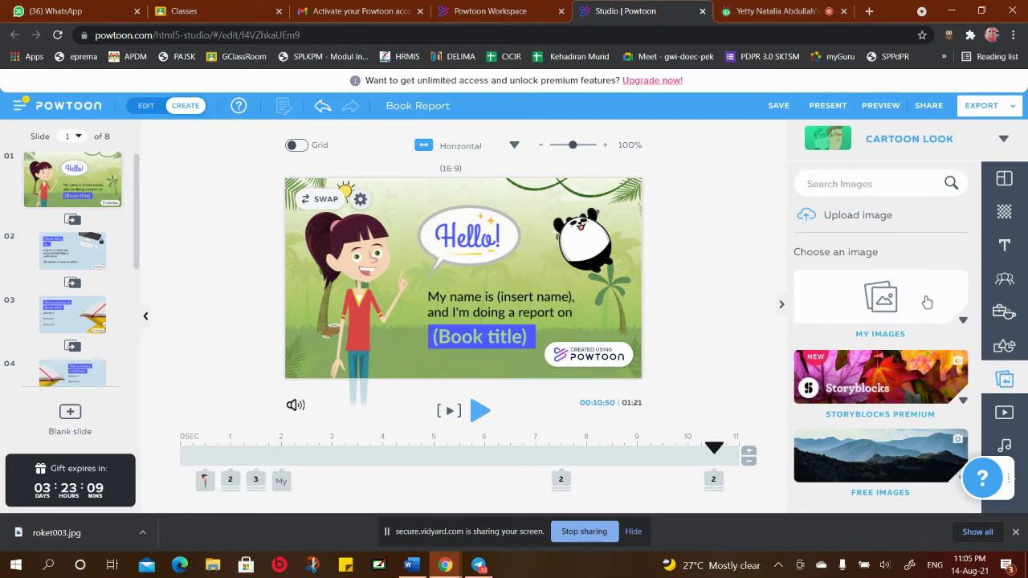
click(961, 325)
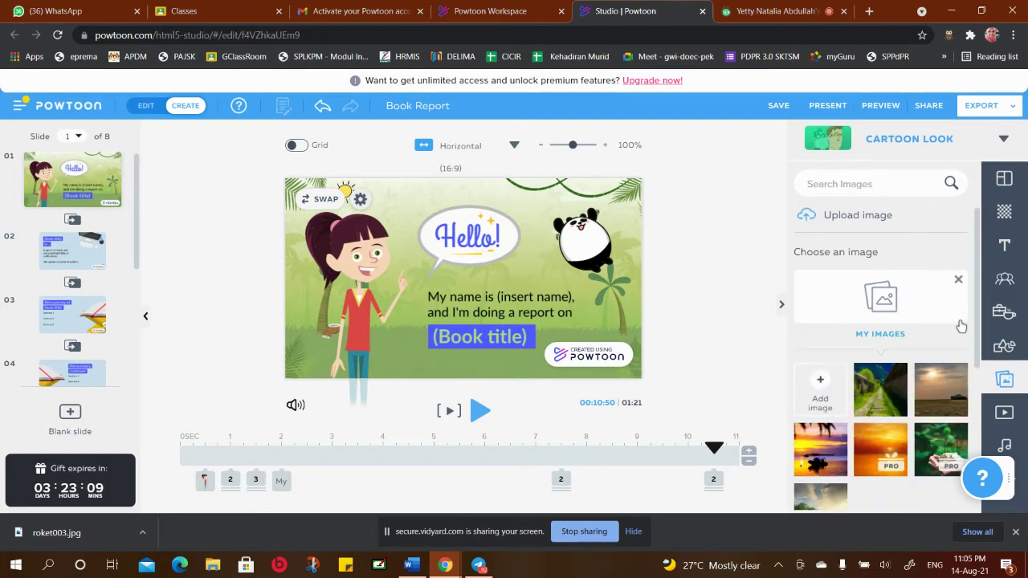
scroll(906, 340, down, 4)
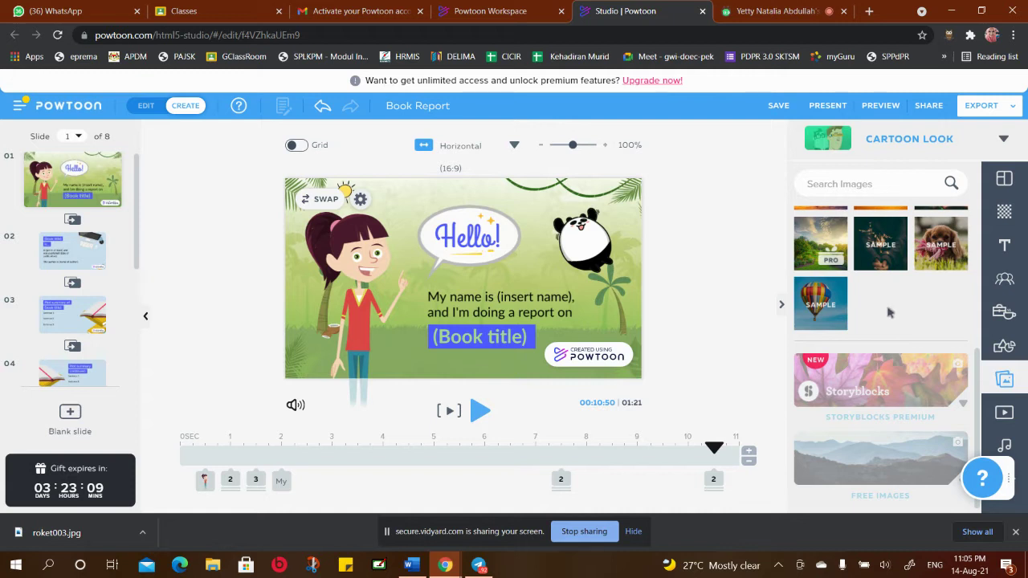
Add the hot-air balloon photo as a trial, delete it, and collapse My Images
click(814, 308)
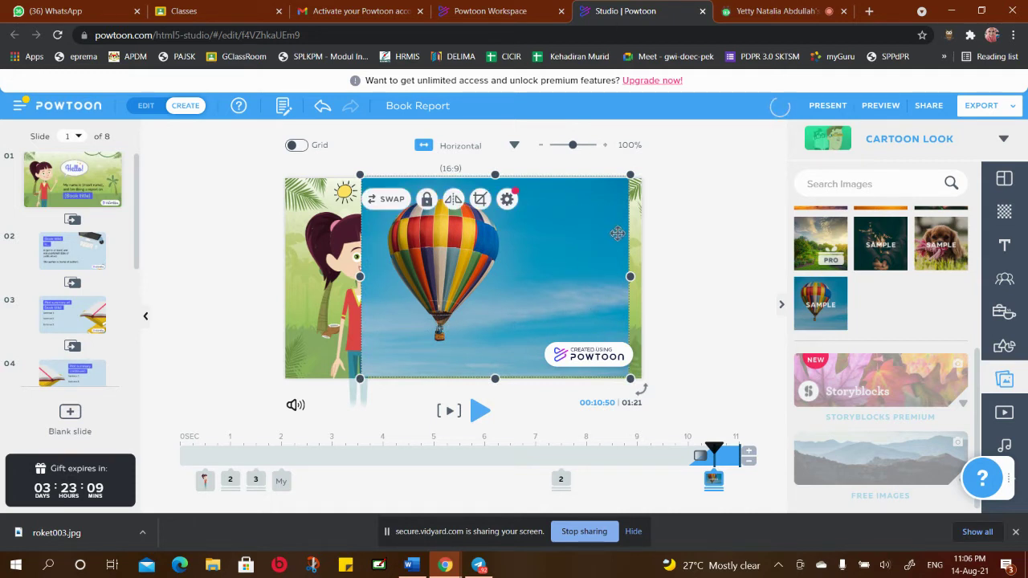
right_click(616, 233)
click(644, 416)
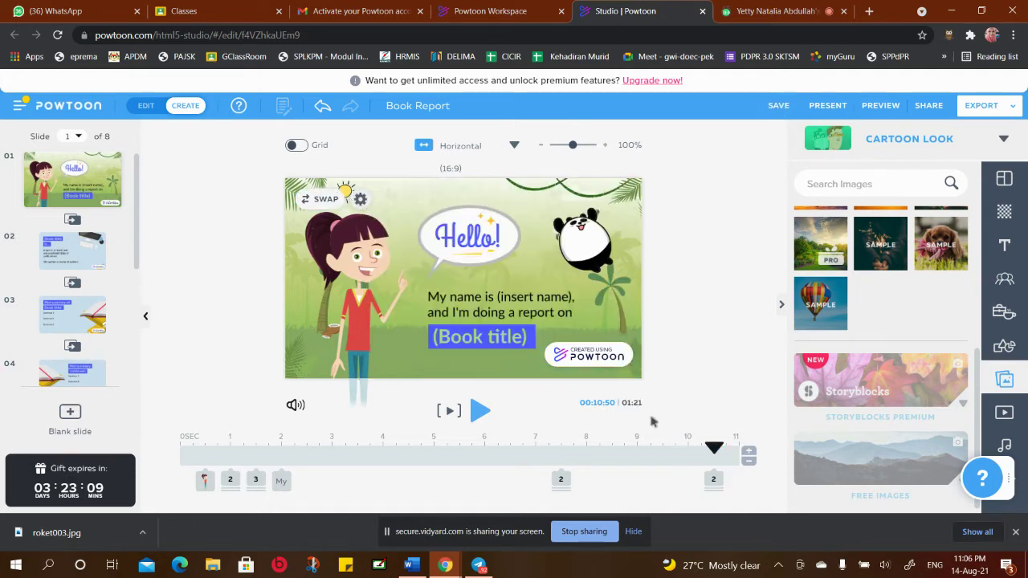
scroll(916, 292, up, 2)
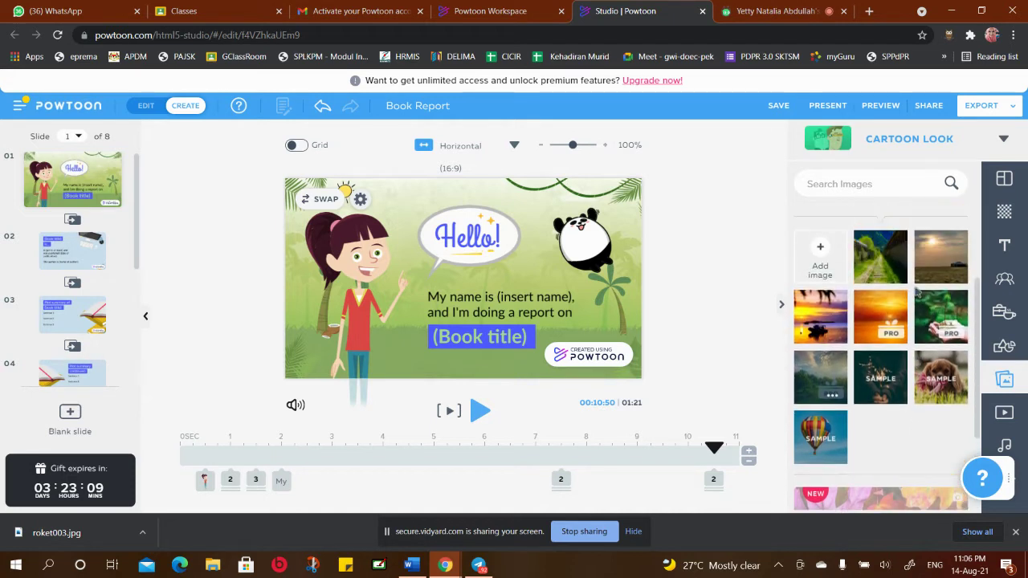
scroll(916, 293, down, 2)
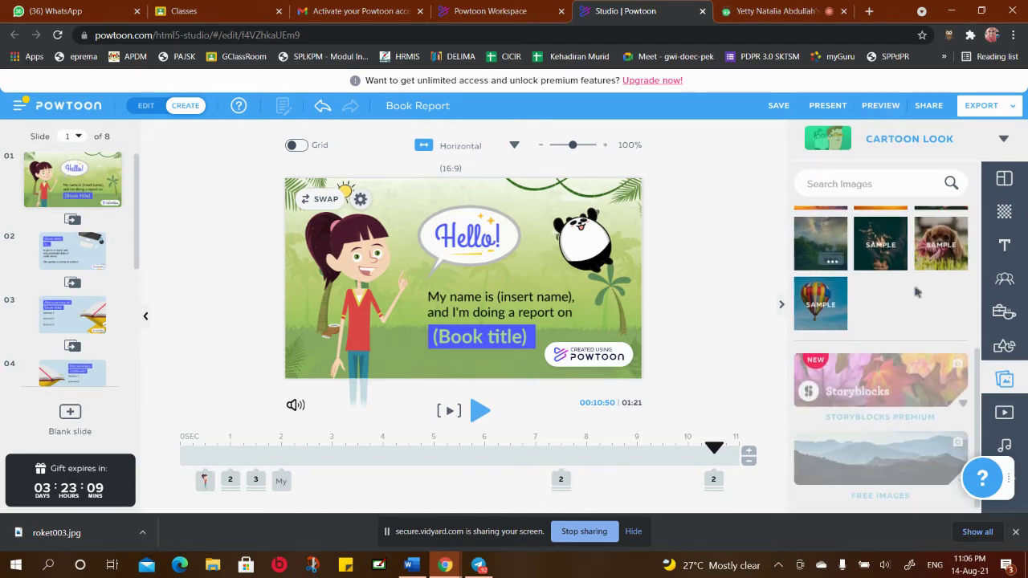
scroll(916, 292, up, 4)
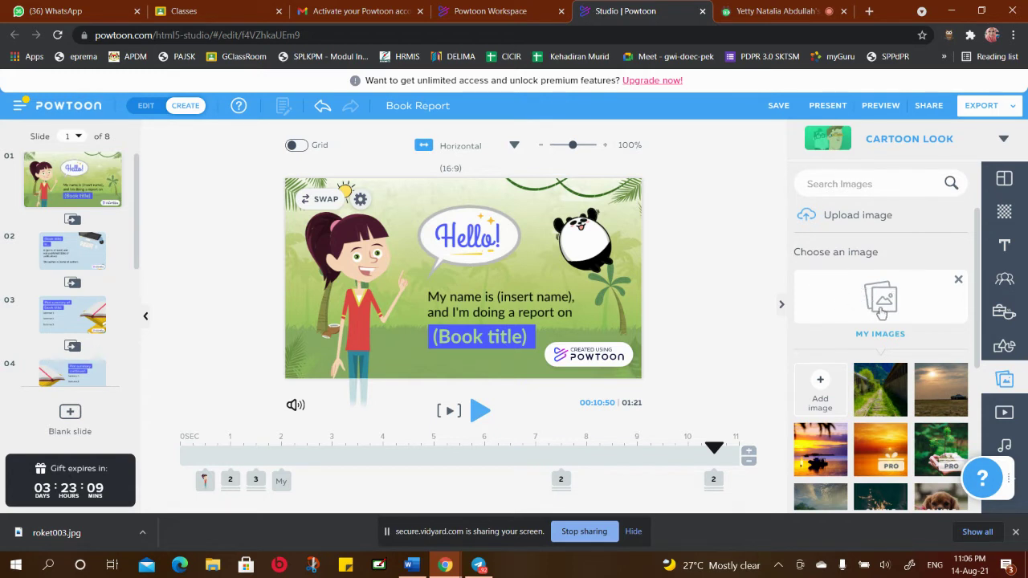
click(885, 313)
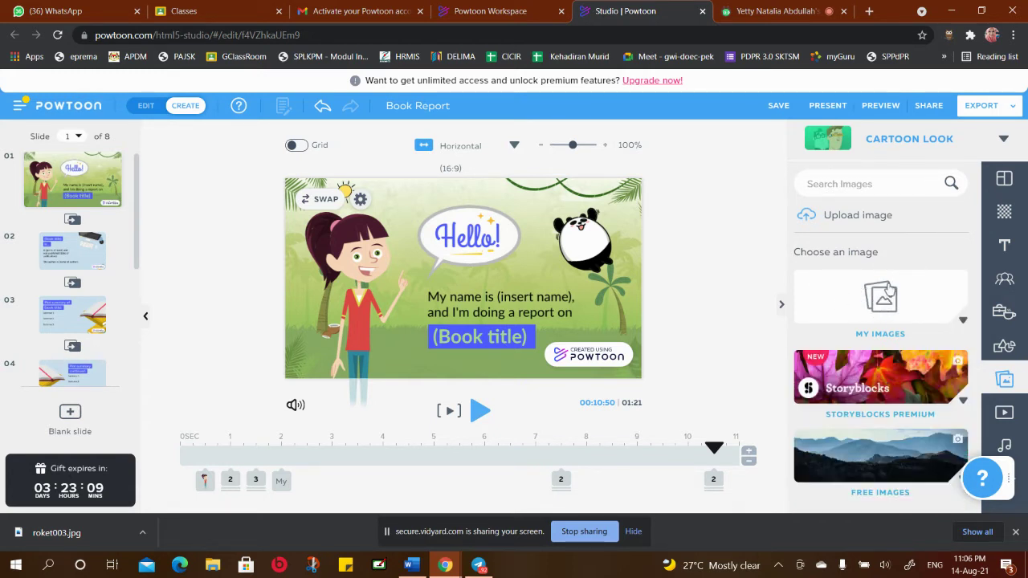
Upload the 'can' cupcake image from the computer into My Images and the slide
click(890, 291)
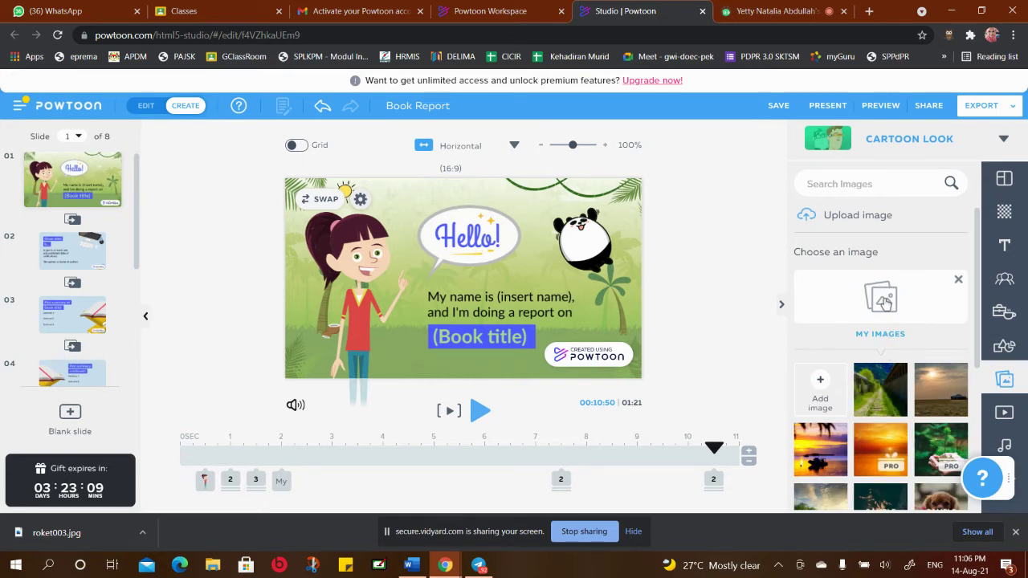
click(868, 218)
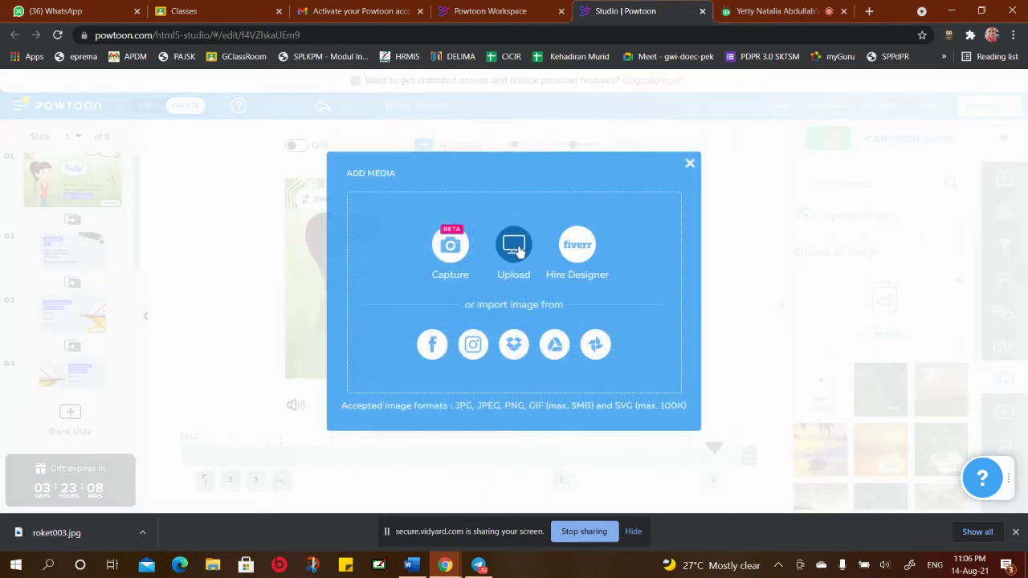
click(516, 250)
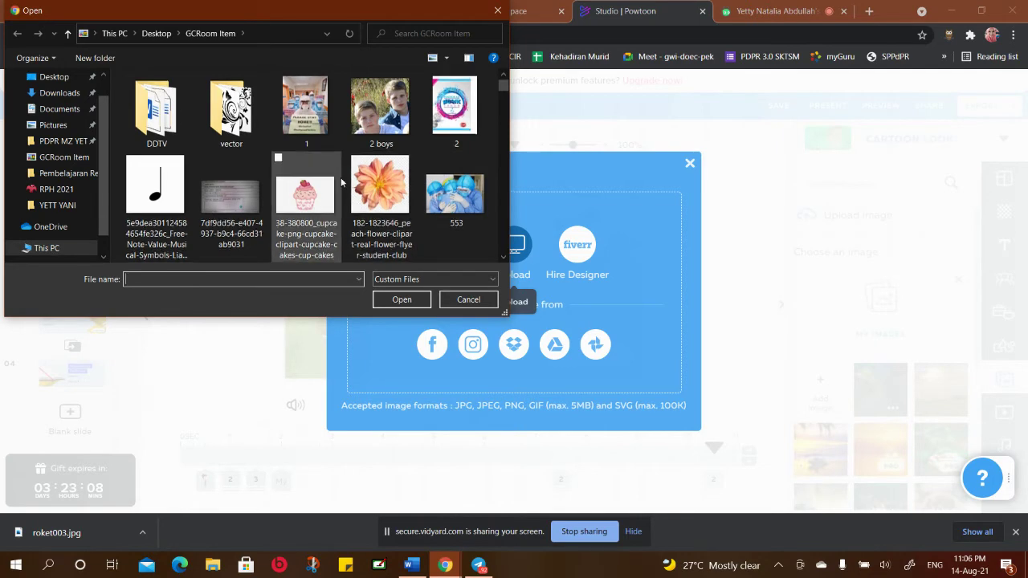
scroll(341, 178, down, 5)
scroll(338, 176, down, 6)
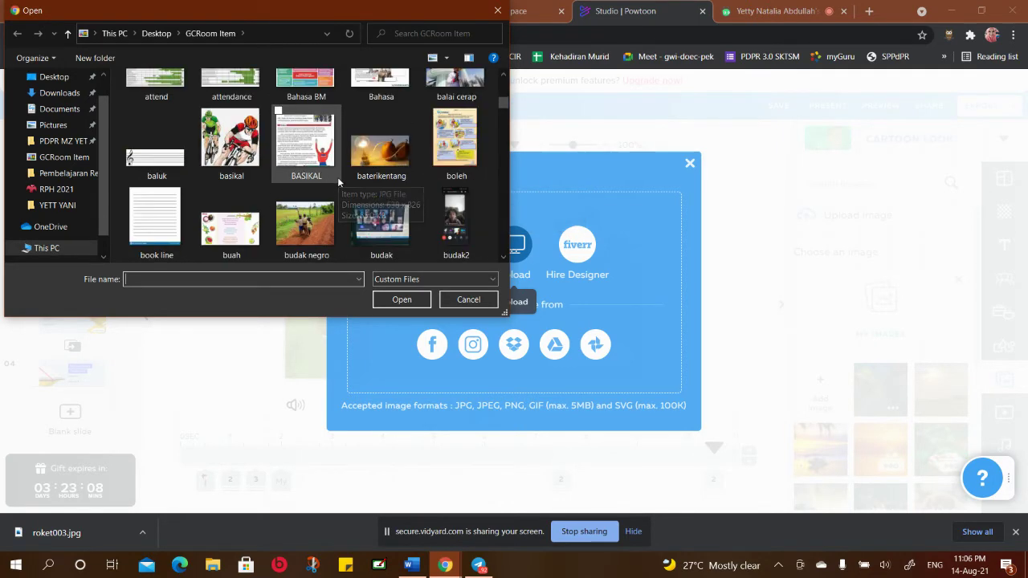
scroll(338, 177, down, 3)
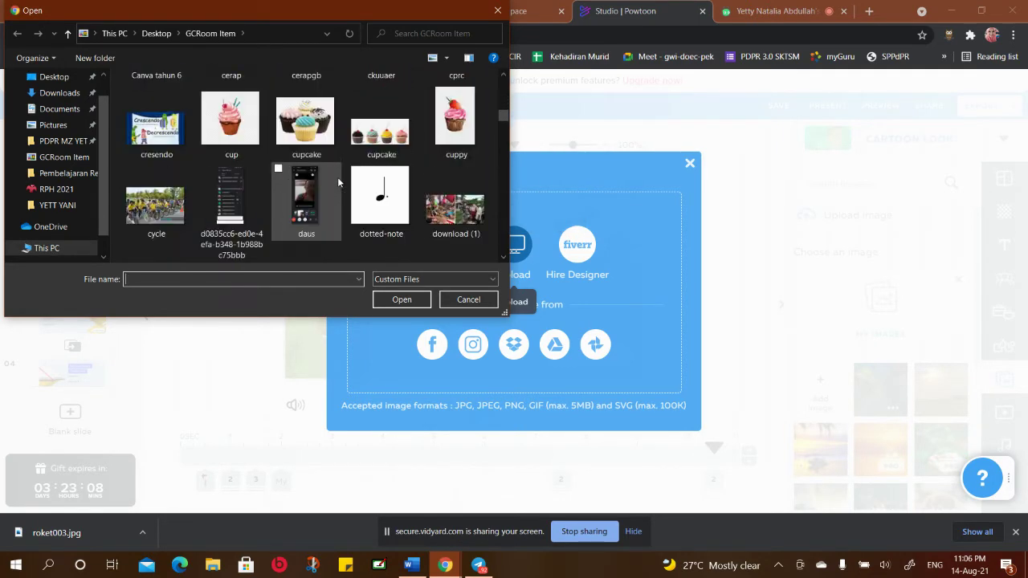
scroll(337, 176, up, 2)
scroll(338, 180, up, 1)
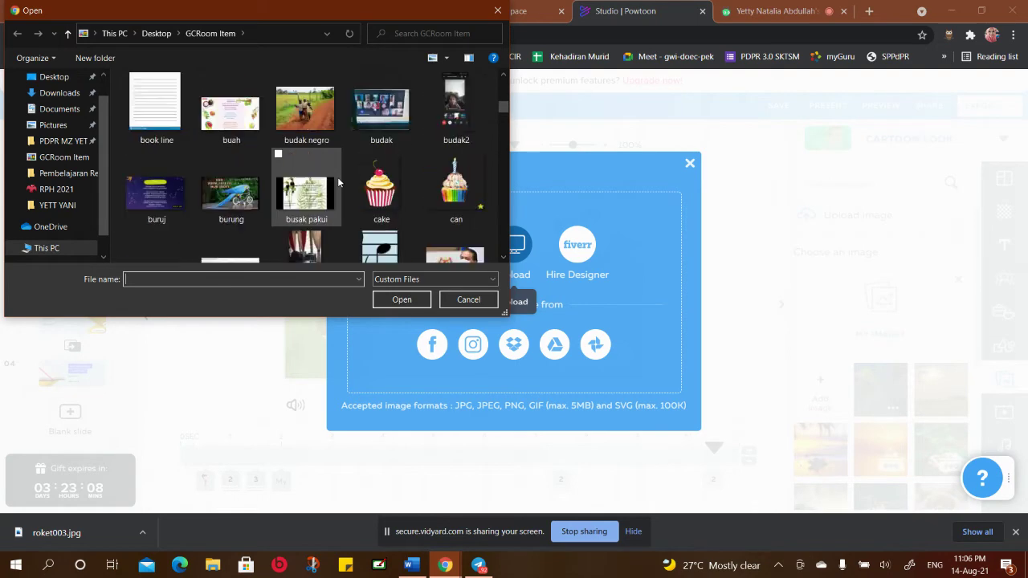
click(452, 186)
click(403, 300)
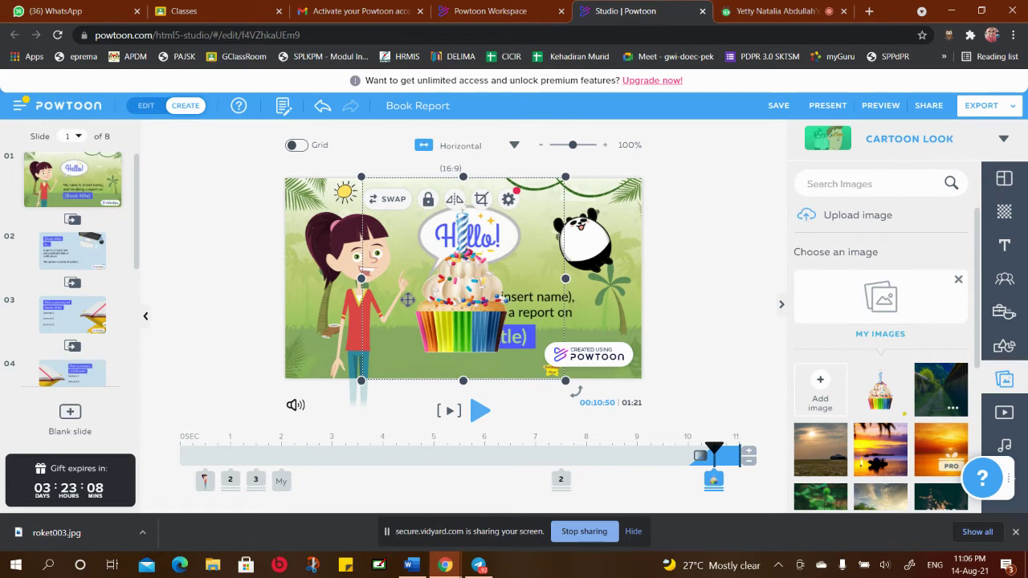
Shrink the cupcake image and place it beside the (Book title) text
drag(567, 179, 438, 303)
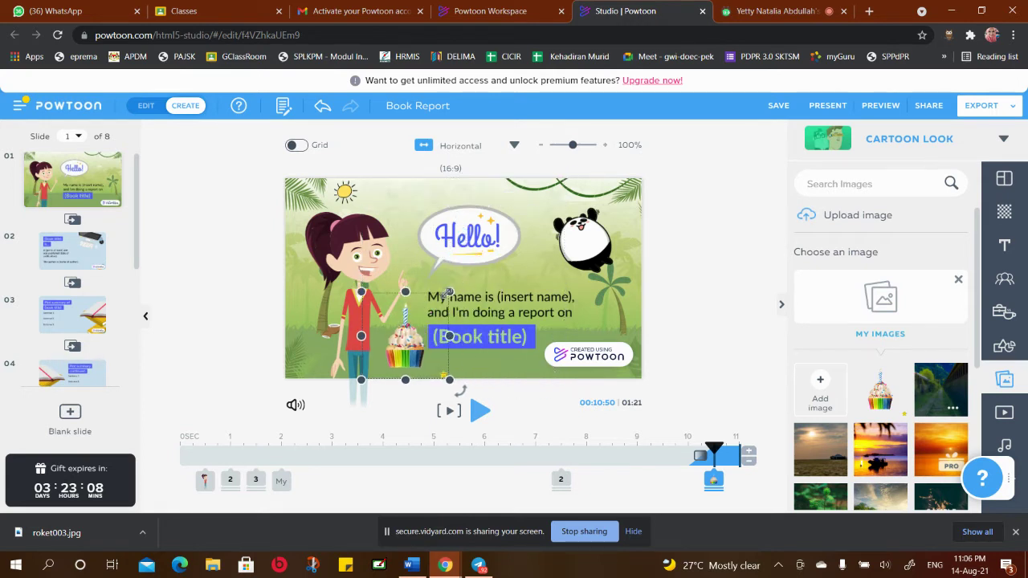
mouse_move(403, 337)
mouse_down()
mouse_move(418, 333)
mouse_move(406, 340)
mouse_up()
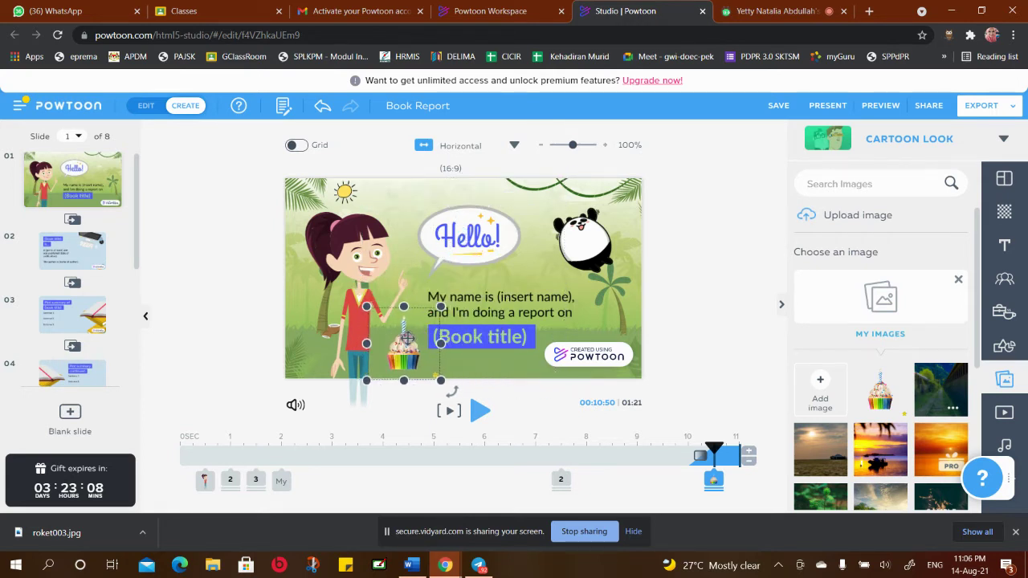
click(674, 257)
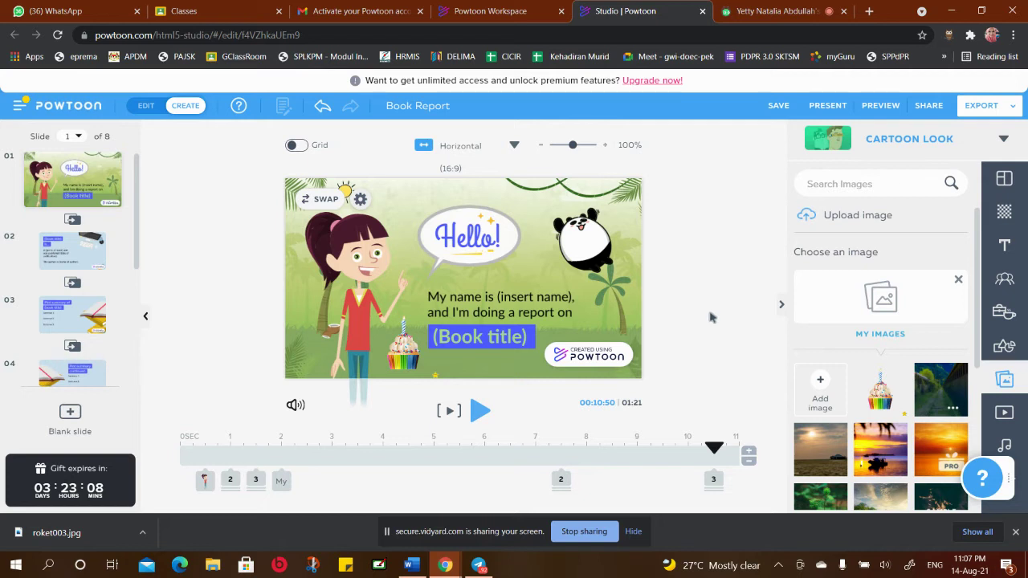
Collapse My Images and switch to the stock video library
click(958, 280)
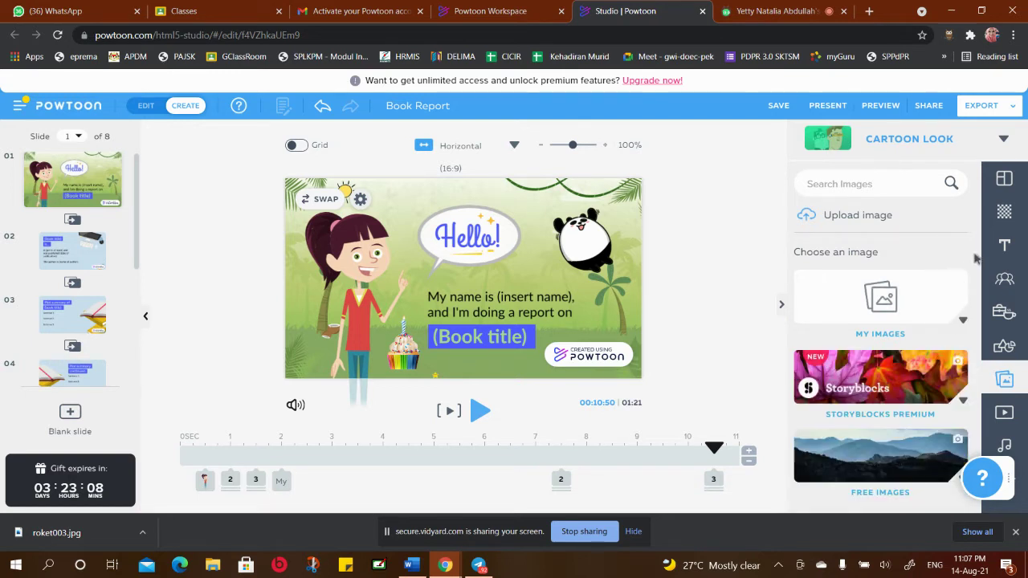
click(1003, 413)
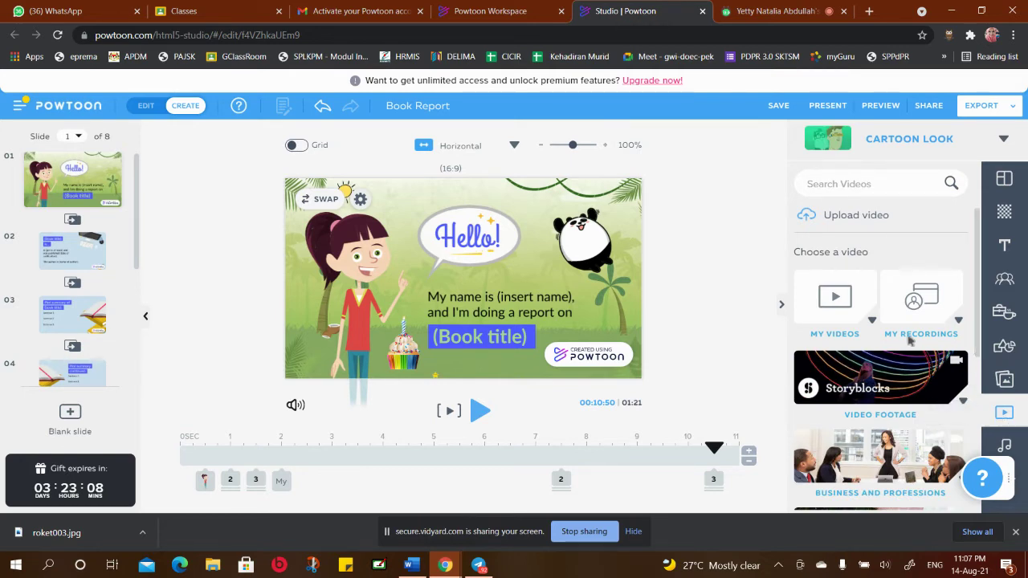
scroll(909, 341, down, 5)
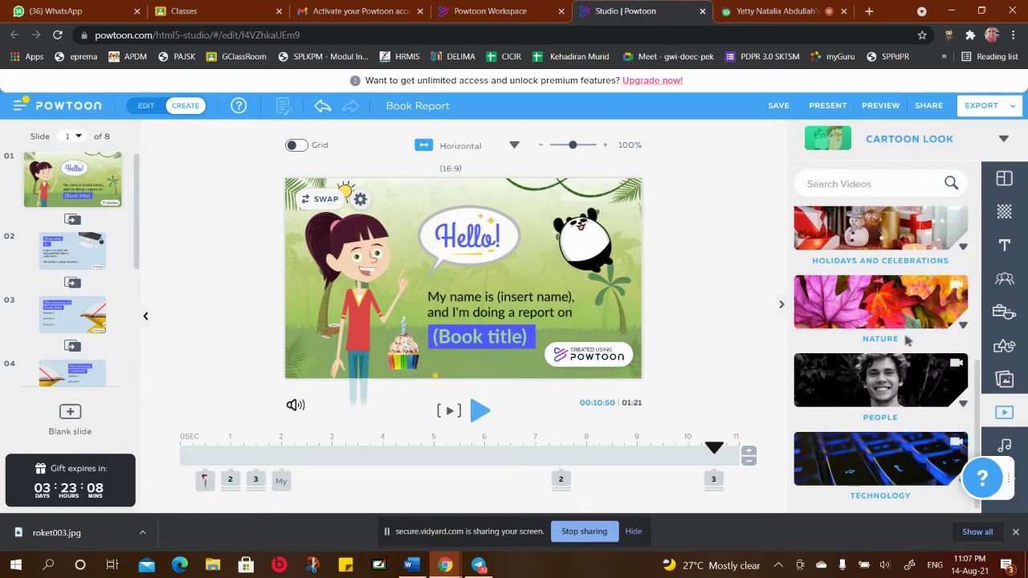
scroll(979, 347, up, 3)
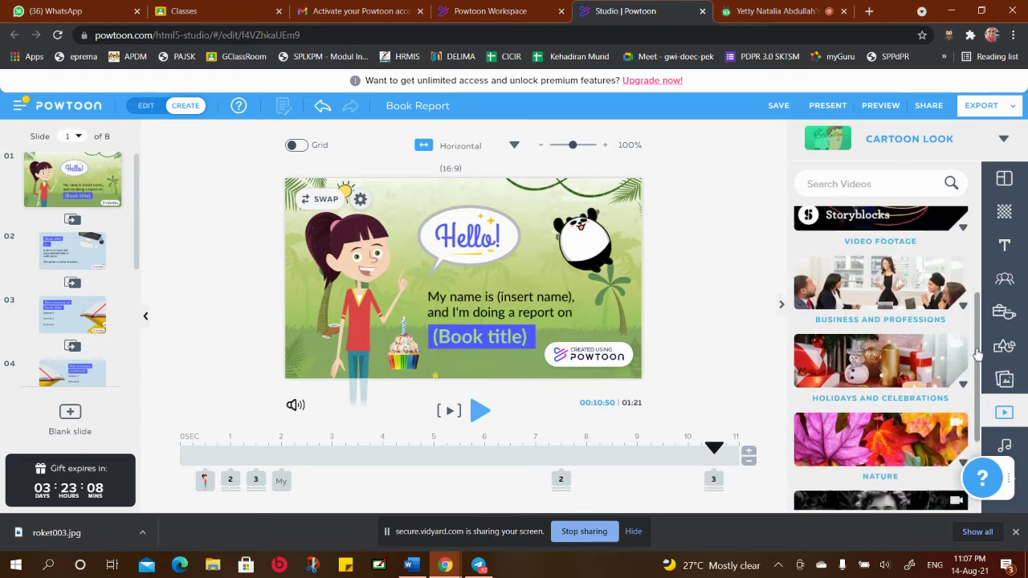
drag(978, 346, 970, 454)
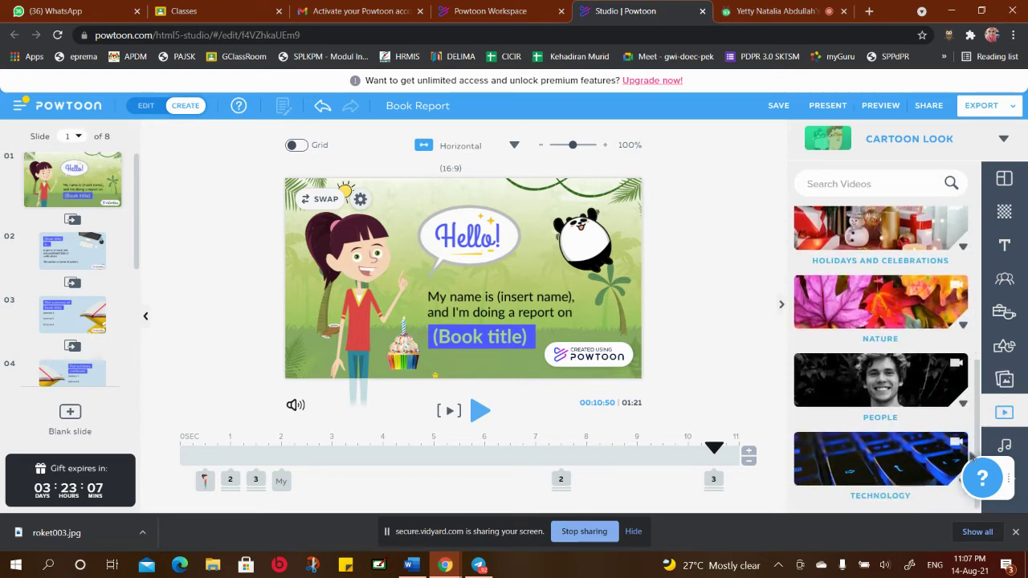
Look through the People video category, then show the Nature category clips
click(897, 380)
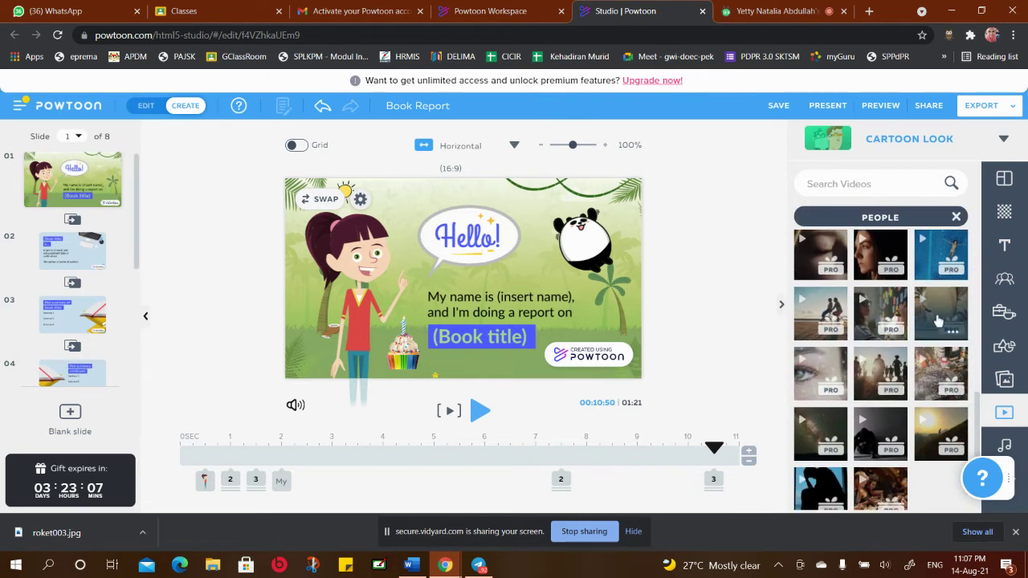
mouse_move(920, 324)
scroll(920, 324, down, 2)
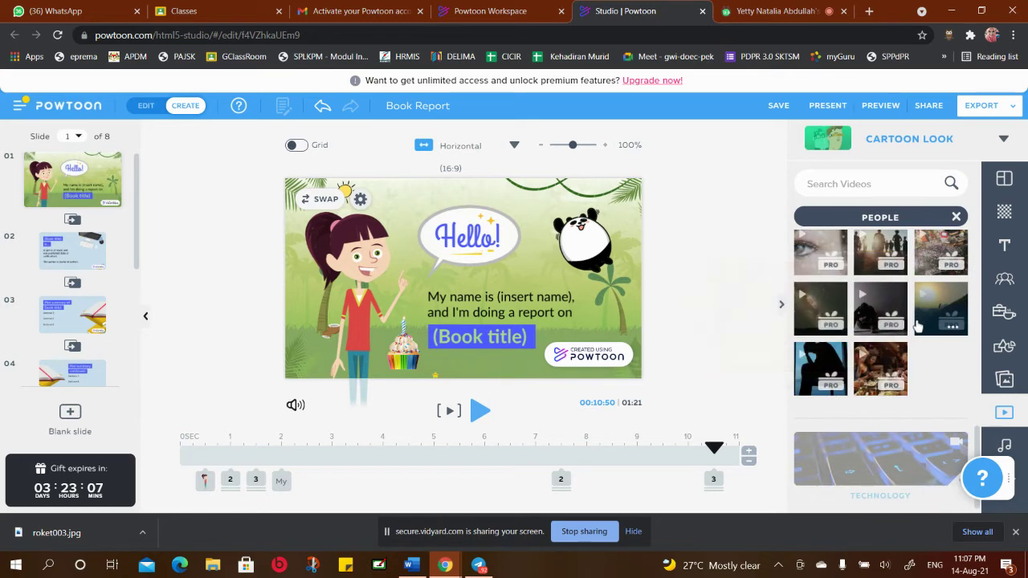
mouse_move(938, 303)
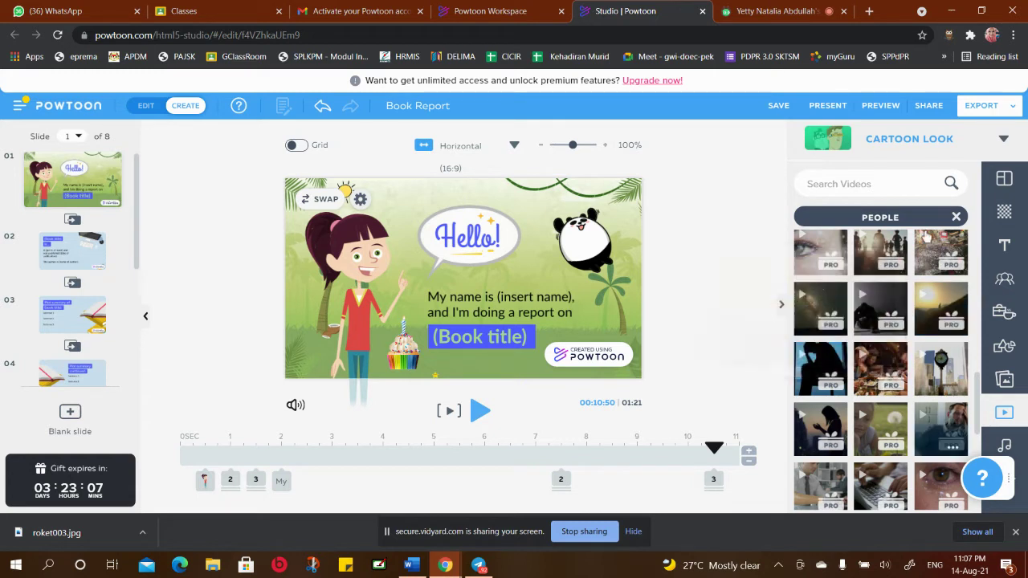
click(957, 218)
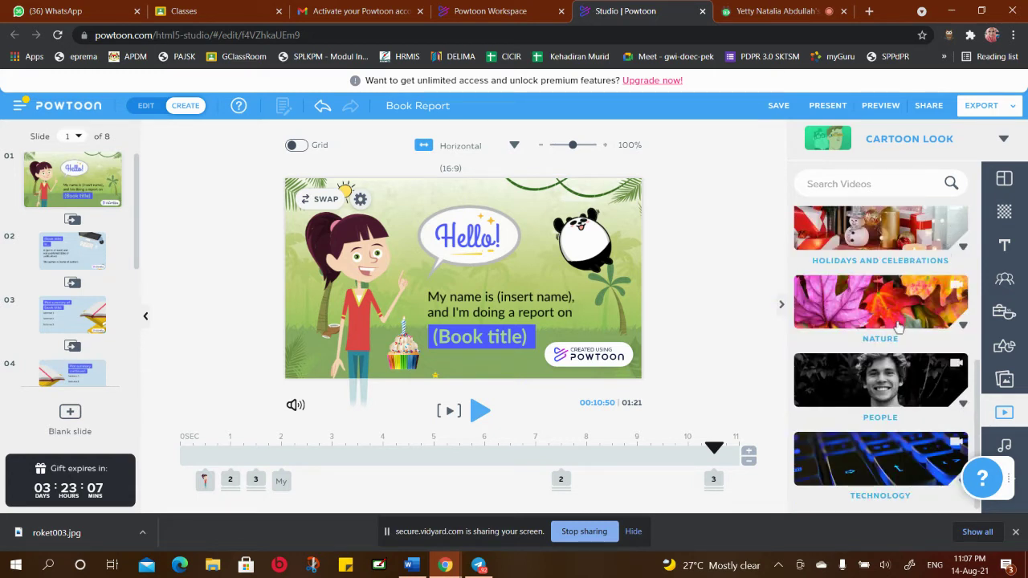
click(881, 303)
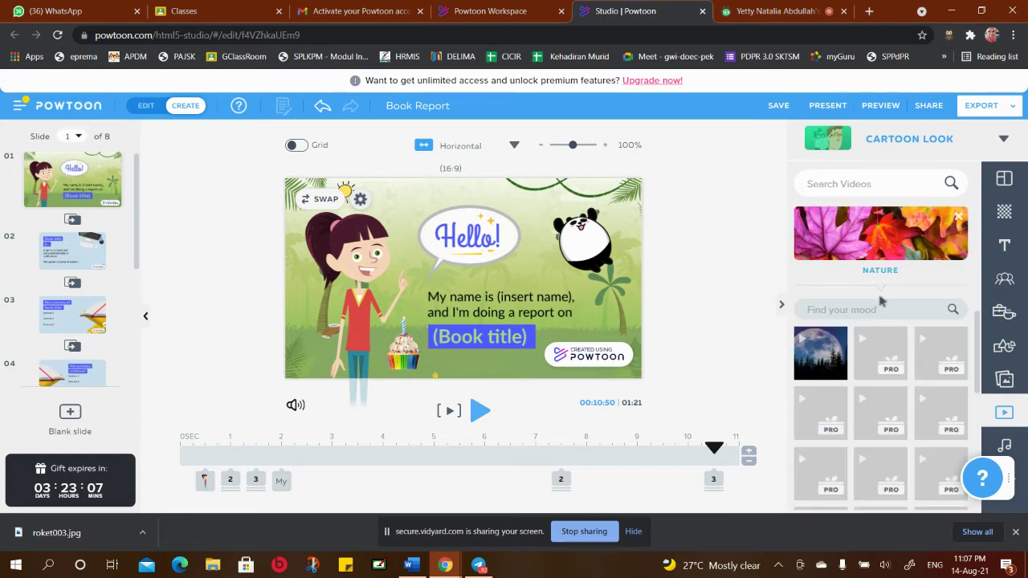
scroll(878, 388, down, 5)
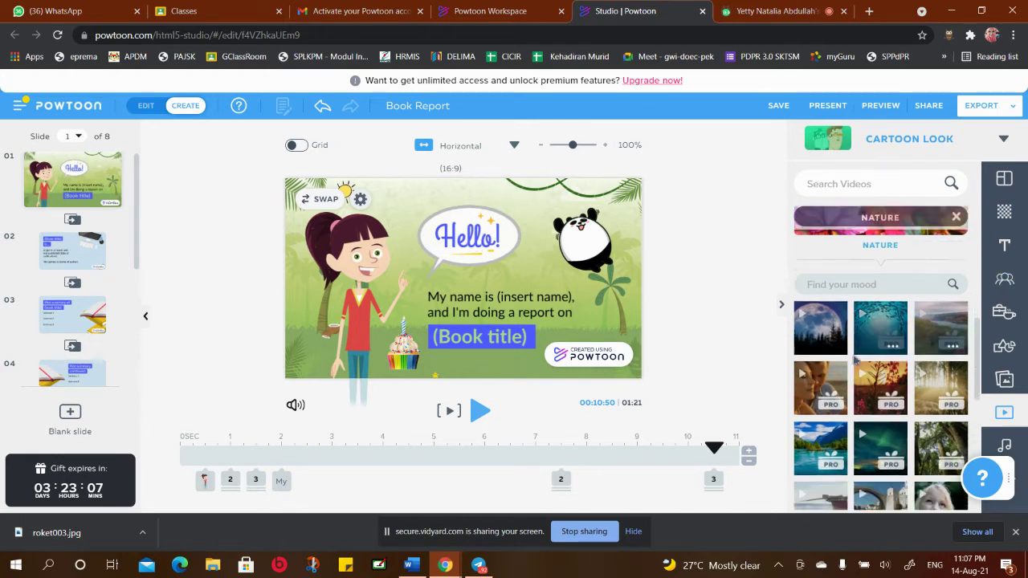
scroll(880, 394, down, 1)
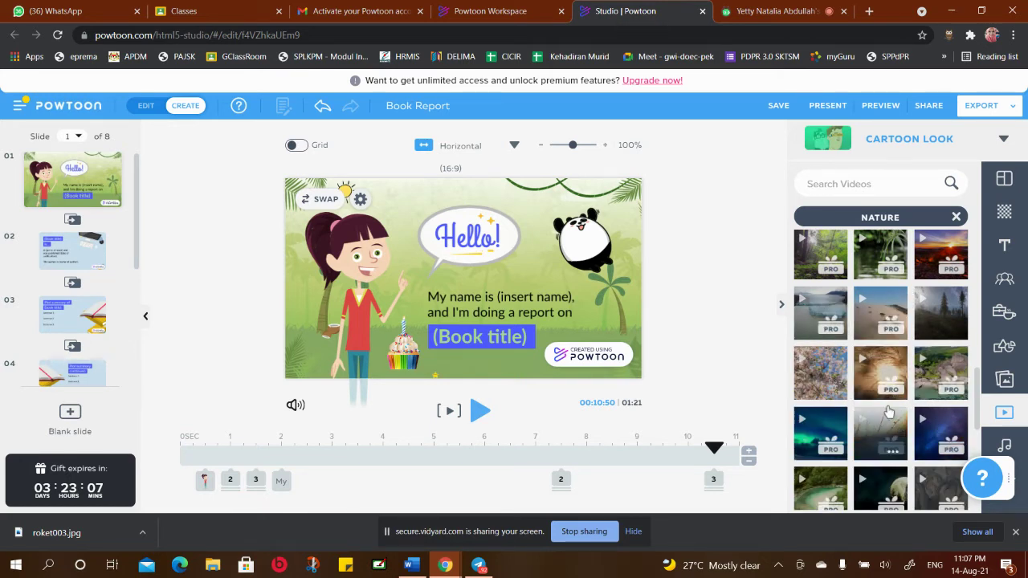
click(823, 383)
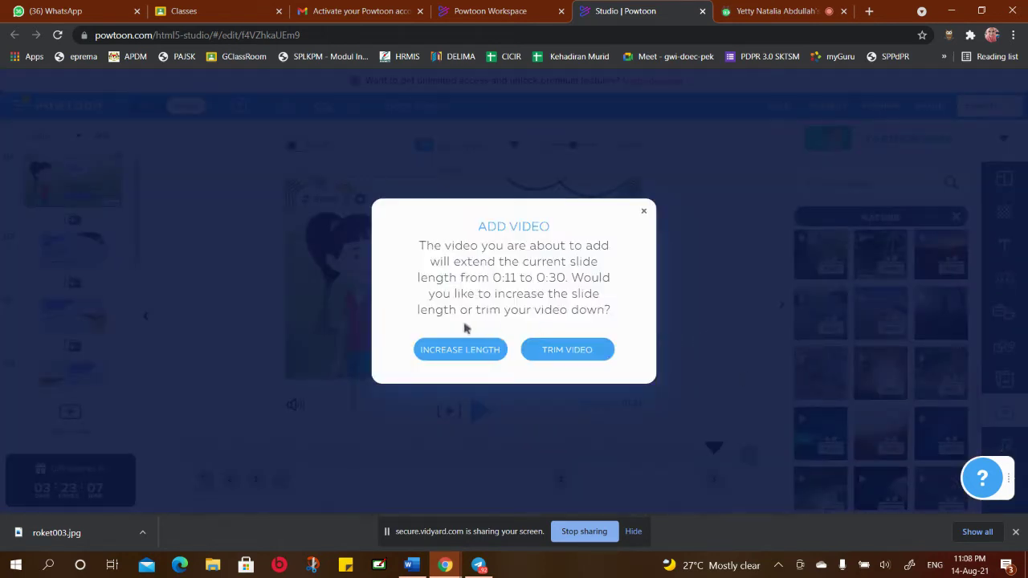
click(583, 355)
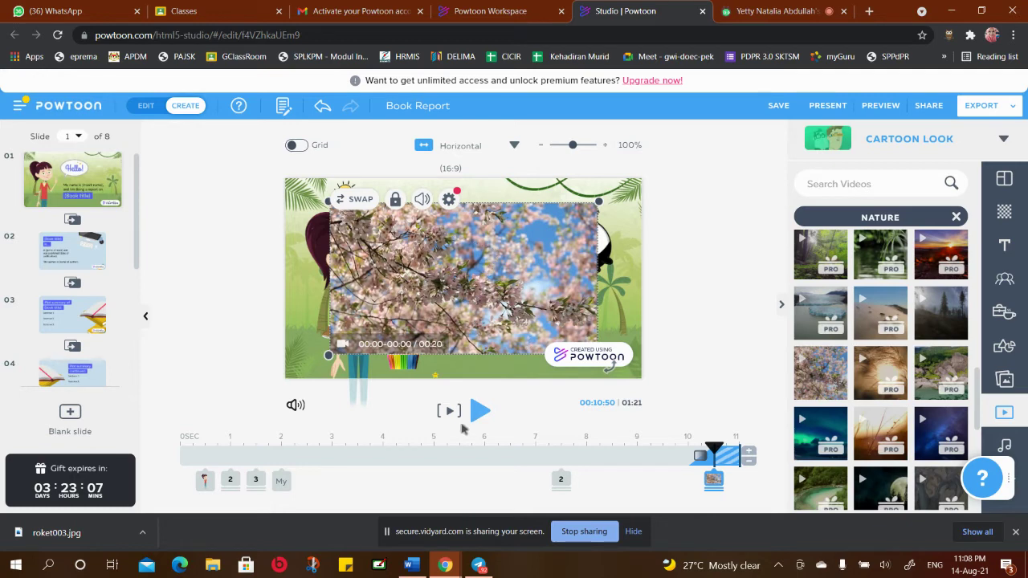
click(449, 413)
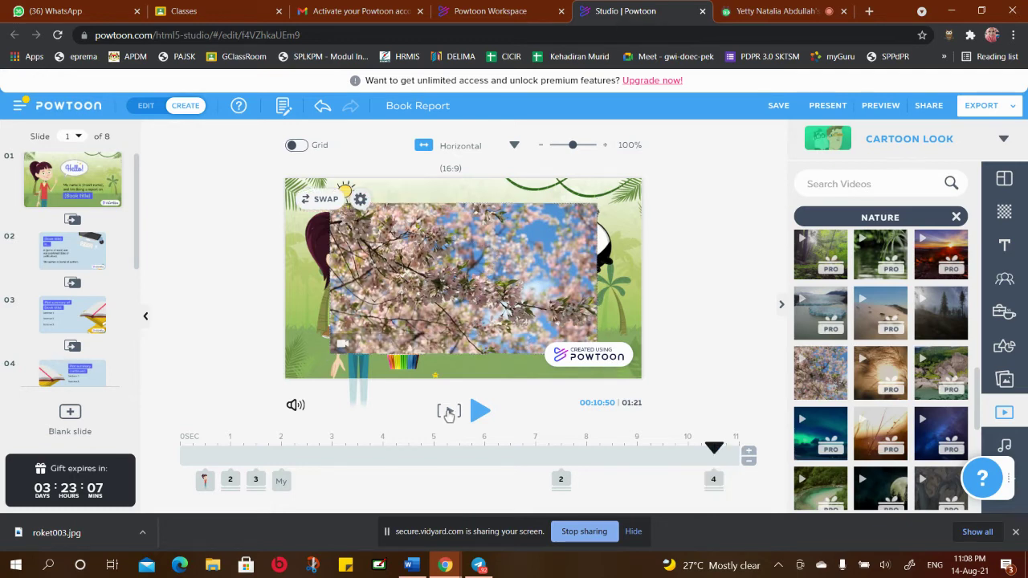
click(449, 412)
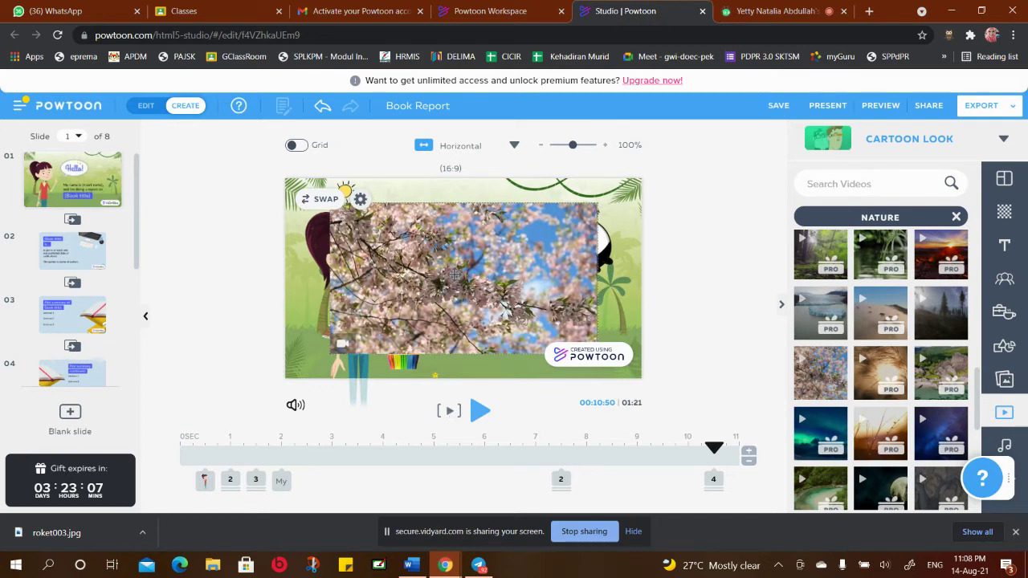
click(506, 241)
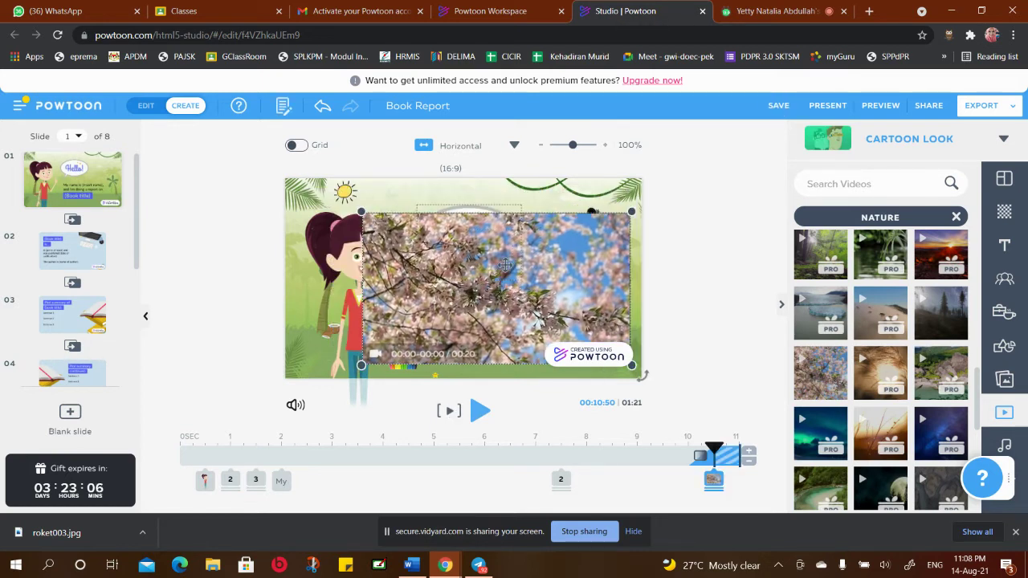
right_click(561, 253)
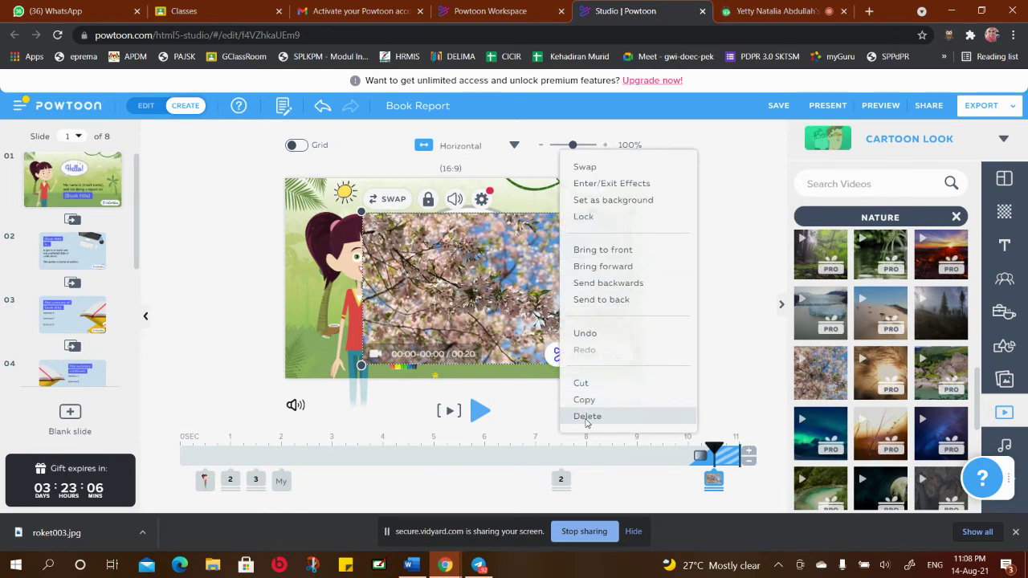
click(587, 416)
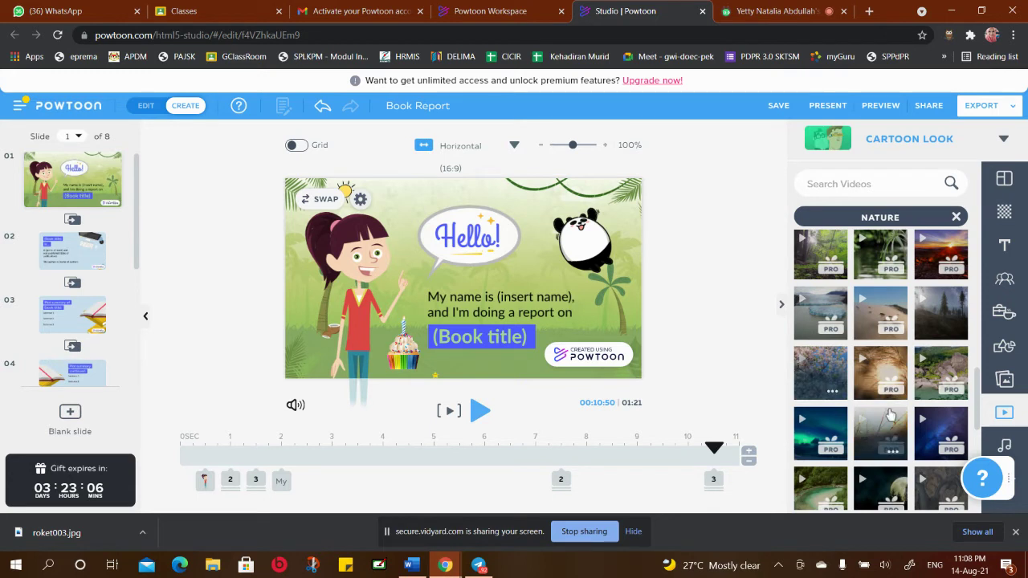
Bring up the sound library and look through the My Music collection
scroll(979, 389, down, 1)
scroll(978, 391, down, 2)
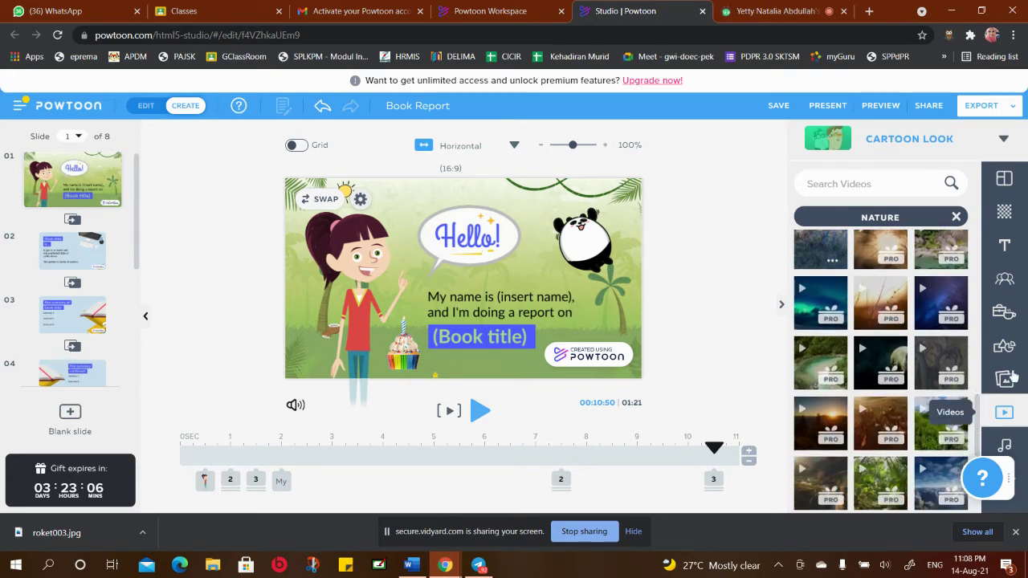
click(1004, 448)
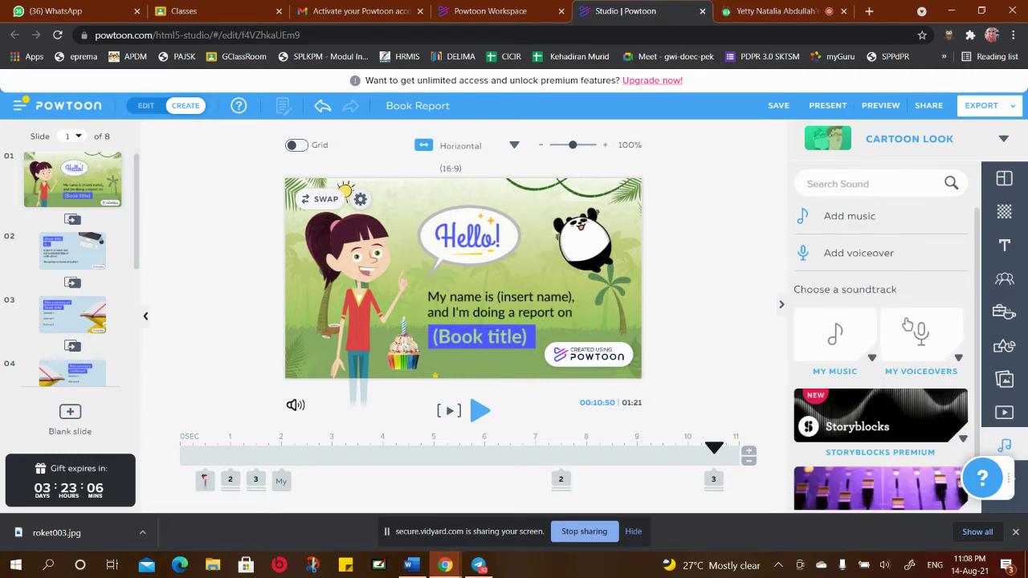
scroll(964, 369, down, 1)
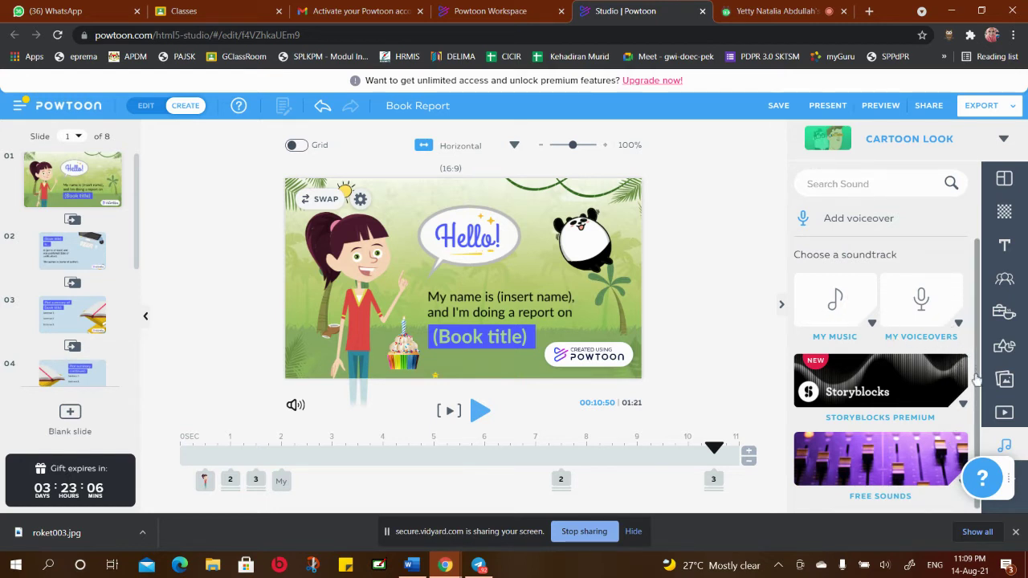
scroll(977, 377, up, 1)
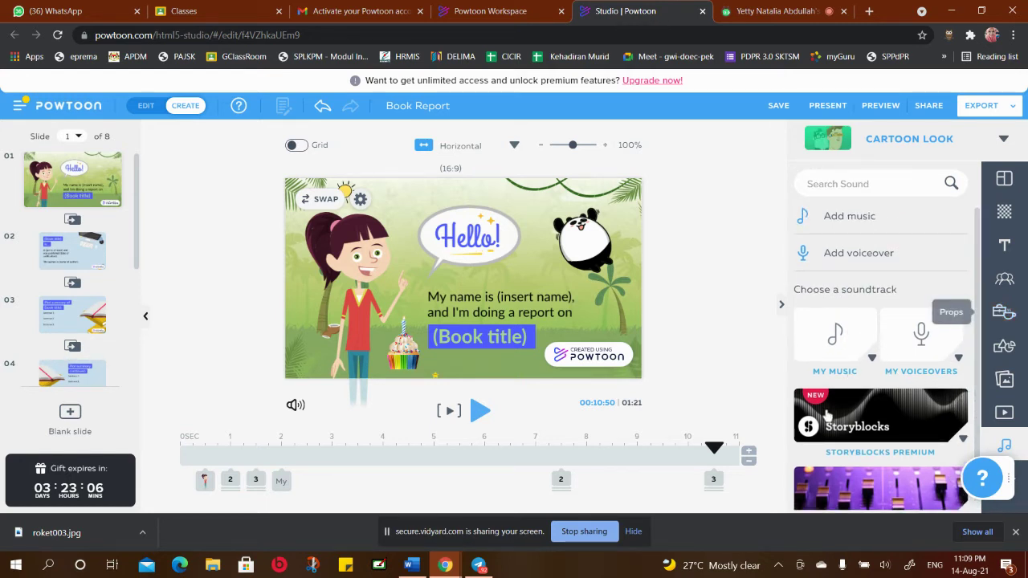
click(863, 358)
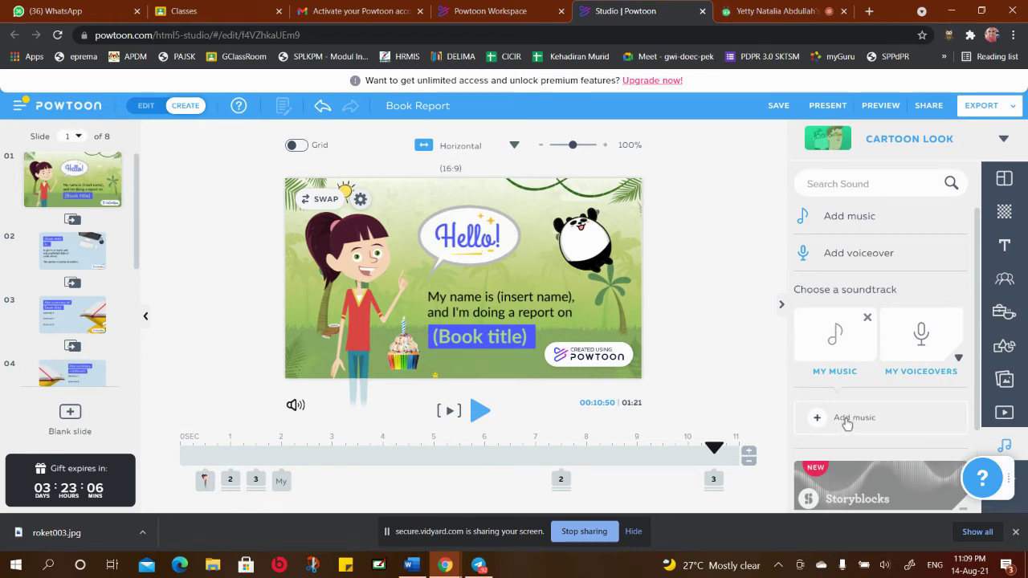
scroll(977, 306, down, 3)
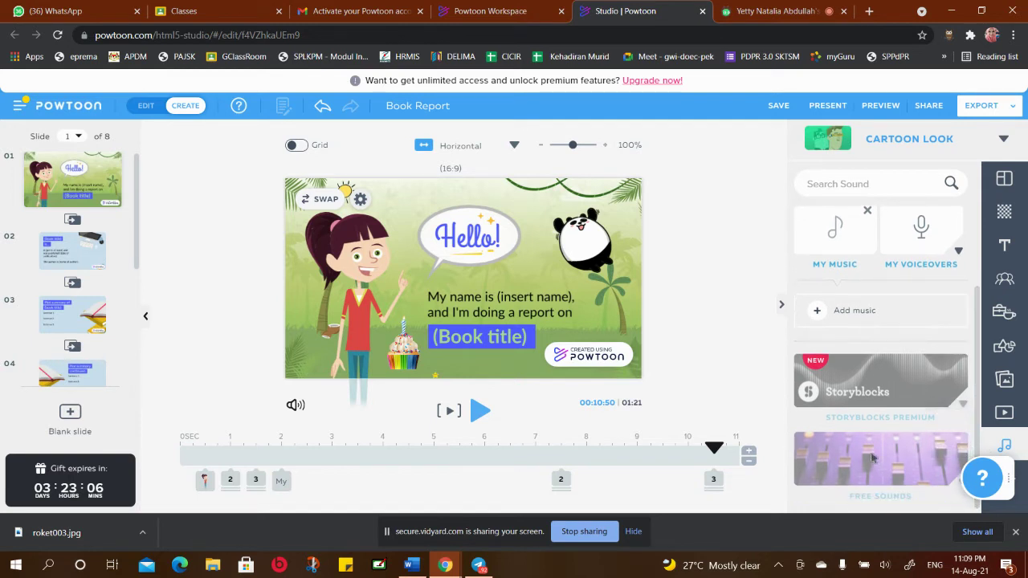
scroll(874, 458, down, 2)
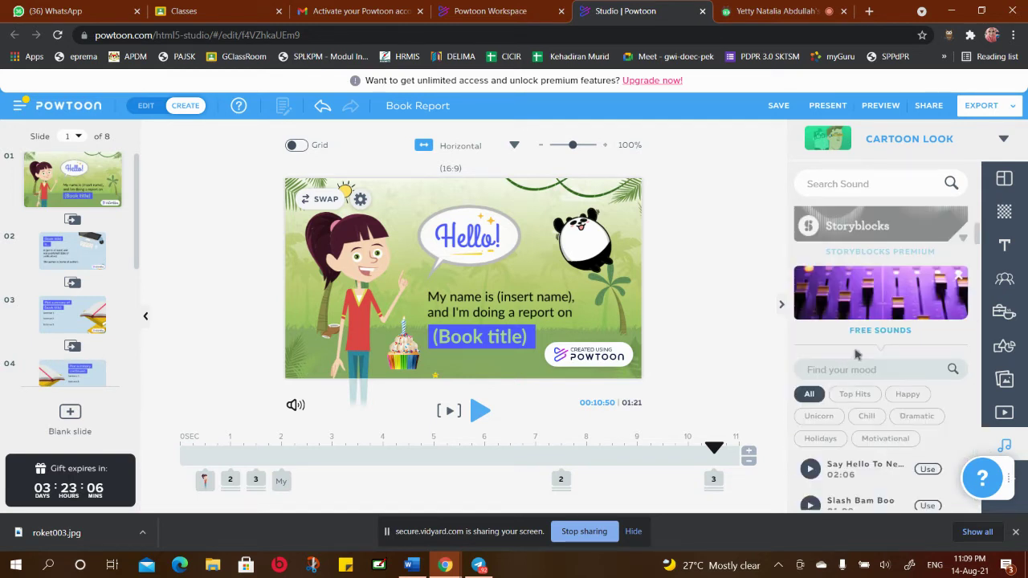
scroll(905, 411, down, 3)
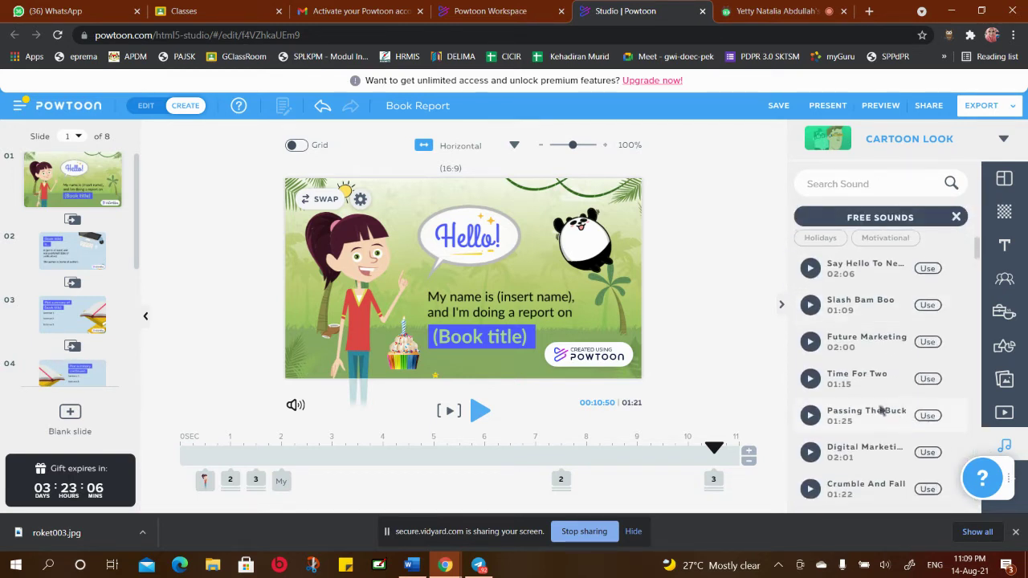
scroll(899, 418, down, 2)
scroll(900, 417, up, 5)
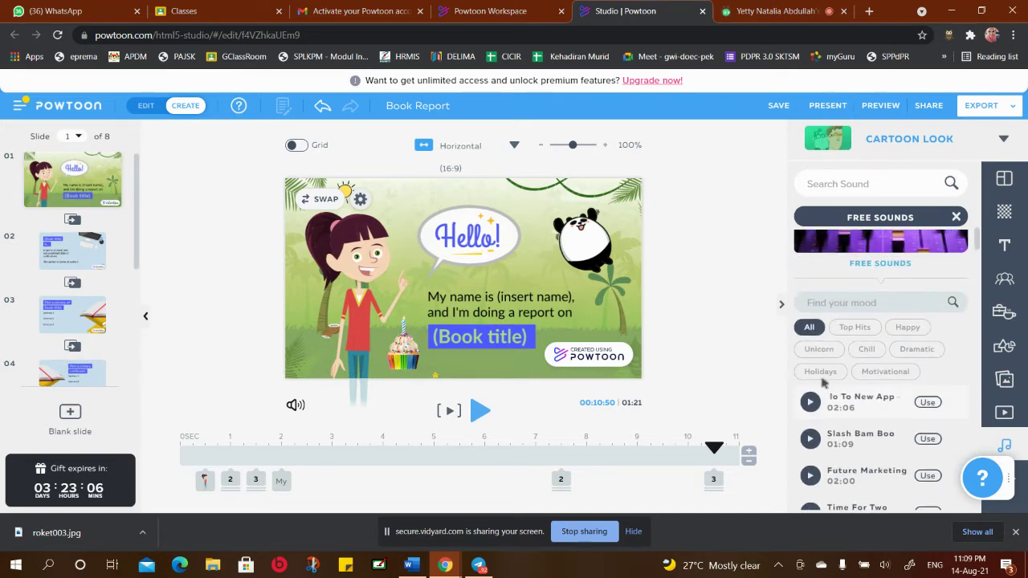
Filter Free Sounds to the Happy mood and play the Keep In Shape preview
click(908, 328)
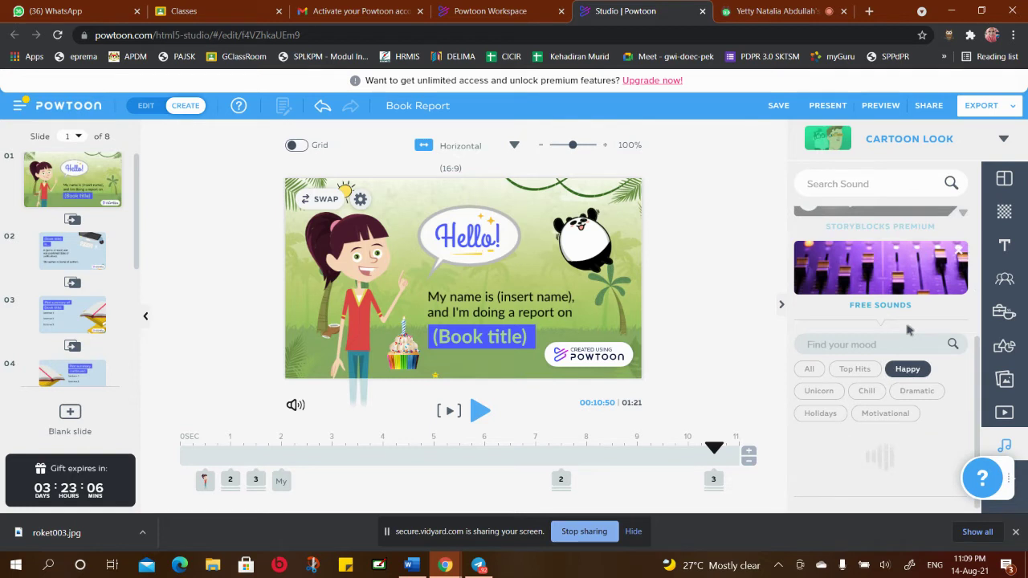
scroll(922, 389, down, 3)
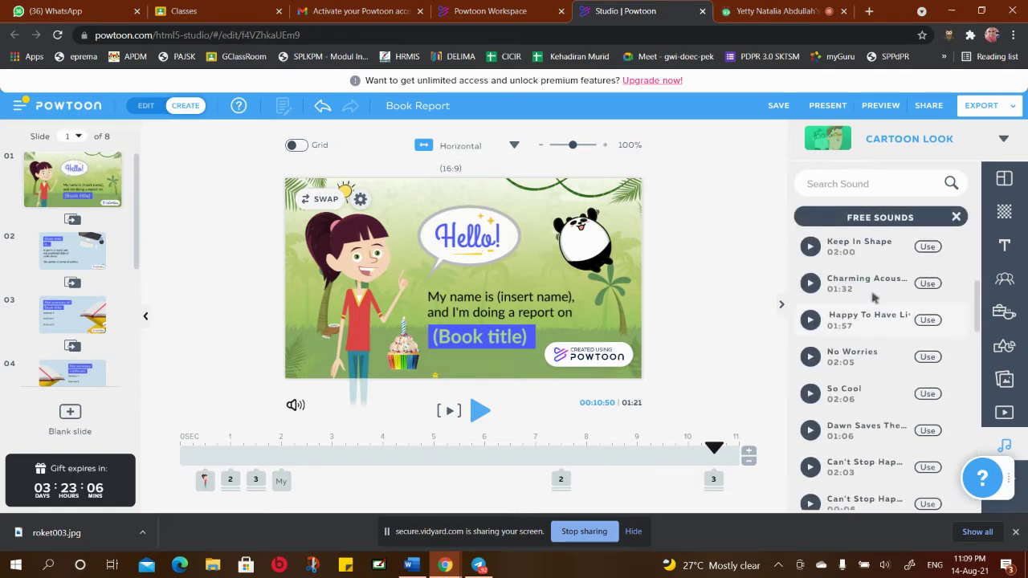
scroll(856, 282, down, 3)
scroll(856, 281, down, 2)
scroll(880, 317, up, 1)
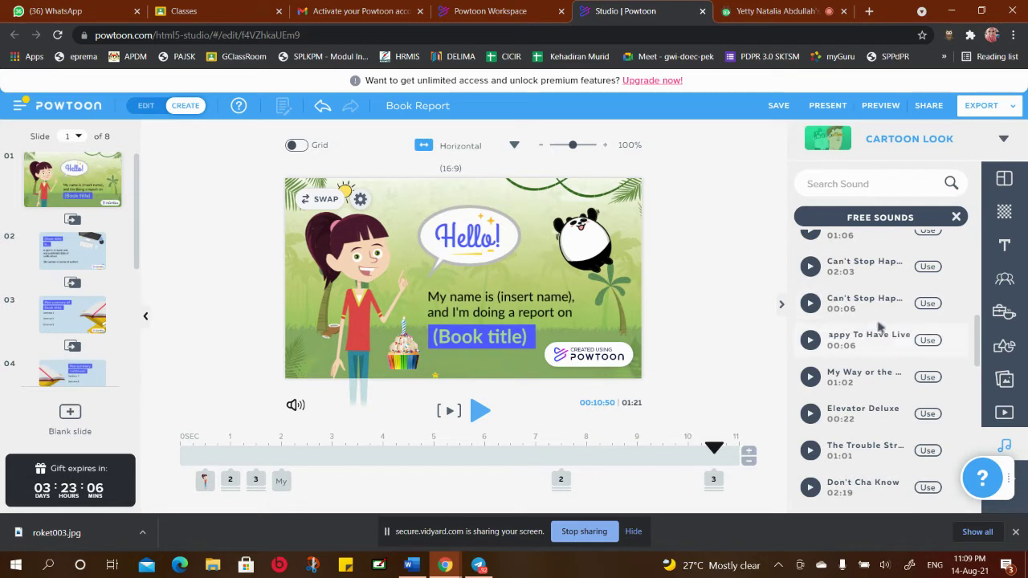
scroll(882, 325, up, 4)
scroll(881, 327, up, 1)
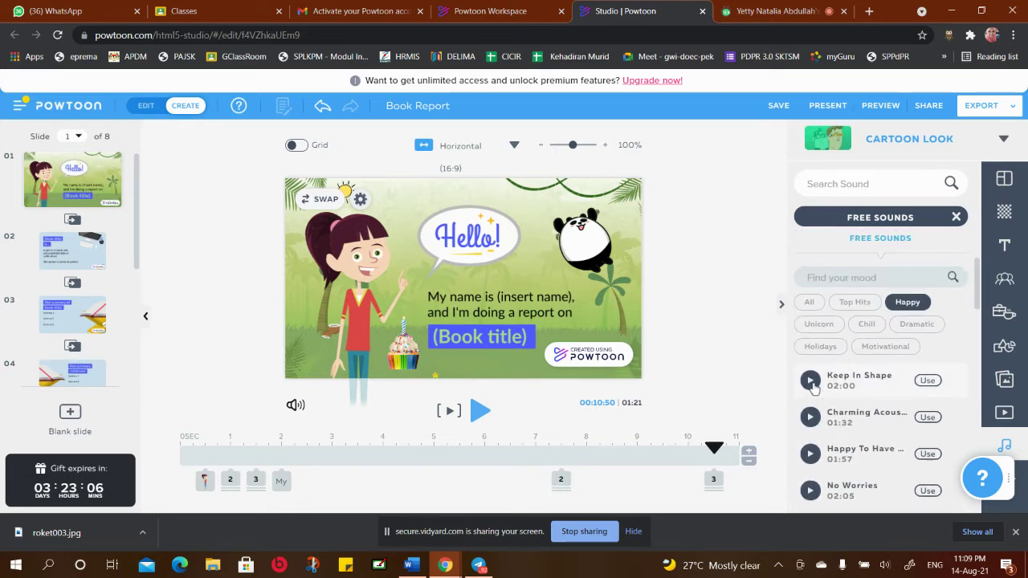
click(810, 381)
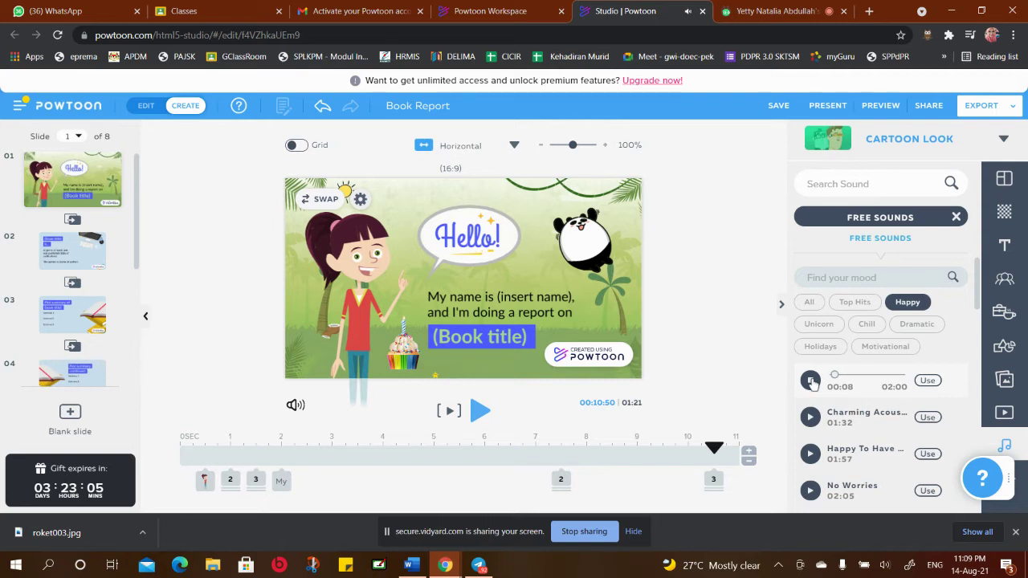
Pause the Keep In Shape preview and close the Free Sounds list without adding music
click(810, 381)
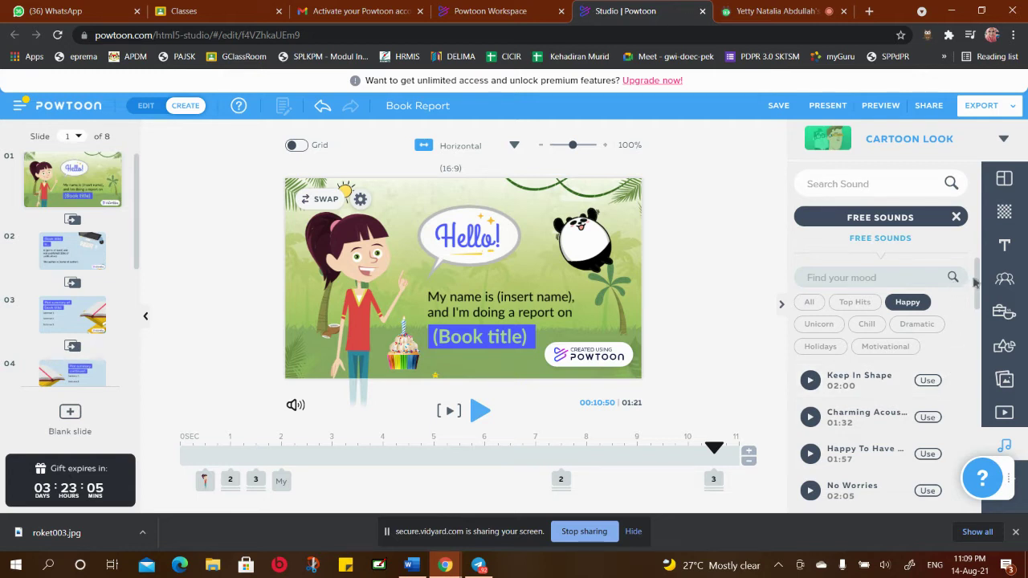
click(956, 218)
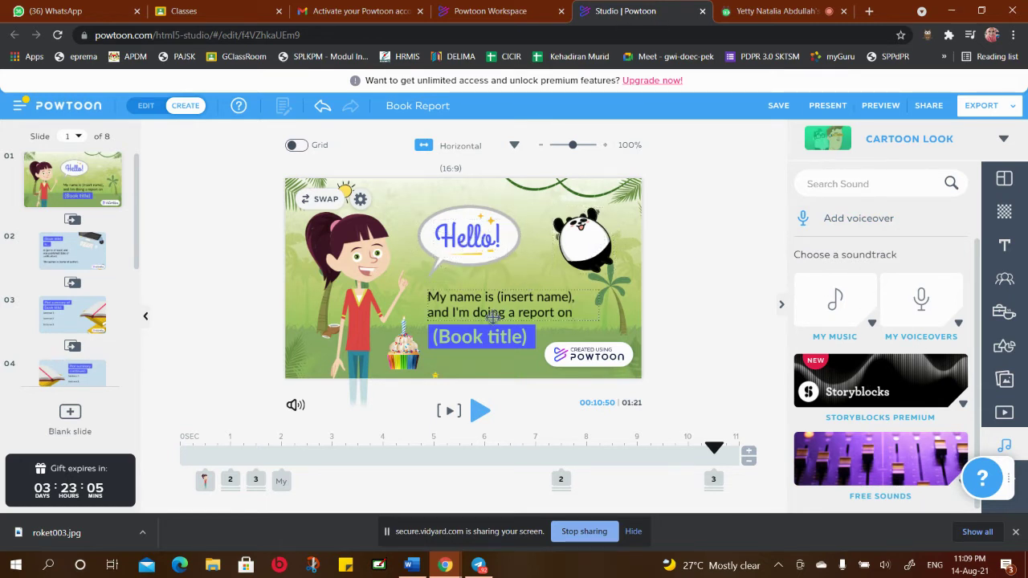
click(514, 295)
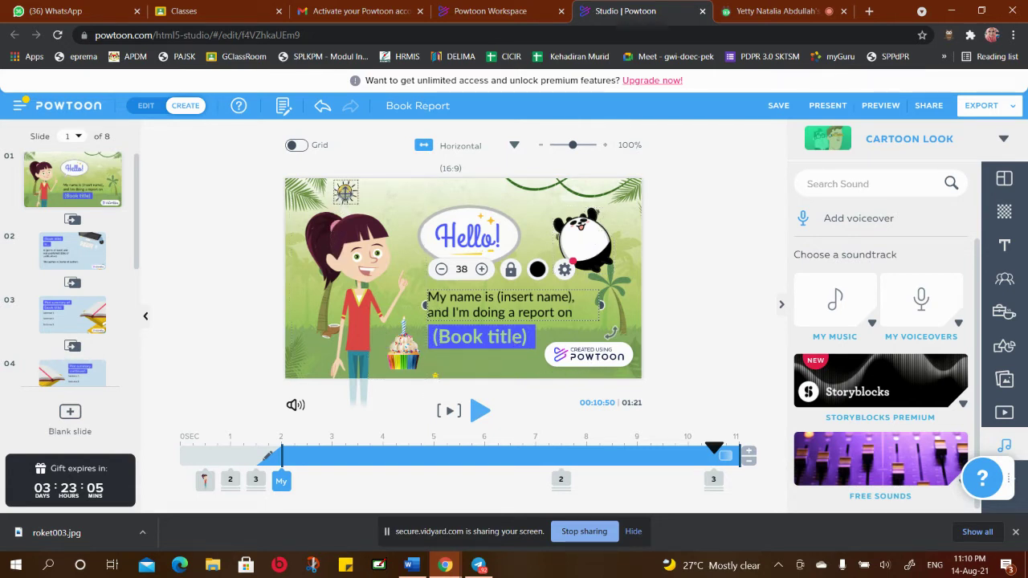
Shift the girl and cupcake slightly right and move the Hello! bubble up-left
mouse_move(345, 229)
mouse_down()
mouse_move(363, 221)
mouse_move(332, 223)
mouse_up()
drag(402, 353, 407, 353)
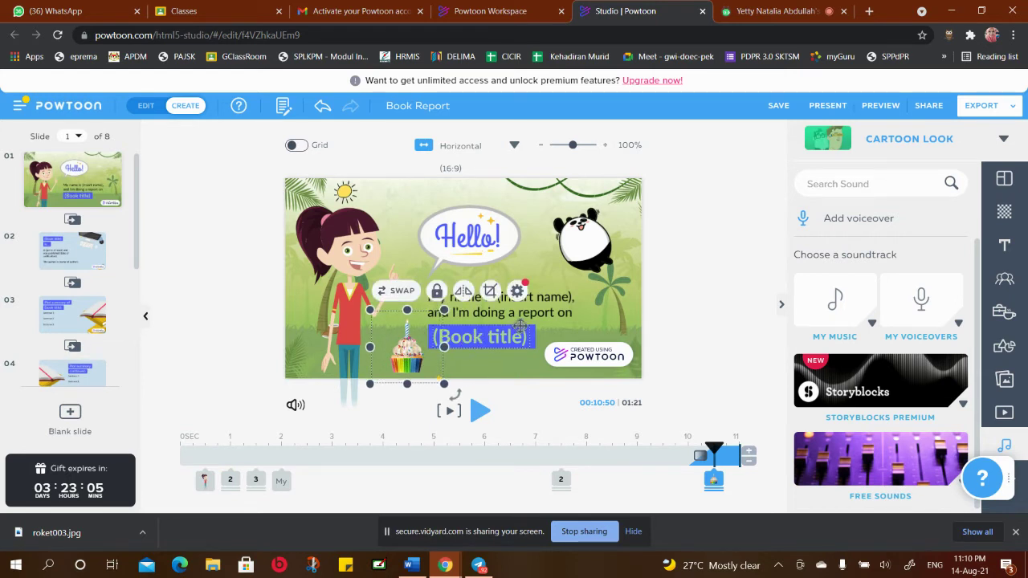
click(466, 227)
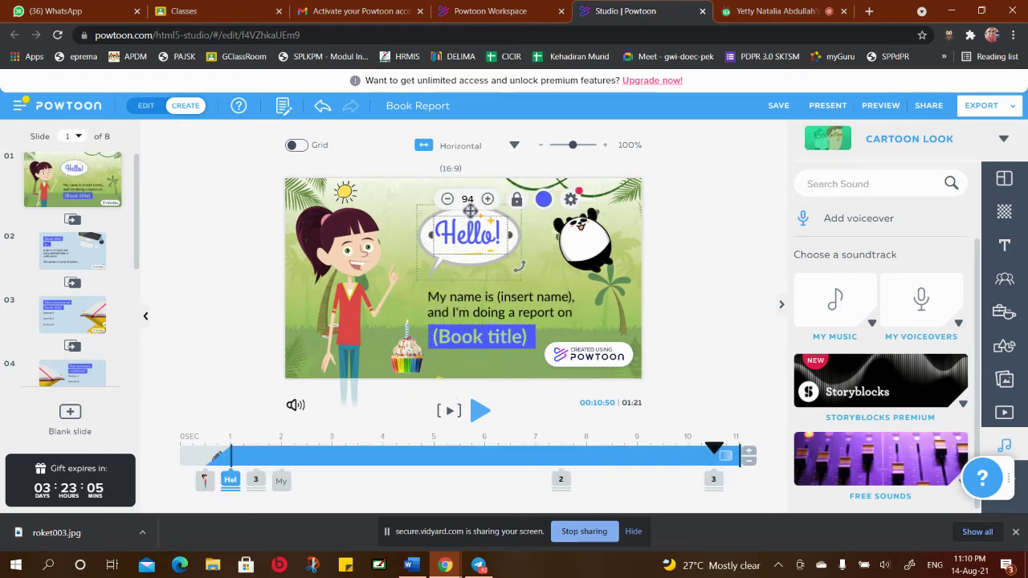
drag(516, 241, 452, 210)
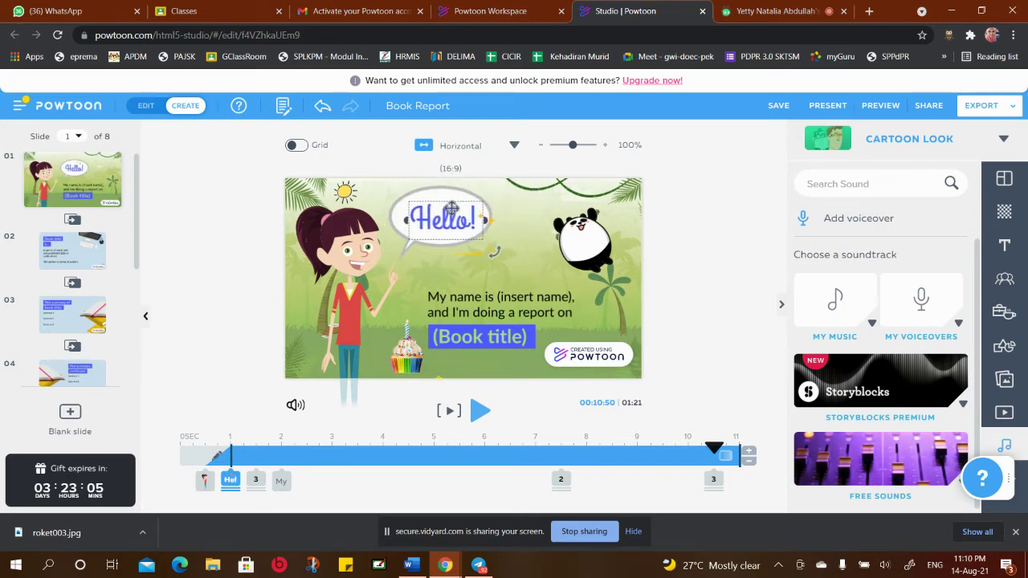
Move the introduction text up beneath the Hello! bubble
click(498, 309)
click(499, 309)
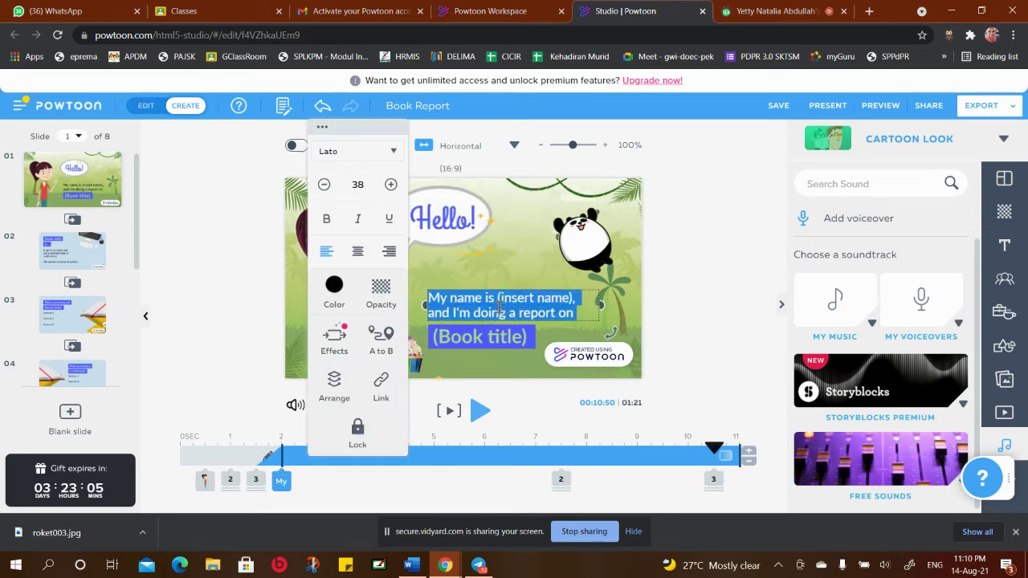
click(508, 253)
drag(510, 293, 492, 279)
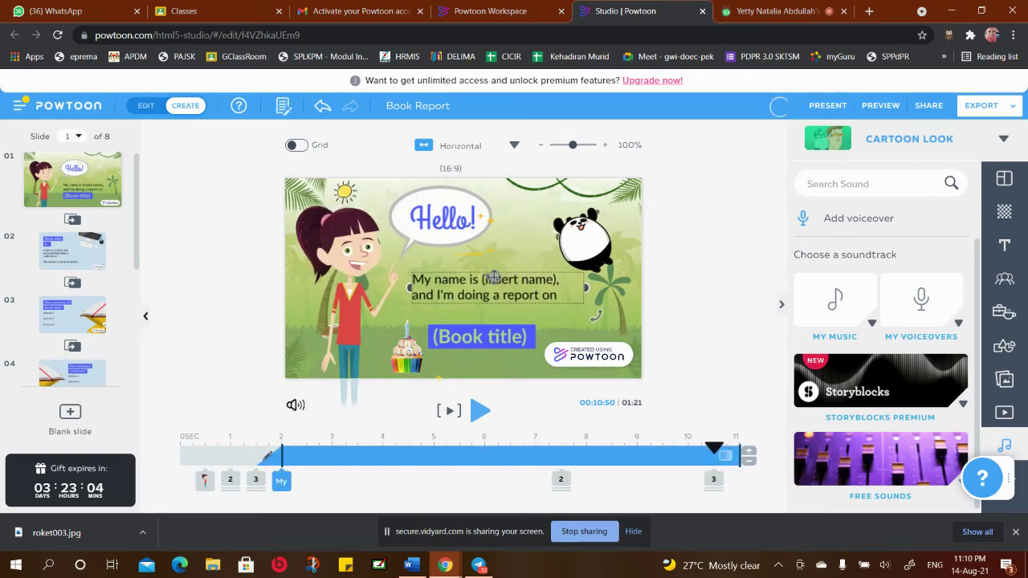
click(520, 234)
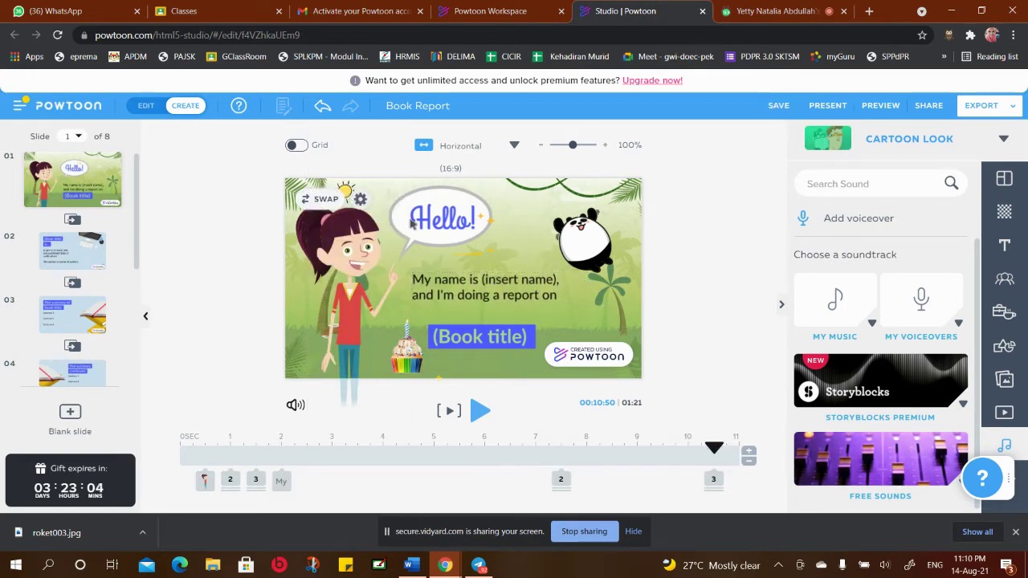
click(448, 291)
Replace the introduction with 'Nama saya', the student's name, and 'dari SK Taman Sri Muda'
double_click(504, 292)
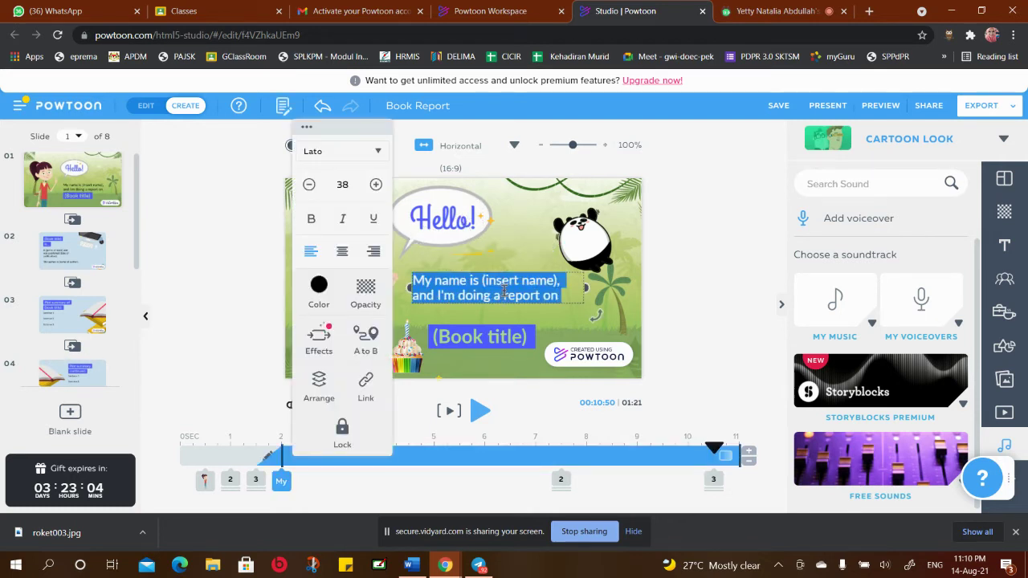
text(Nama)
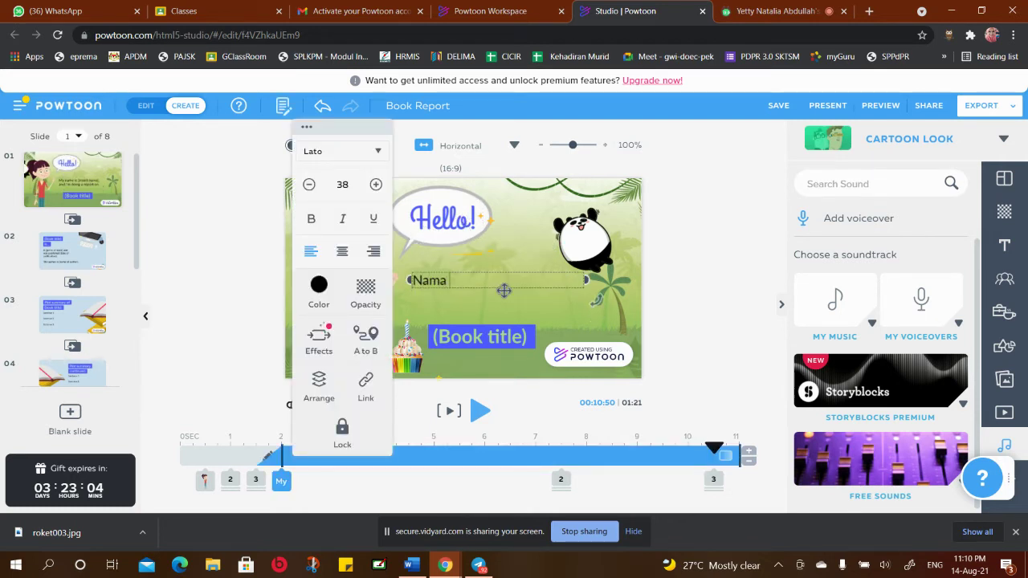
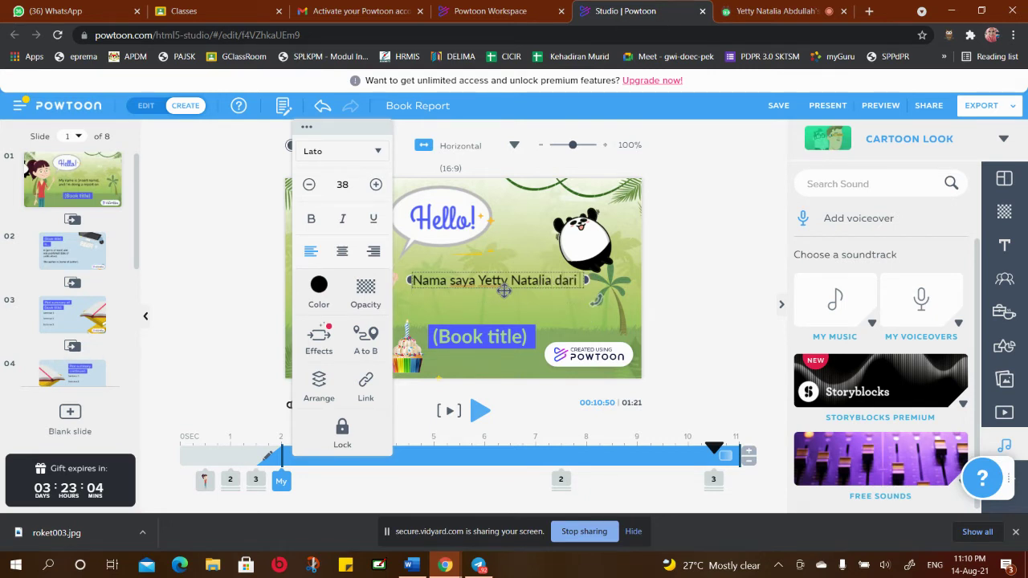
text( SK Taman Sri Muda)
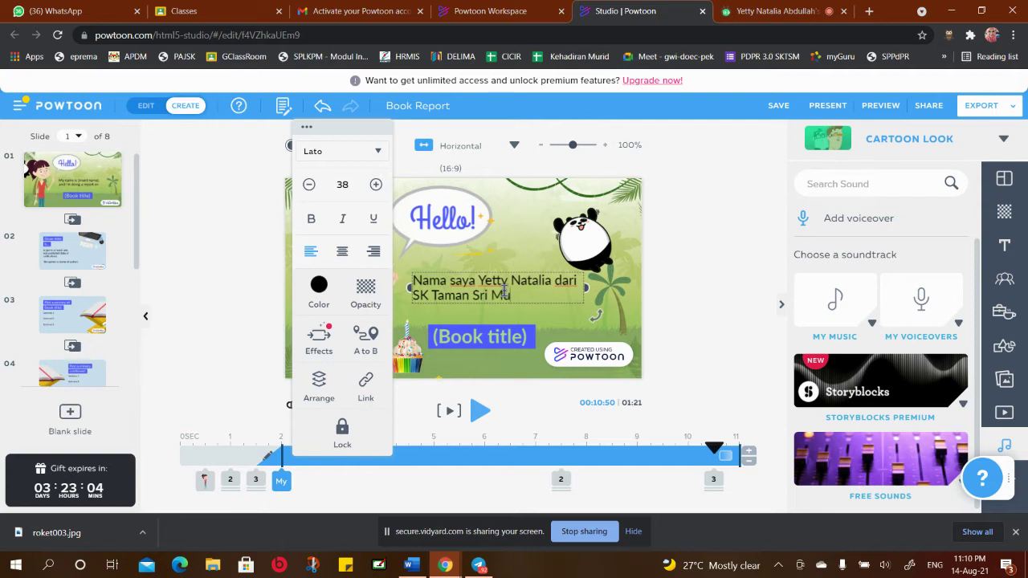
click(558, 321)
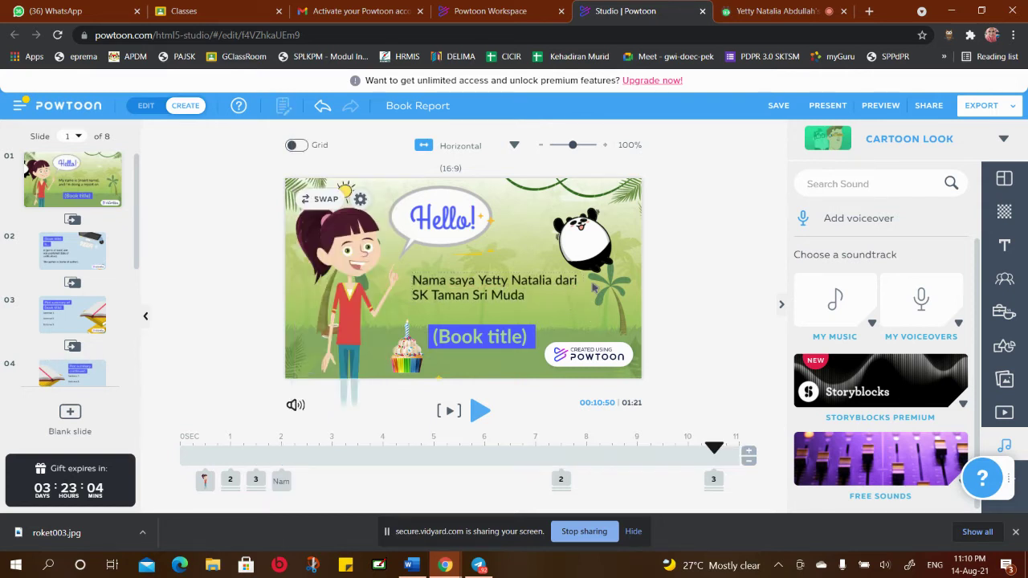
Reposition the (Book title) text box off the blue bar
click(487, 335)
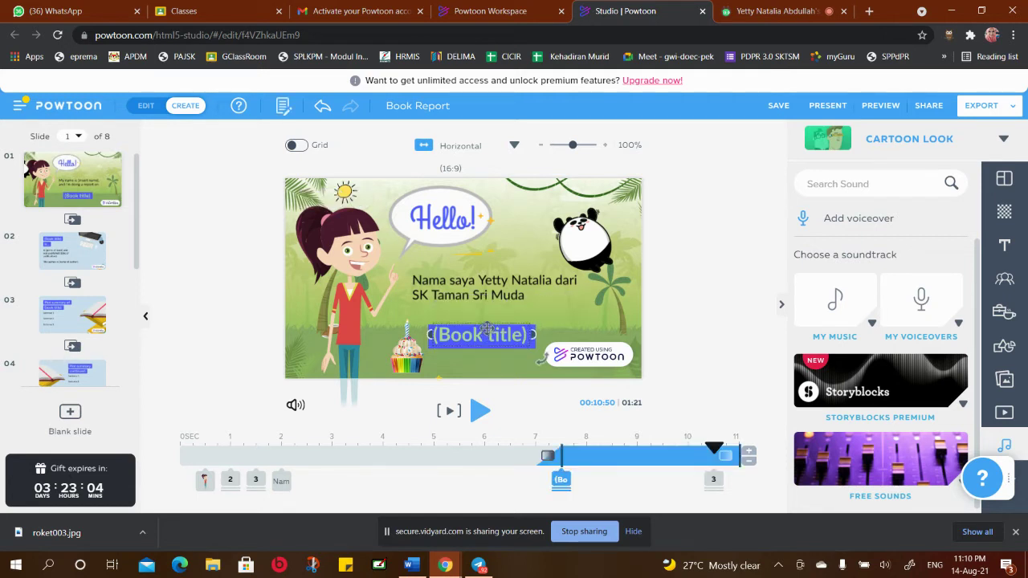
click(532, 326)
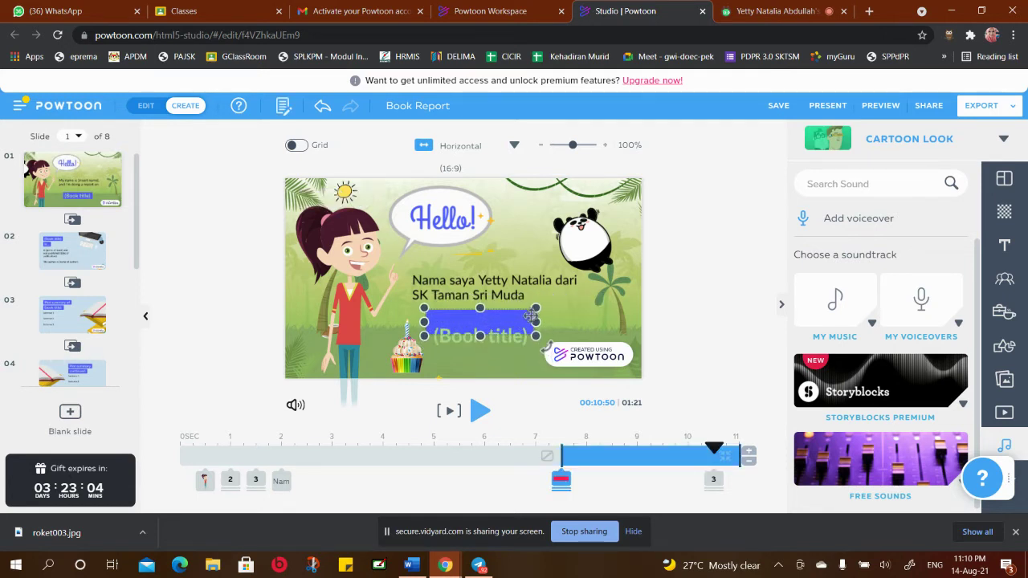
click(526, 333)
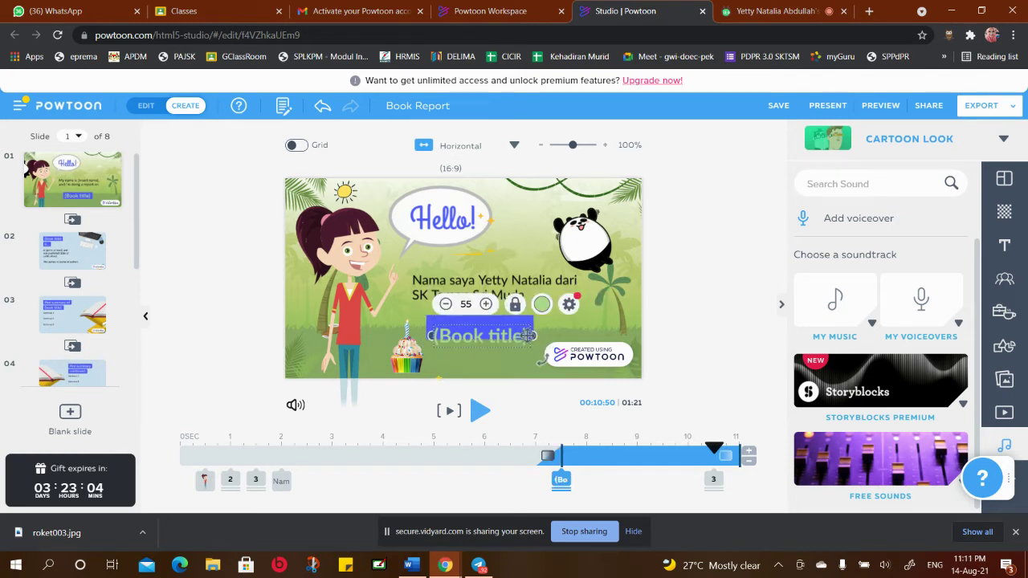
drag(522, 336, 518, 329)
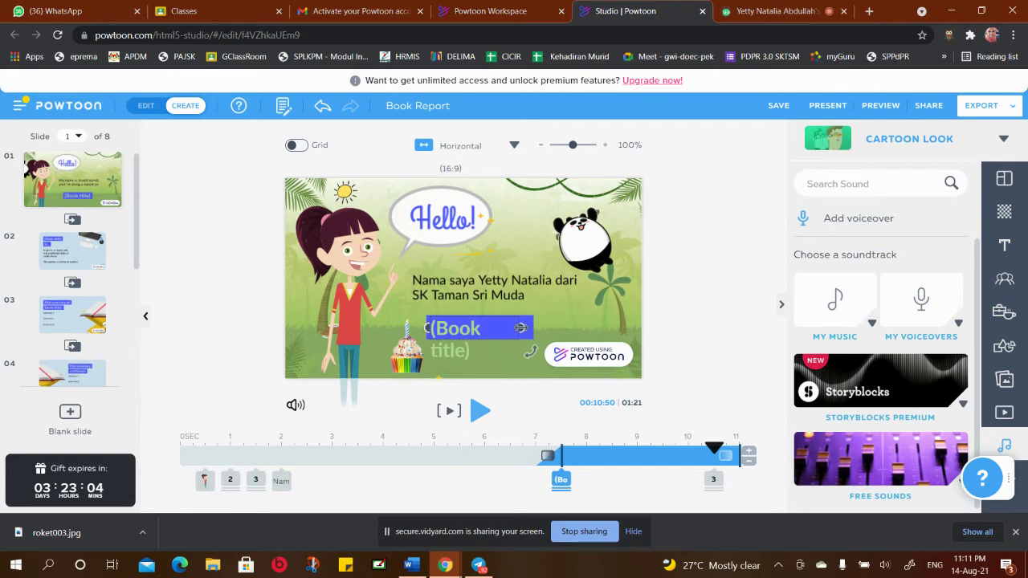
click(526, 329)
drag(515, 330, 495, 345)
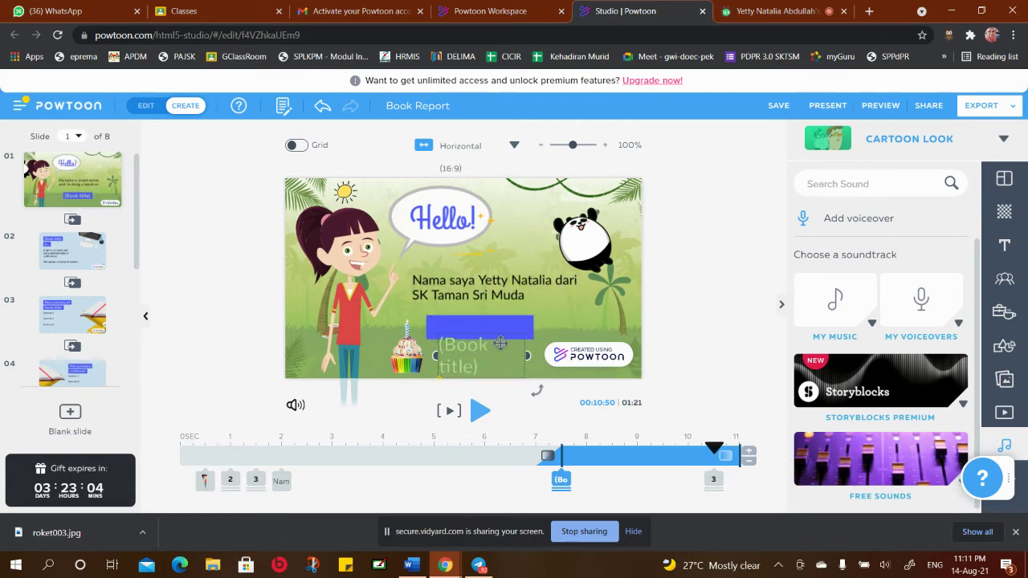
click(500, 349)
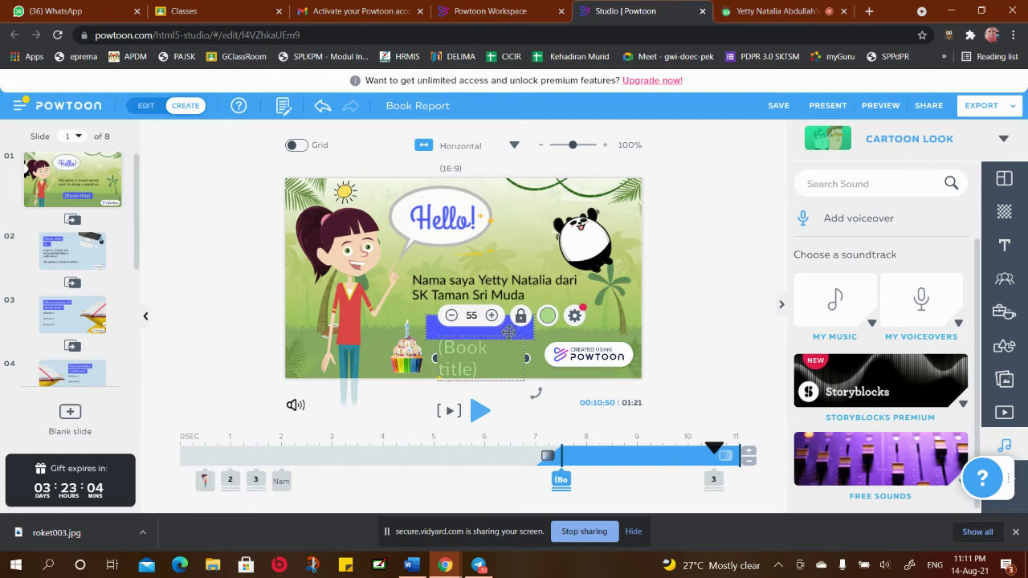
Widen the blue bar both ways, move the cupcake bottom-left, and stretch the title box to one line
click(508, 331)
drag(533, 323, 623, 323)
click(403, 351)
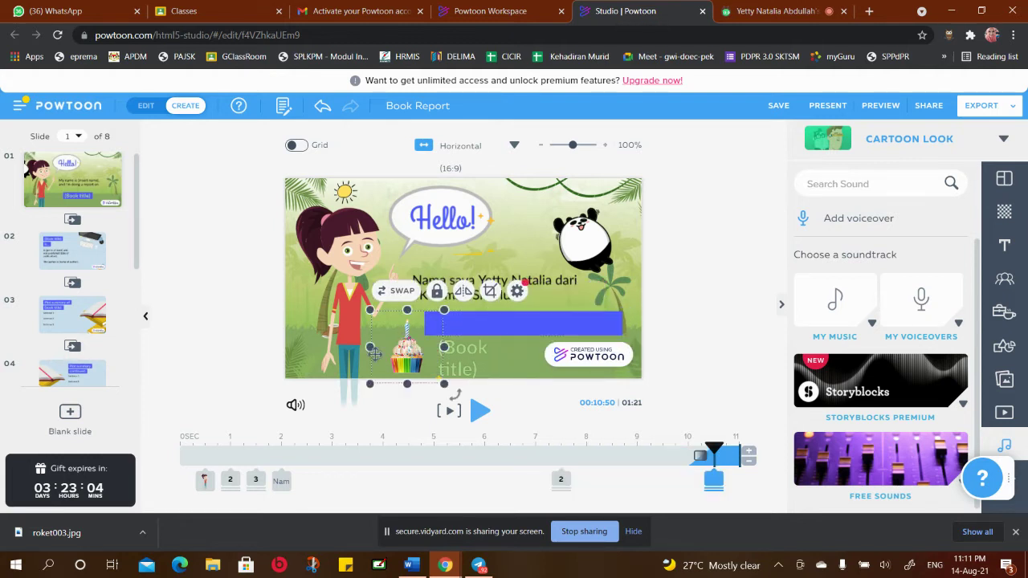
drag(403, 351, 304, 355)
click(426, 324)
drag(419, 323, 383, 332)
click(413, 332)
drag(469, 332, 623, 324)
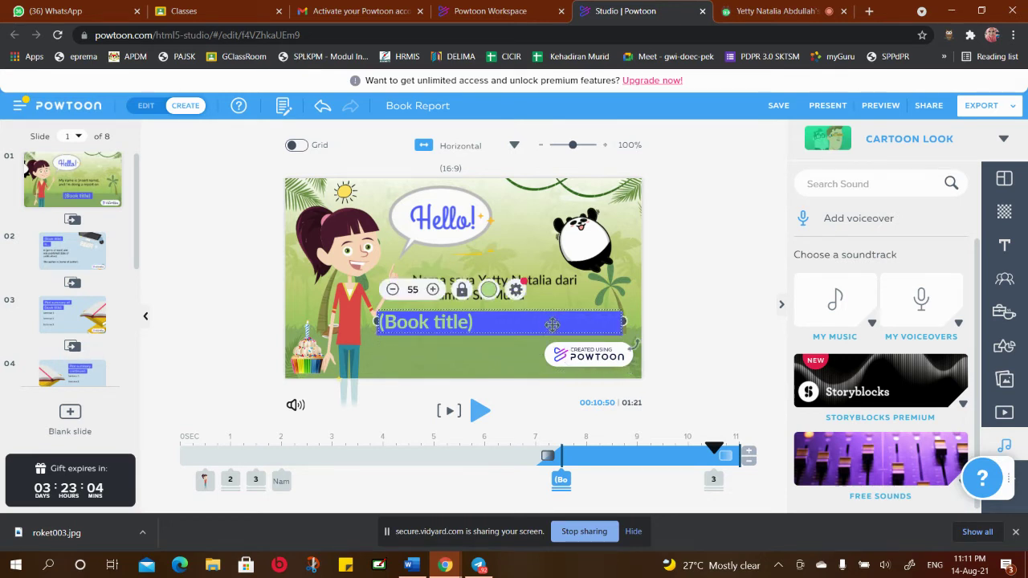
Replace the (Book title) placeholder with 'Peralatan Perkhemahan'
double_click(472, 322)
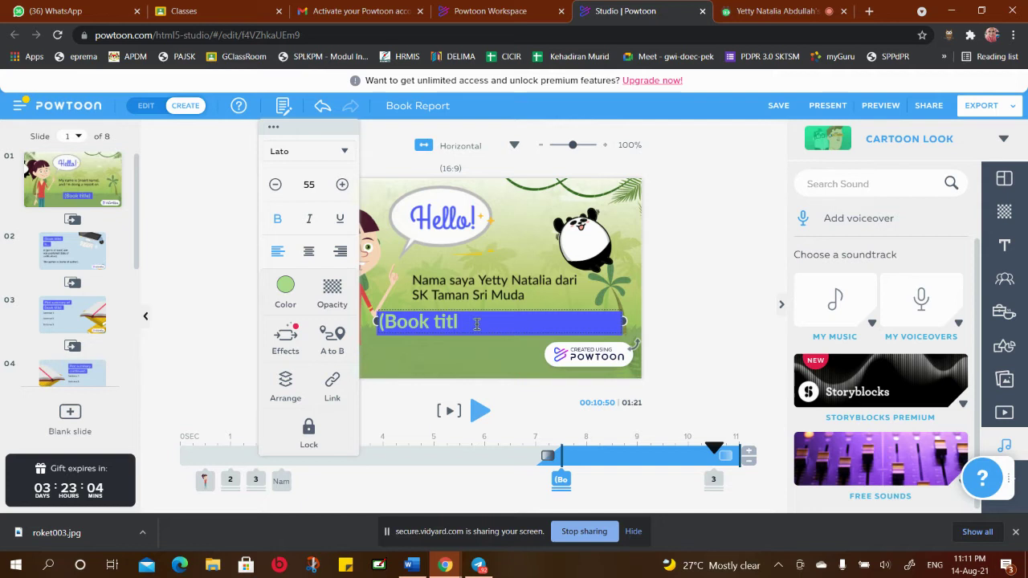
key(BackSpace)
key(BackSpace)
key(BackSpace)
key(BackSpace)
key(BackSpace)
text(Peralatan Perkhemahan)
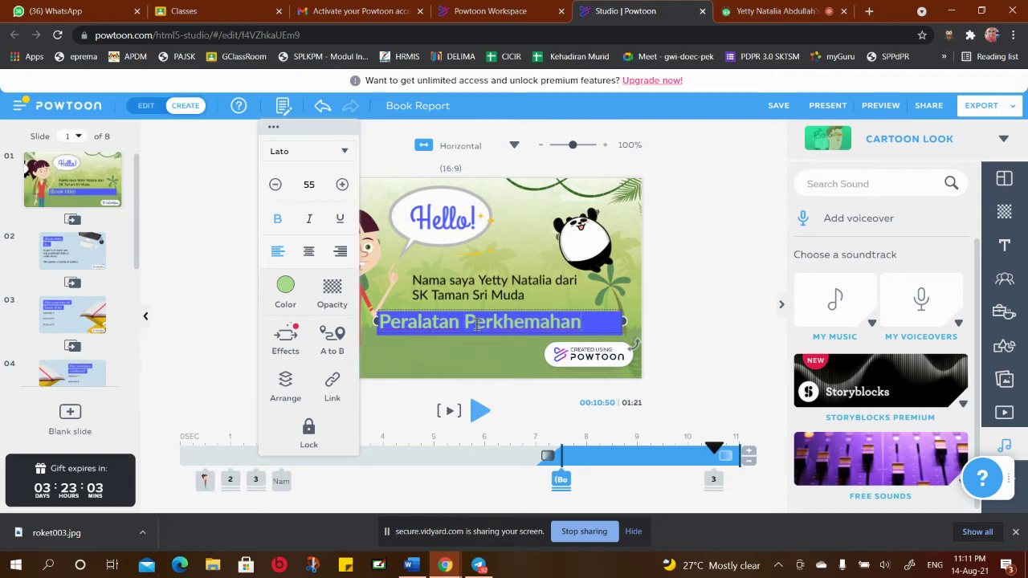
click(478, 352)
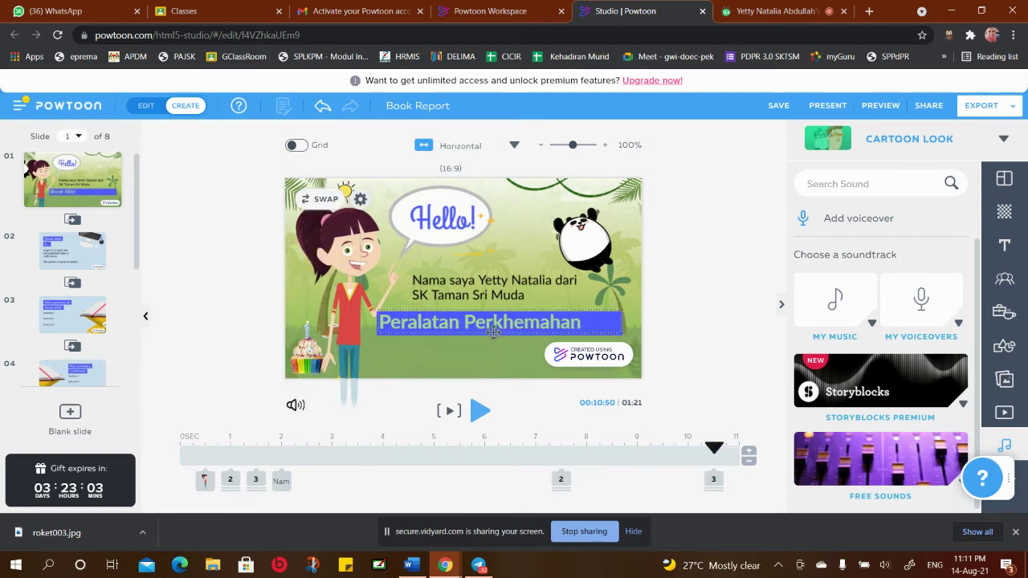
Nudge the Peralatan Perkhemahan title slightly right and down on the blue bar
click(493, 331)
drag(491, 327, 497, 329)
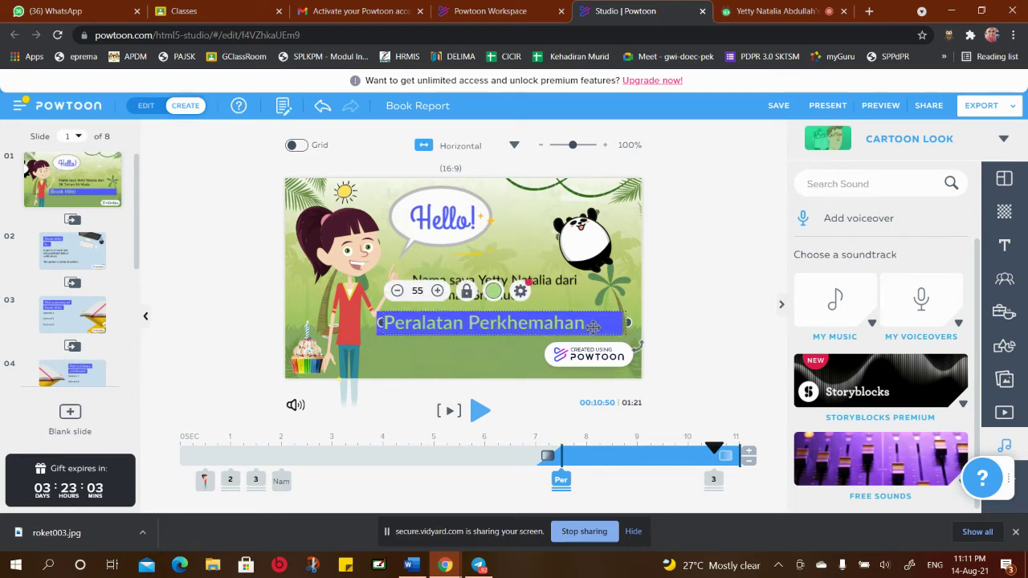
click(501, 367)
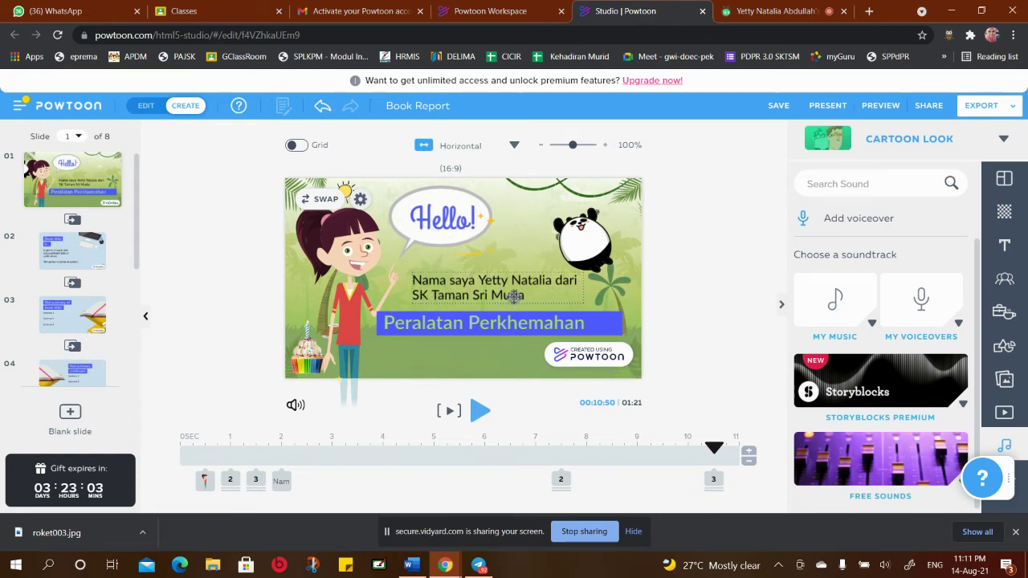
Swap the school name on the introduction's second line for 'Unit Beruniform Tunas Puteri'
double_click(513, 295)
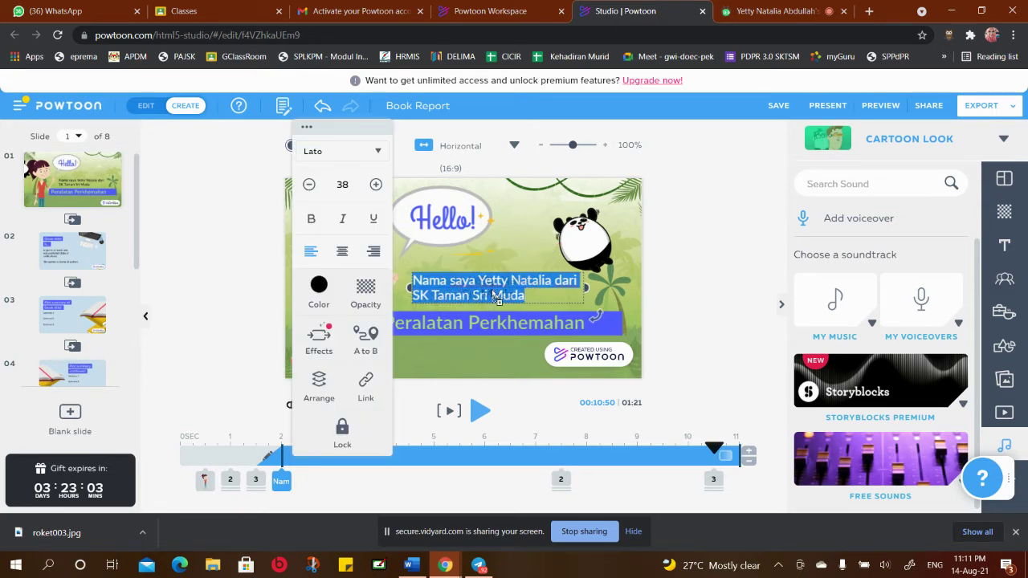
click(530, 296)
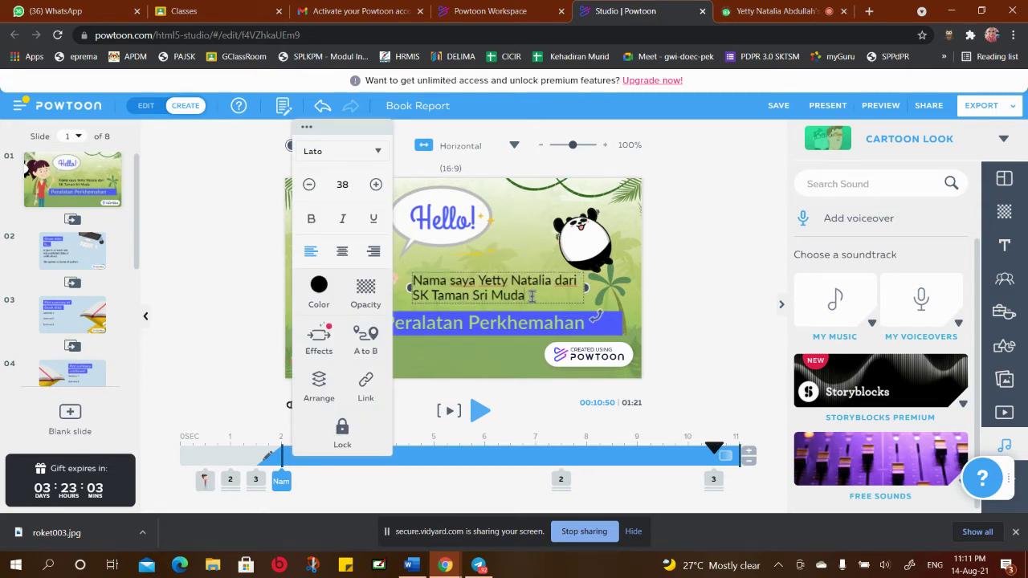
key(BackSpace)
key(BackSpace)
key(BackSpace)
key(BackSpace)
key(BackSpace)
key(BackSpace)
key(BackSpace)
key(BackSpace)
key(BackSpace)
key(BackSpace)
key(BackSpace)
key(BackSpace)
key(BackSpace)
key(BackSpace)
key(BackSpace)
text(Unit Beruniform Tunas Puteri)
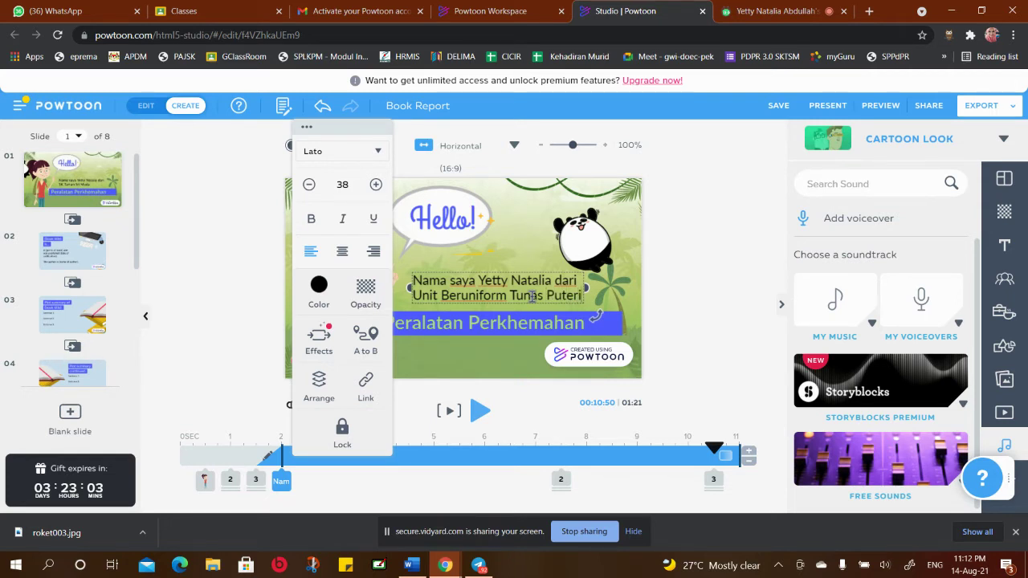
Shift the introduction text slightly left and nudge the Peralatan Perkhemahan title down
click(489, 280)
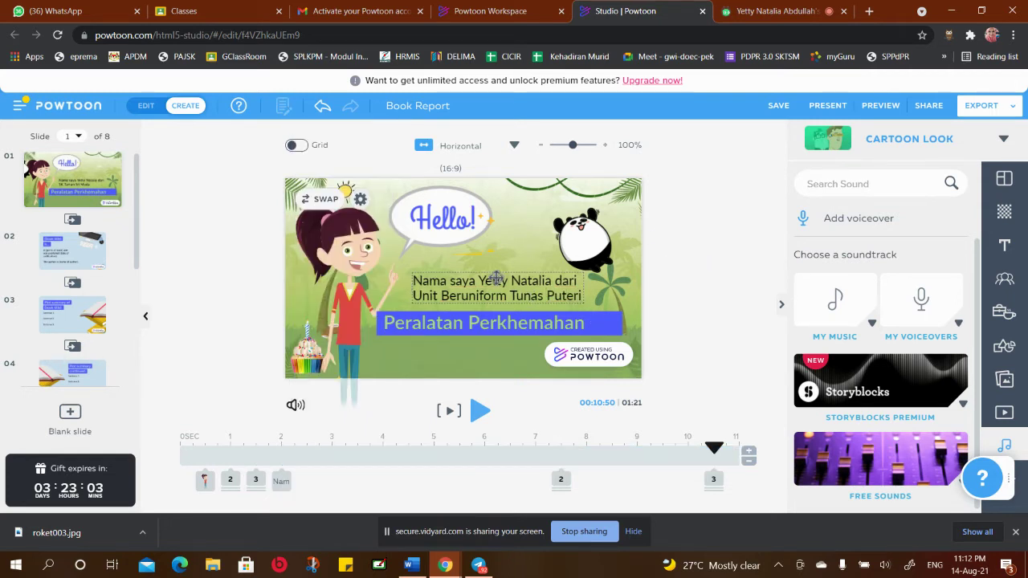
drag(490, 280, 479, 280)
click(664, 283)
click(535, 316)
drag(536, 316, 536, 320)
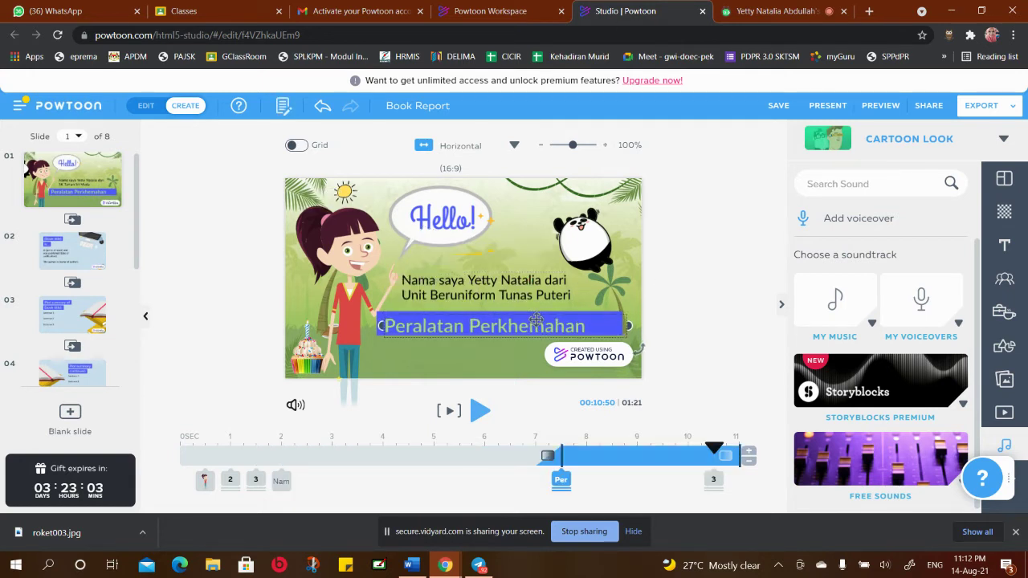
Make the Hello! greeting slightly smaller and colour it dark blue (#0E47A1)
click(460, 225)
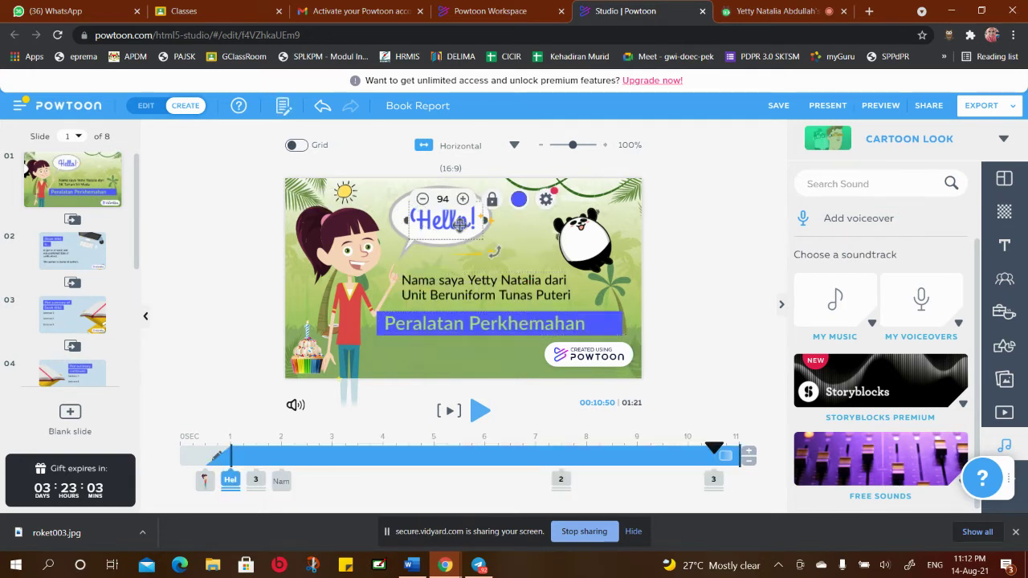
click(518, 199)
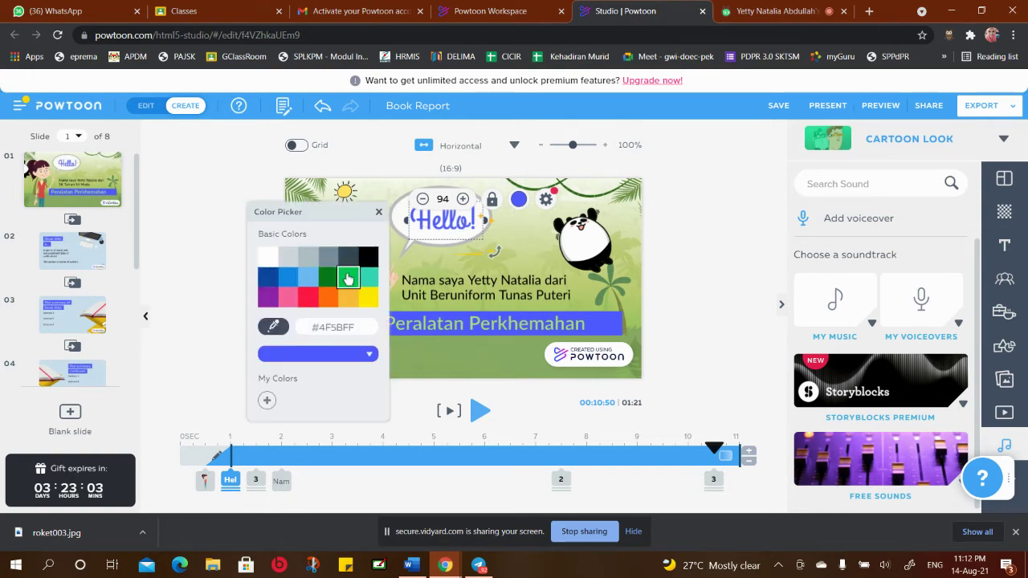
click(366, 258)
click(517, 242)
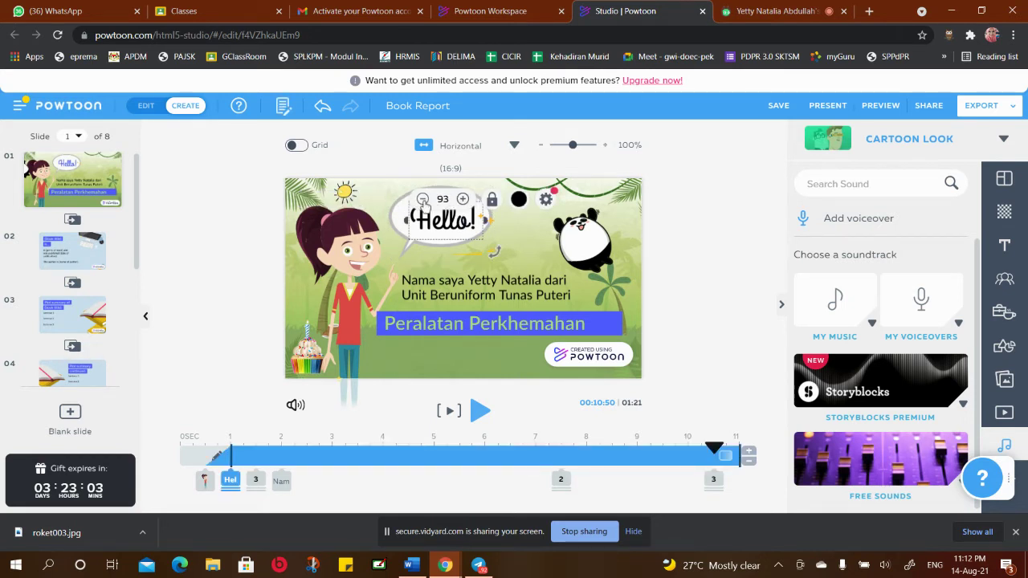
click(423, 200)
click(423, 200)
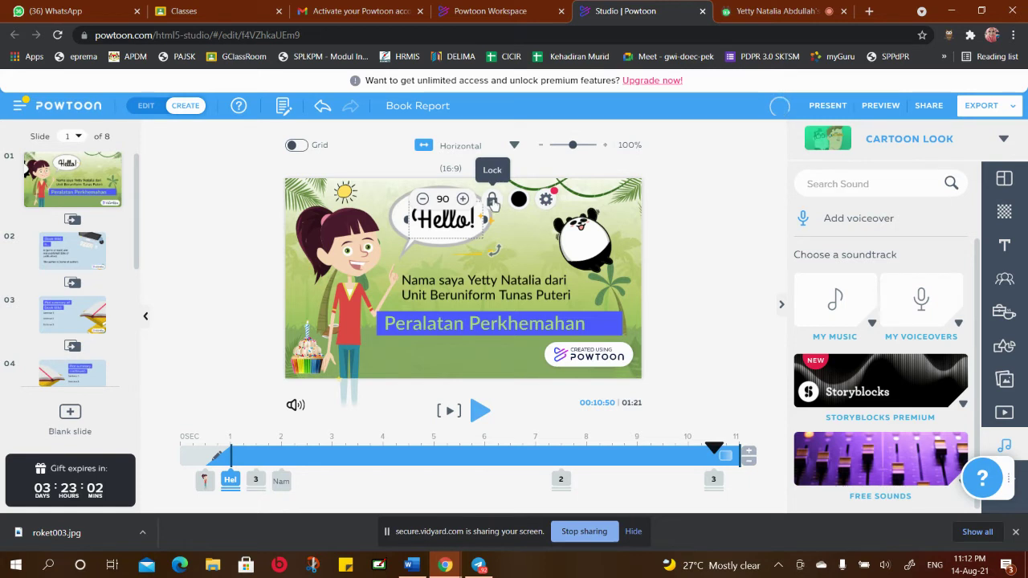
click(519, 201)
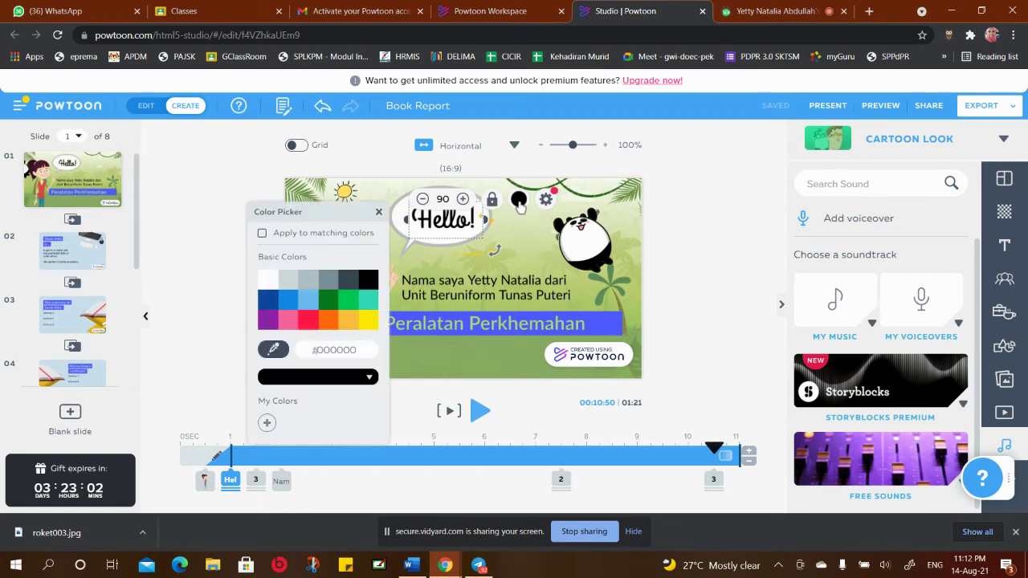
click(268, 301)
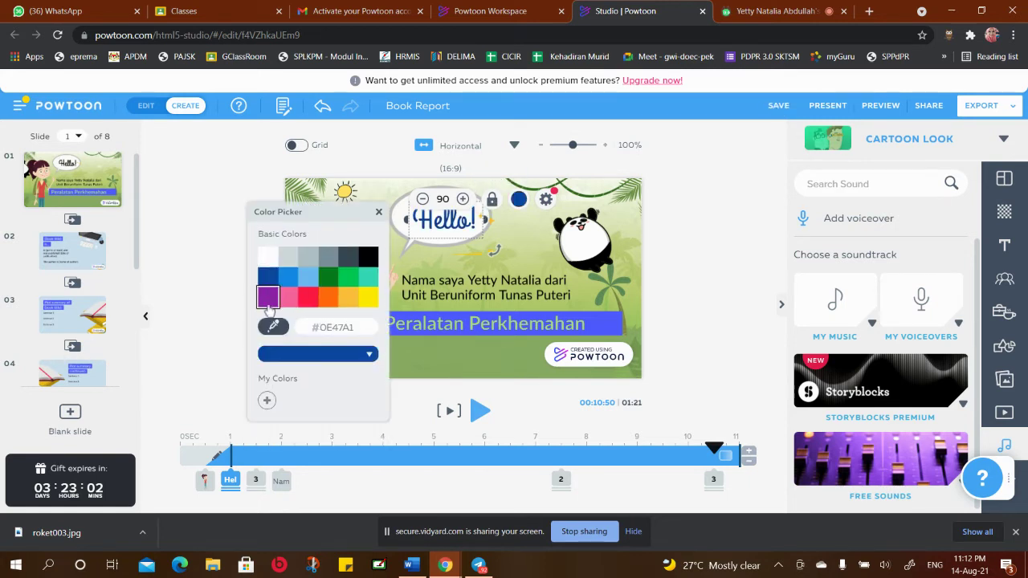
click(533, 250)
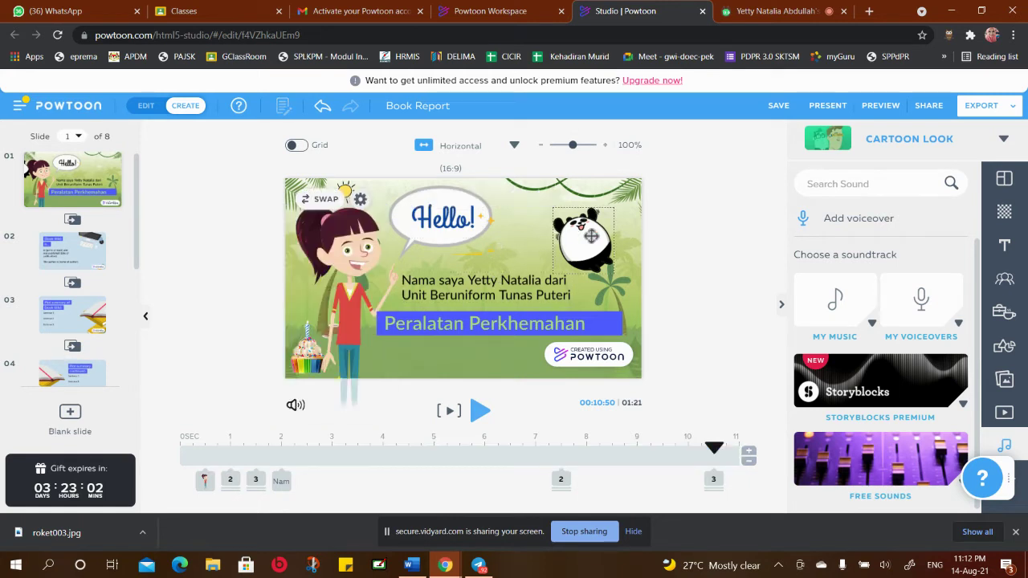
click(517, 290)
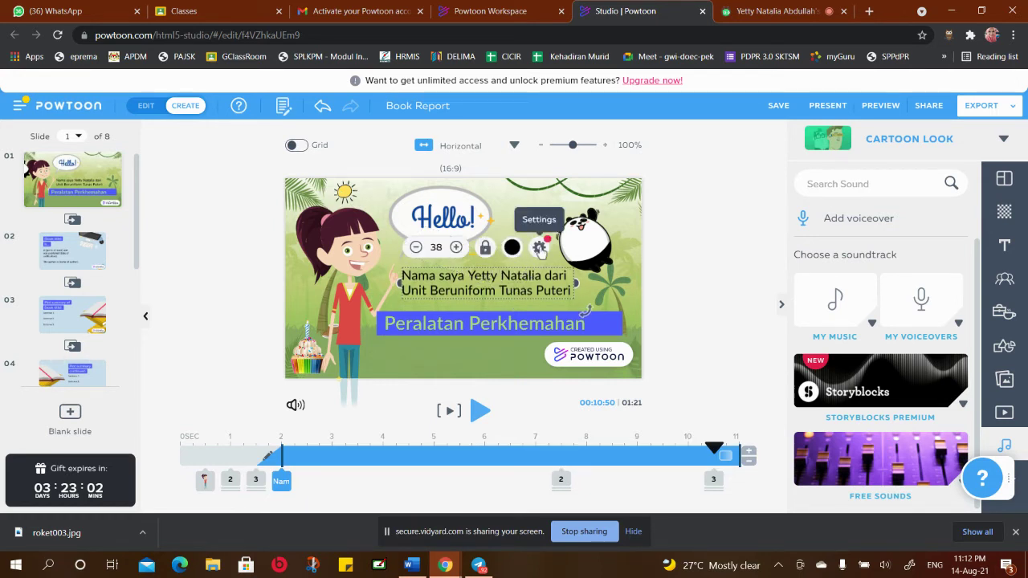
Apply the Paint (Knewave) font to the introduction text and widen its box to two lines
click(540, 249)
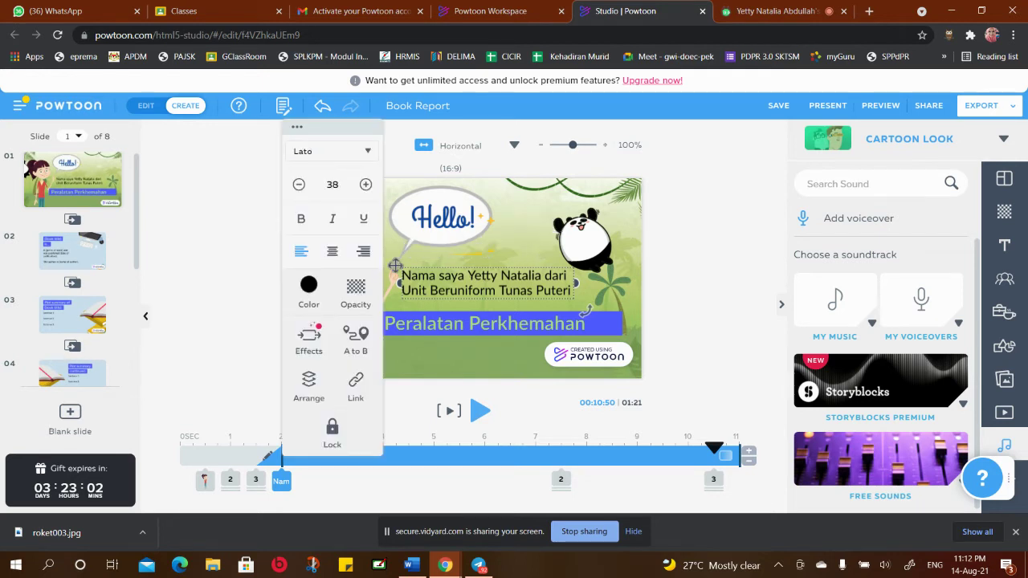
click(368, 155)
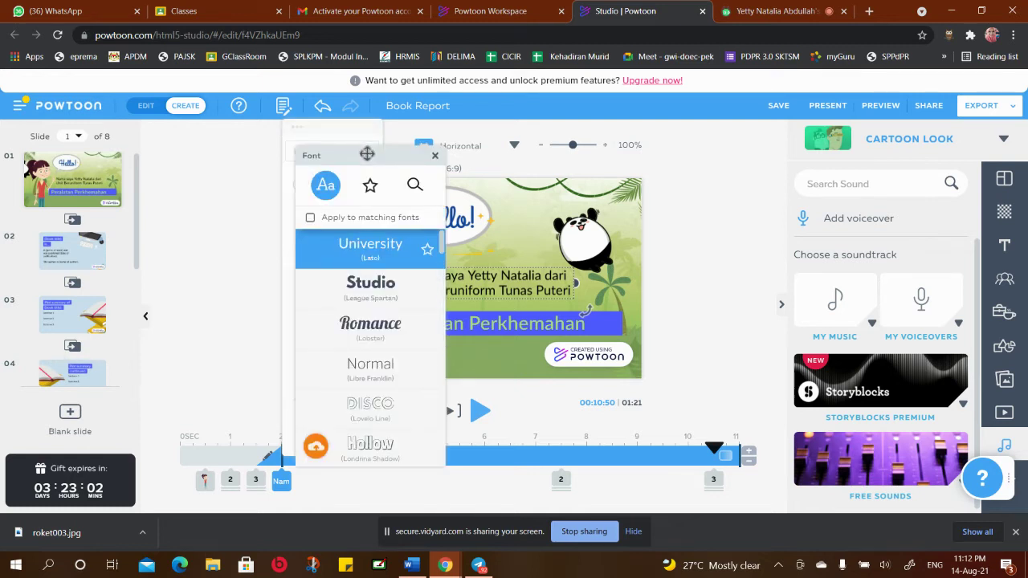
scroll(355, 332, down, 2)
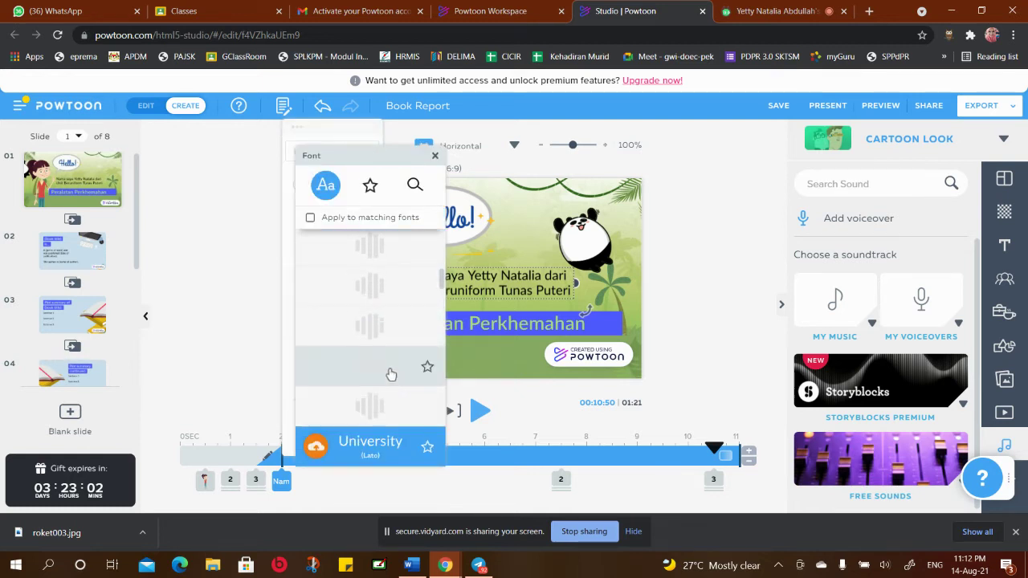
scroll(394, 324, down, 2)
scroll(425, 236, down, 1)
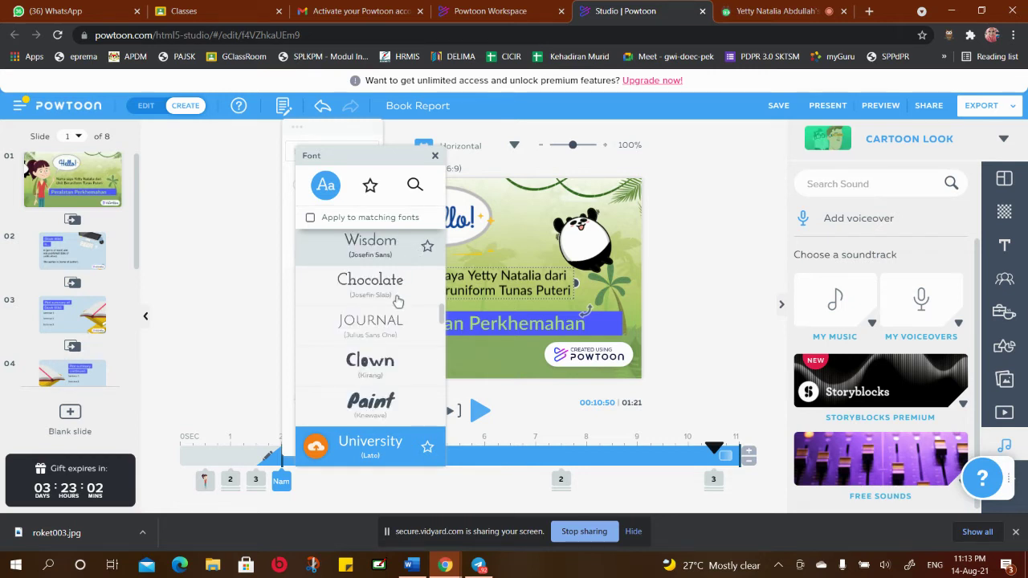
click(371, 403)
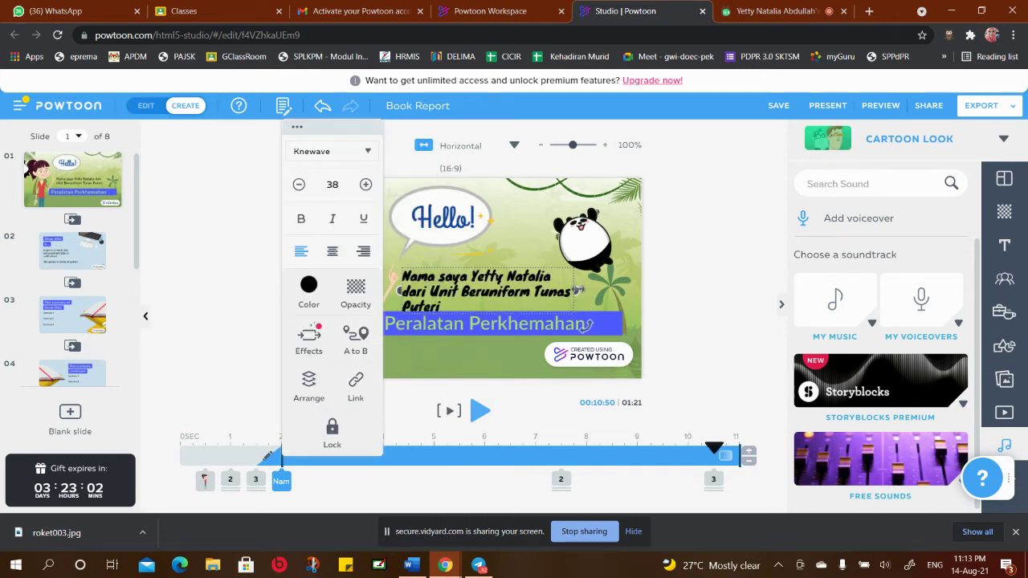
drag(577, 290, 597, 291)
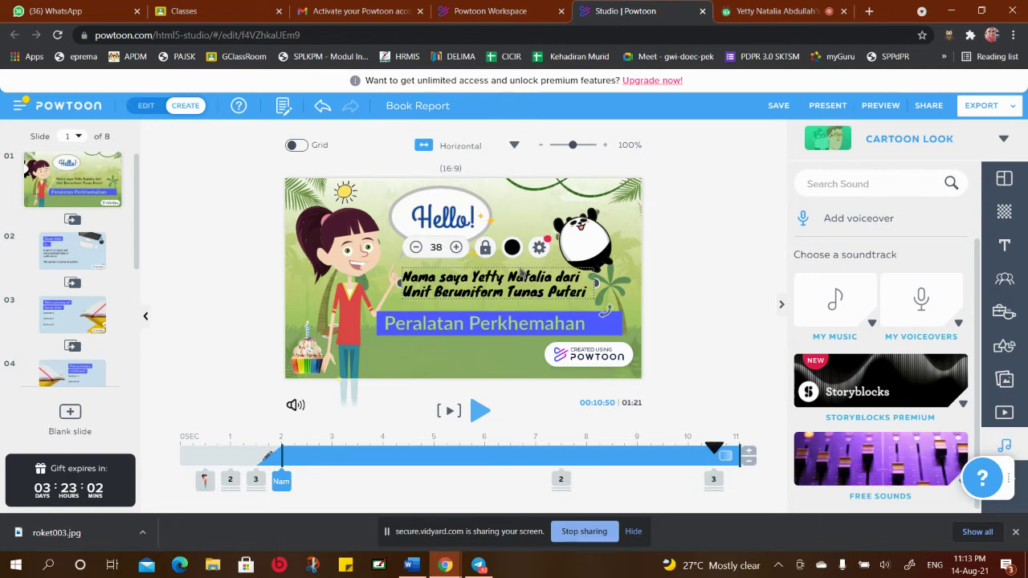
drag(522, 273, 512, 271)
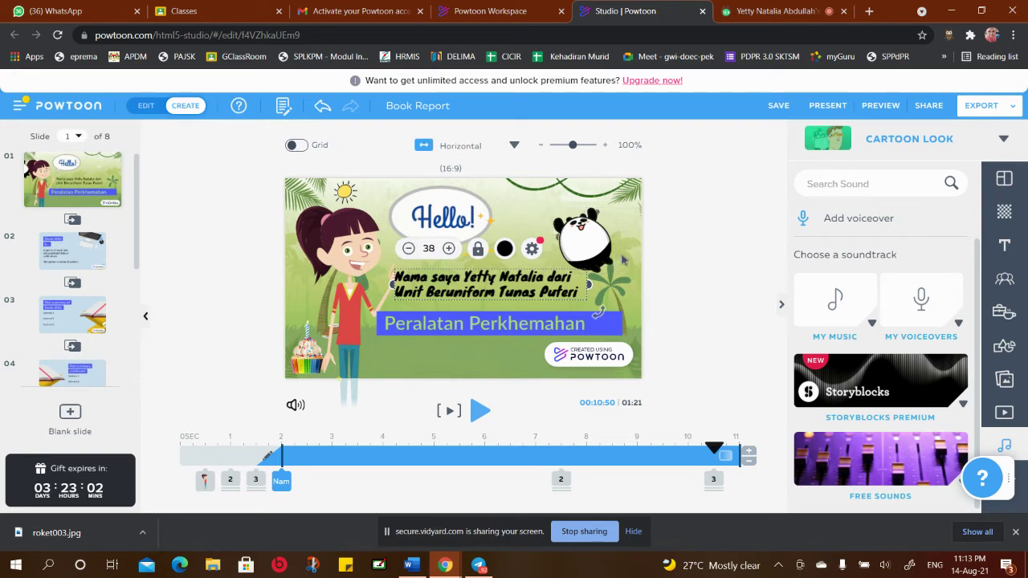
click(627, 261)
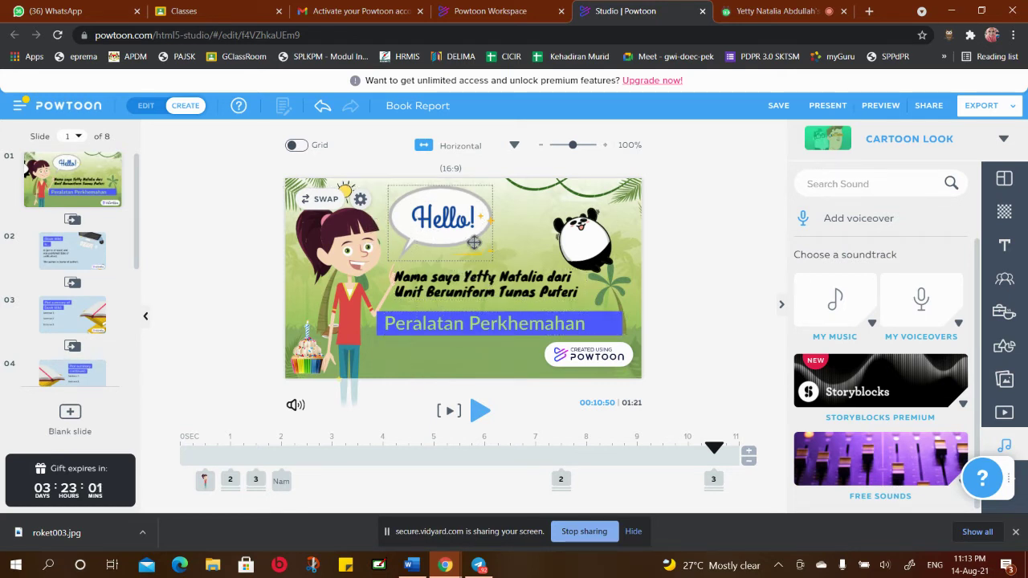
On slide 2, stretch the blue bar behind the (Book title) heading wider to the right
click(80, 265)
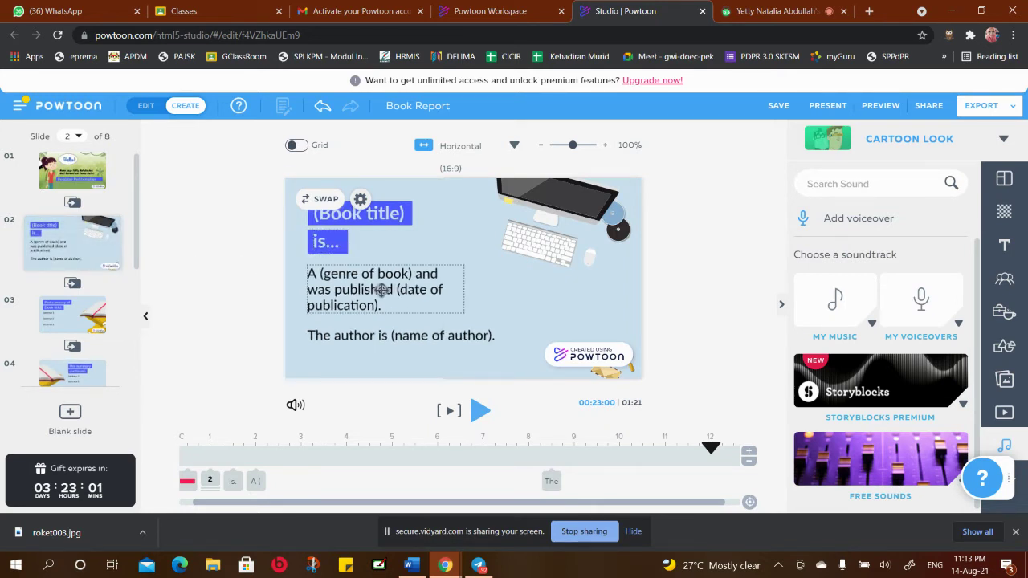
click(341, 235)
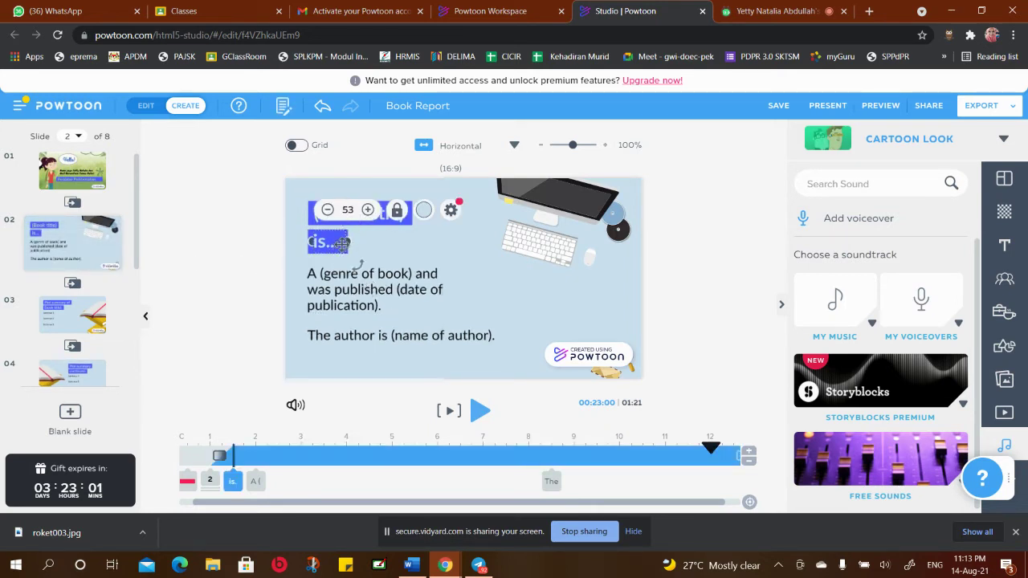
click(422, 229)
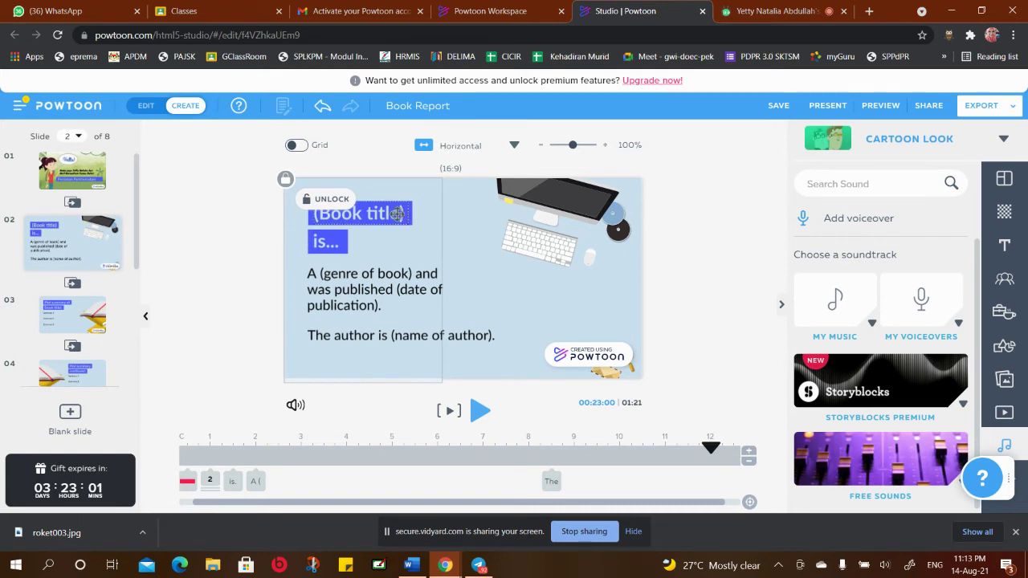
click(400, 213)
click(388, 207)
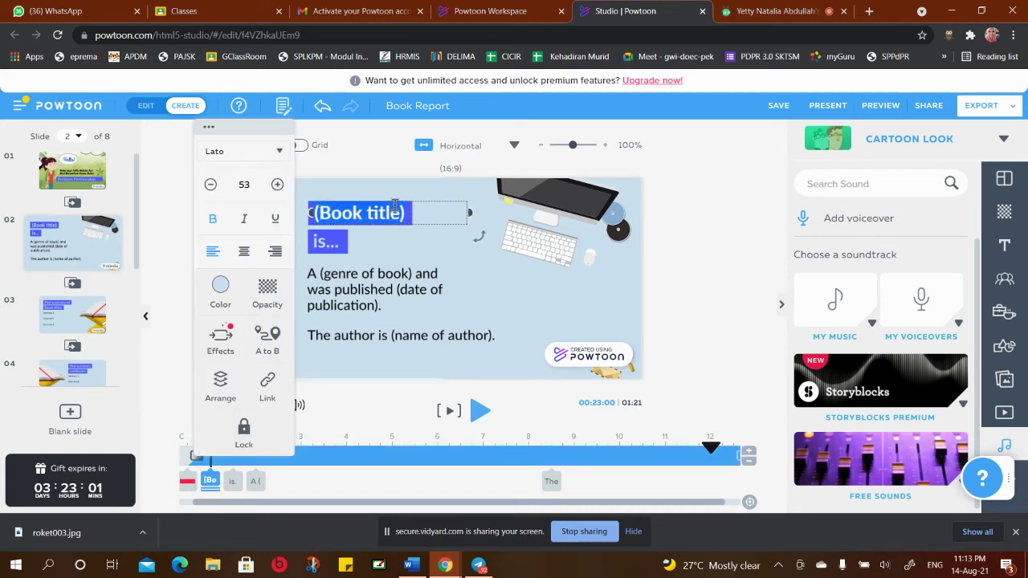
click(430, 200)
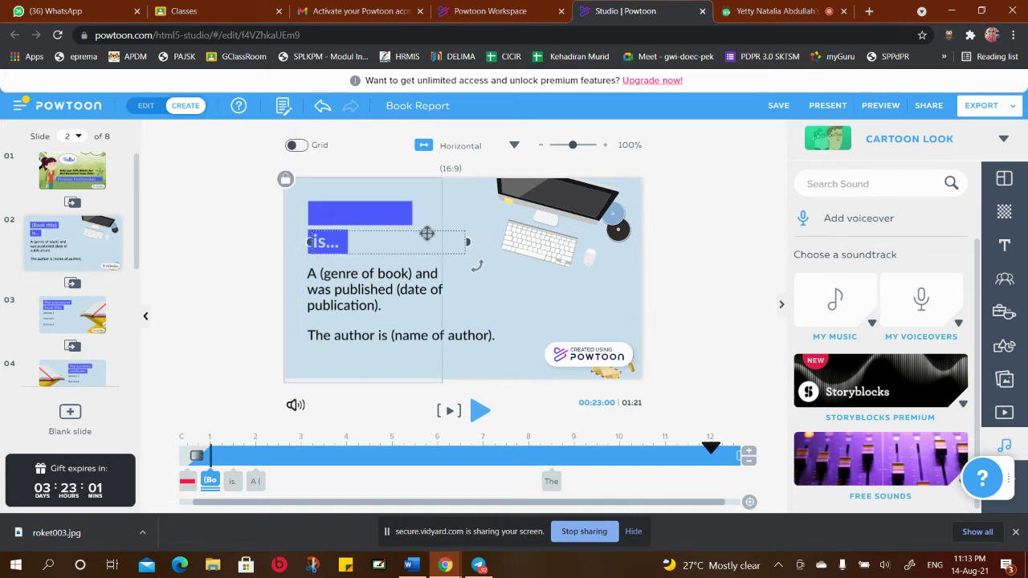
click(408, 205)
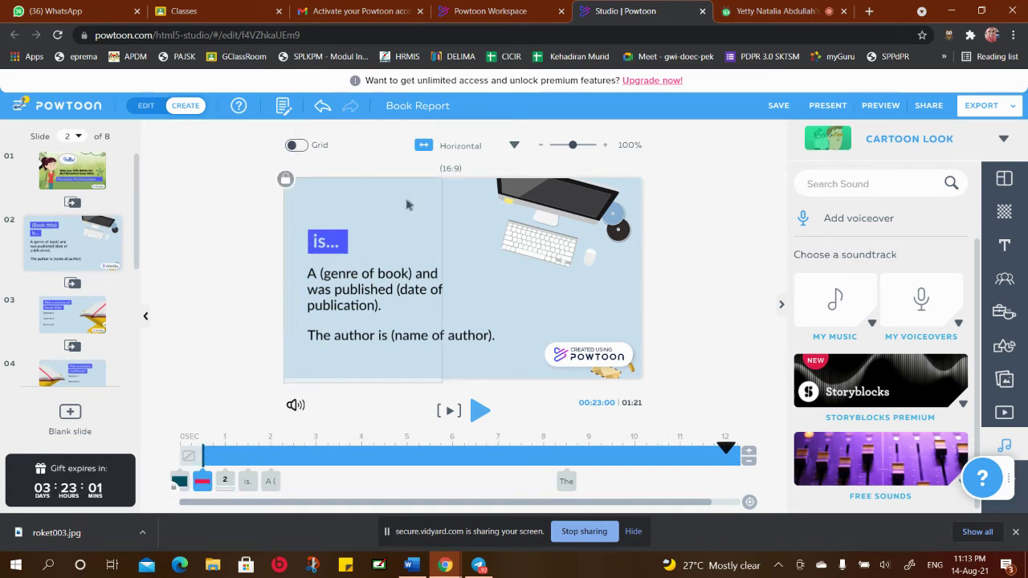
drag(454, 212, 510, 212)
click(389, 214)
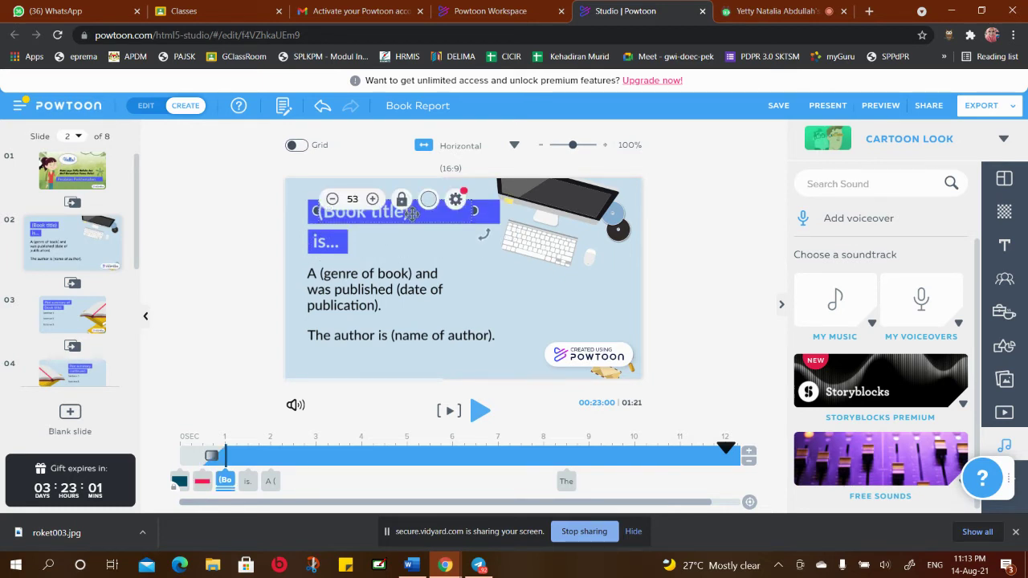
Replace the (Book title) placeholder with the heading 'Peralatan perkhemahan'
double_click(411, 212)
key(BackSpace)
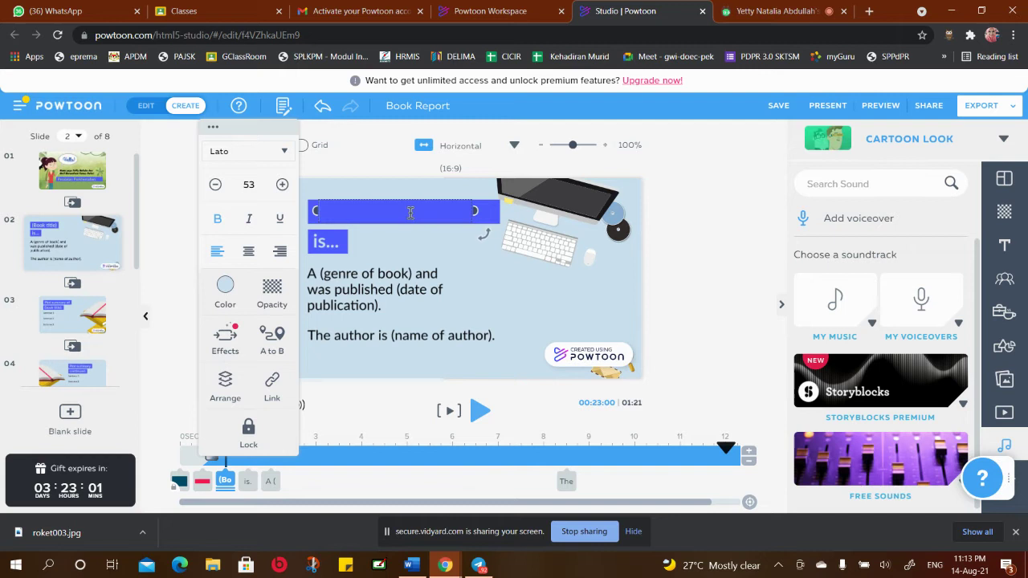
text(Peralatan perkhem)
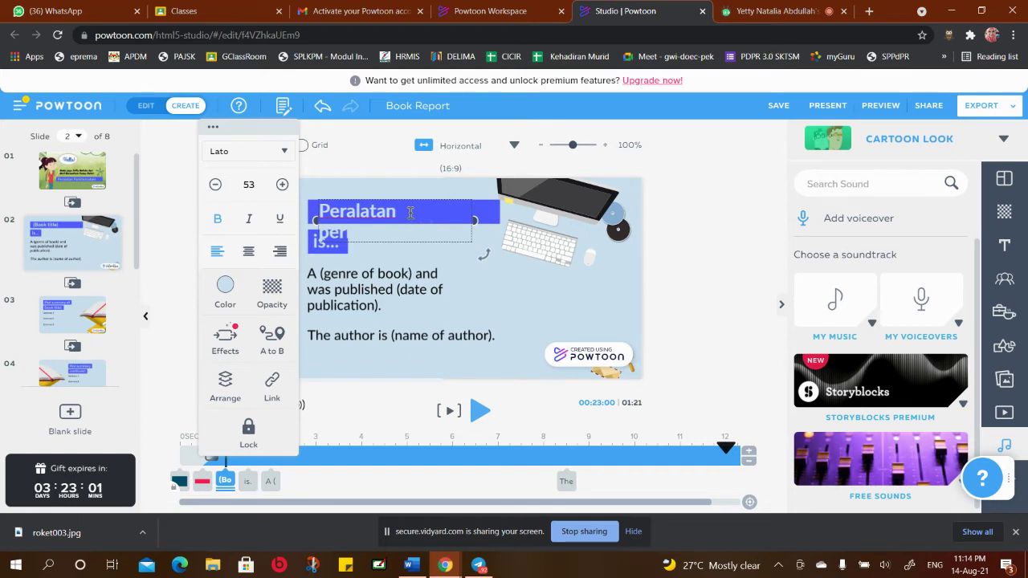
click(461, 271)
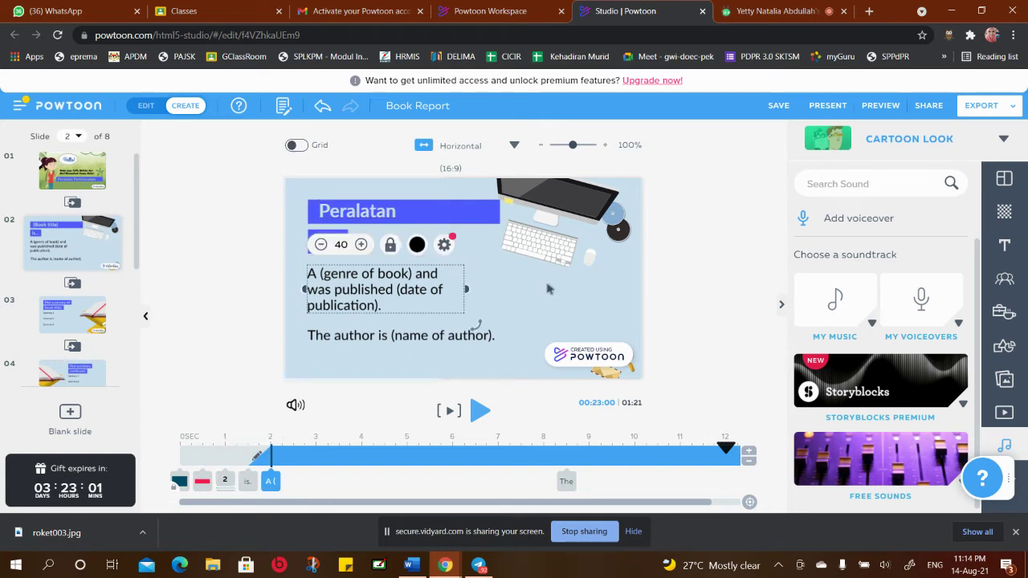
Make the Peralatan perkhemahan heading black and nudge it slightly left
click(386, 209)
click(429, 200)
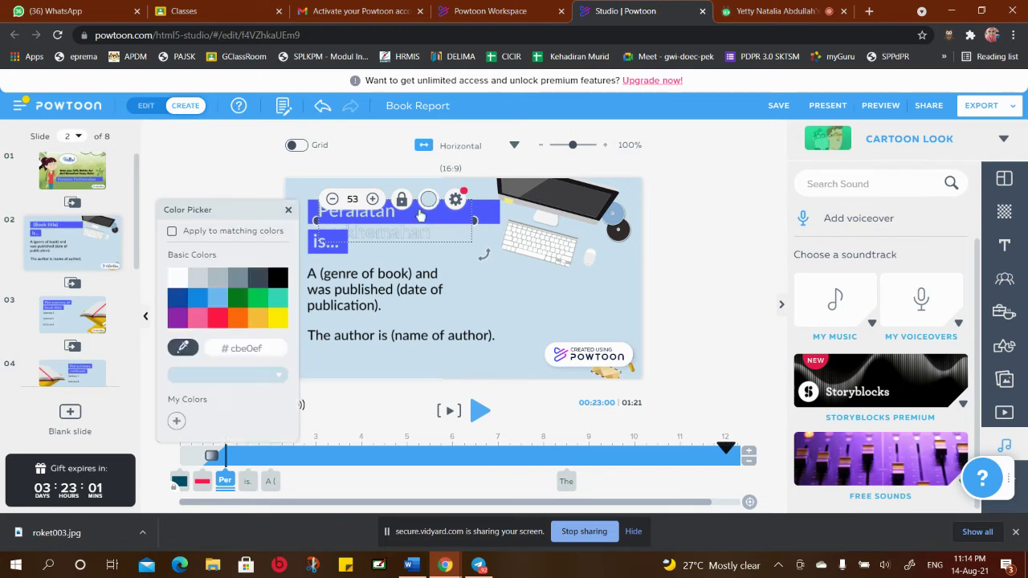
click(278, 277)
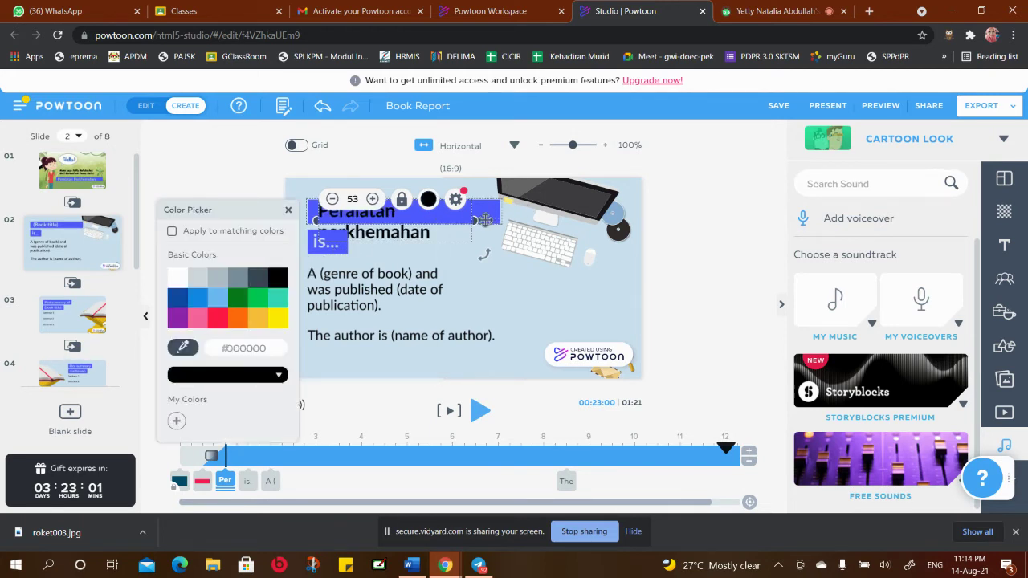
click(532, 199)
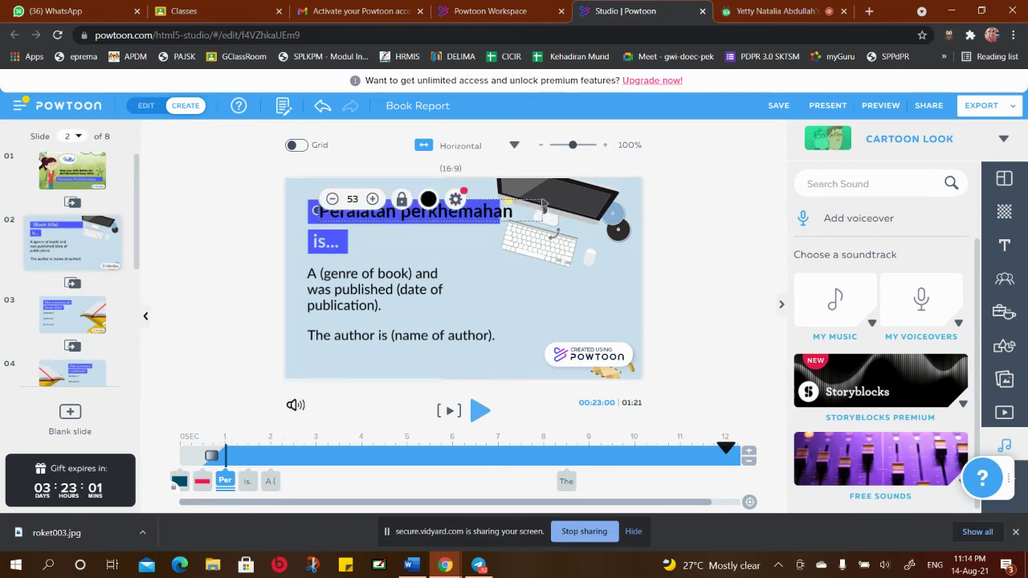
click(548, 211)
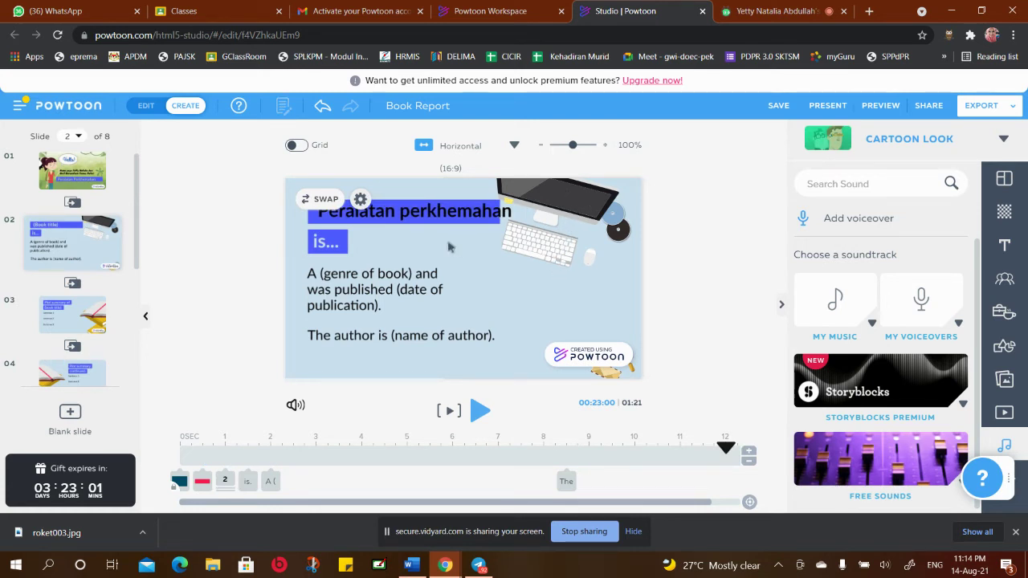
click(443, 204)
drag(444, 204, 440, 202)
click(471, 233)
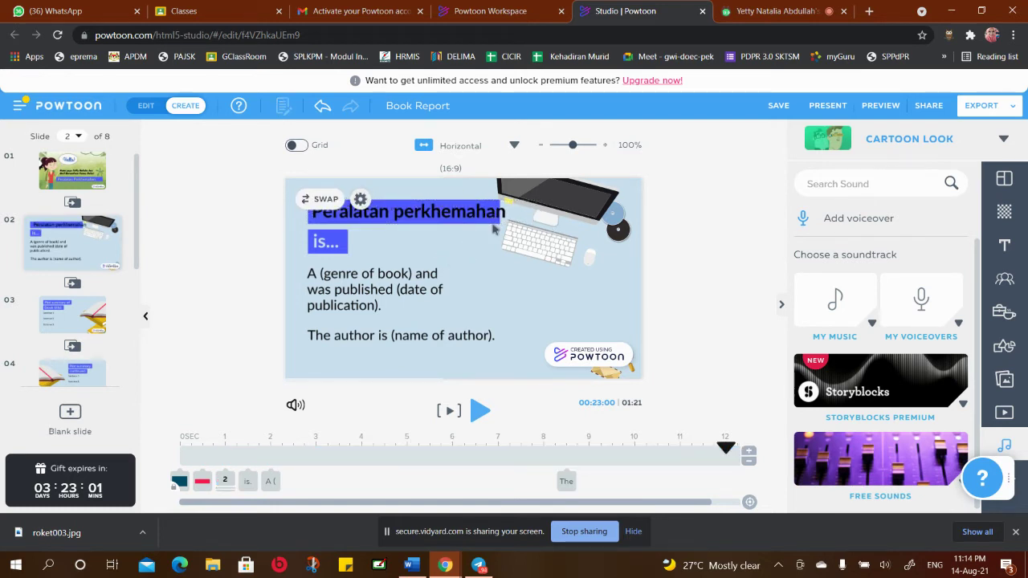
click(493, 226)
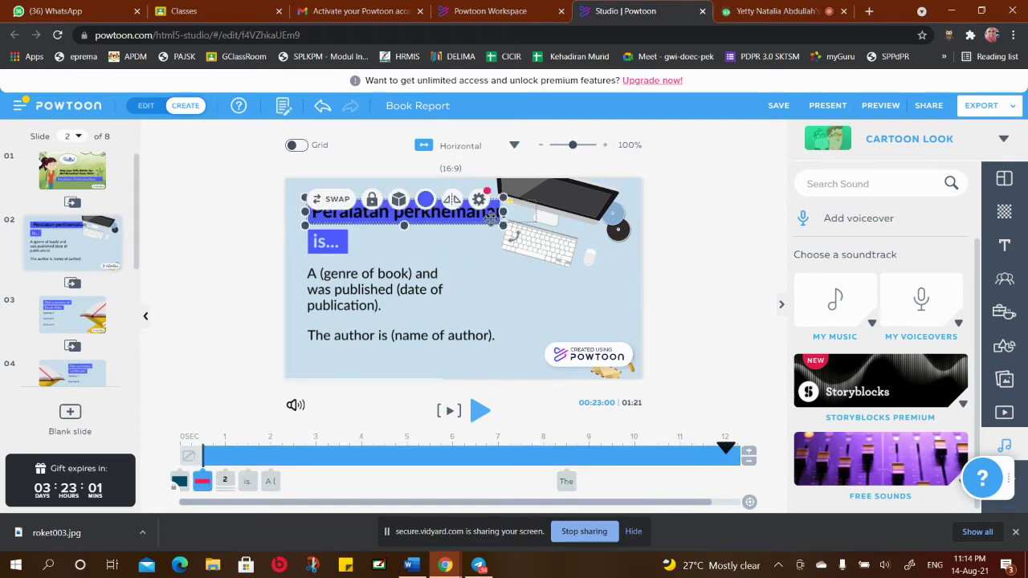
double_click(450, 224)
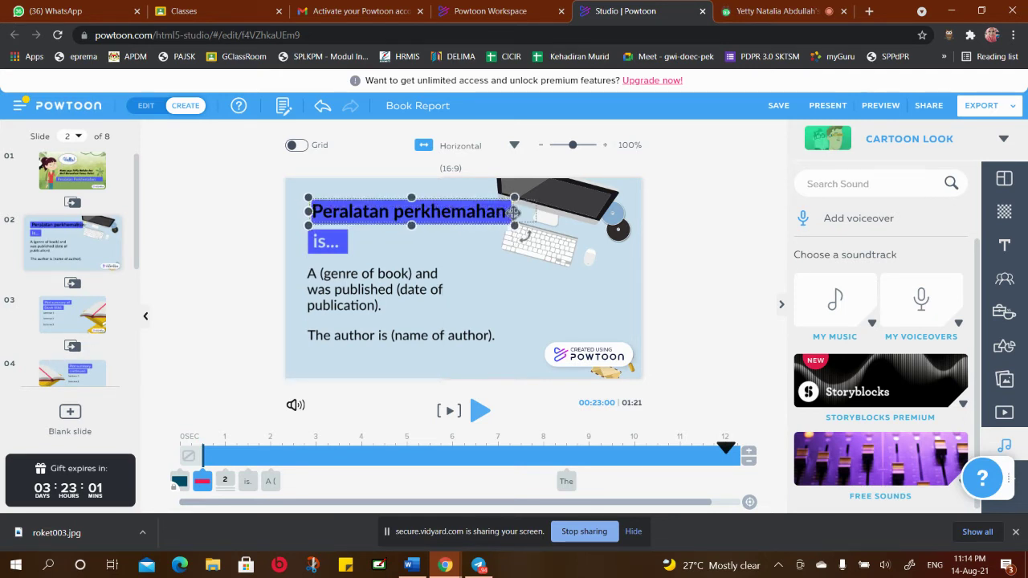
Widen the is... text box and change its text to 'ialah:'
click(473, 281)
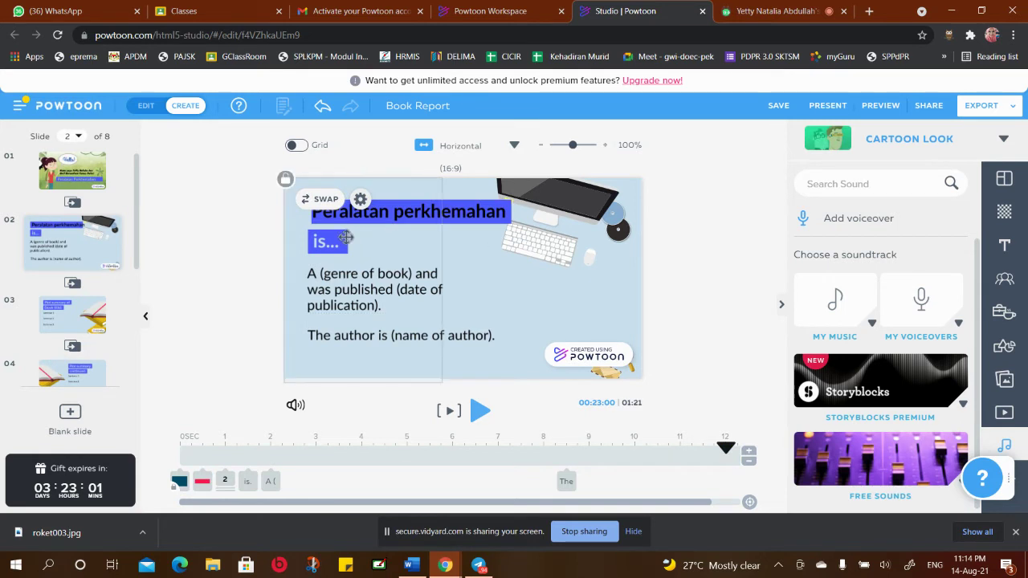
click(336, 243)
drag(352, 241, 401, 241)
click(341, 243)
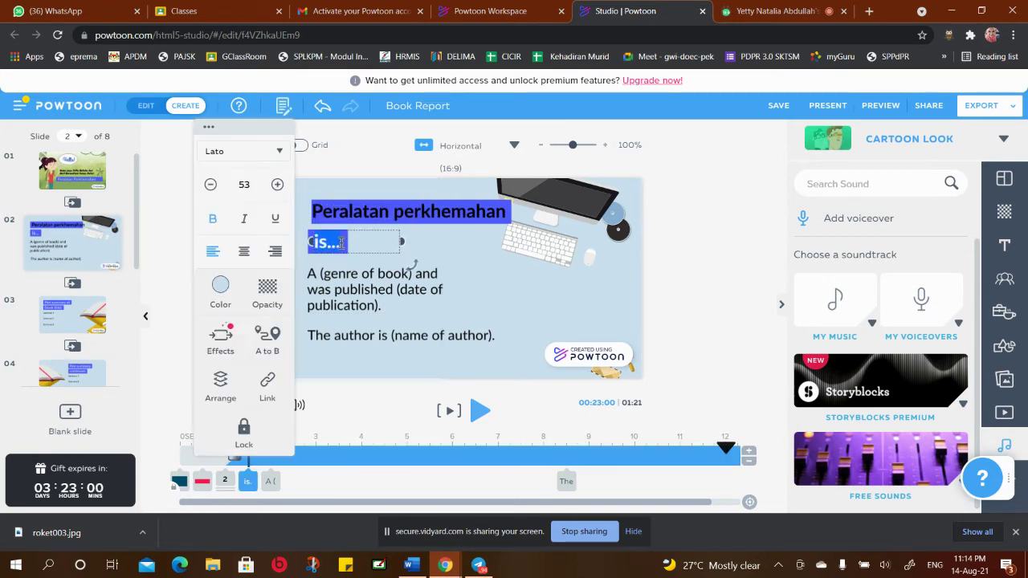
text(ialah)
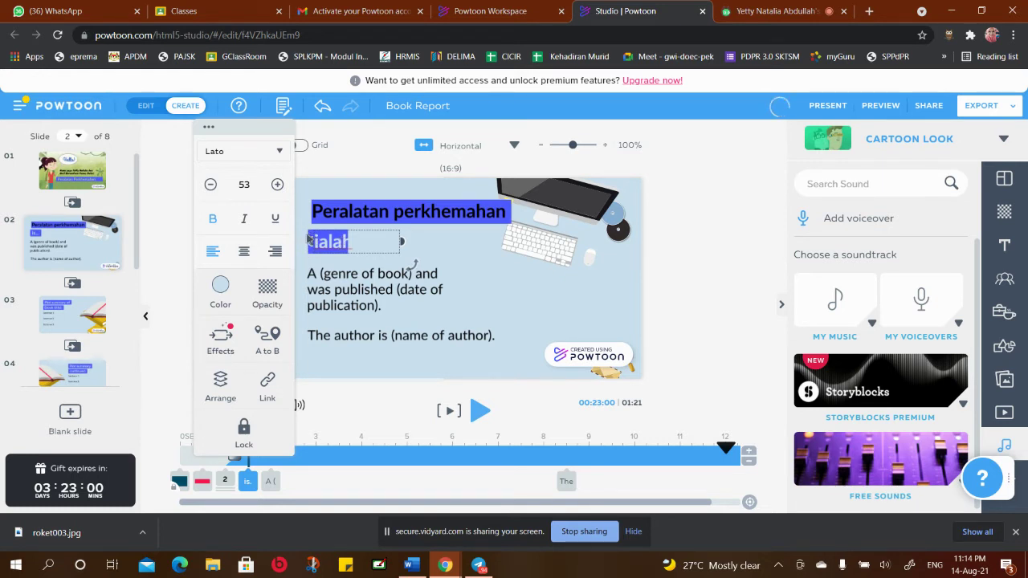
click(308, 237)
Colour the ialah: line black and widen its box further
click(331, 242)
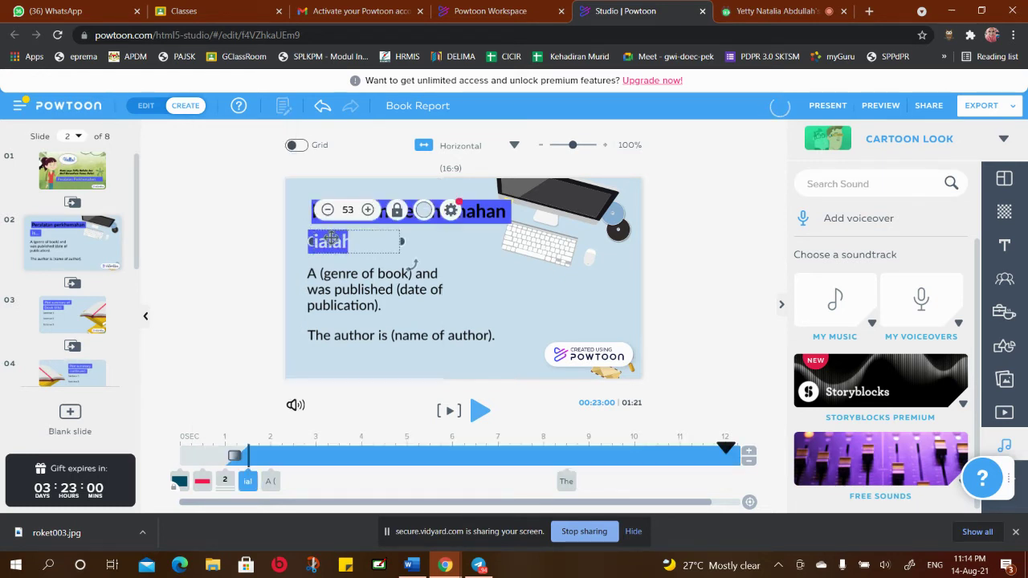
click(423, 210)
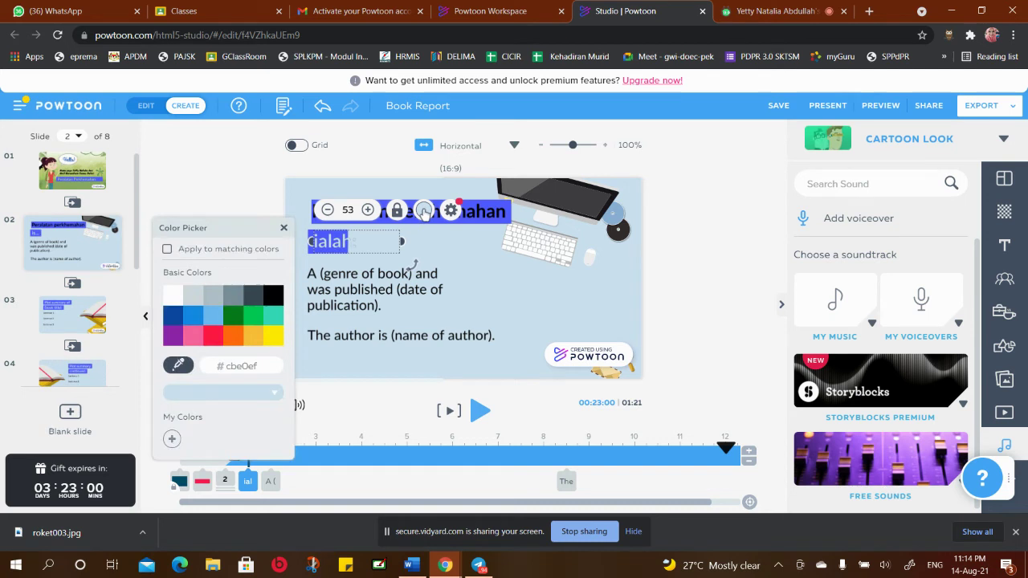
click(274, 295)
click(313, 242)
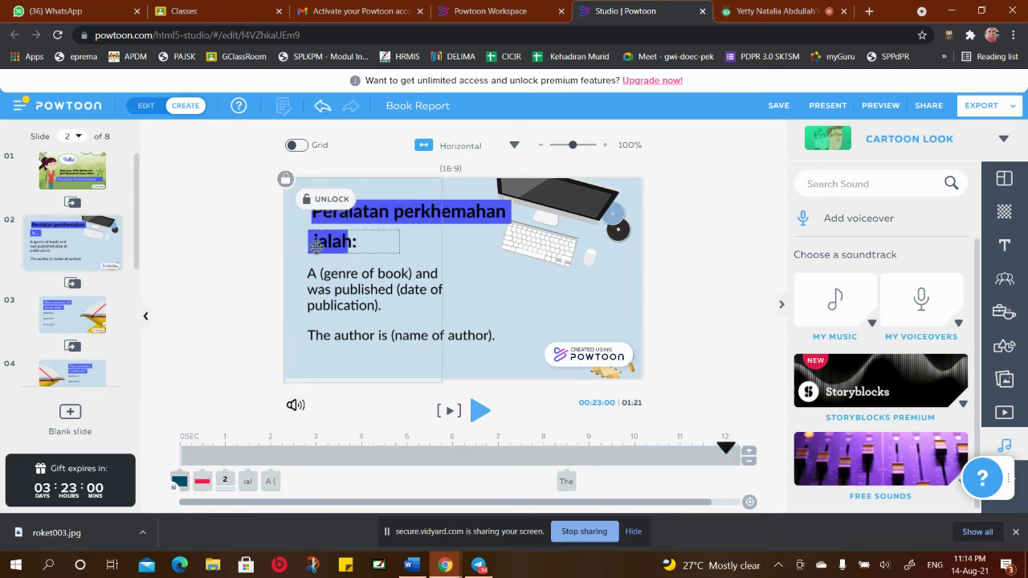
click(314, 245)
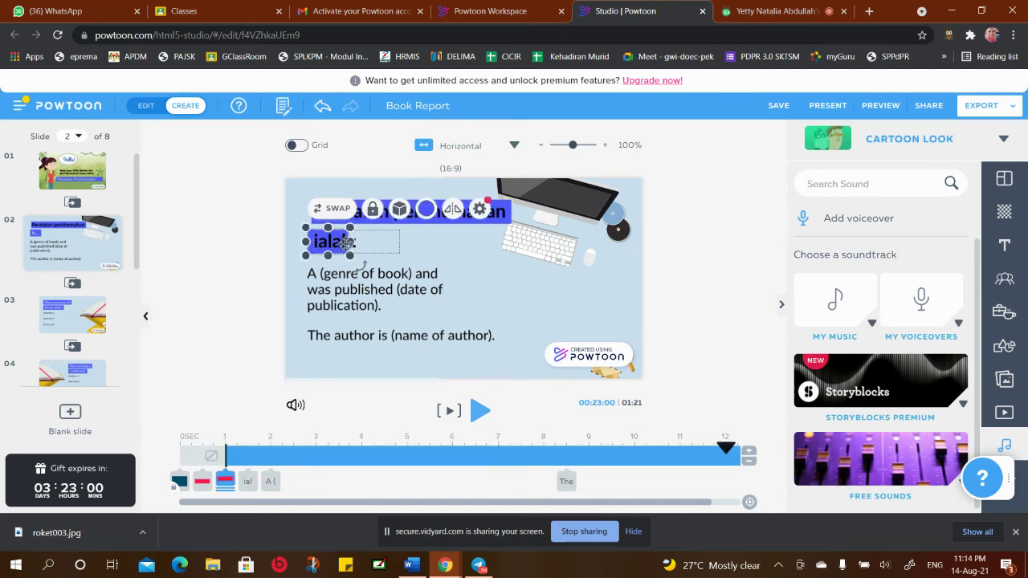
drag(350, 242, 390, 241)
click(443, 257)
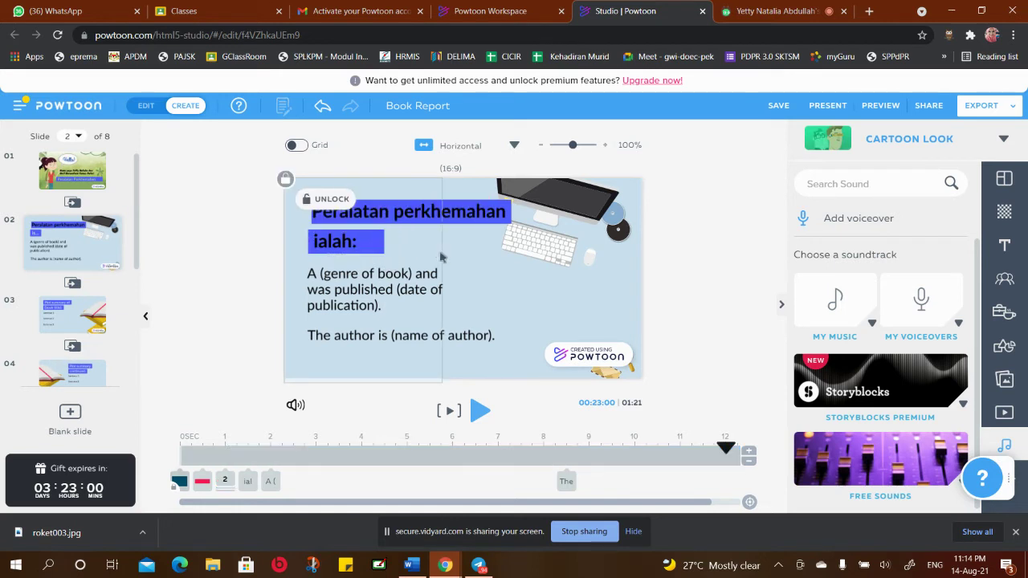
click(354, 289)
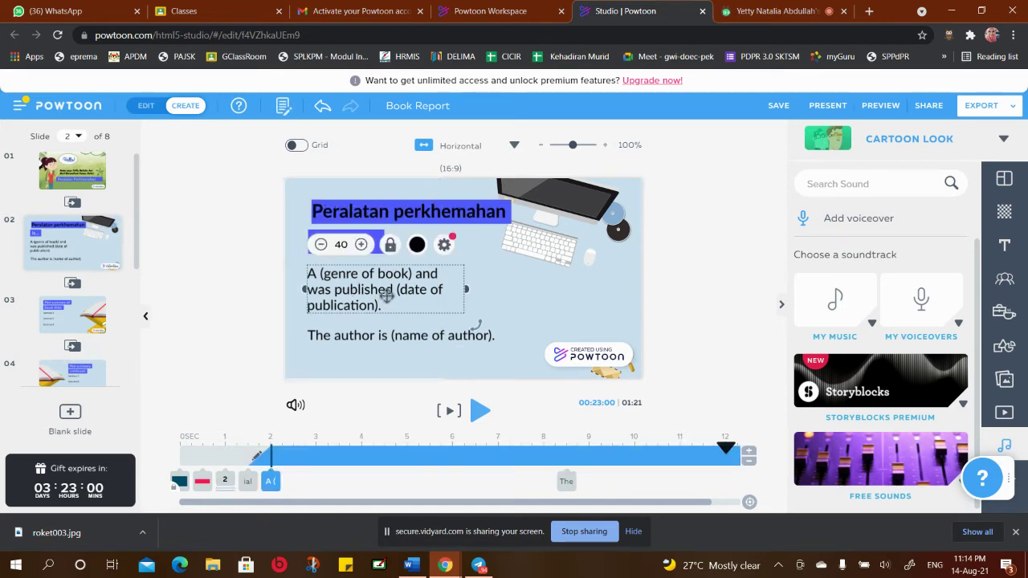
Replace the genre placeholder with 'Barang-barang yang dibawa sewaktu pergi berkhemah'
double_click(379, 304)
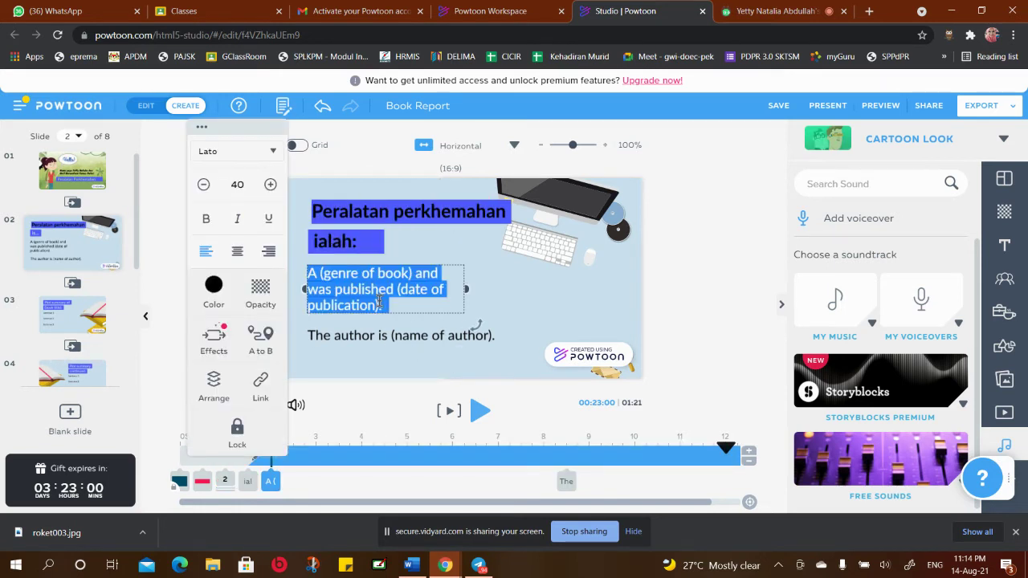
key(BackSpace)
text(Bar)
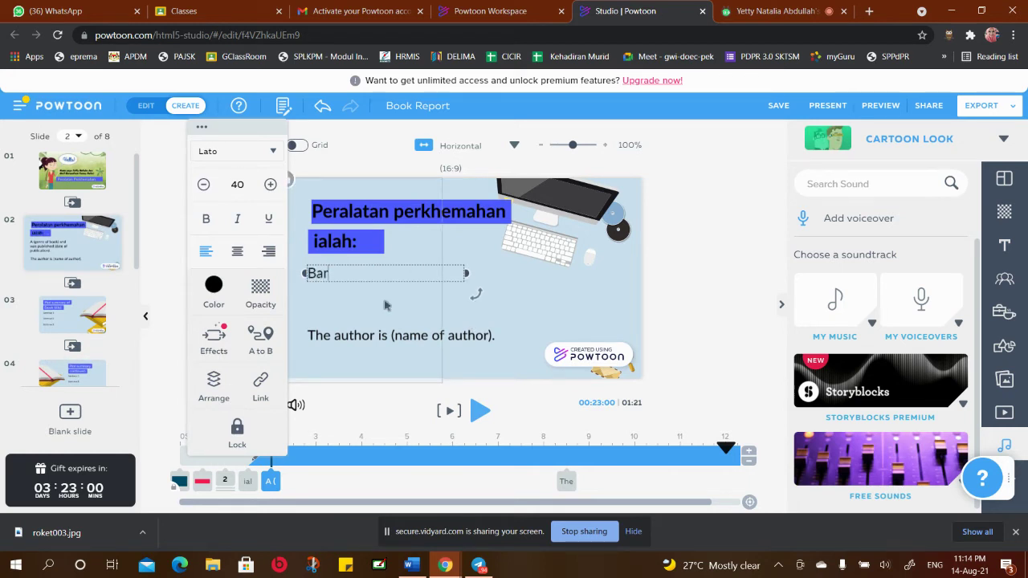
text(ang-barang yang dibawa sewak)
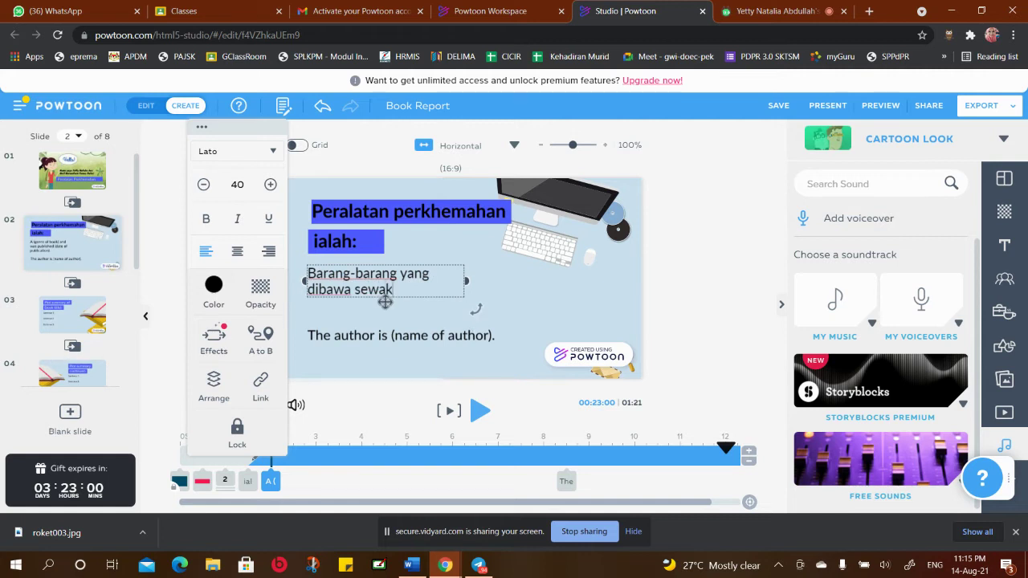
text(tu pergi berkhemah)
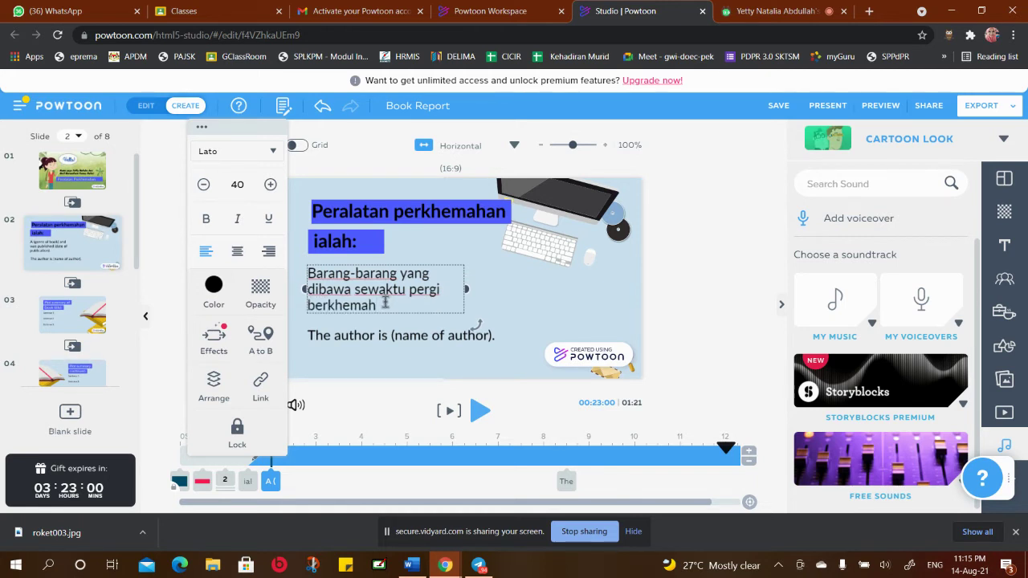
click(402, 358)
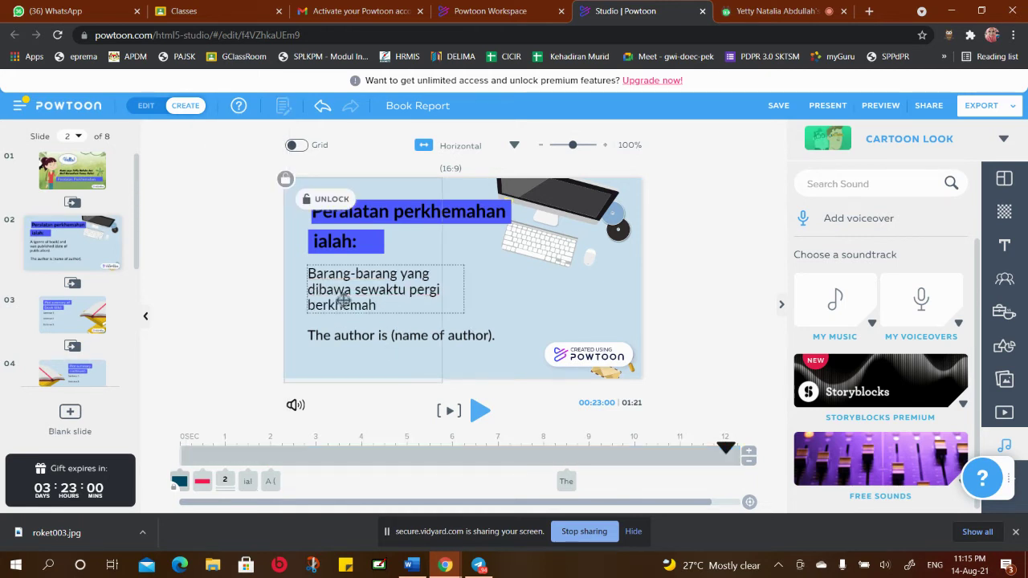
click(402, 338)
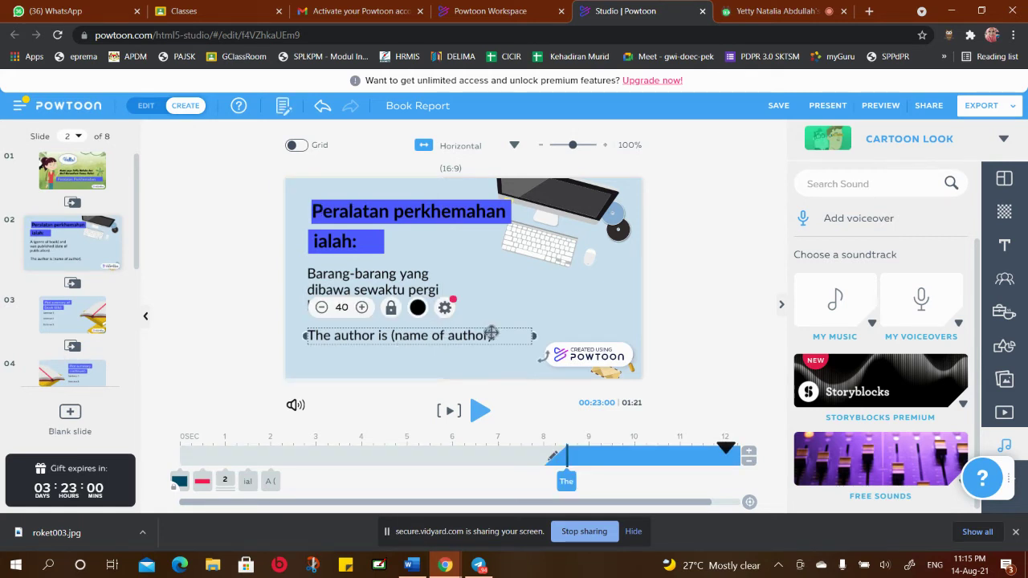
Delete the author placeholder text from slide 2
double_click(491, 333)
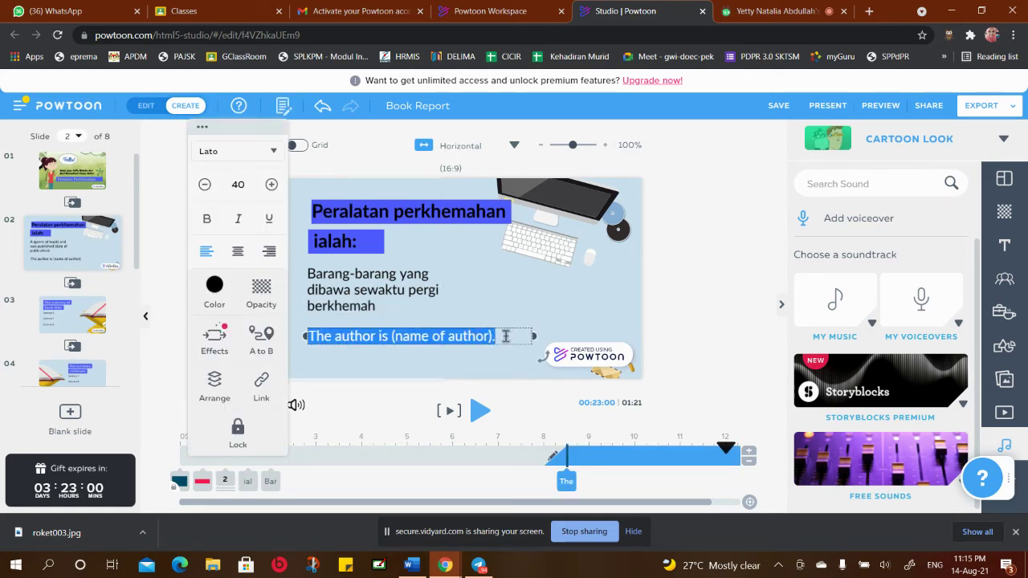
click(519, 317)
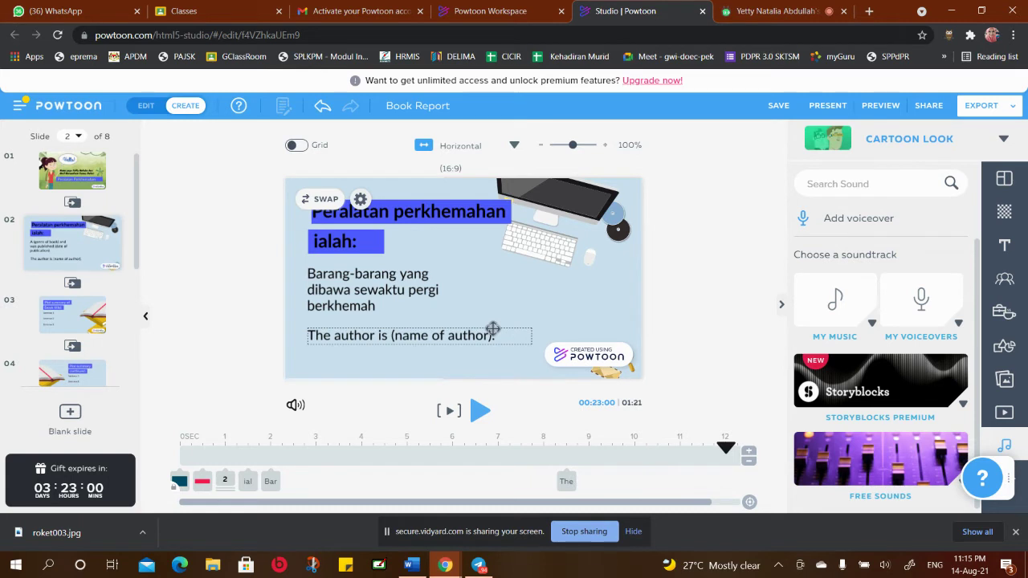
click(492, 329)
right_click(492, 329)
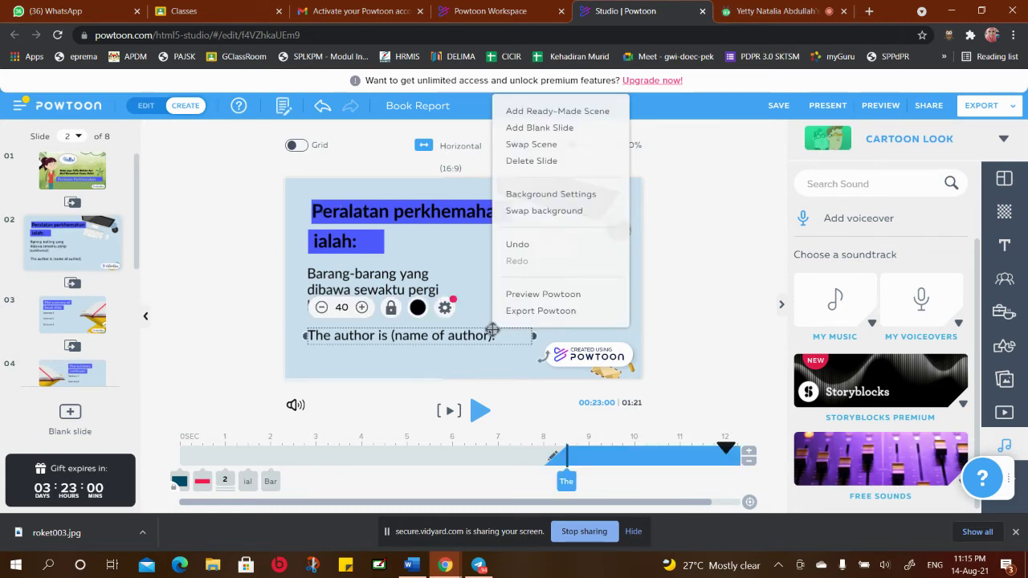
click(474, 329)
drag(475, 333, 486, 336)
right_click(486, 335)
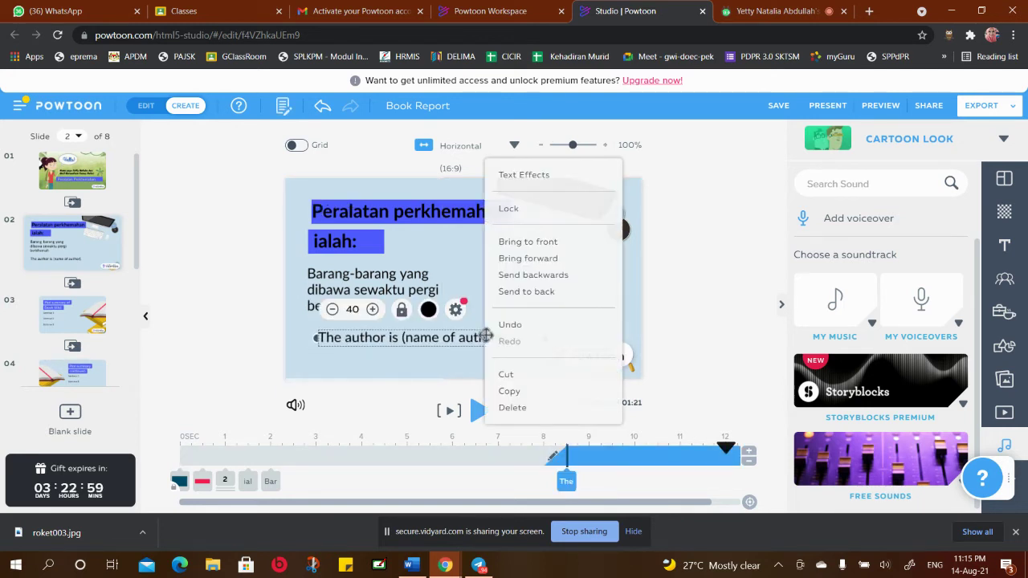
click(512, 408)
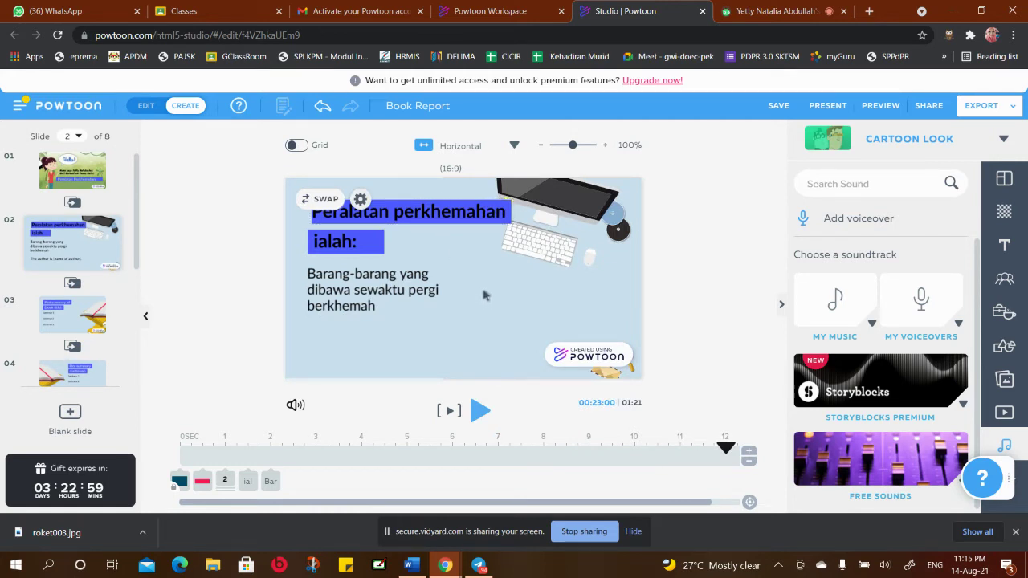
Add a full stop after 'berkhemah' at the end of the body sentence
click(347, 293)
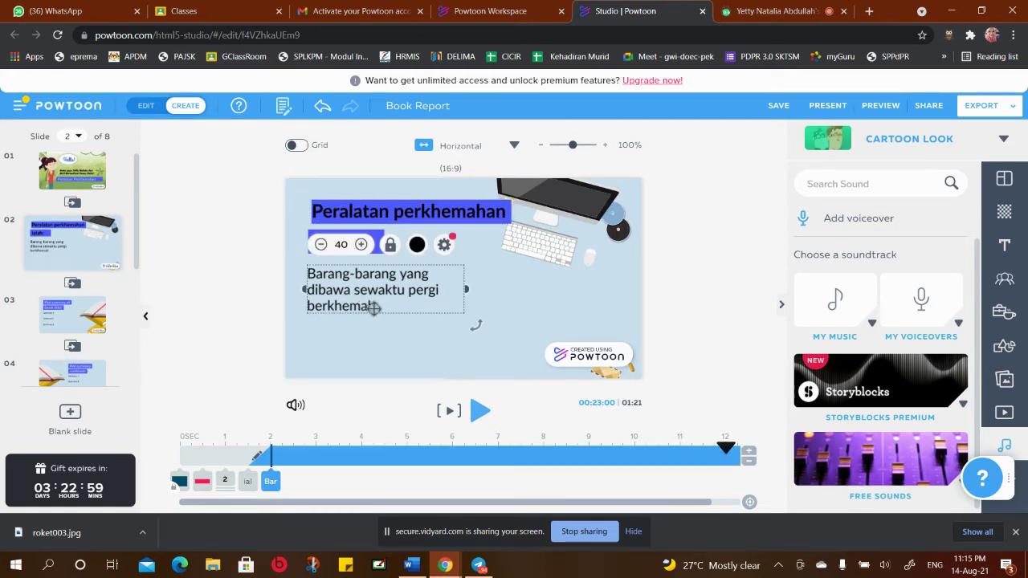
double_click(377, 297)
click(381, 306)
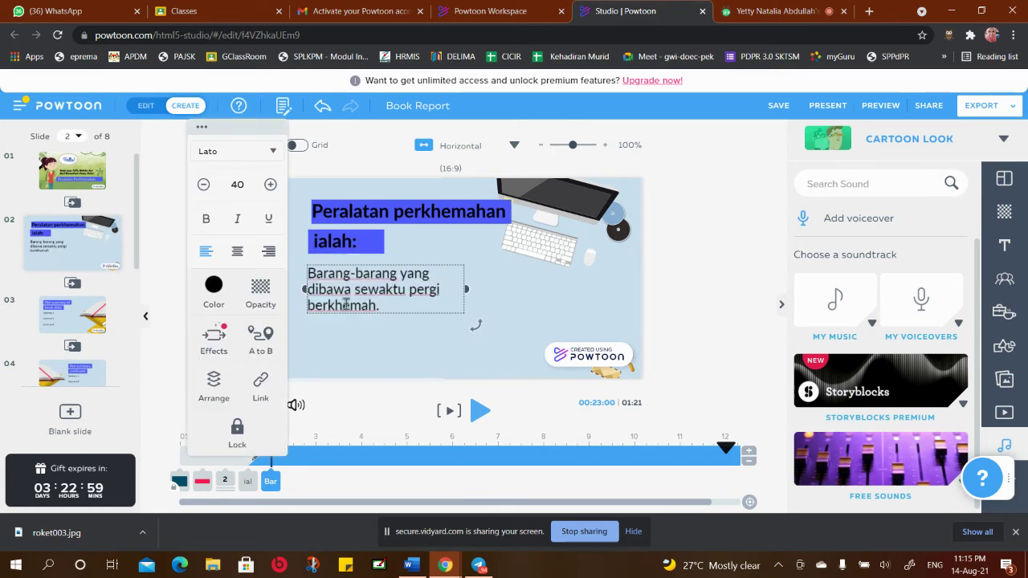
click(349, 340)
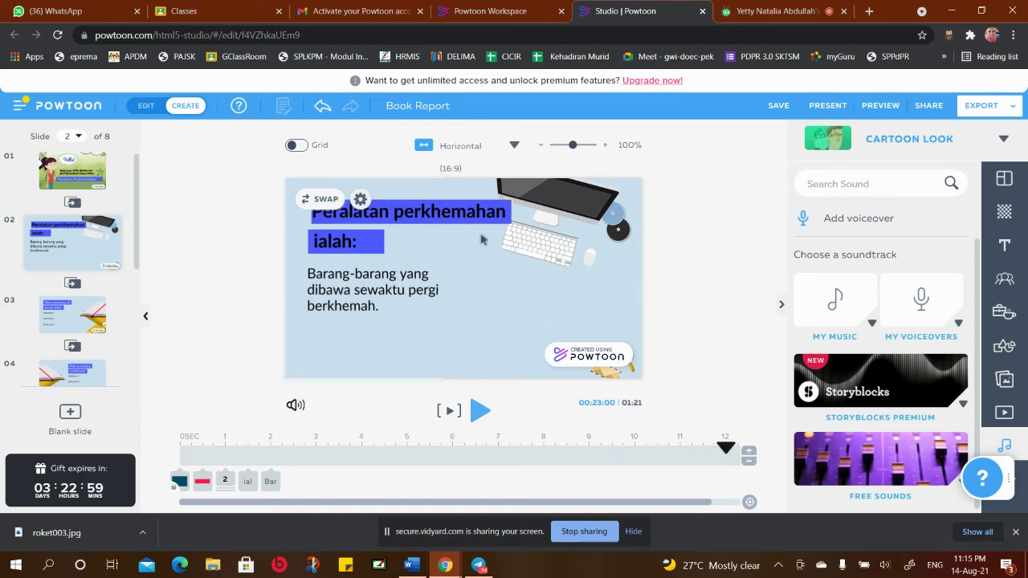
Show the slide background library and browse its image categories
click(1005, 214)
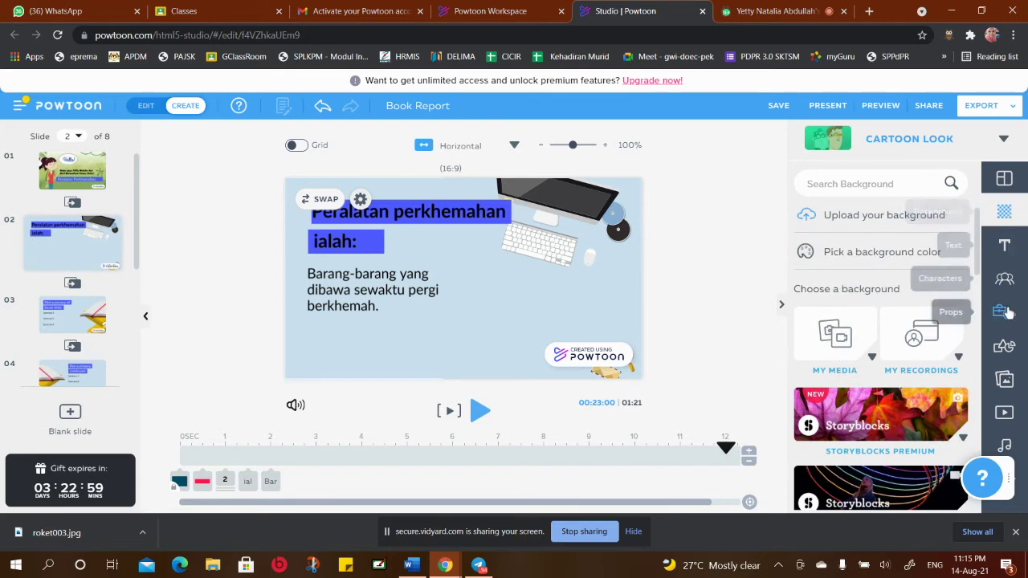
scroll(900, 370, down, 4)
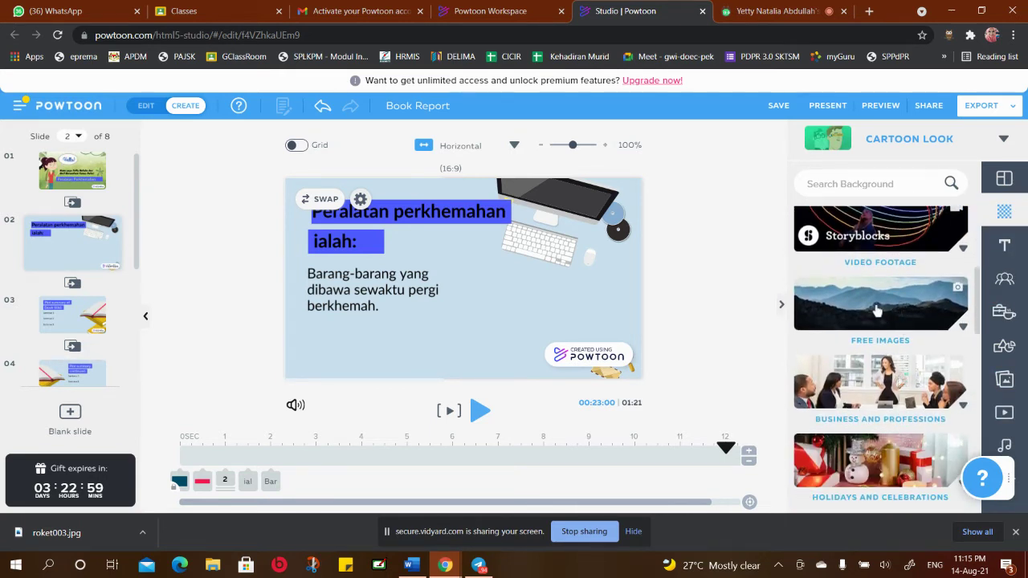
scroll(882, 307, down, 1)
scroll(882, 308, down, 3)
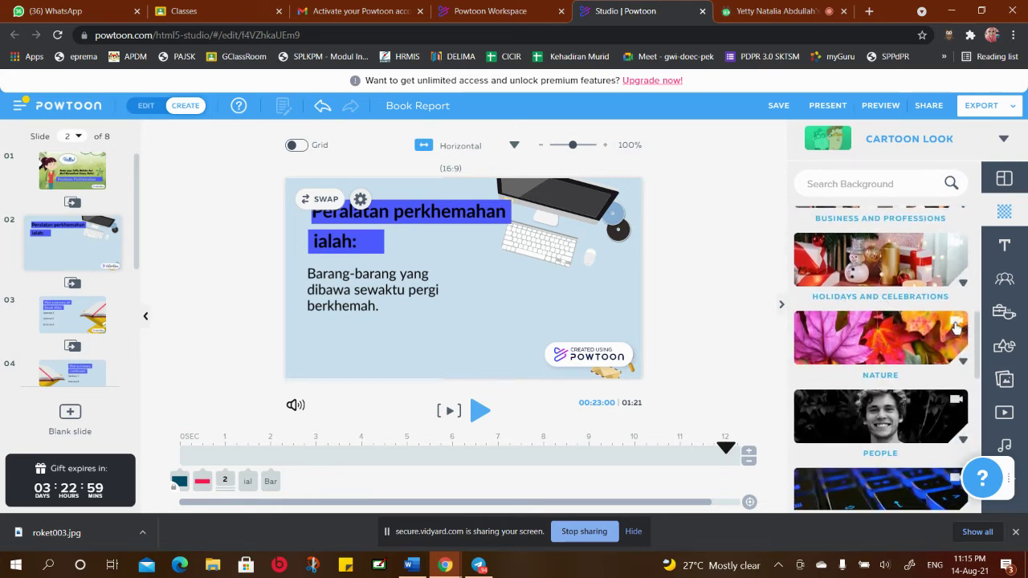
scroll(883, 347, down, 4)
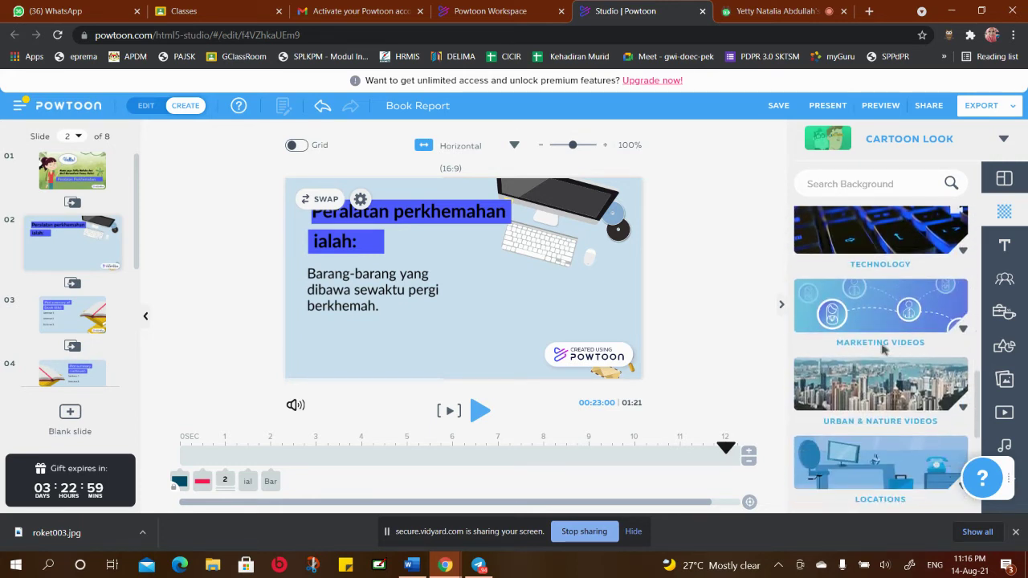
scroll(894, 344, down, 5)
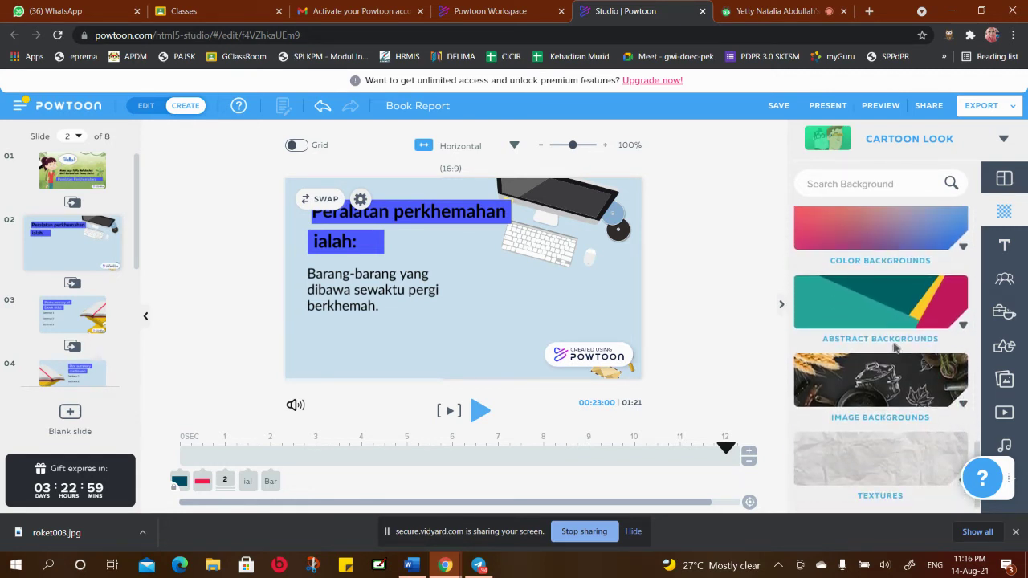
Search the backgrounds for 'camping', then clear the search
click(841, 189)
text(c)
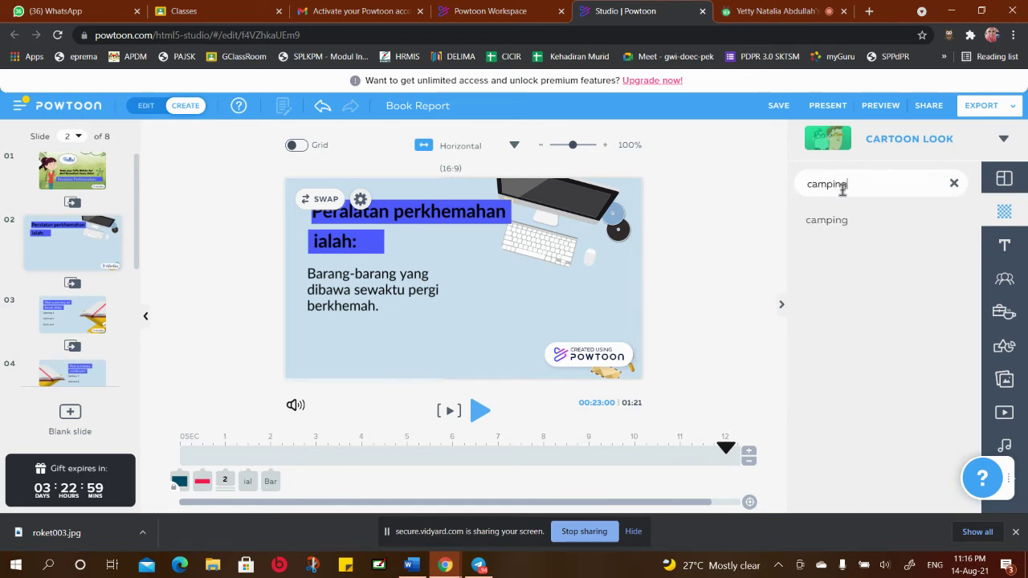
text(amping)
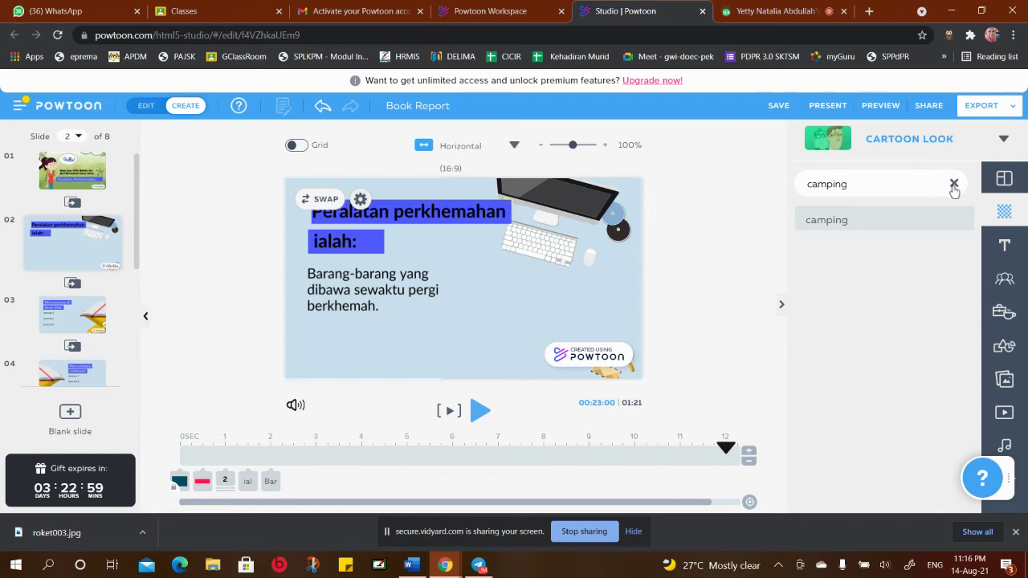
click(954, 184)
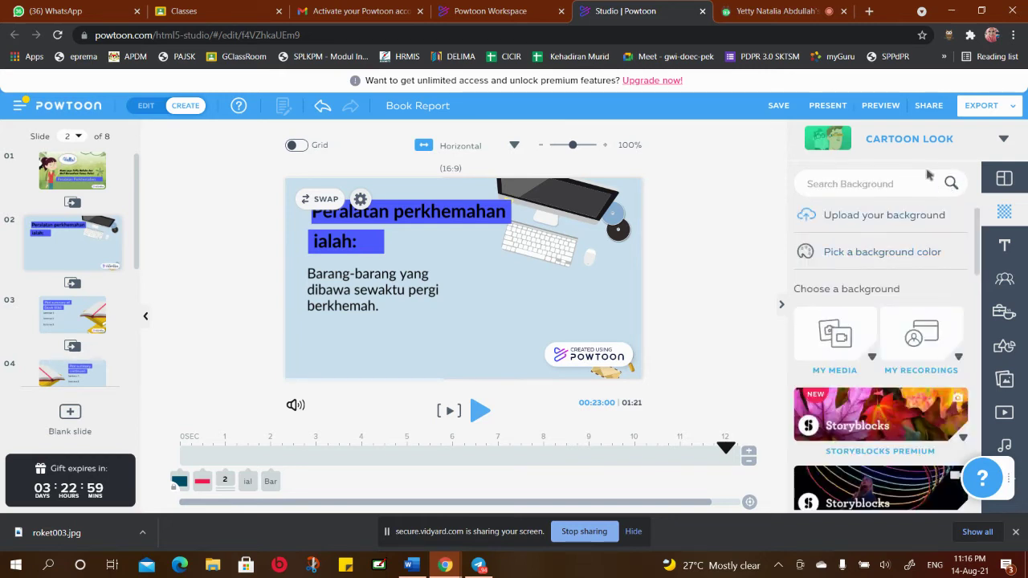
scroll(922, 369, down, 8)
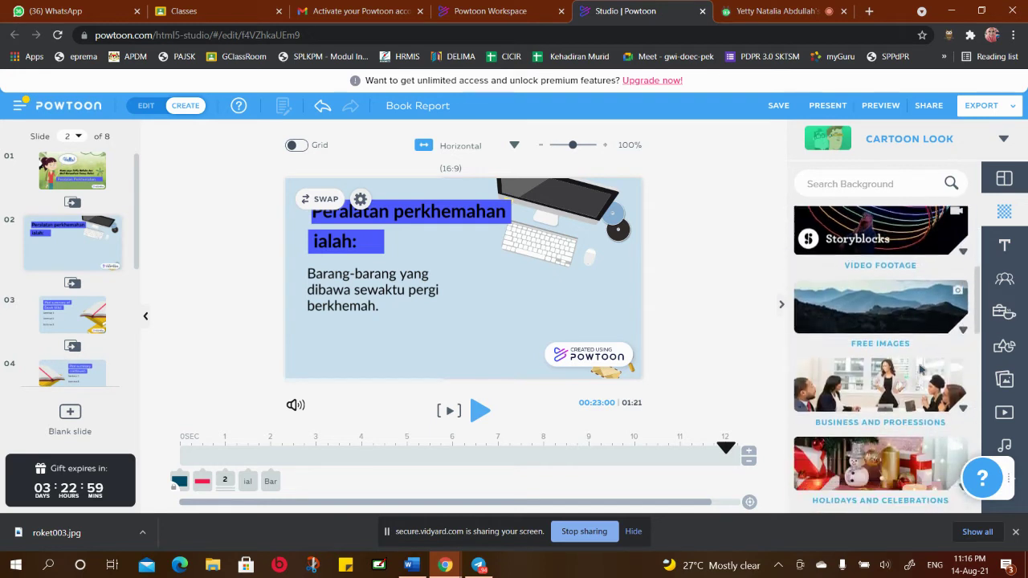
scroll(922, 376, up, 3)
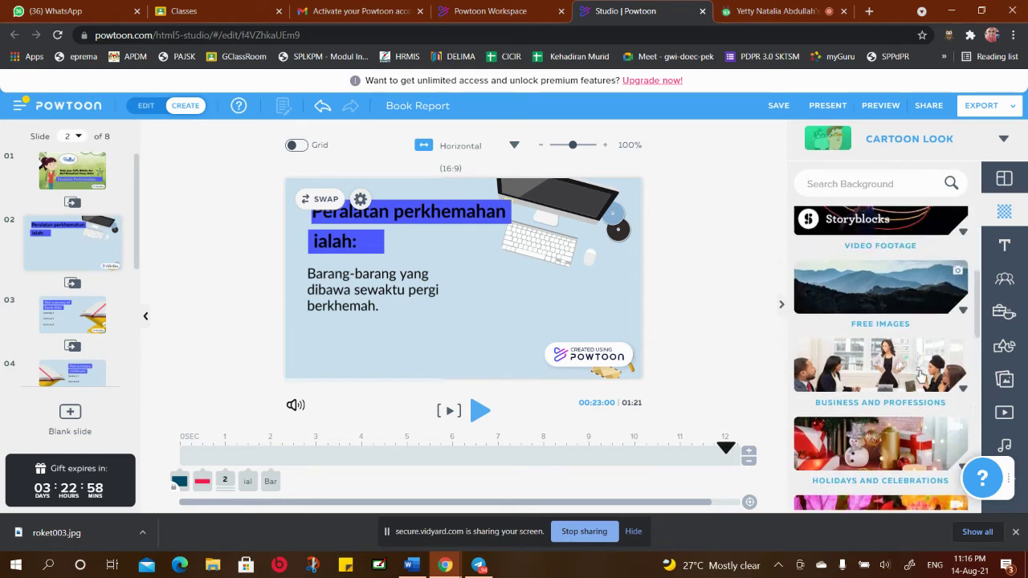
Set a mountain meadow photo from Free Images as slide 2's background
click(893, 313)
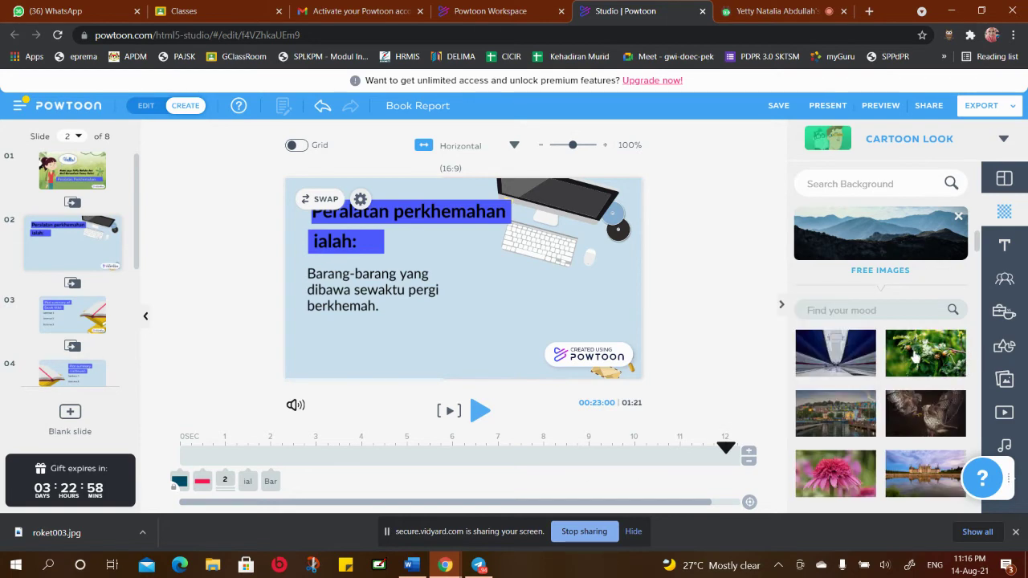
scroll(921, 340, down, 5)
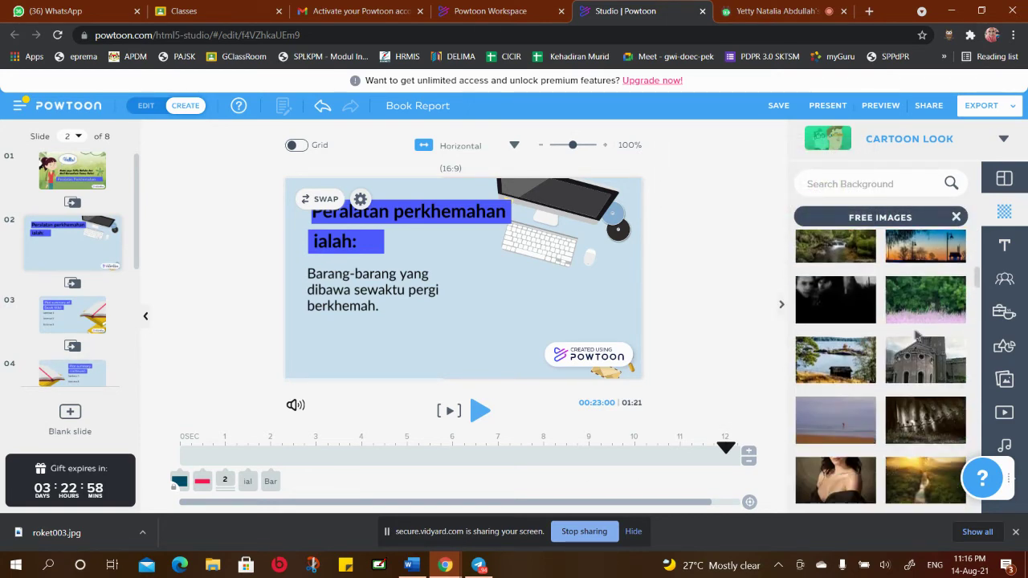
scroll(917, 336, down, 3)
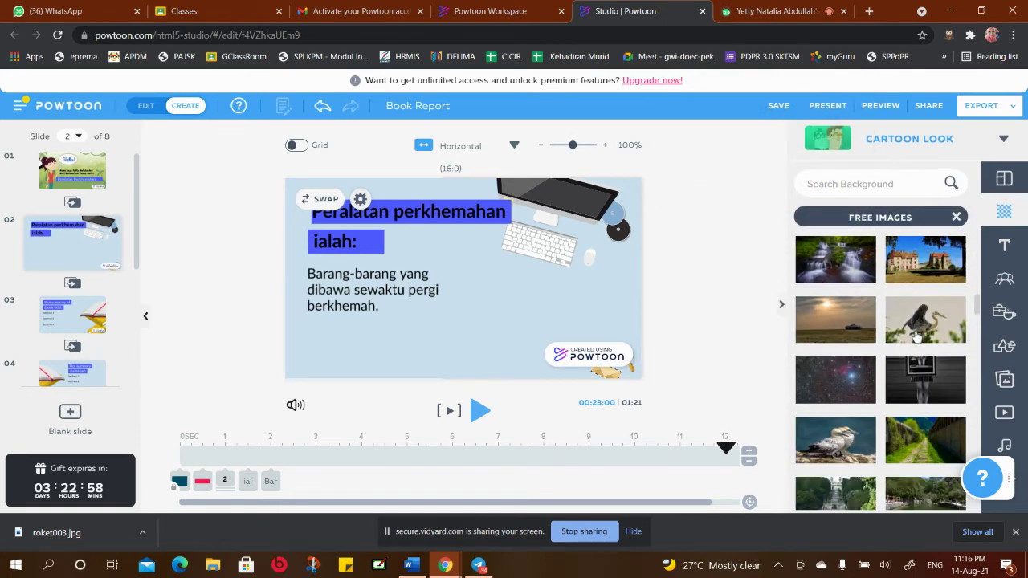
scroll(916, 338, down, 4)
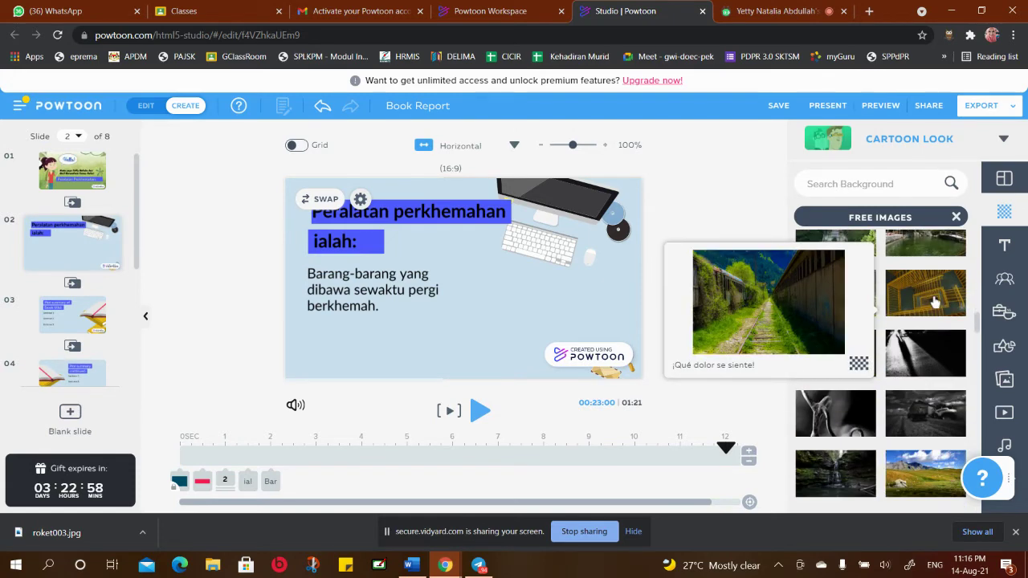
scroll(937, 263, down, 2)
scroll(937, 263, down, 3)
click(928, 282)
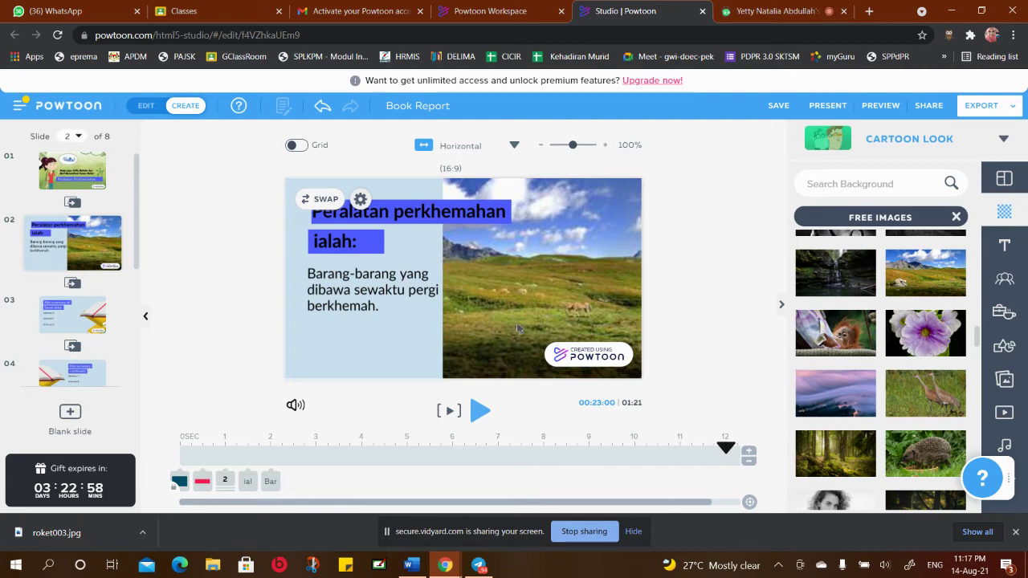
Swap the meadow for the 'Badlands Sunset' grassland photo
scroll(880, 315, down, 2)
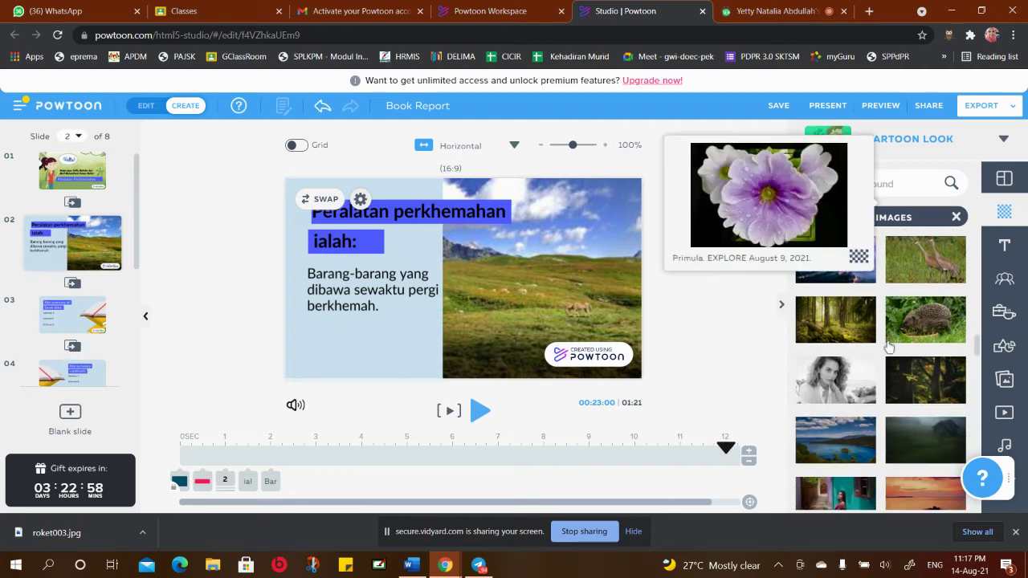
scroll(916, 402, down, 4)
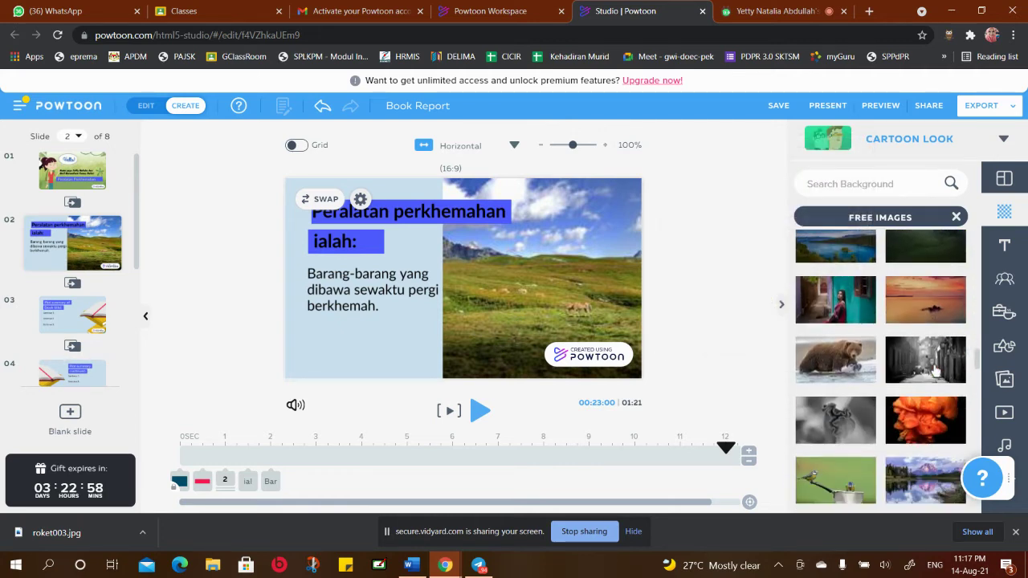
scroll(936, 369, down, 5)
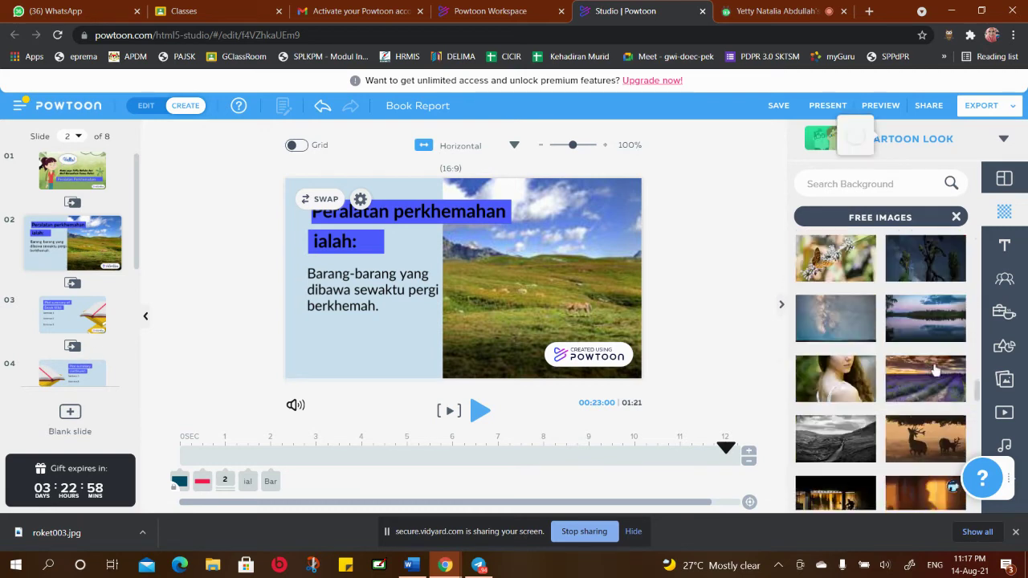
scroll(935, 369, down, 4)
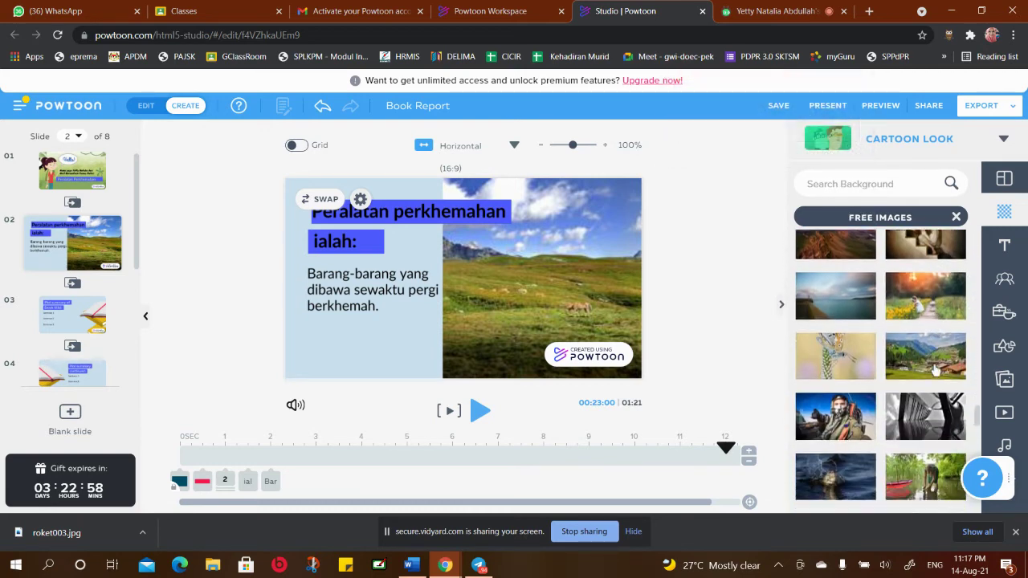
scroll(919, 289, down, 3)
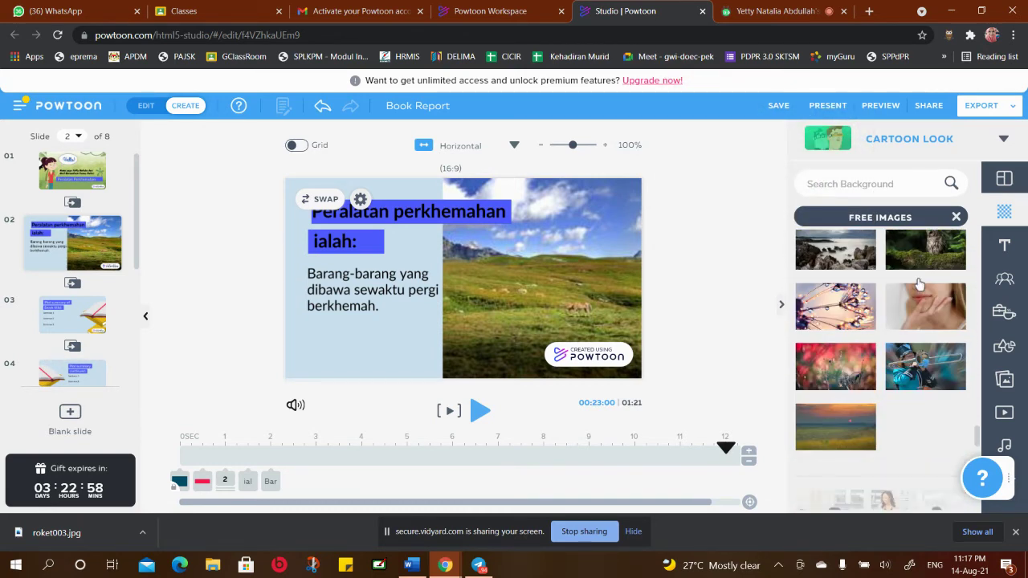
scroll(920, 281, down, 1)
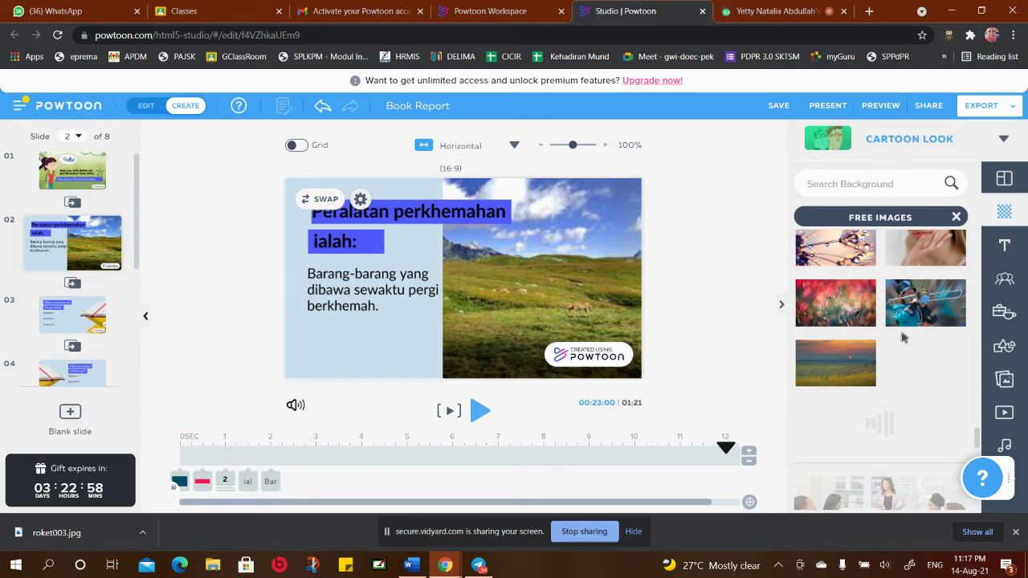
click(829, 359)
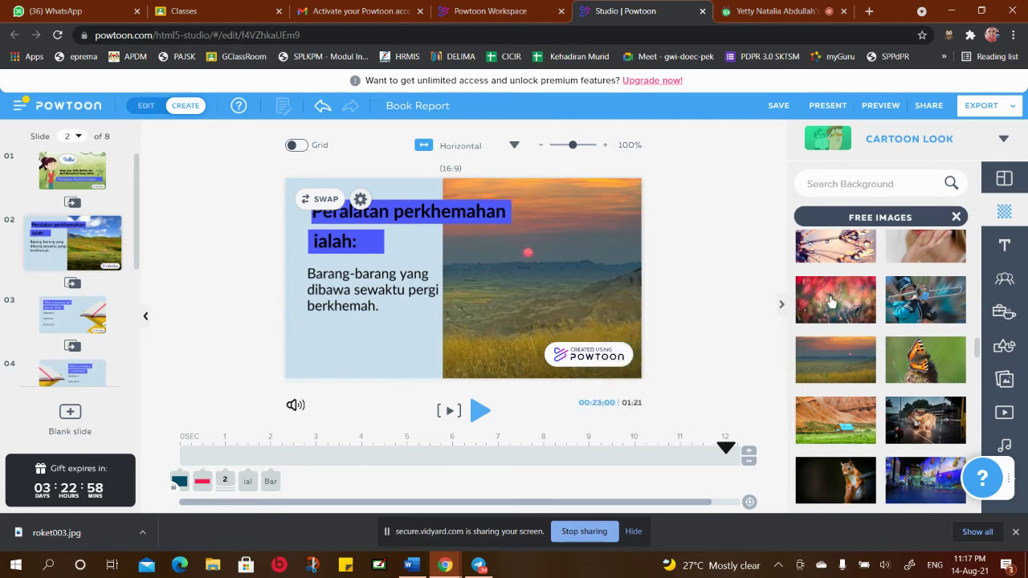
scroll(859, 354, down, 10)
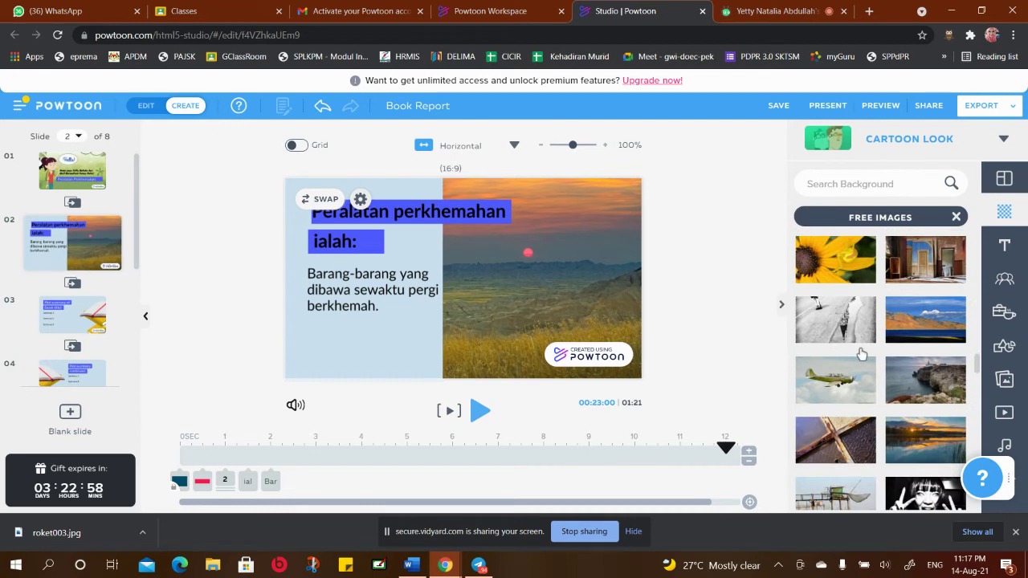
scroll(861, 353, down, 5)
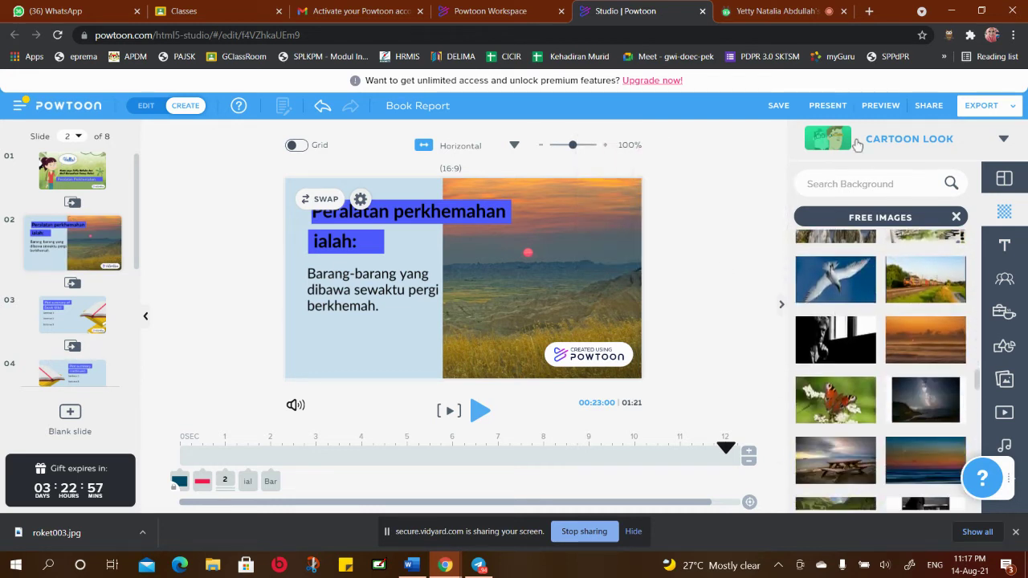
click(836, 184)
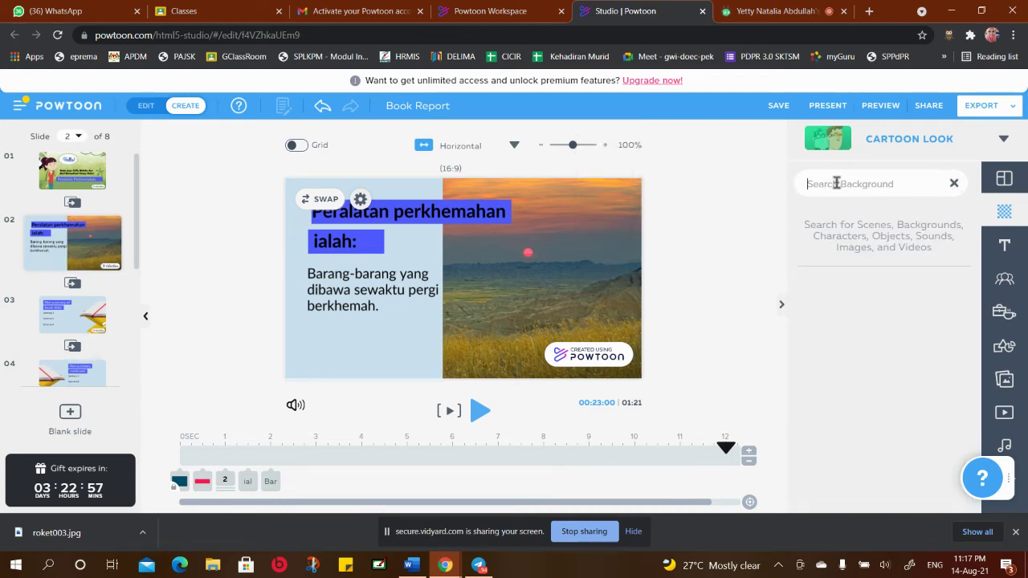
Search backgrounds for 'nature' and apply the yellow-flower video clip
text(nature)
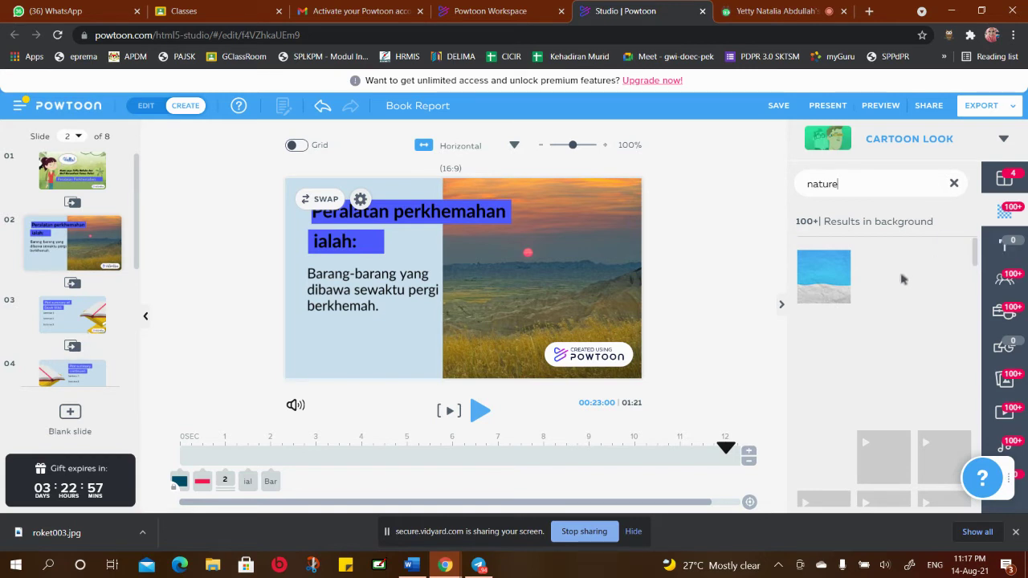
scroll(918, 341, down, 5)
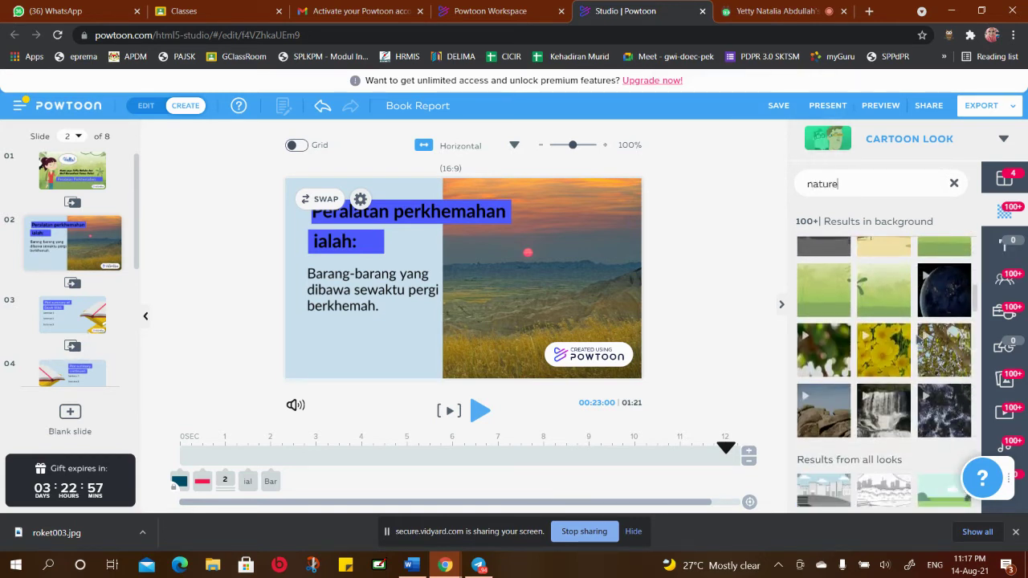
scroll(918, 339, down, 2)
scroll(918, 341, up, 2)
mouse_move(893, 353)
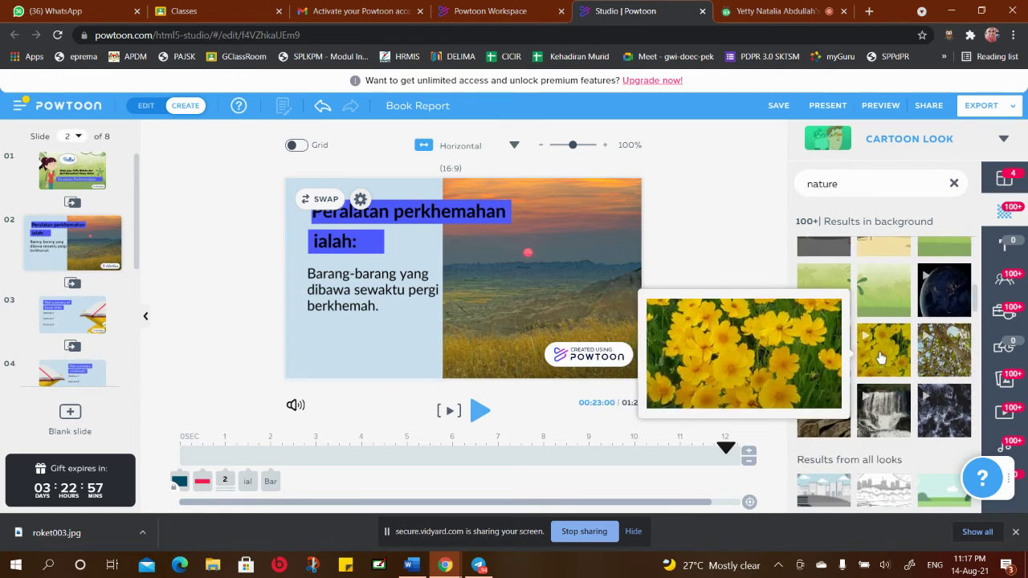
click(881, 353)
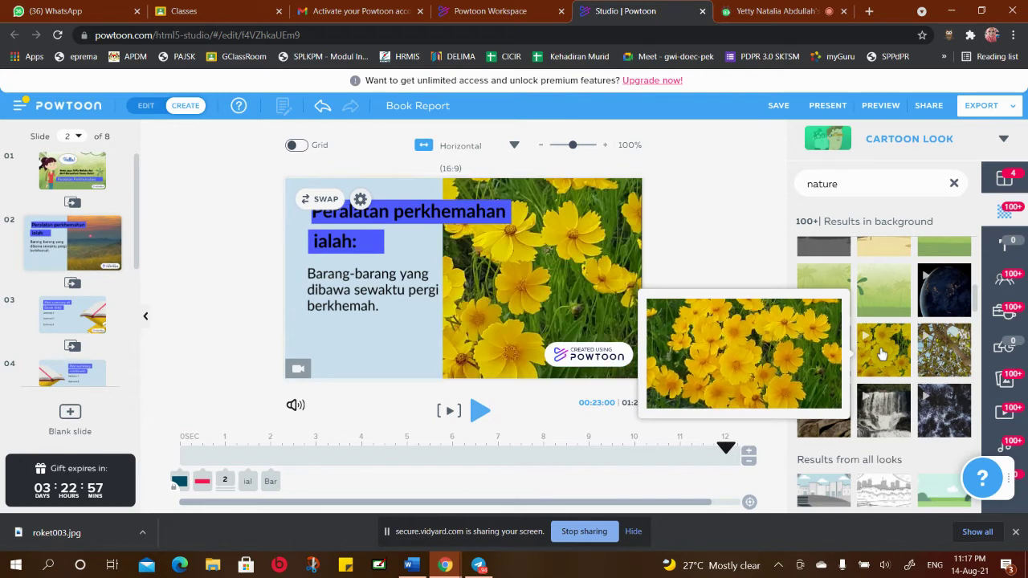
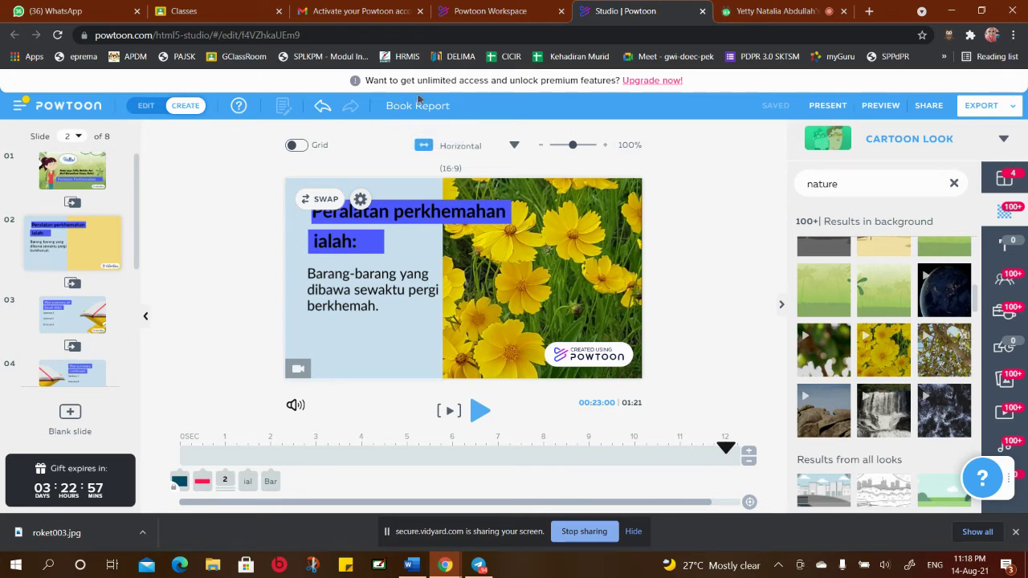
Retitle the project 'Peralatan Perkhemahan' and bring up slide 1's Hello! scene
click(459, 106)
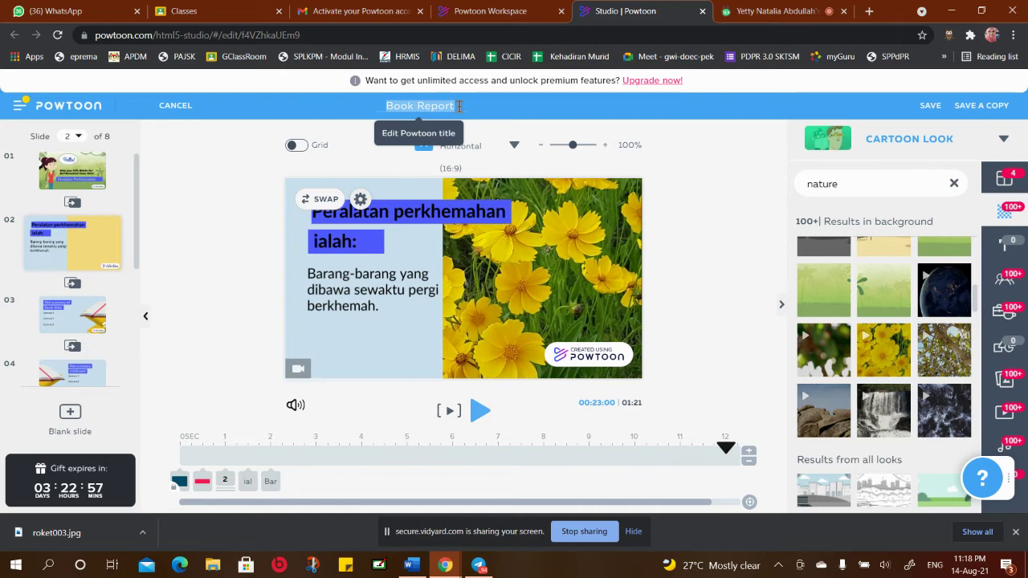
text(Pe)
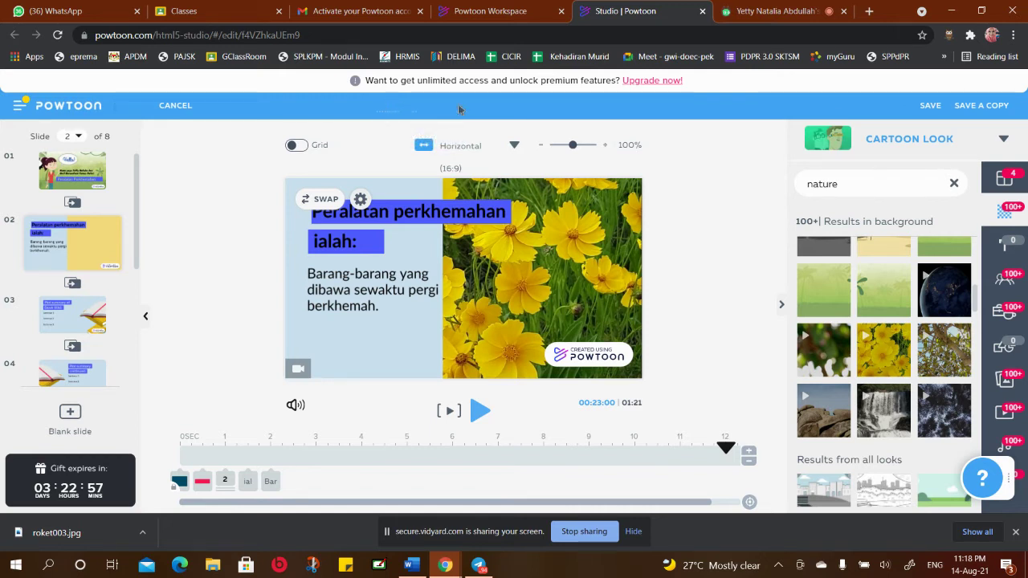
text(Peralatan Pe)
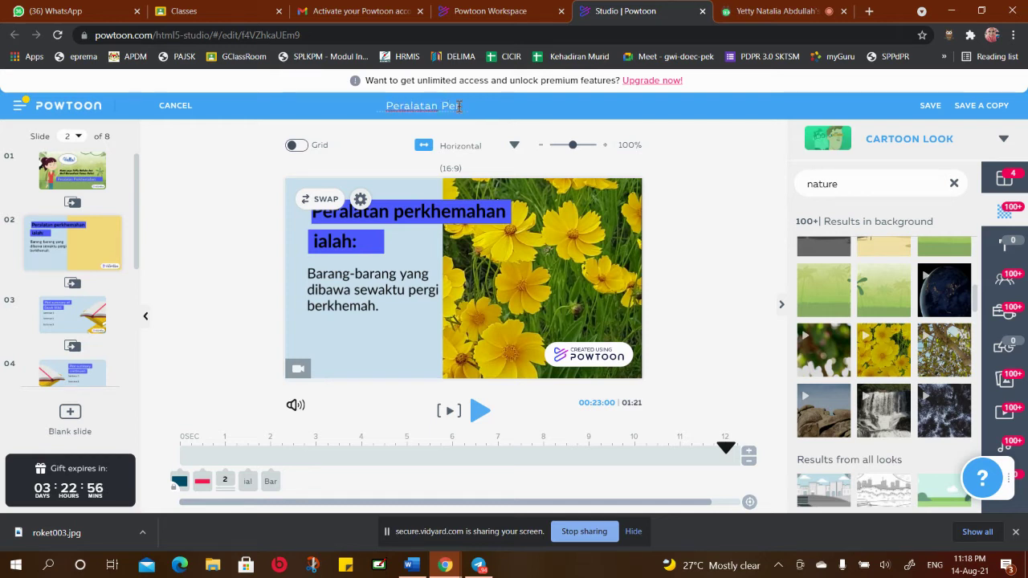
text(rkhemahan)
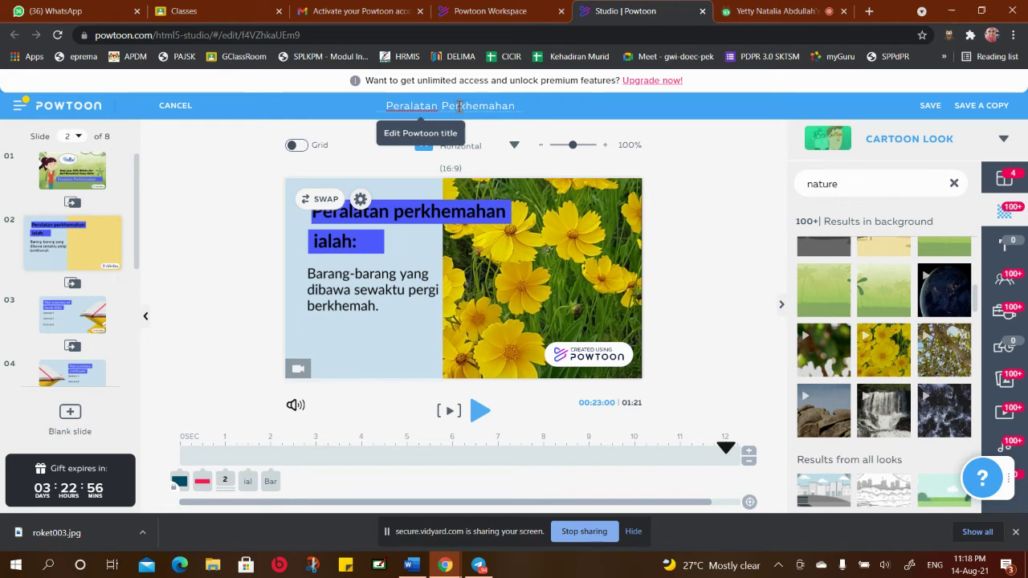
click(705, 160)
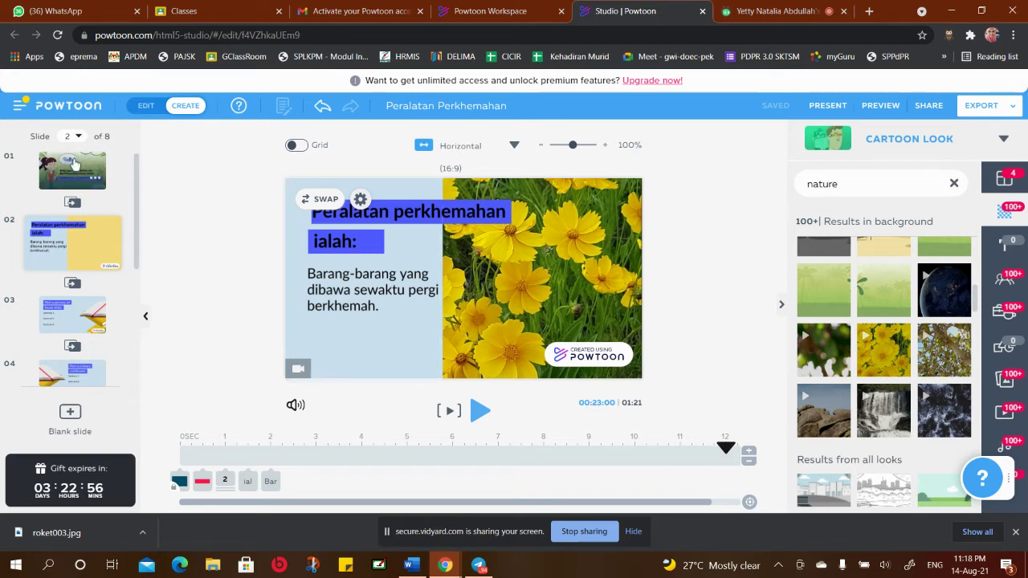
click(74, 164)
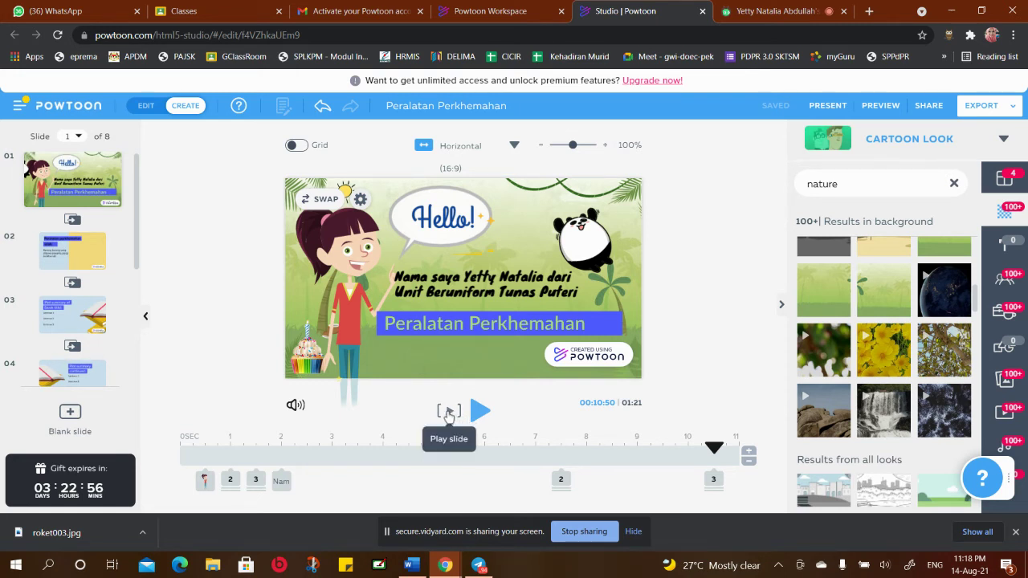
Preview slides 1 and 2, then open slide 3 with its Plot summary layout
click(452, 412)
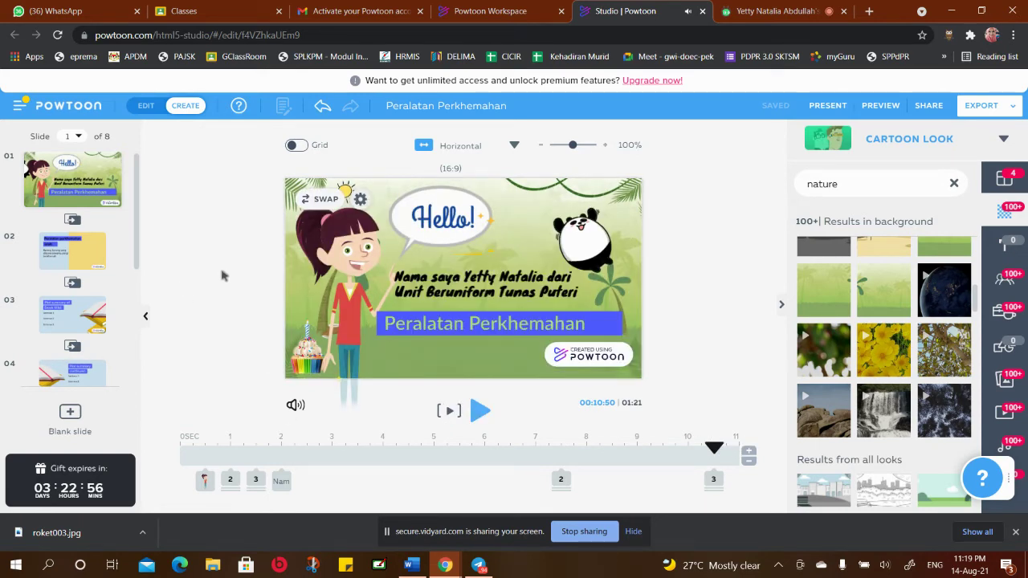
click(86, 259)
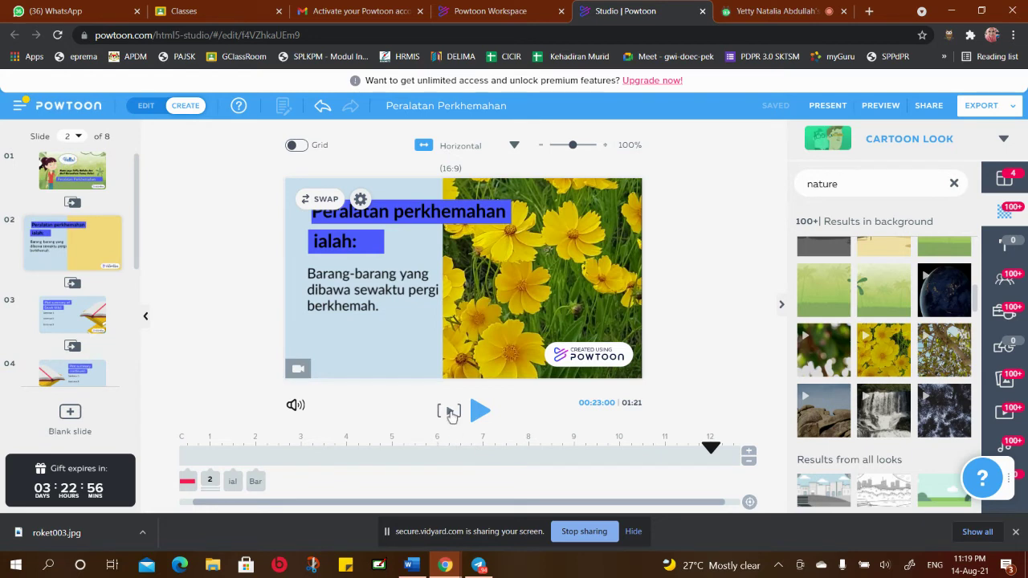
click(451, 412)
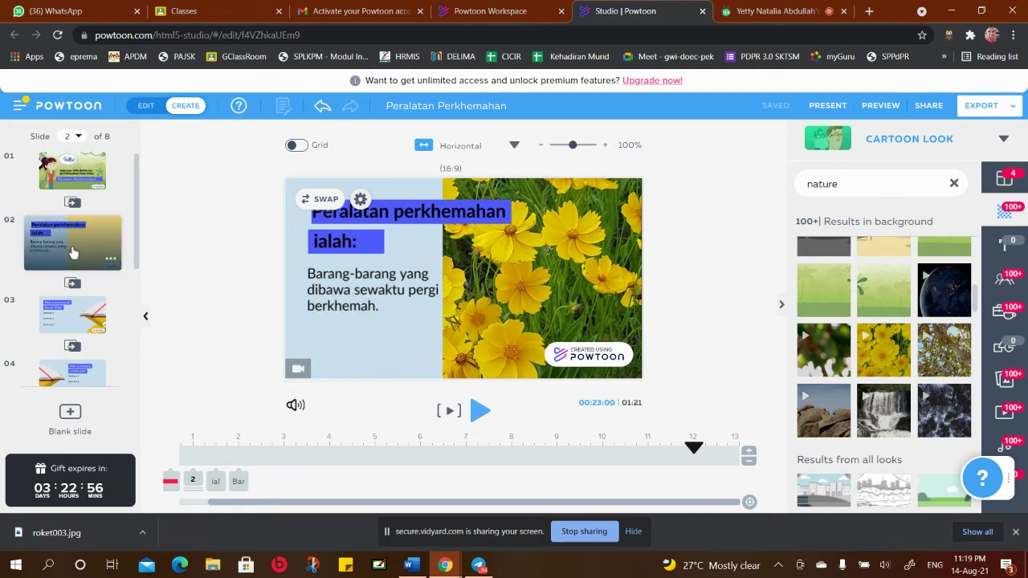
scroll(72, 253, down, 5)
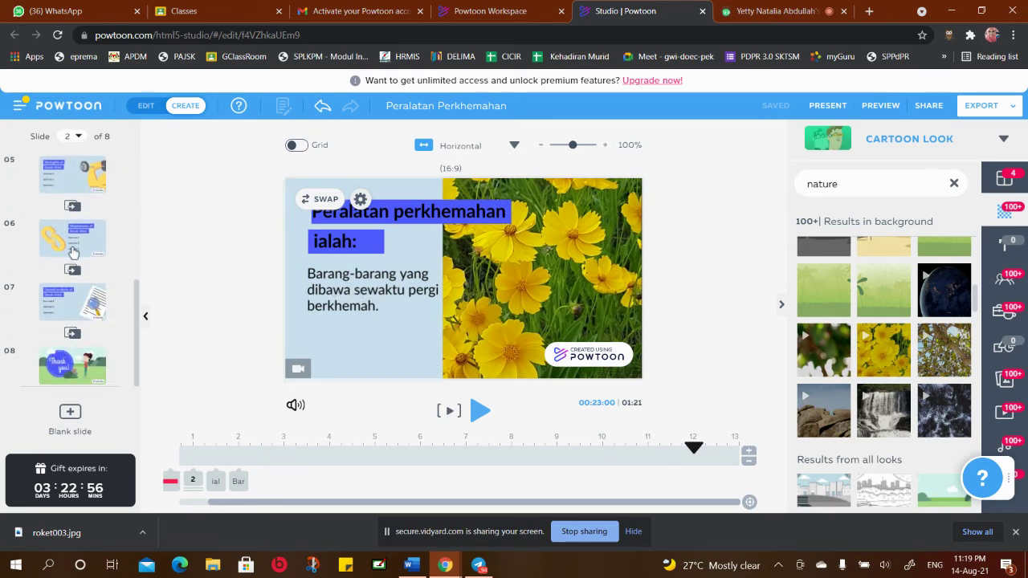
scroll(72, 253, up, 5)
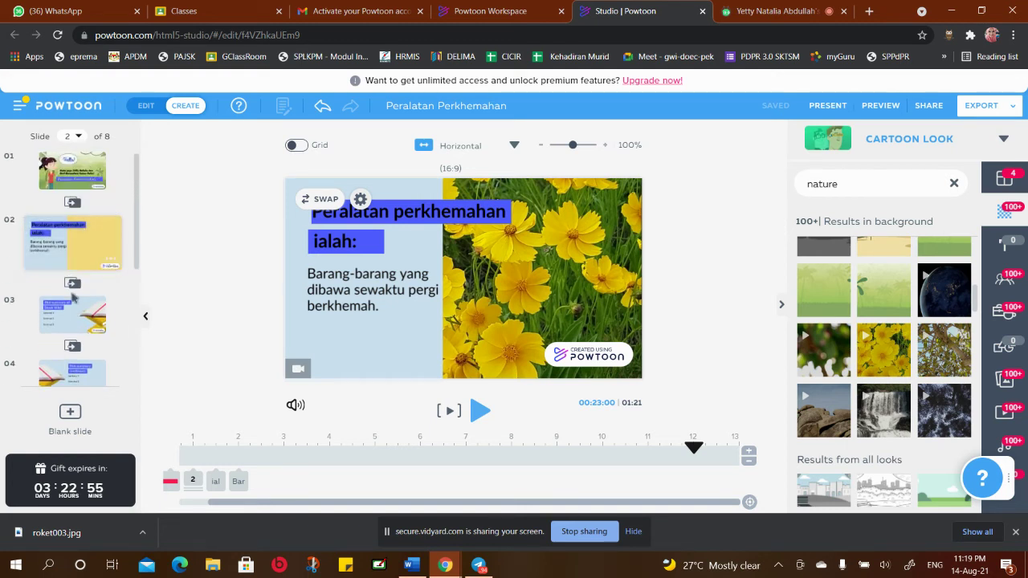
click(68, 319)
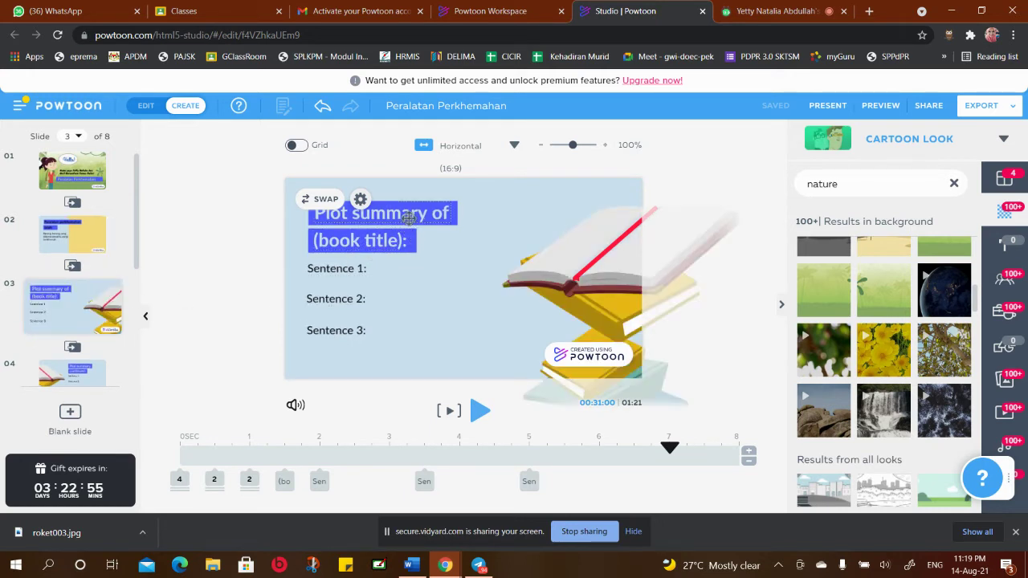
Retype the heading as 'Contoh peralatan perkhemahan', widen its box and make it black
click(411, 220)
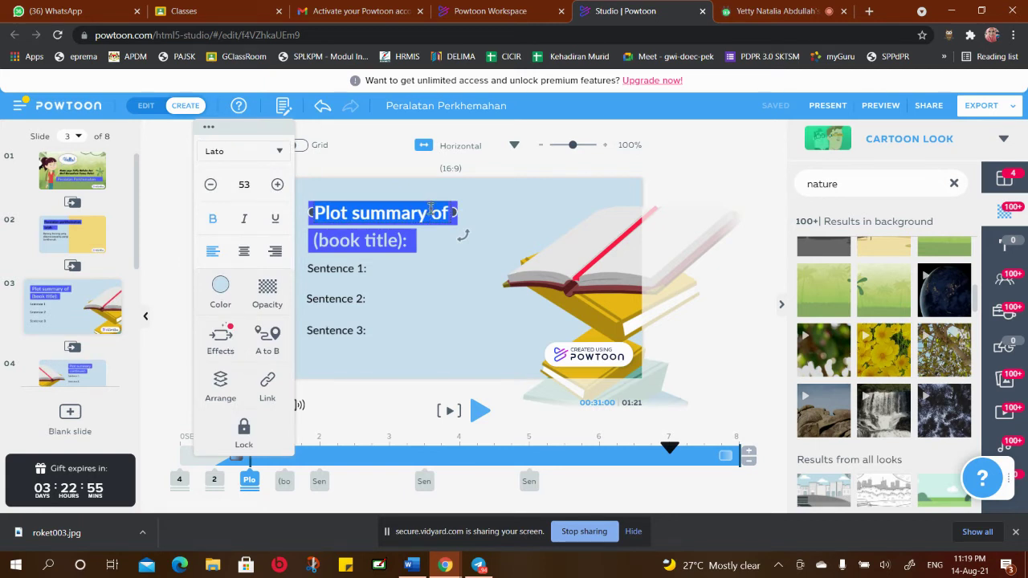
text(Co)
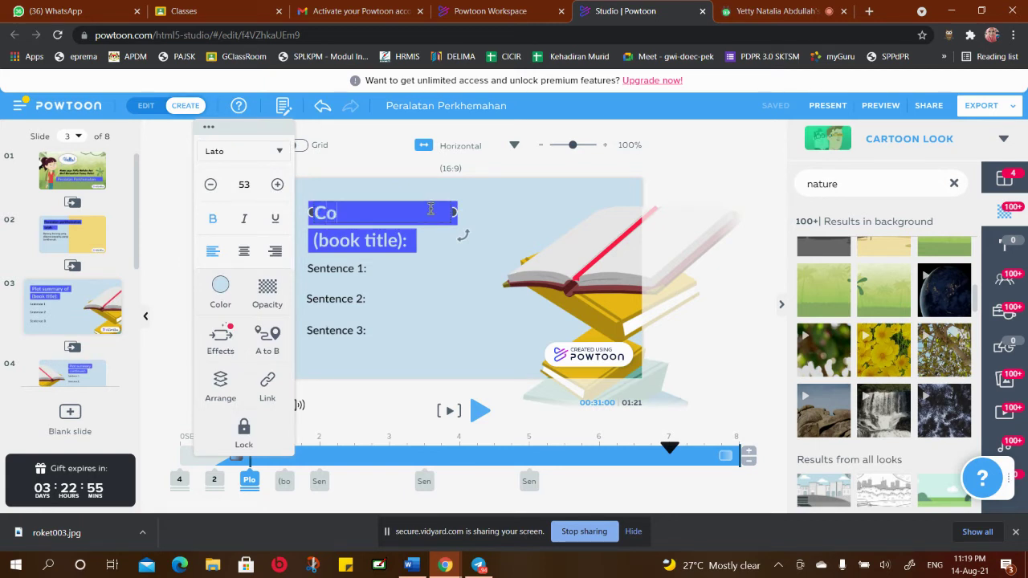
text(ntoh peralat)
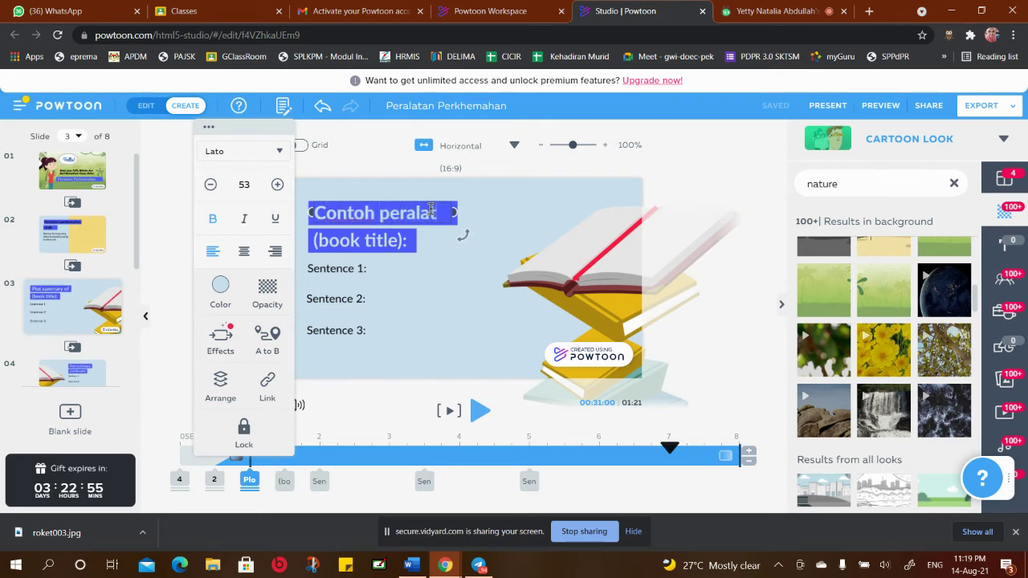
text(an perkhe)
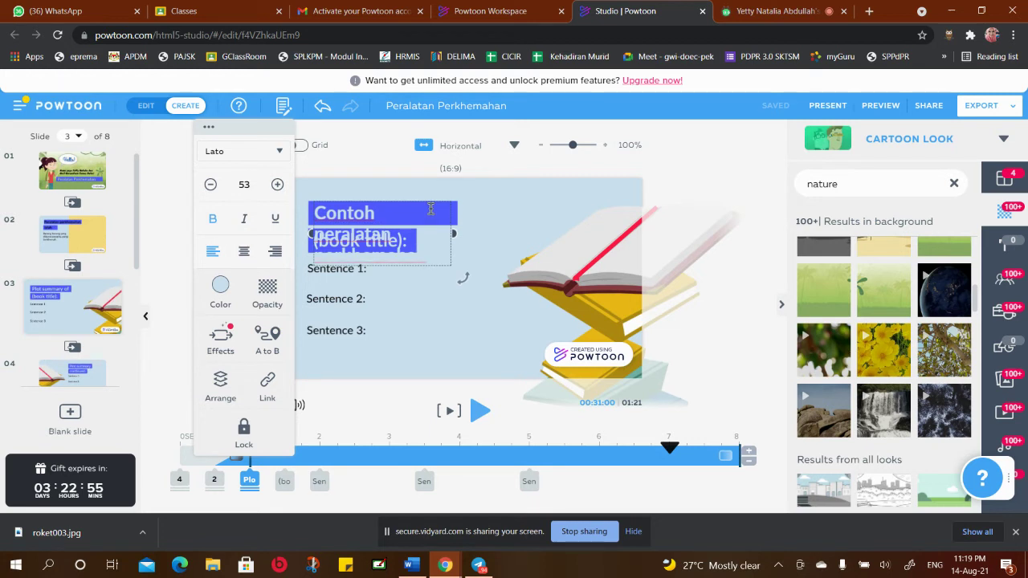
drag(457, 234, 524, 224)
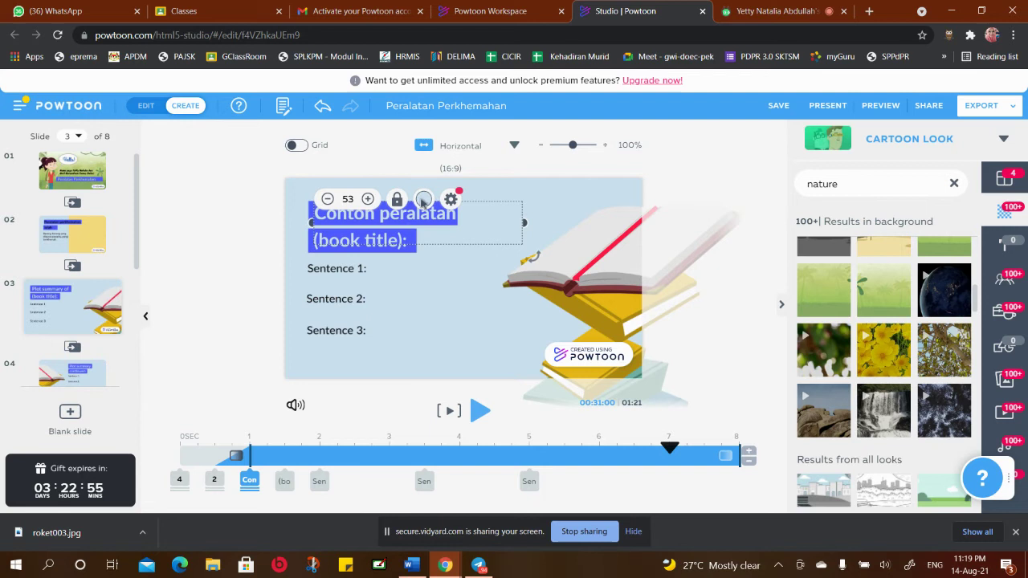
click(423, 198)
click(273, 283)
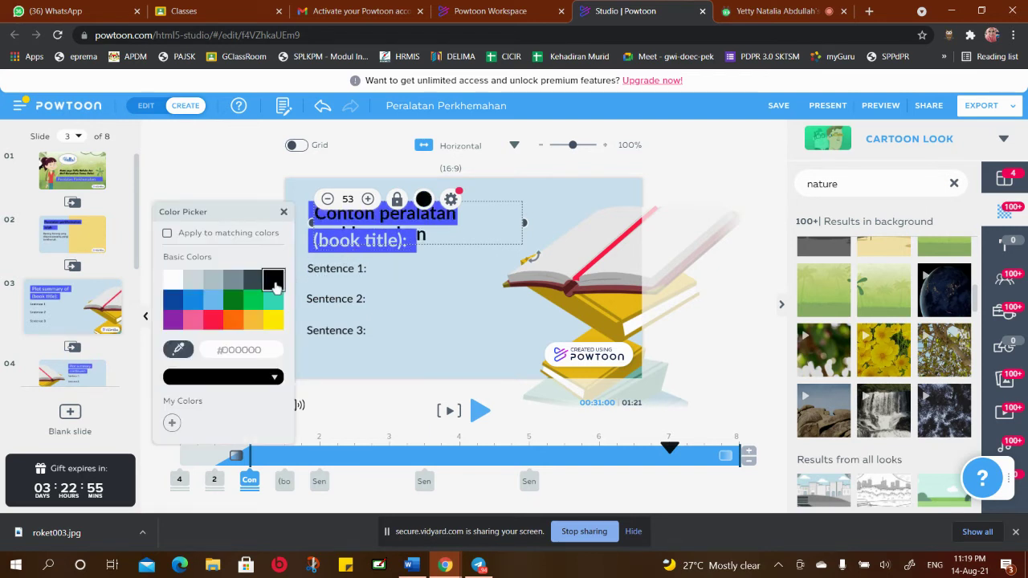
drag(524, 222, 600, 218)
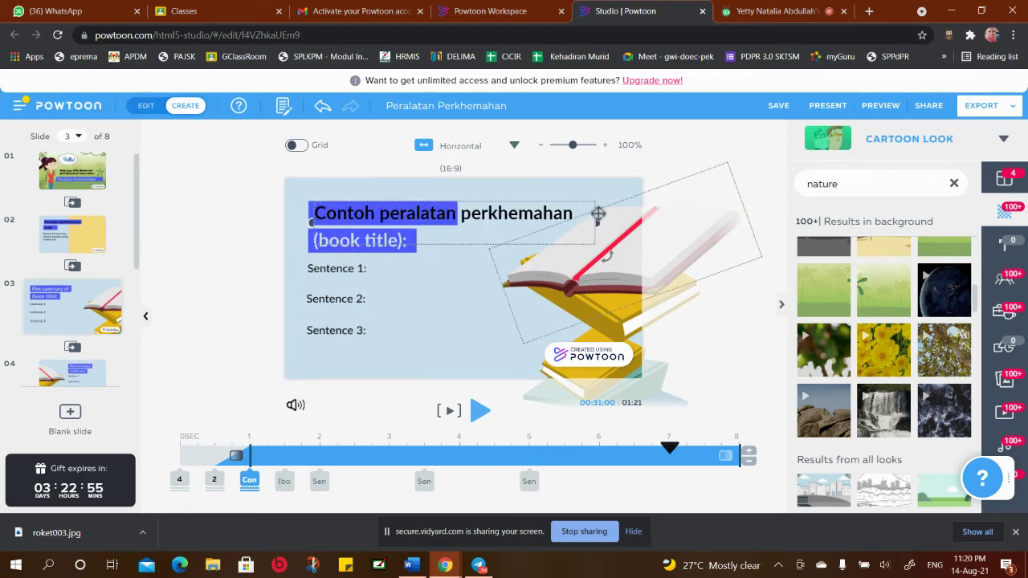
double_click(571, 213)
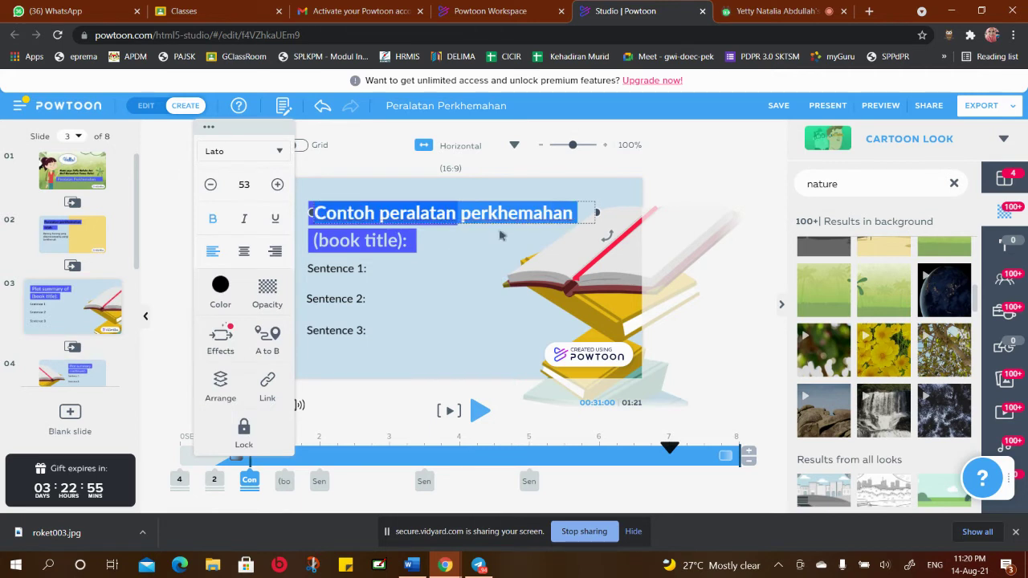
click(460, 273)
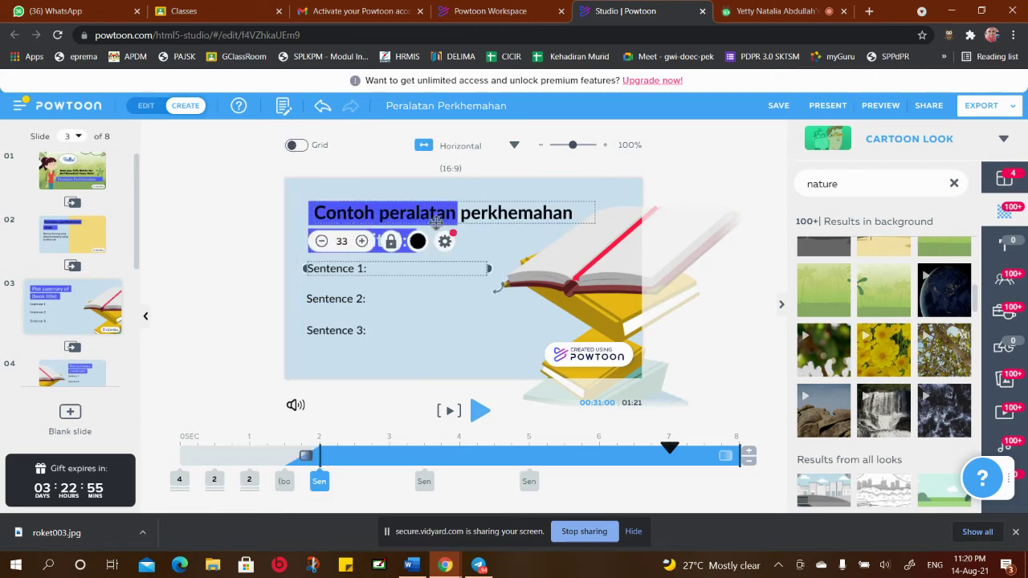
Stretch the blue highlight across the heading and move the heading up onto it
click(441, 213)
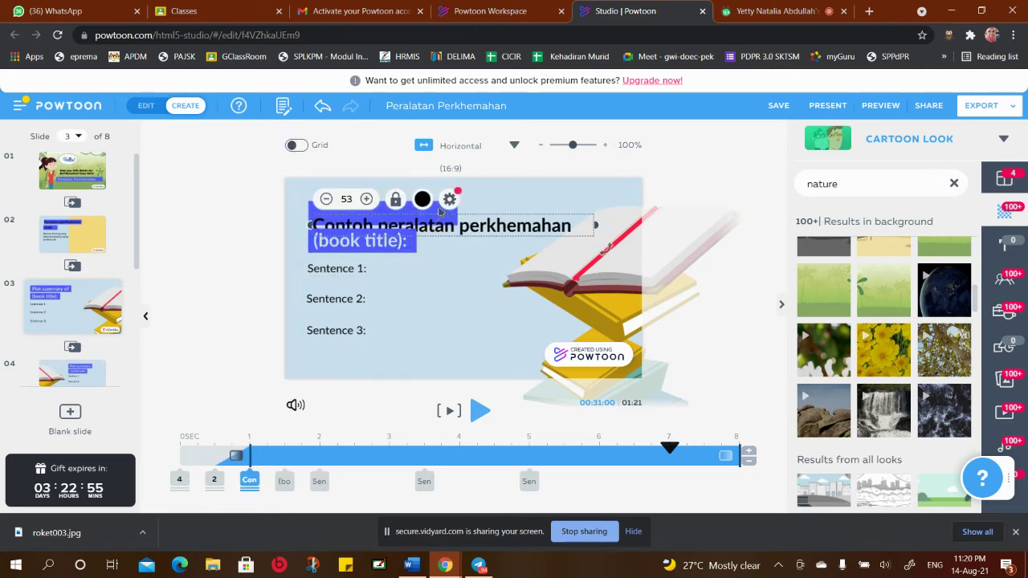
click(434, 212)
drag(440, 212, 573, 208)
click(514, 257)
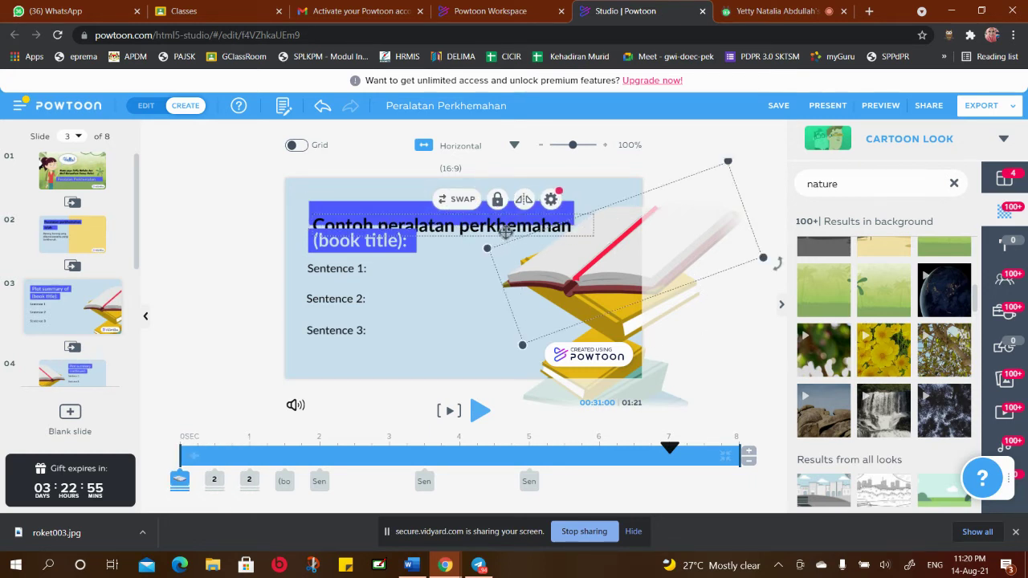
drag(484, 232, 482, 212)
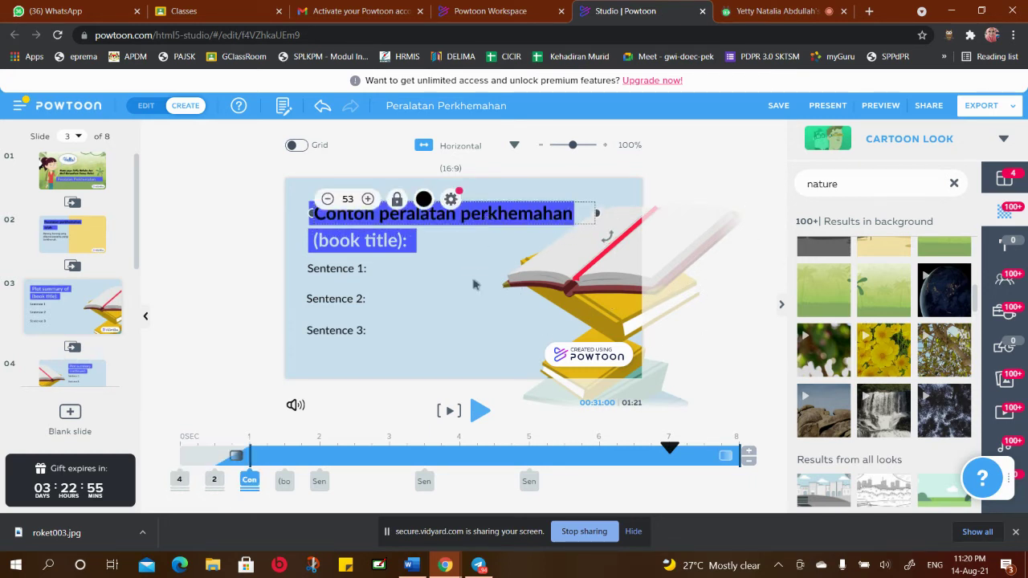
Replace the '(book title):' line with 'ialah' and colour it black
click(389, 235)
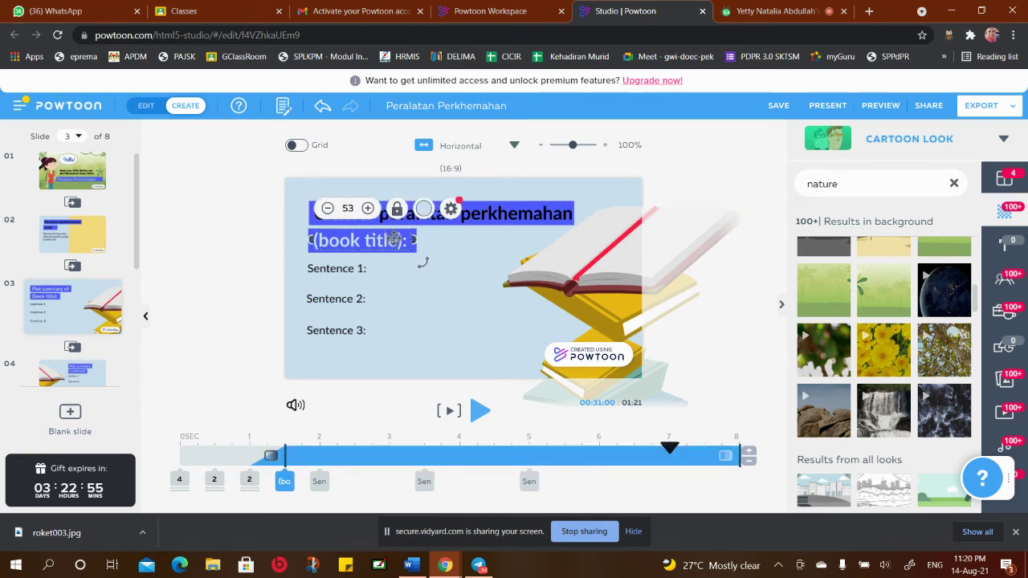
key(BackSpace)
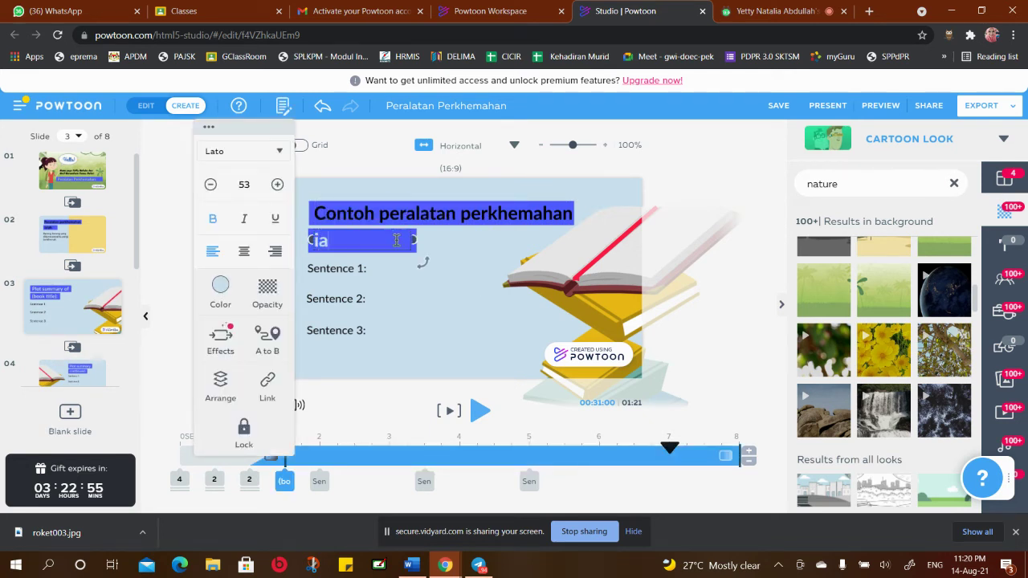
text(ialah)
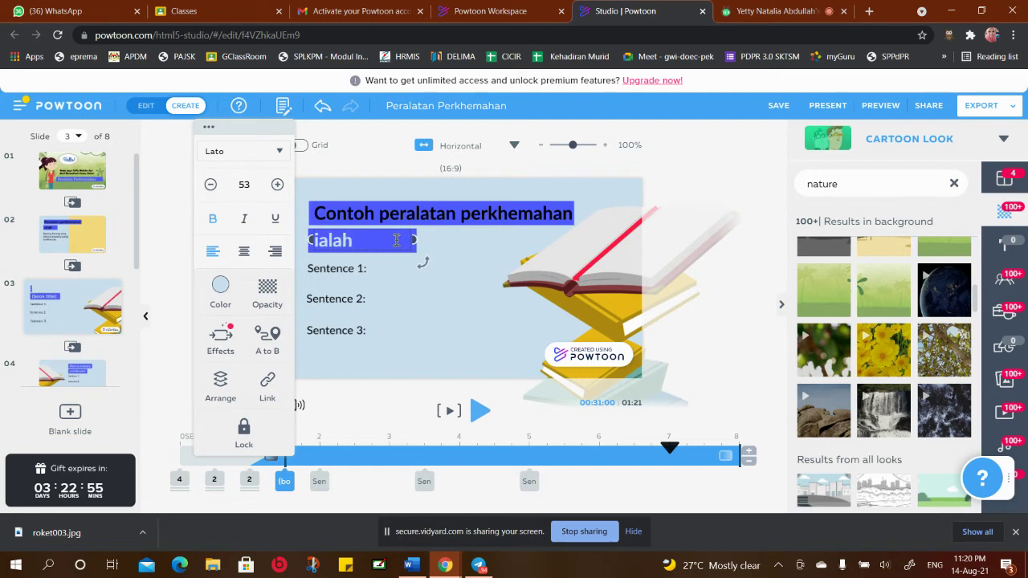
drag(357, 241, 315, 242)
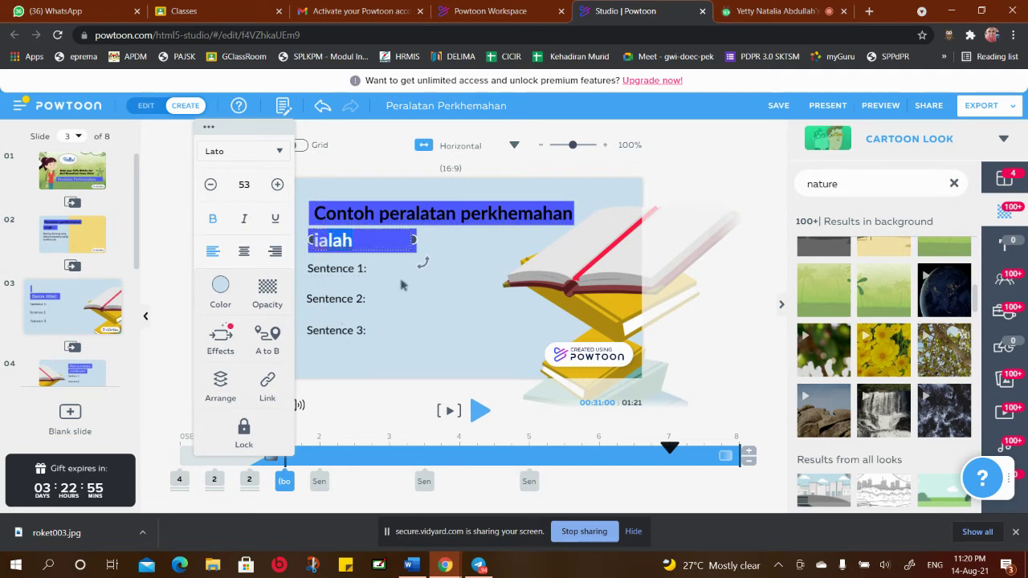
key(Escape)
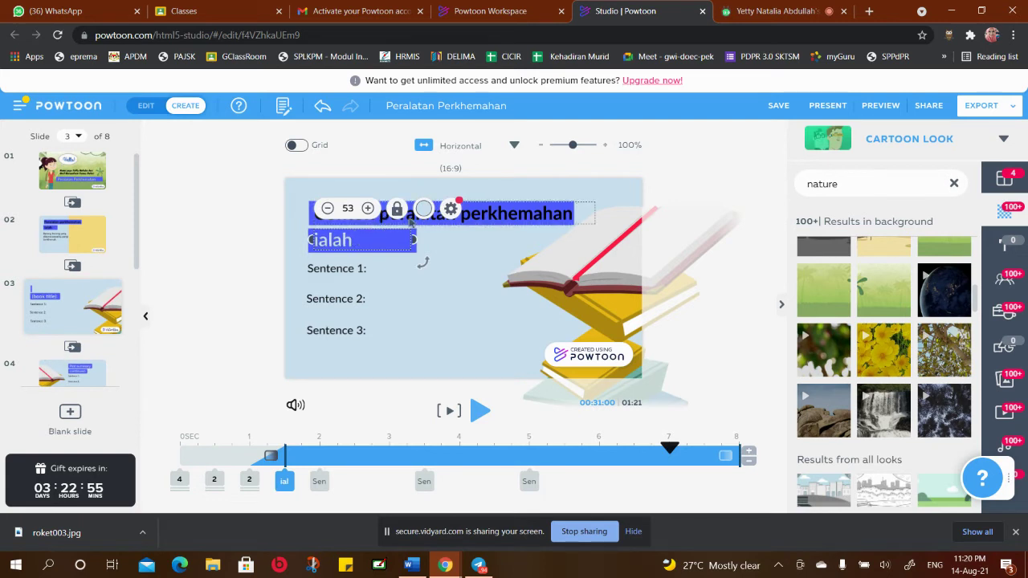
click(424, 209)
click(273, 295)
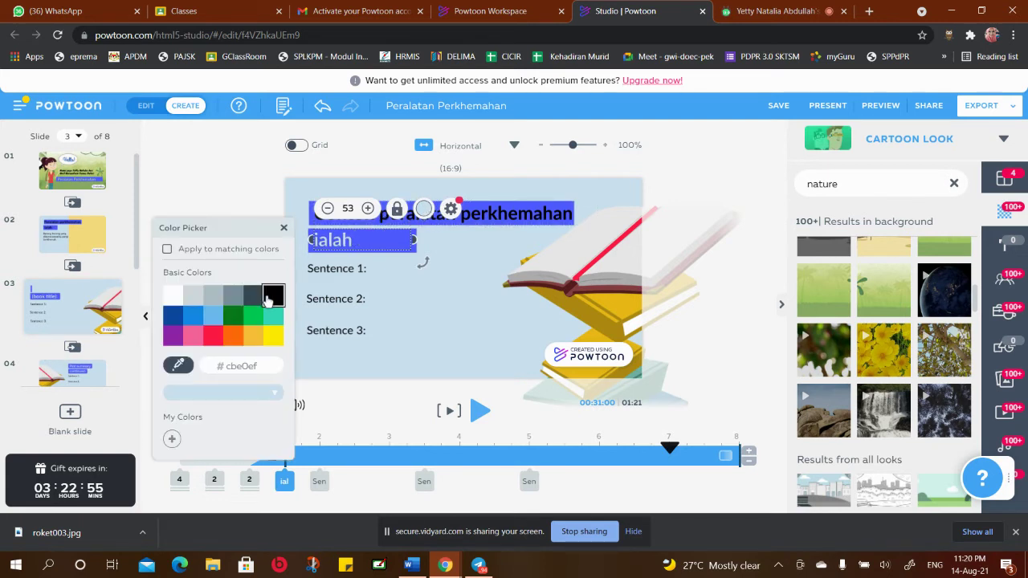
click(450, 277)
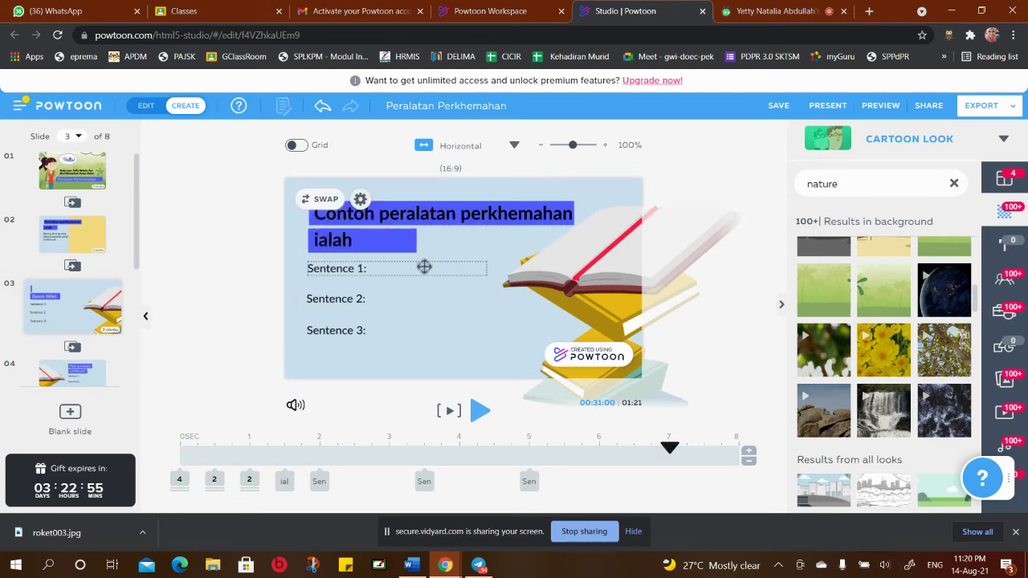
click(436, 327)
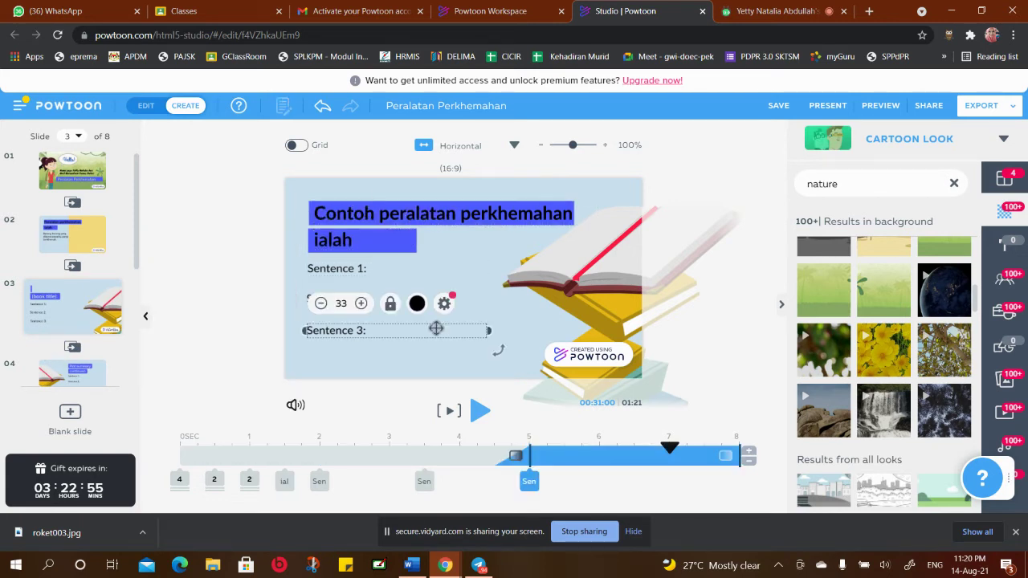
Rewrite the Sentence 1–3 placeholders as '1. Khemah', '2. Tali' and '3. Peralatan memasak'
click(580, 196)
click(342, 270)
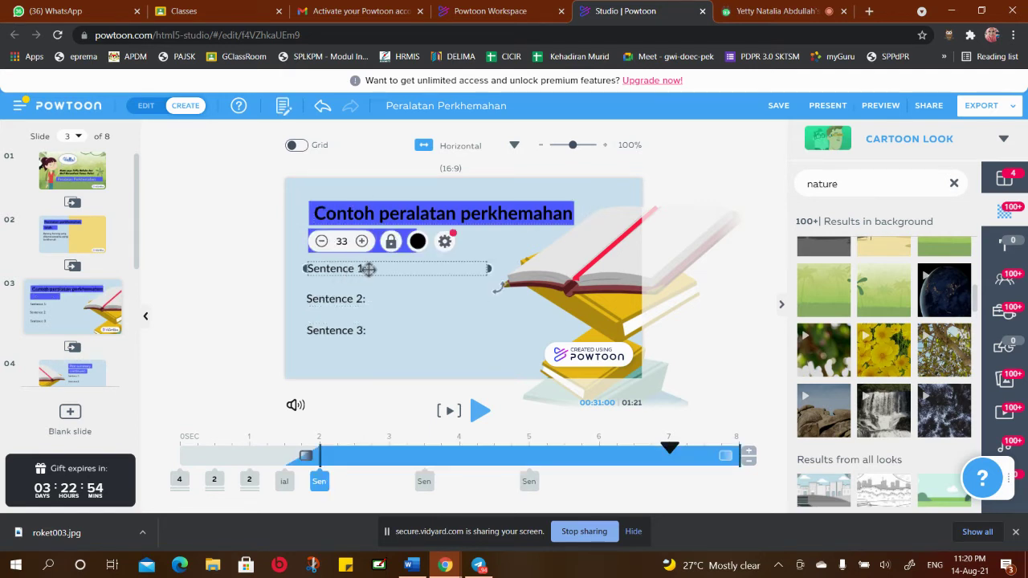
double_click(364, 268)
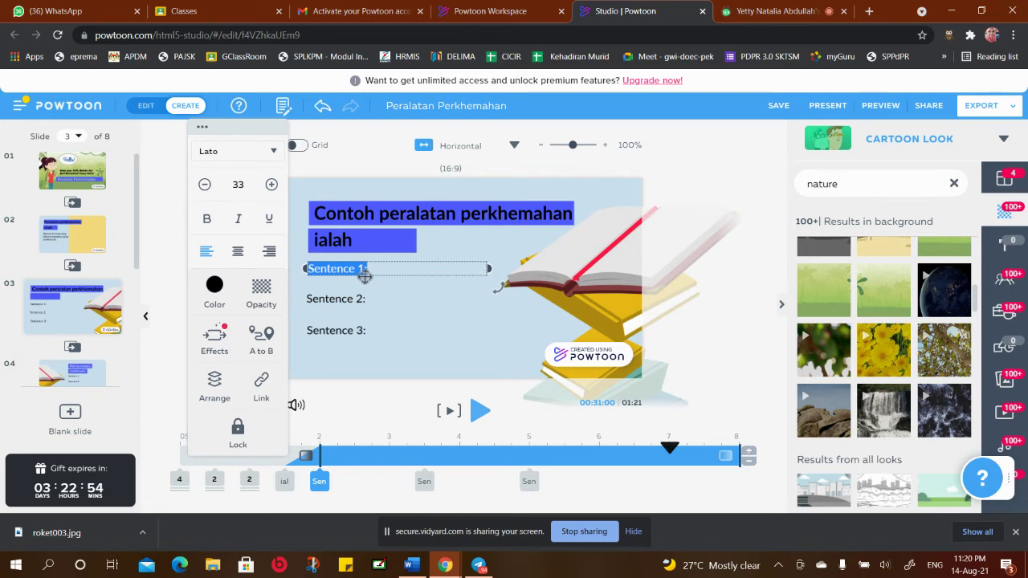
text(1. Khemah)
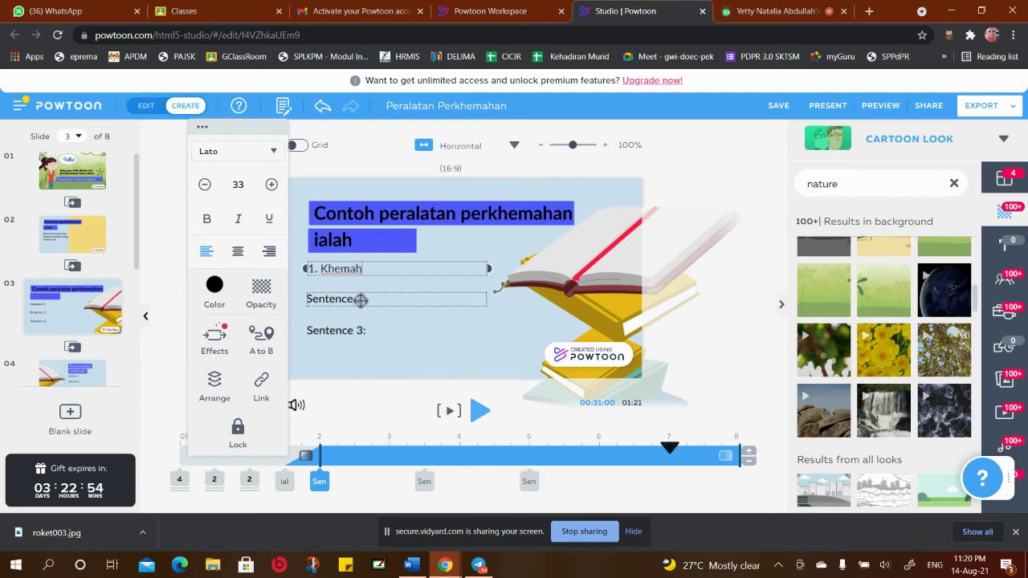
click(372, 299)
double_click(372, 299)
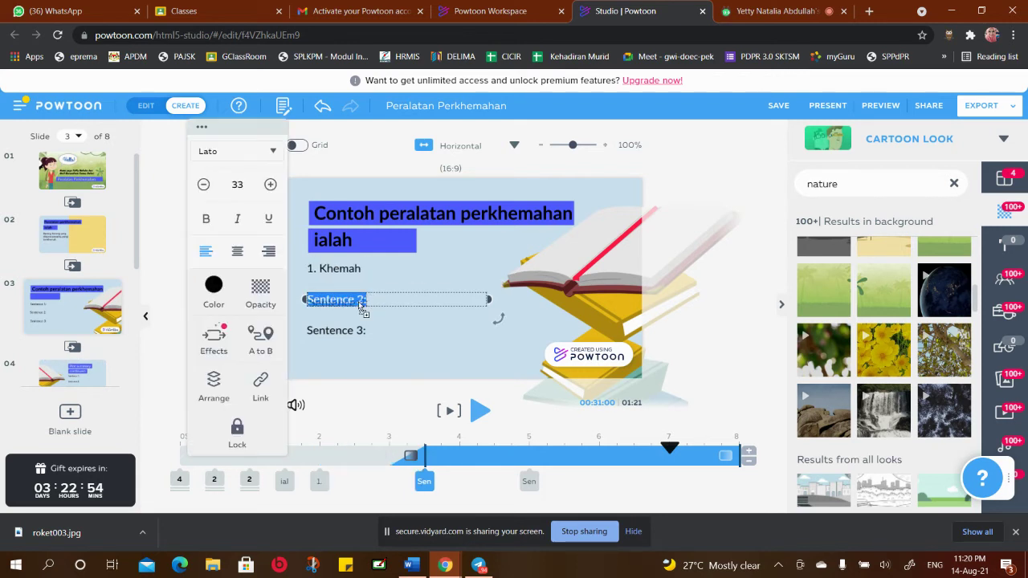
key(BackSpace)
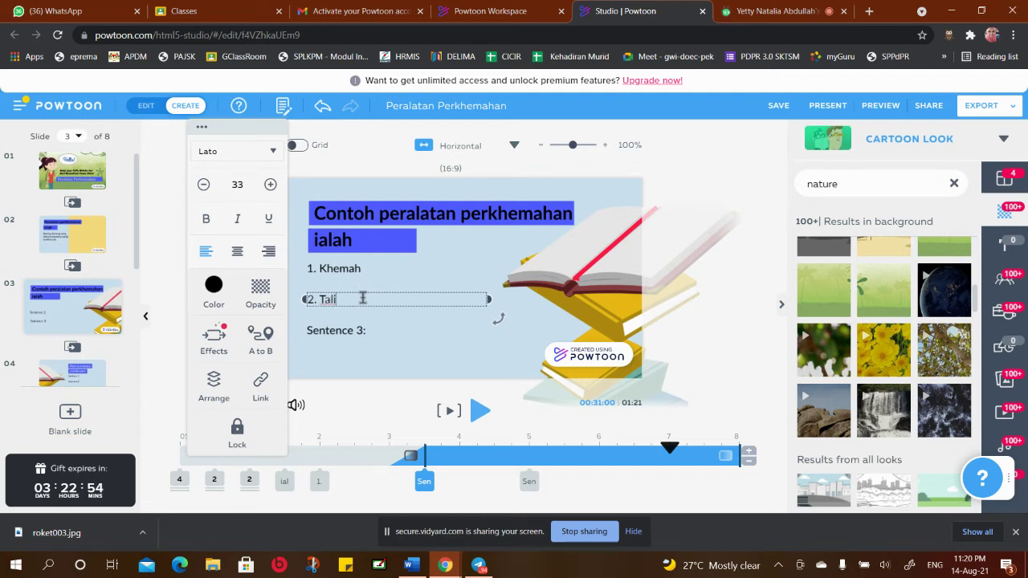
click(350, 354)
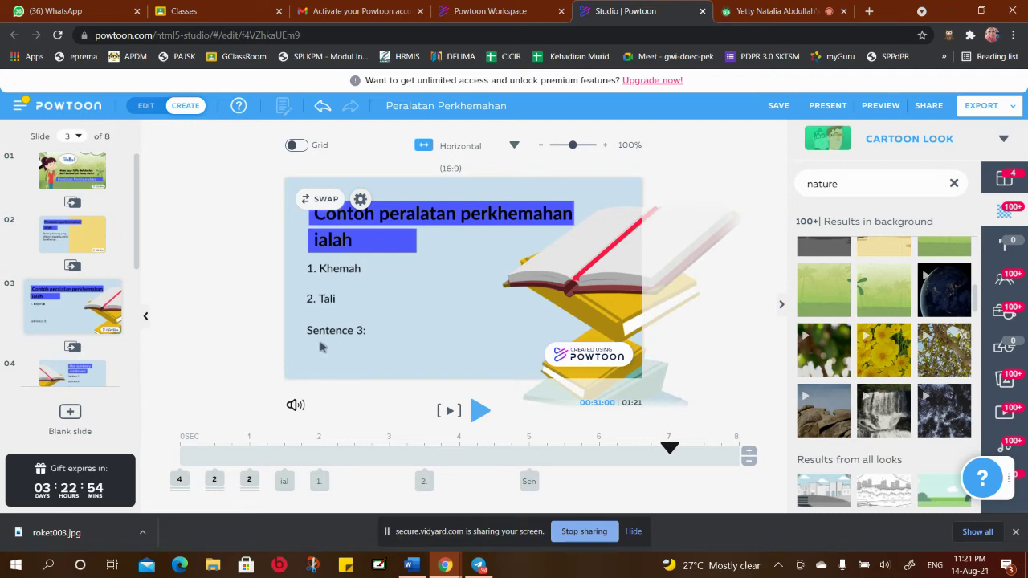
double_click(336, 331)
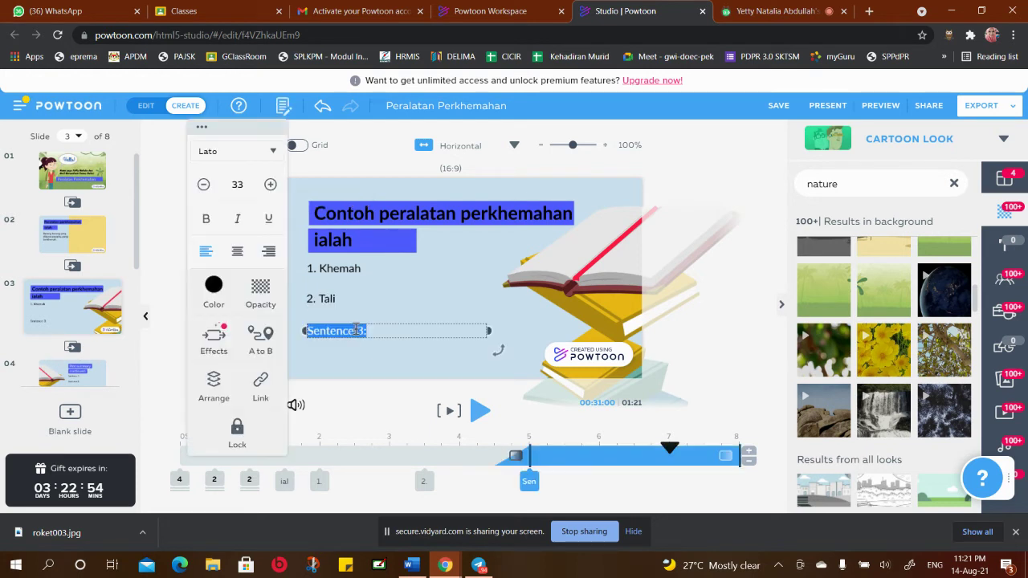
key(BackSpace)
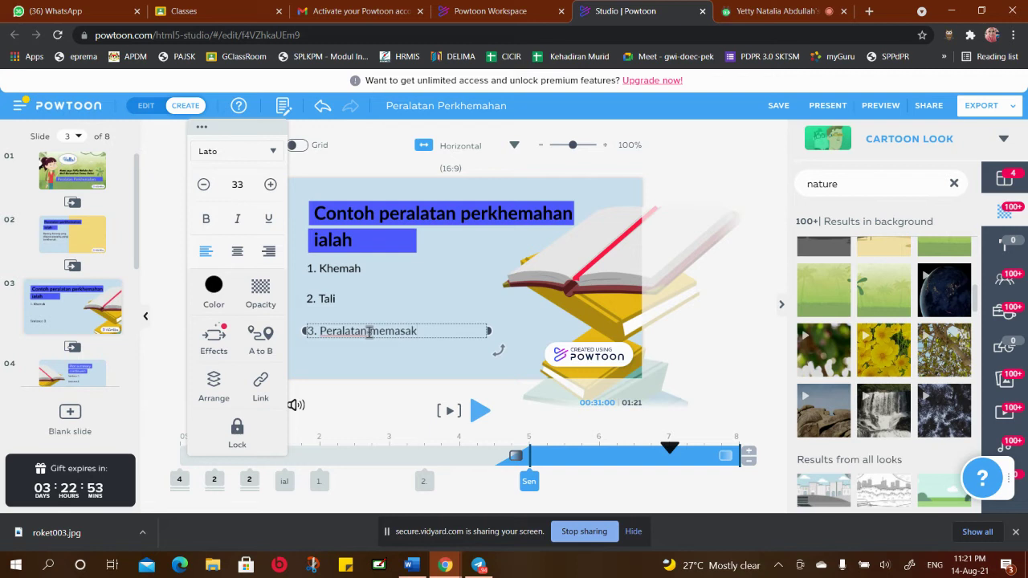
click(312, 313)
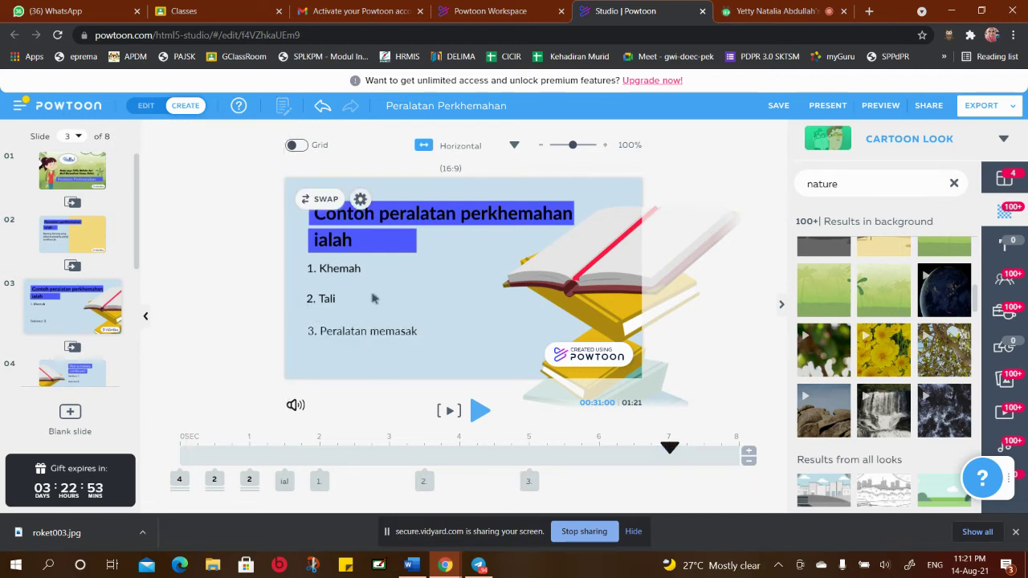
Drag '2. Tali' and '3. Peralatan memasak' upward to close the gaps below '1. Khemah'
drag(328, 298, 327, 287)
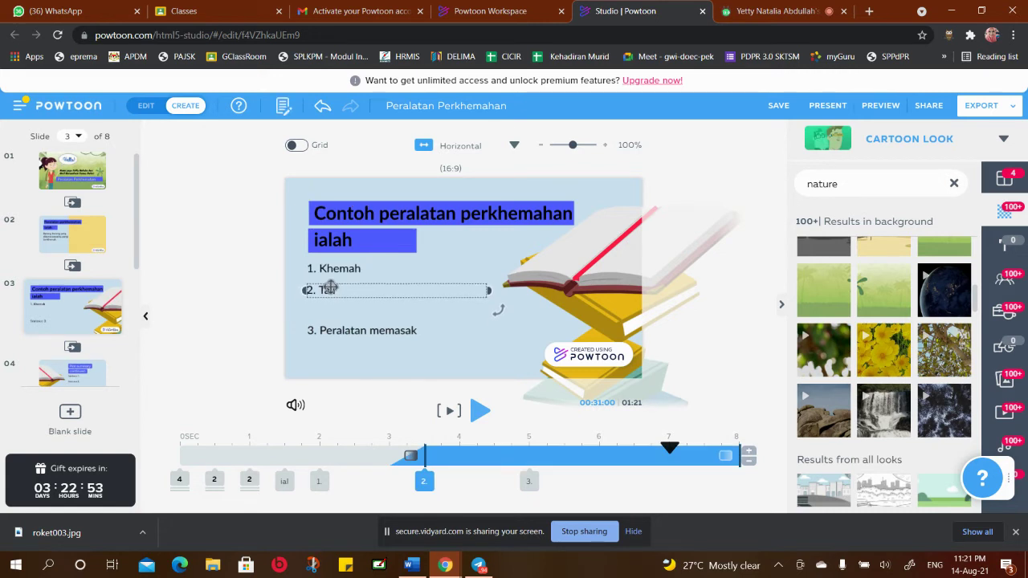
click(340, 319)
click(351, 327)
drag(351, 327, 351, 310)
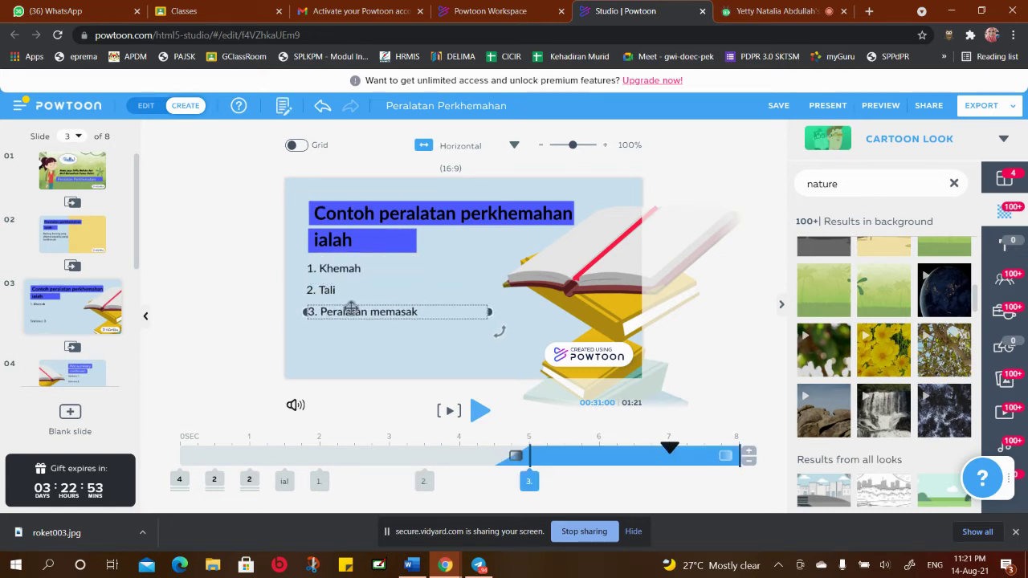
click(350, 344)
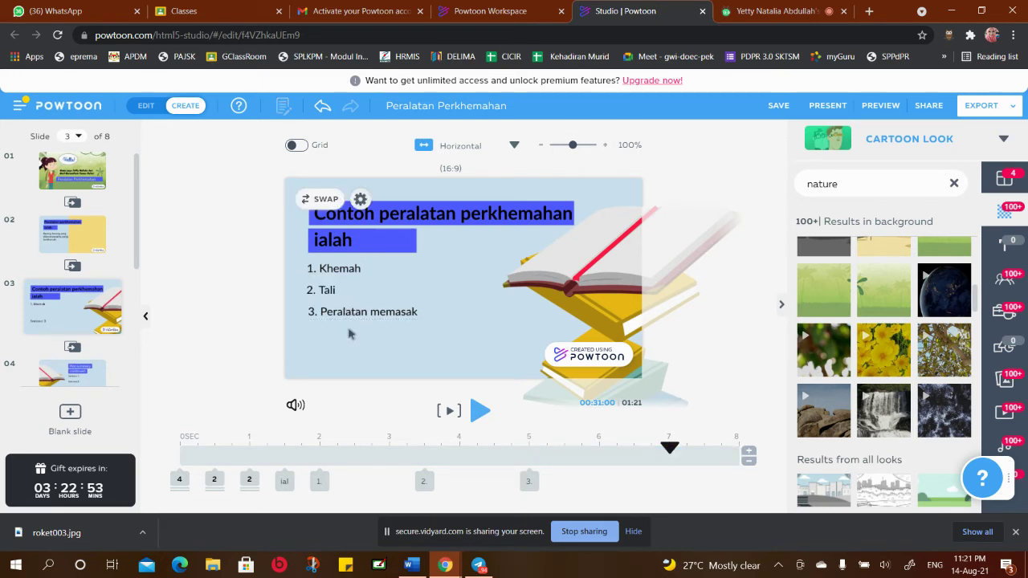
click(355, 308)
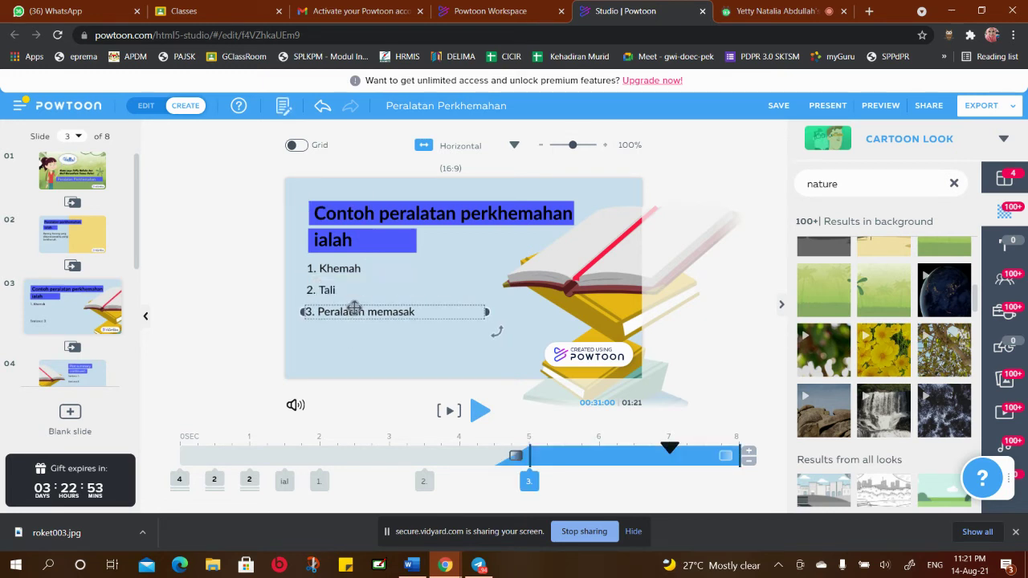
click(375, 351)
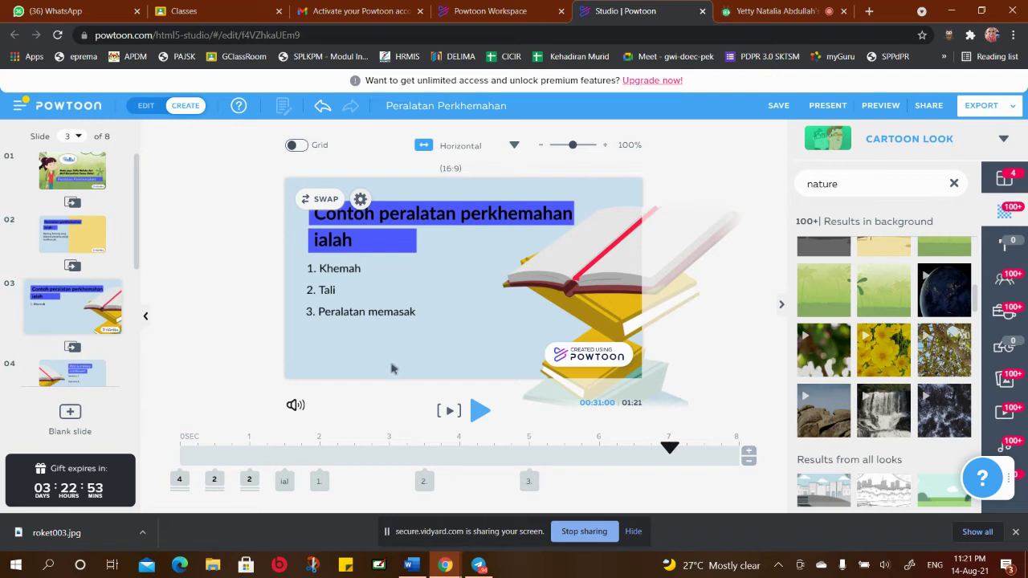
right_click(411, 311)
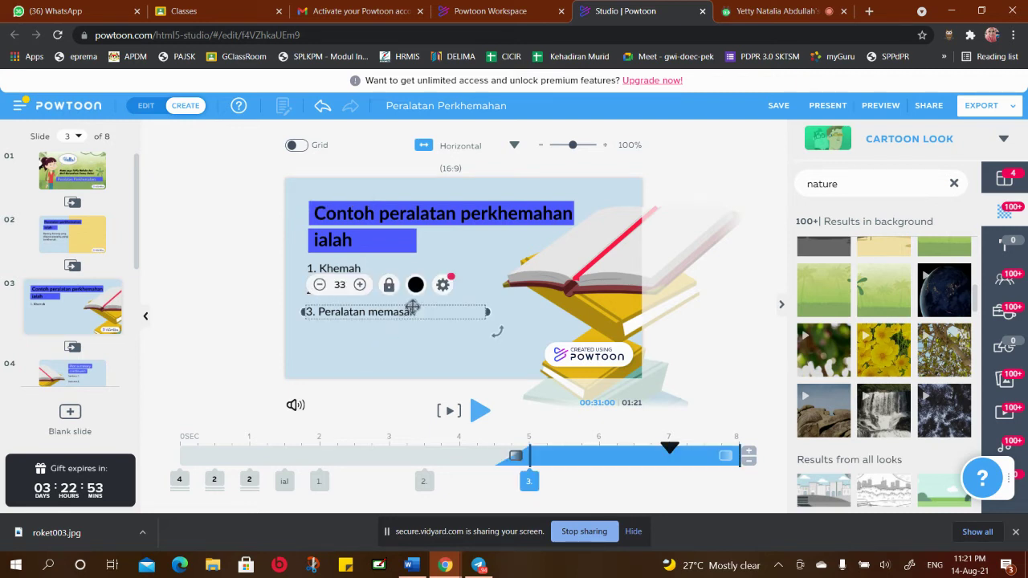
click(372, 337)
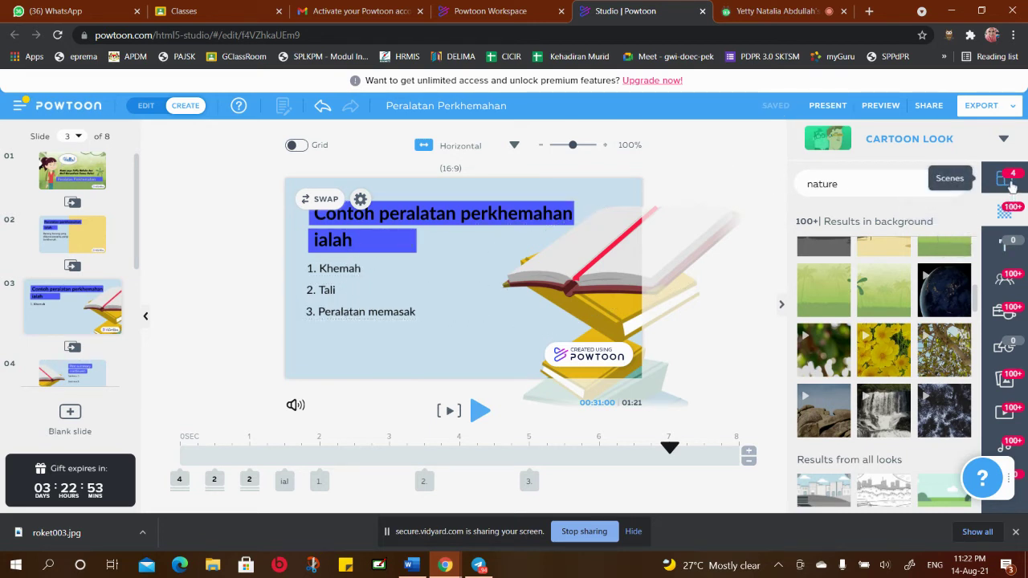
Add a subtitle box from the Text library below item 3 and make it read '4. Mancis'
click(1007, 249)
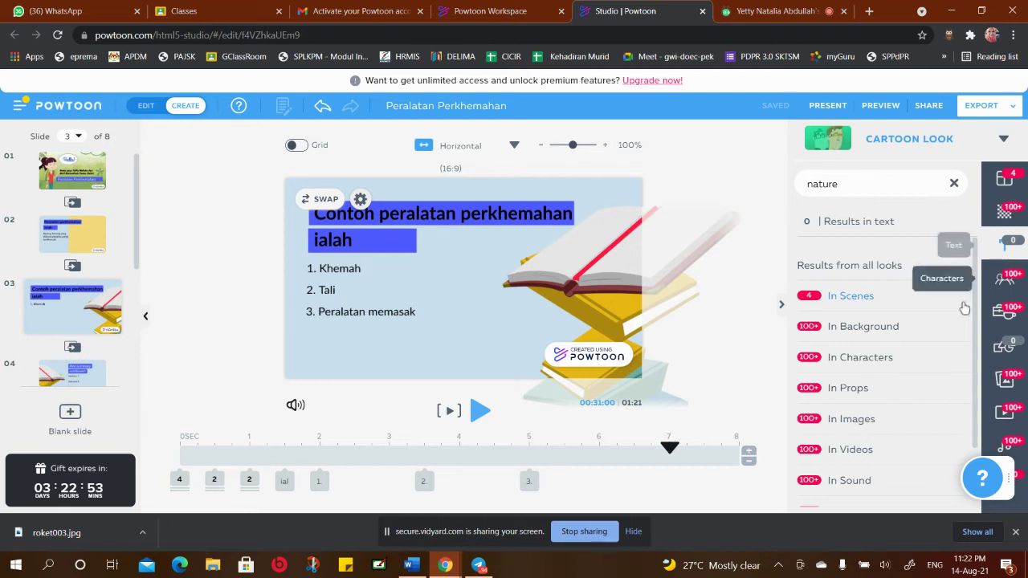
click(954, 184)
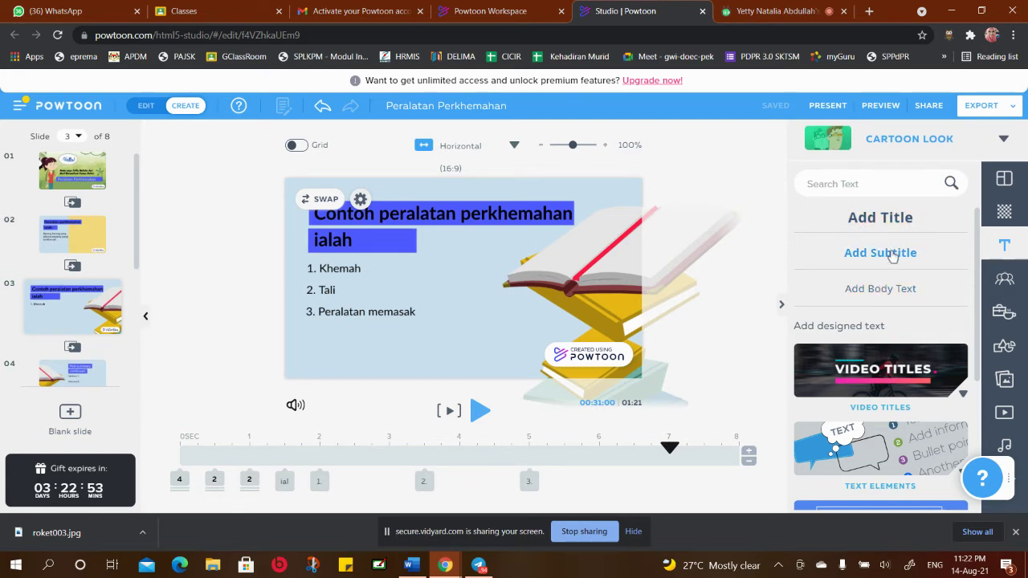
click(880, 253)
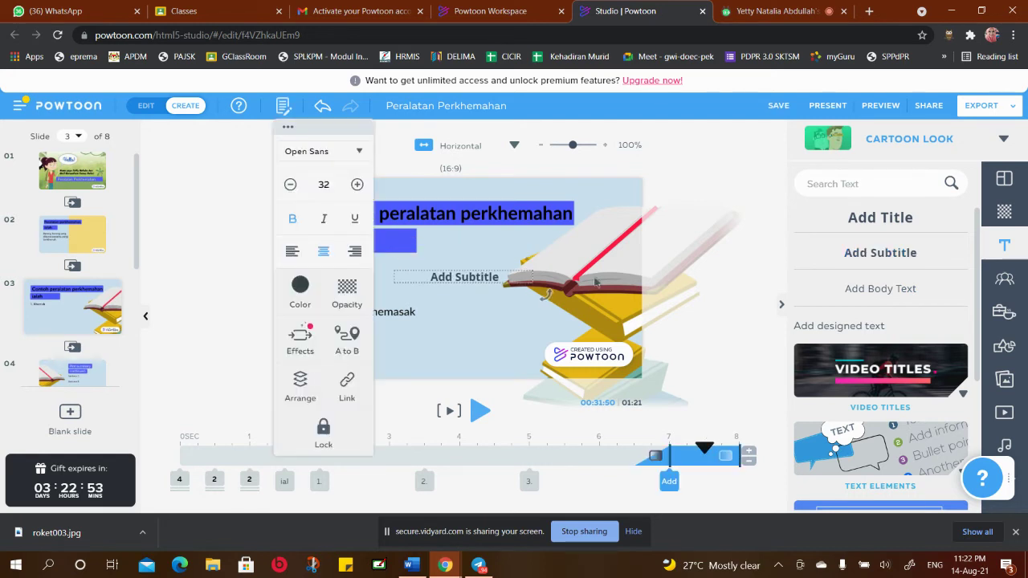
click(457, 315)
click(465, 277)
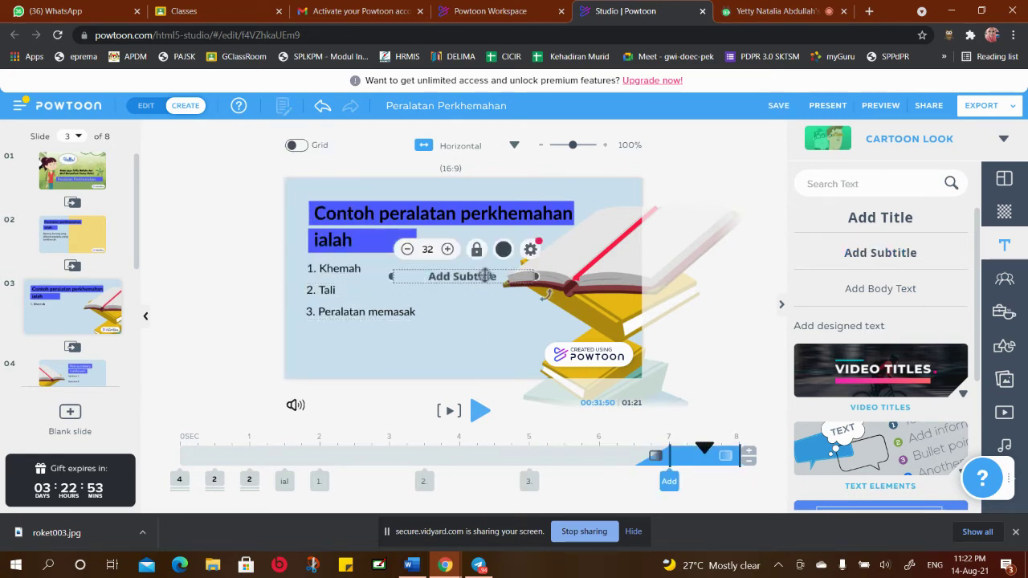
drag(466, 277, 395, 333)
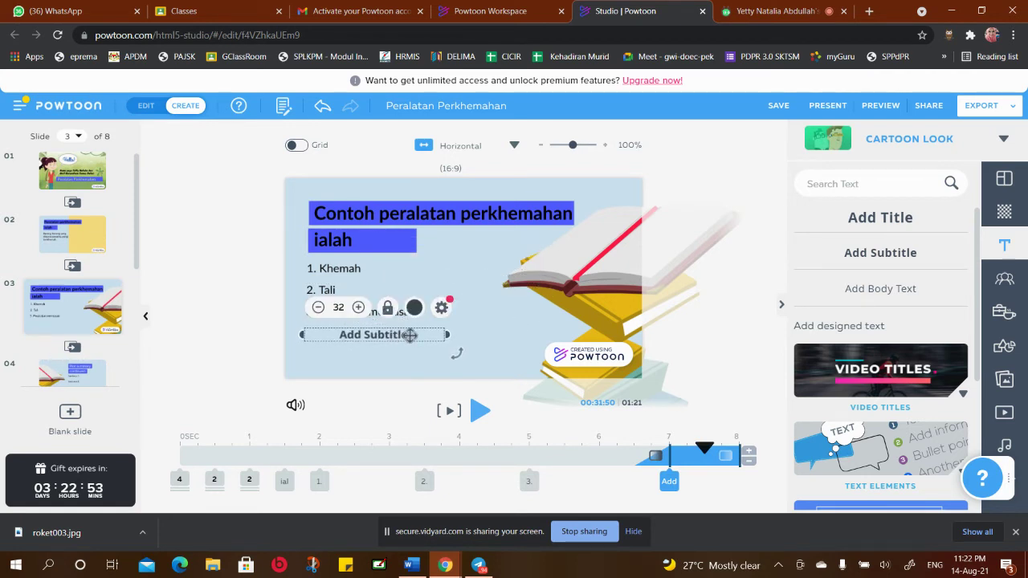
double_click(410, 336)
key(BackSpace)
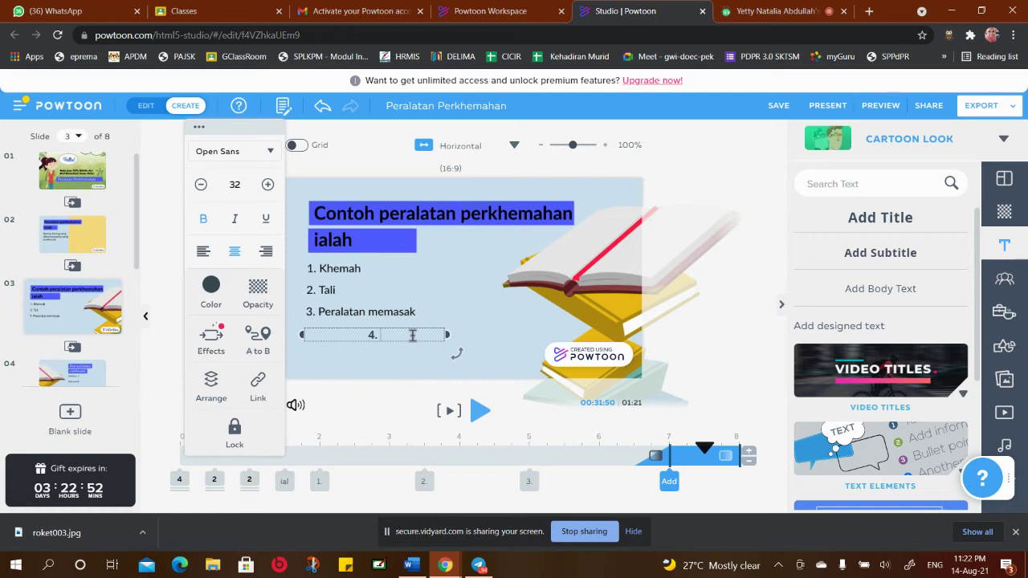
text(Mancis)
click(366, 314)
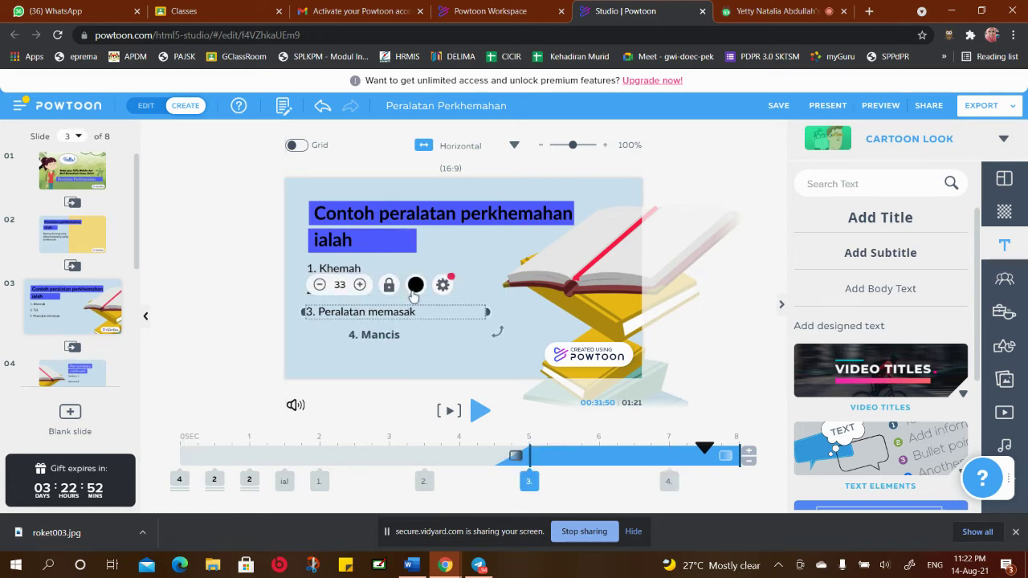
Check which font item 3 uses and reselect the '4. Mancis' line
double_click(395, 312)
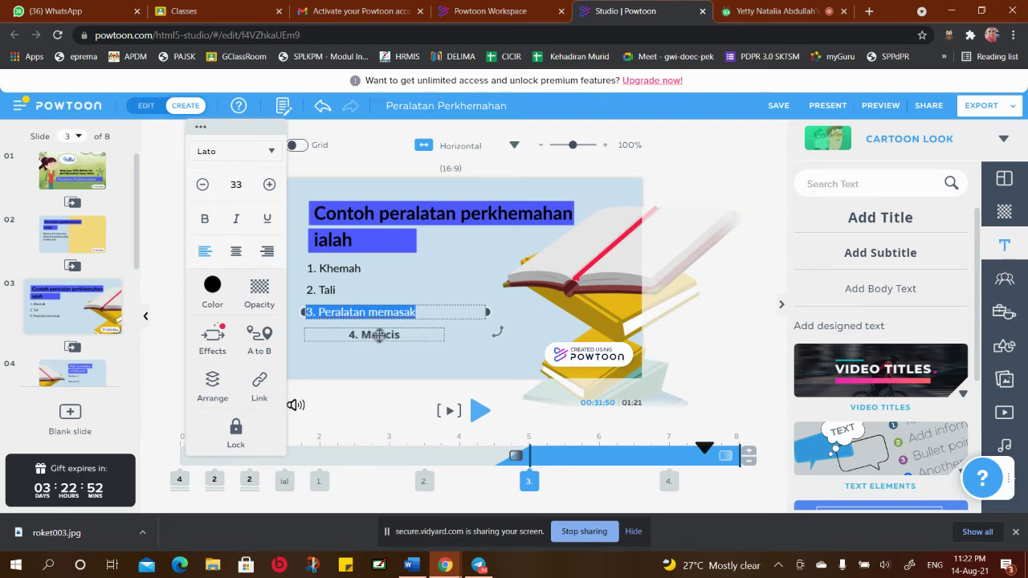
click(379, 335)
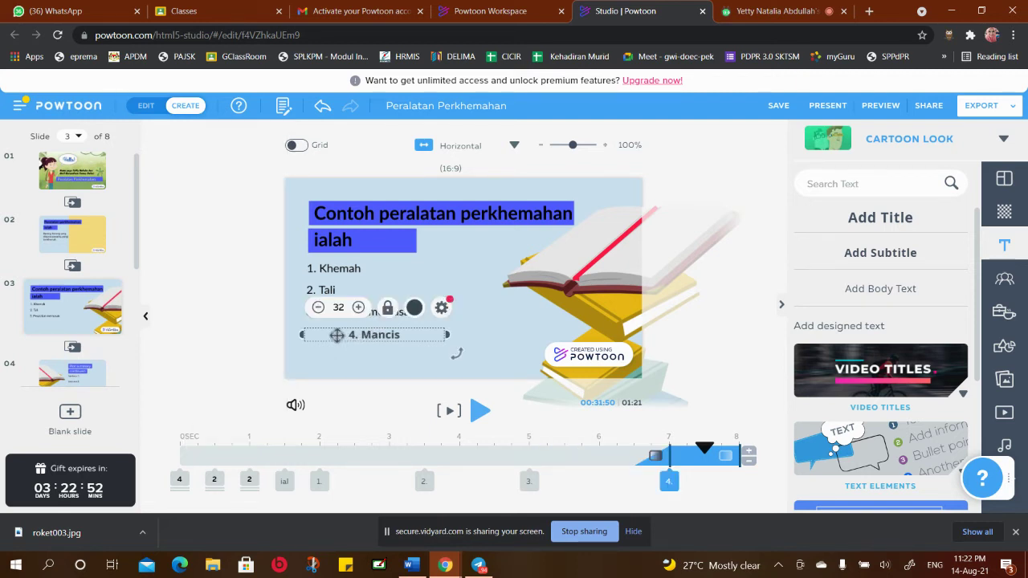
double_click(339, 334)
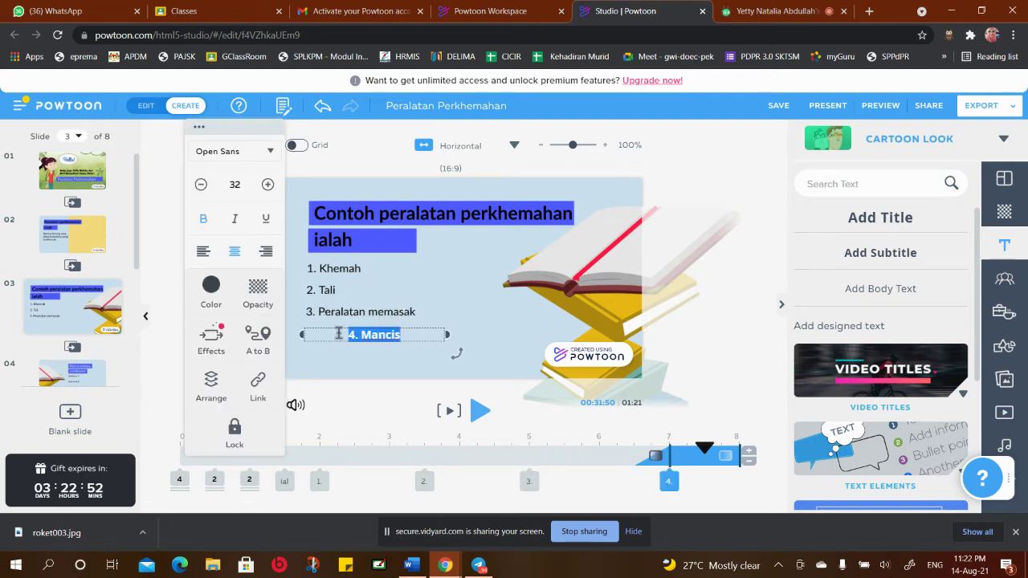
click(377, 366)
click(367, 334)
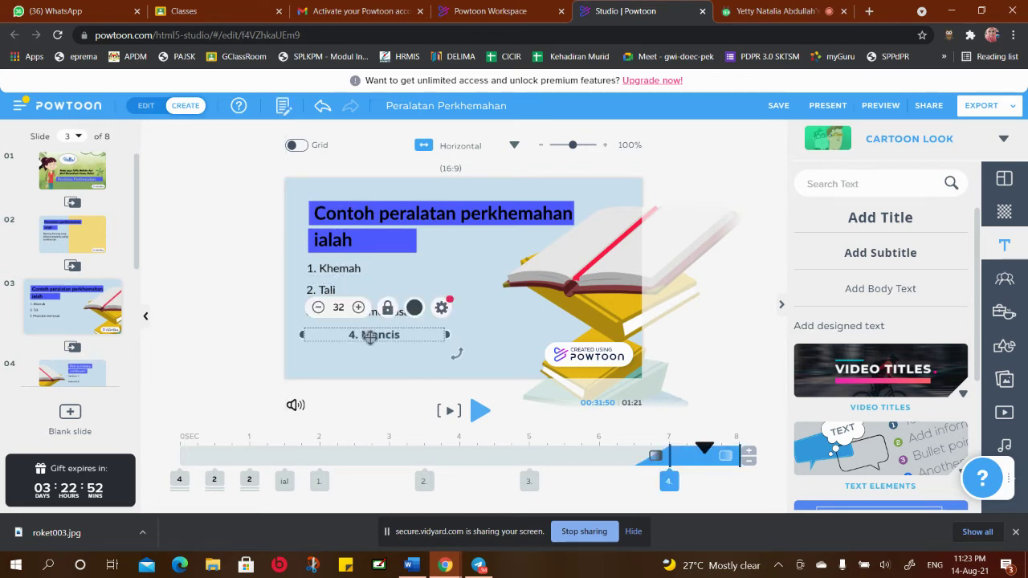
click(346, 359)
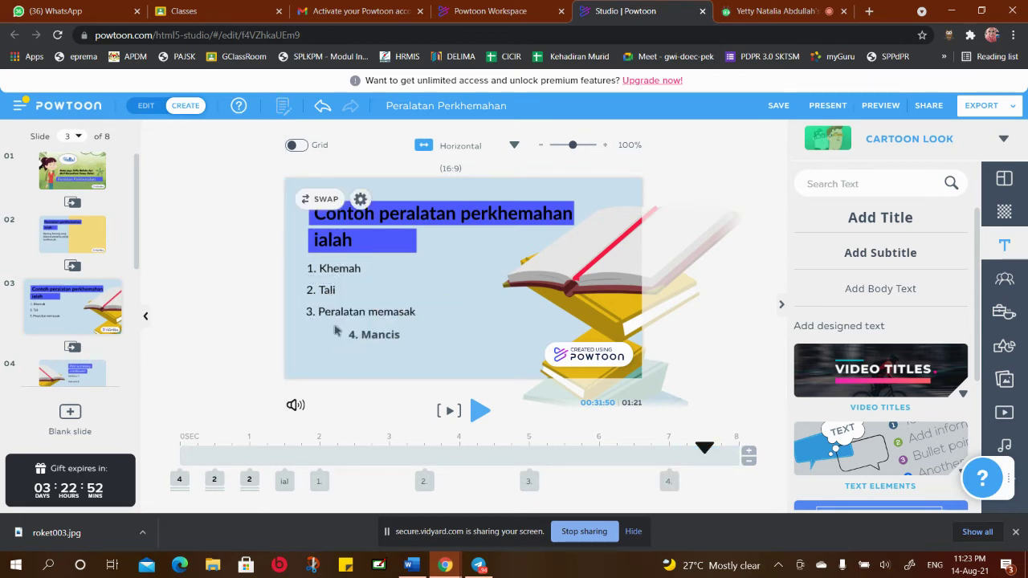
click(339, 314)
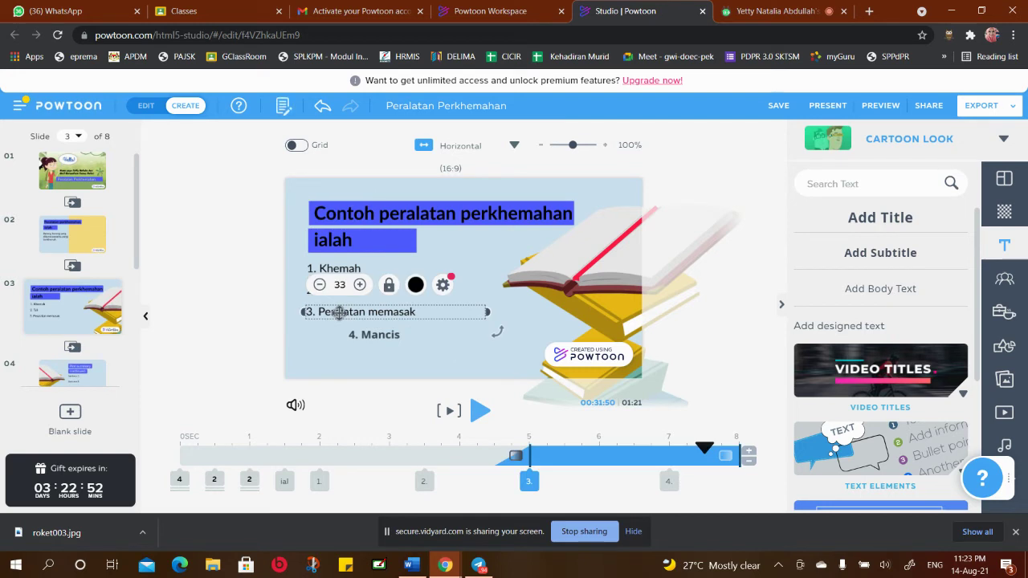
click(440, 287)
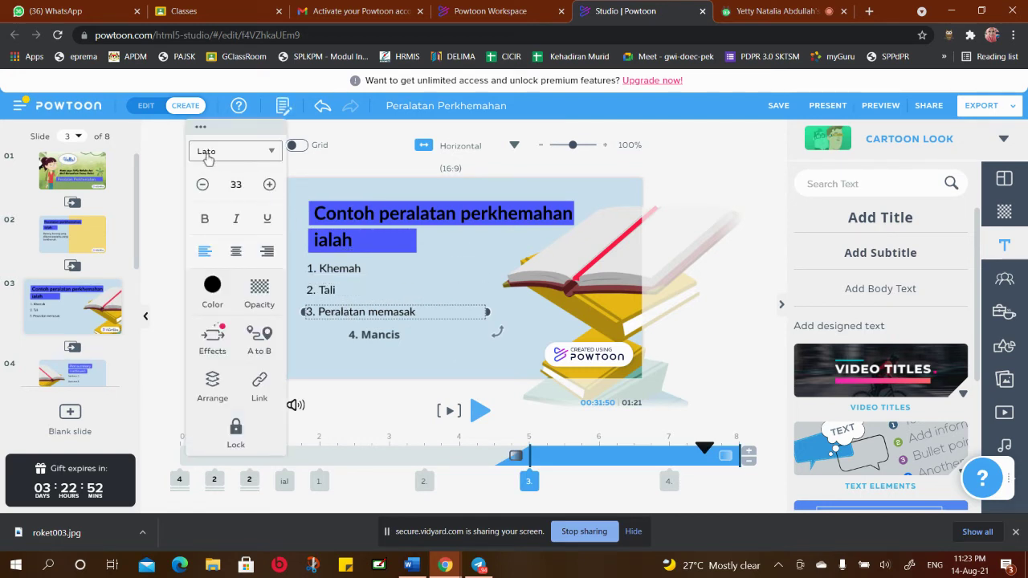
click(372, 339)
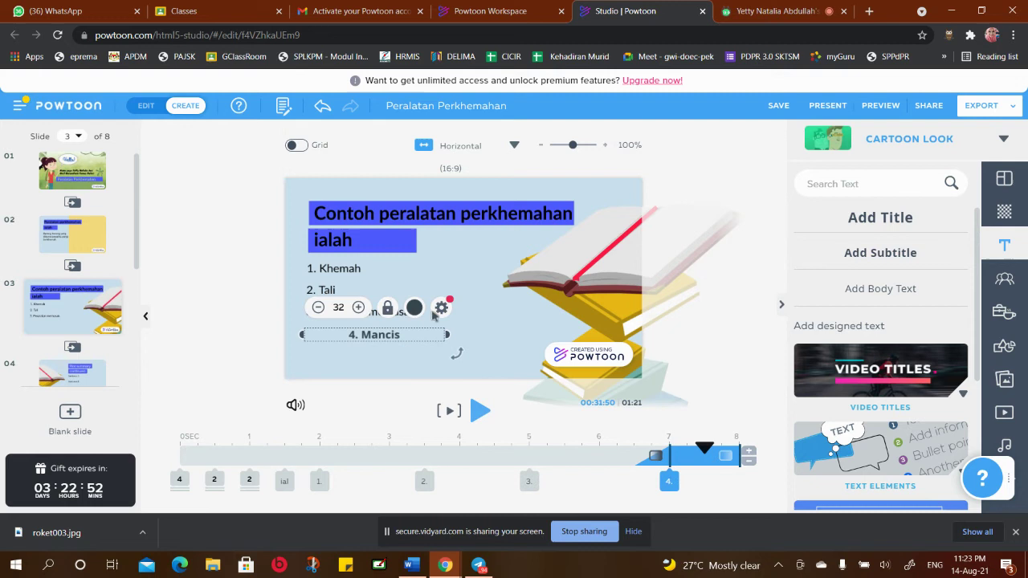
Search the font list for 'lato' and apply University (Lato) to '4. Mancis'
click(268, 151)
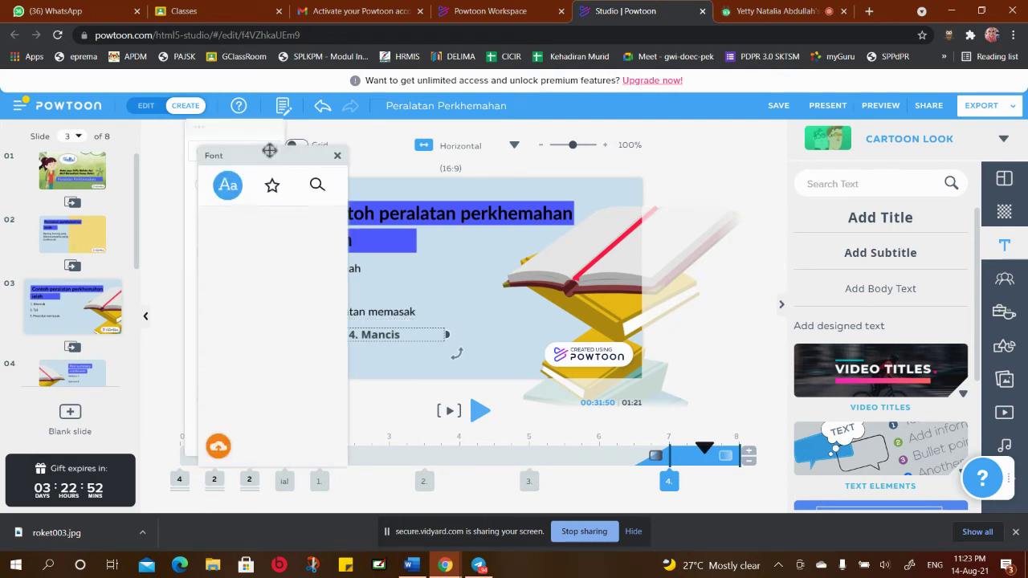
scroll(282, 235, down, 3)
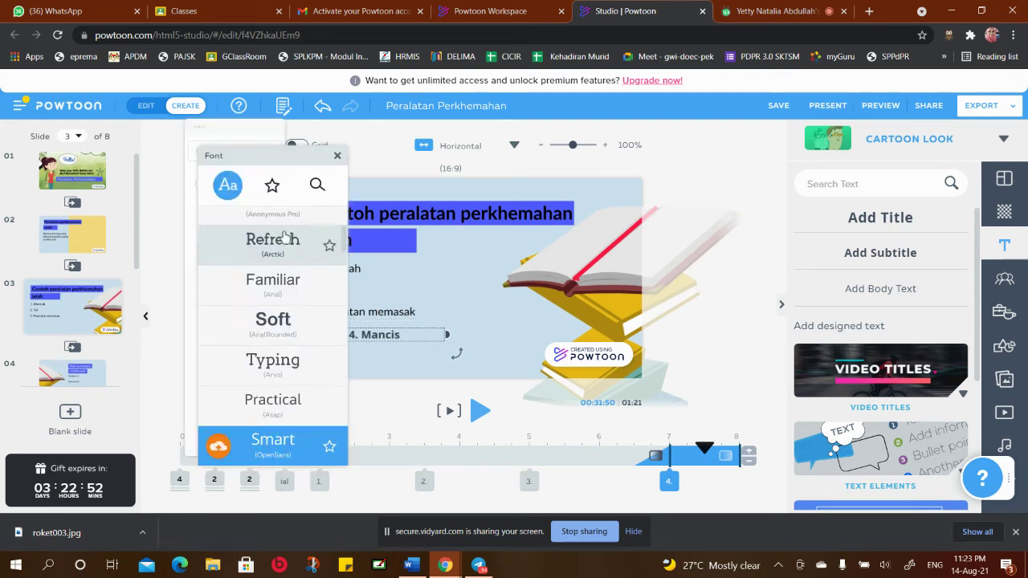
scroll(282, 242, up, 3)
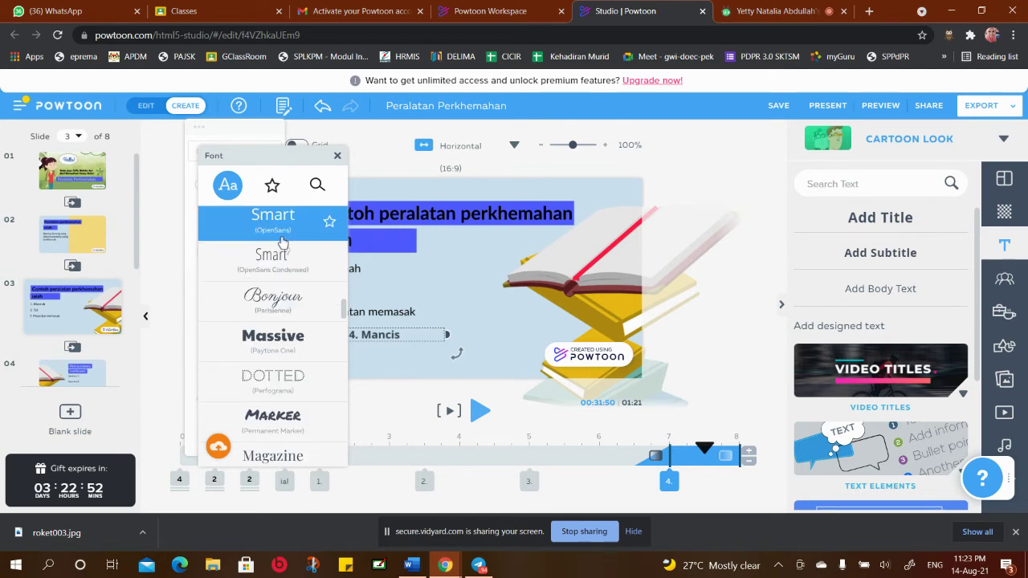
scroll(337, 349, down, 3)
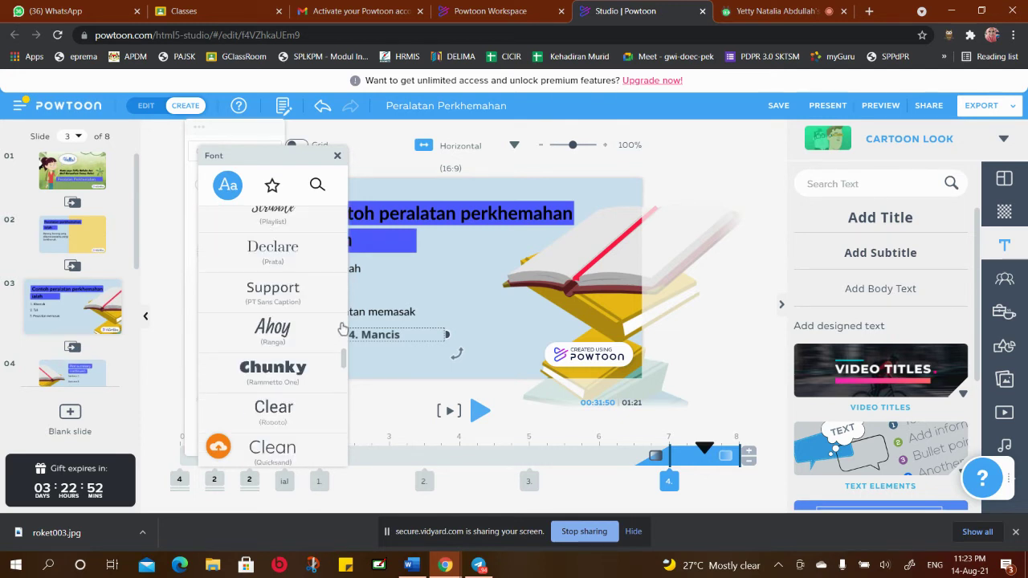
scroll(349, 362, up, 3)
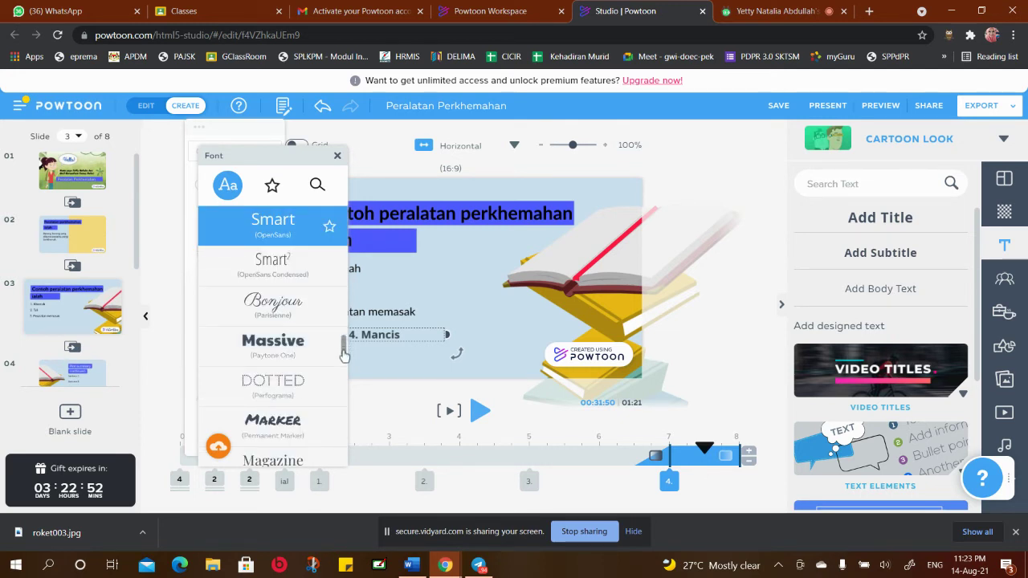
scroll(343, 365, down, 3)
scroll(344, 379, down, 1)
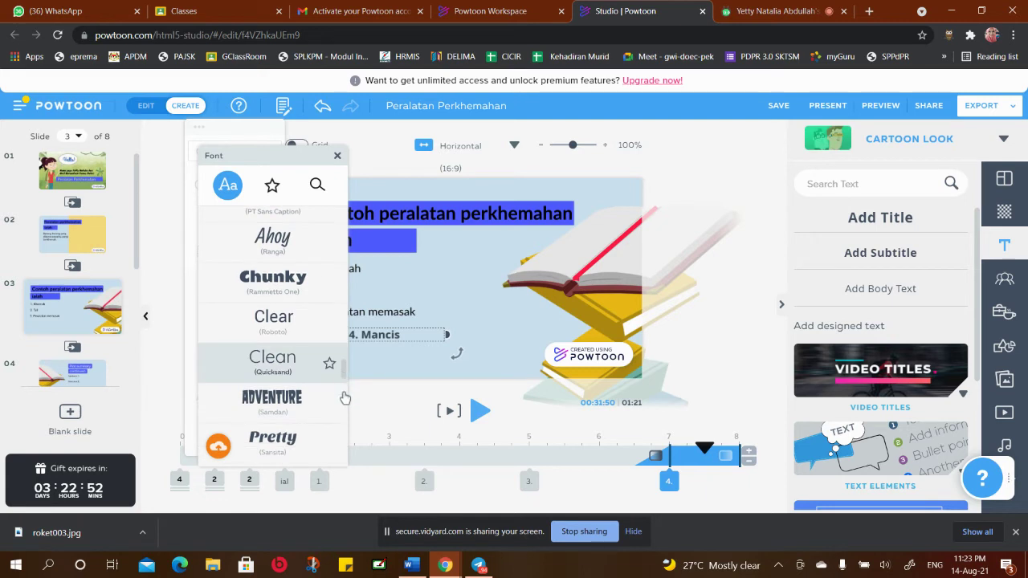
scroll(343, 387, up, 2)
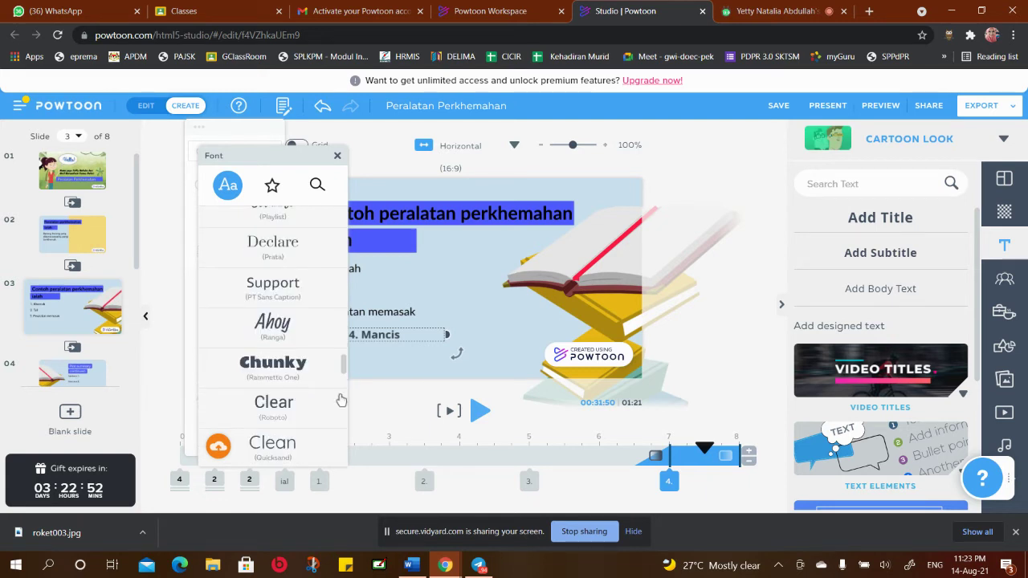
scroll(344, 368, up, 3)
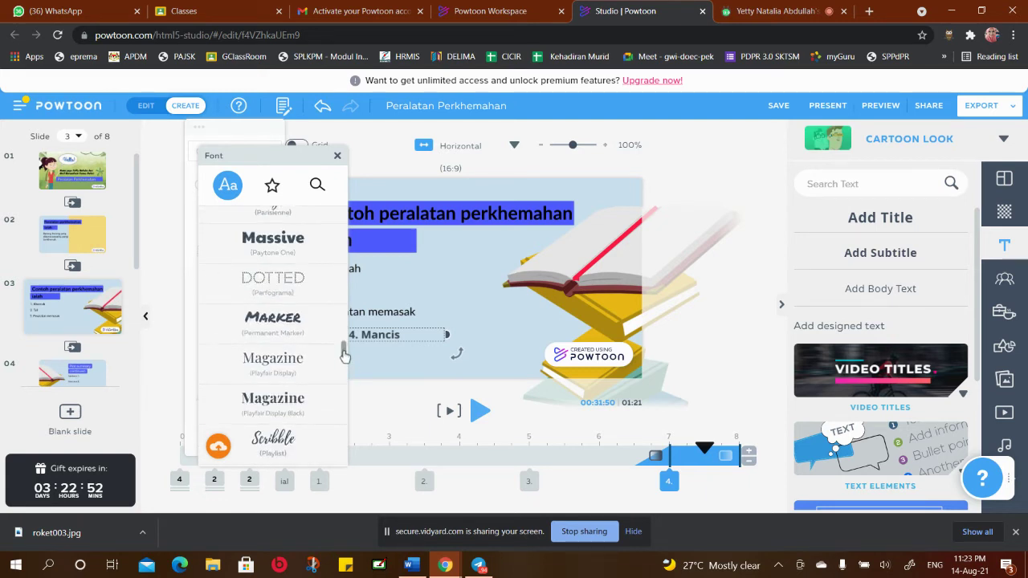
click(317, 185)
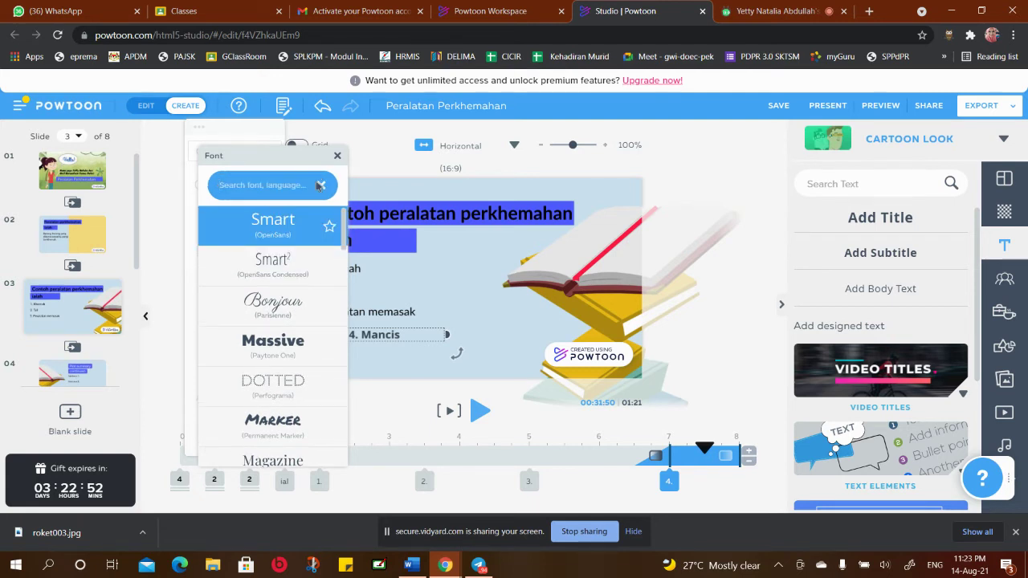
text(lato)
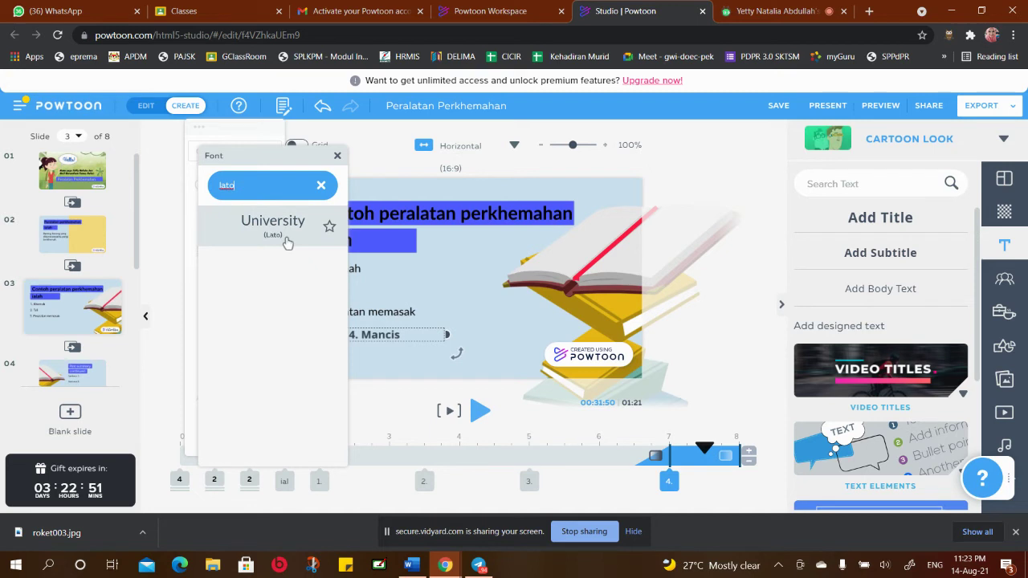
click(271, 228)
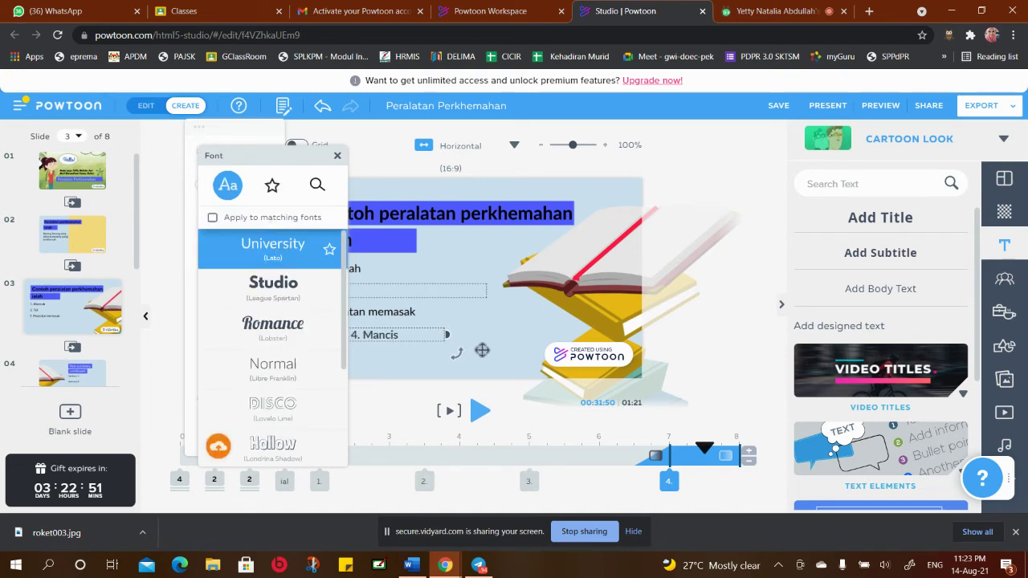
click(480, 356)
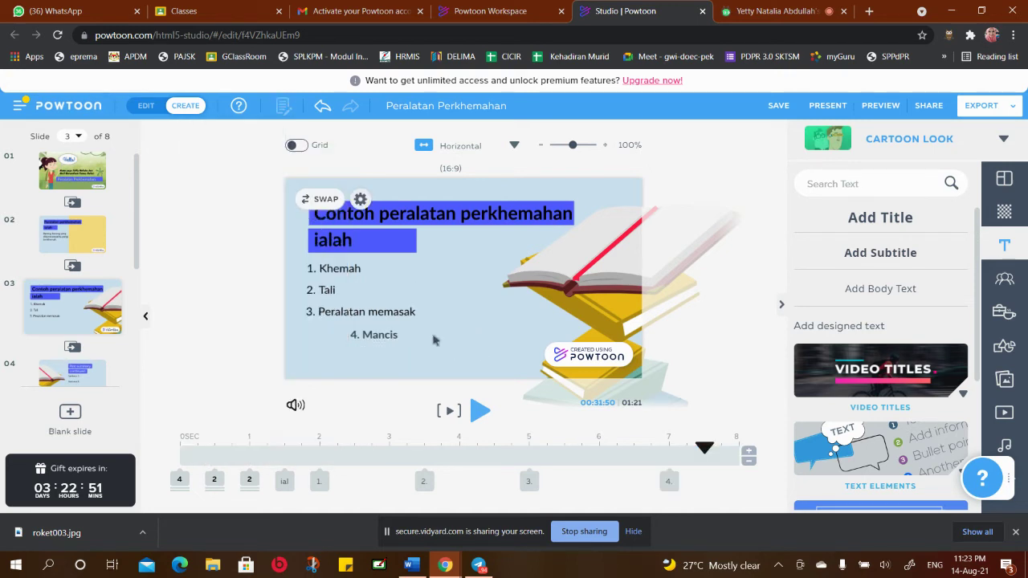
click(383, 336)
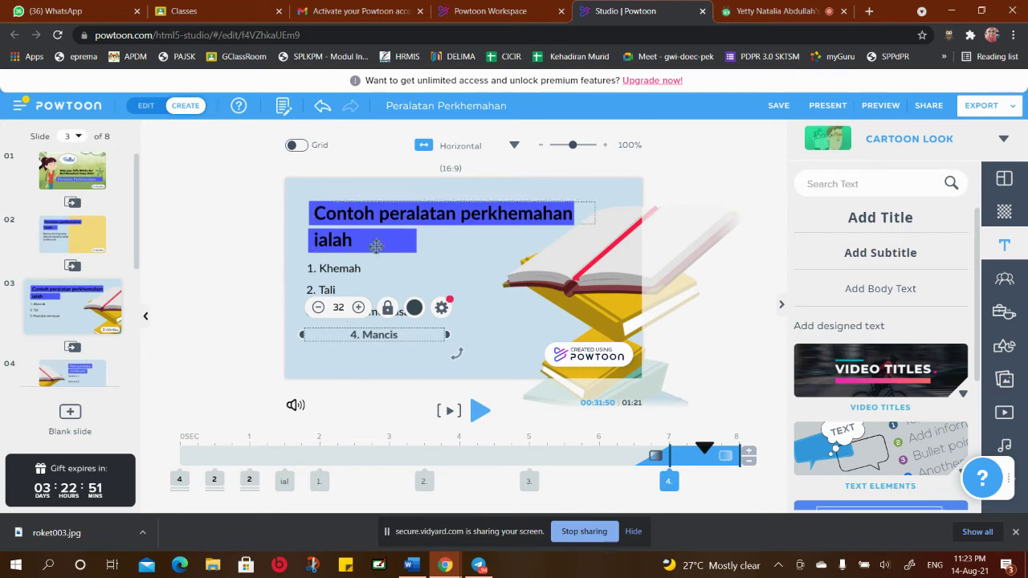
Left-align the '4. Mancis' text in its text settings
click(442, 310)
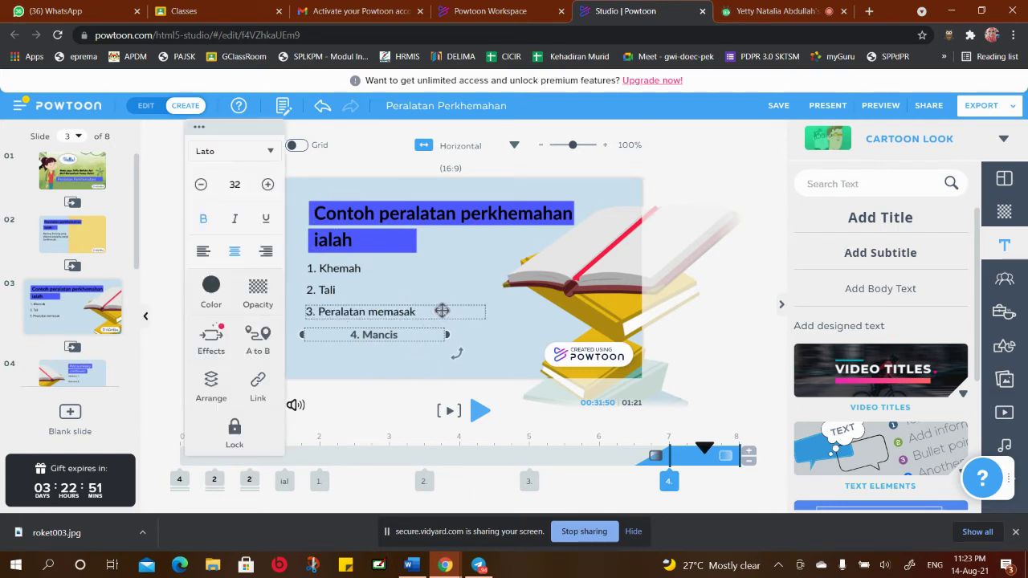
click(203, 254)
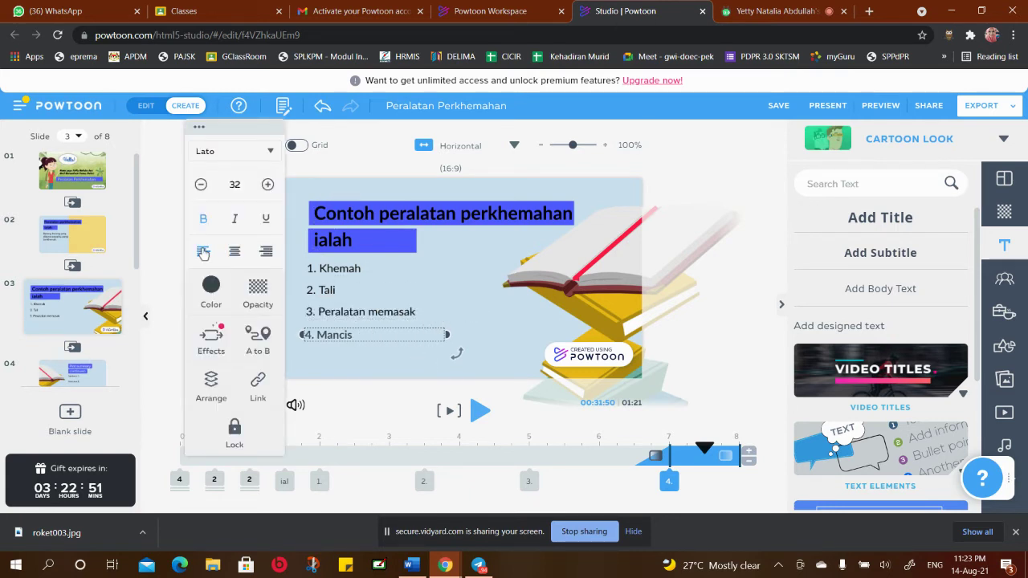
click(360, 368)
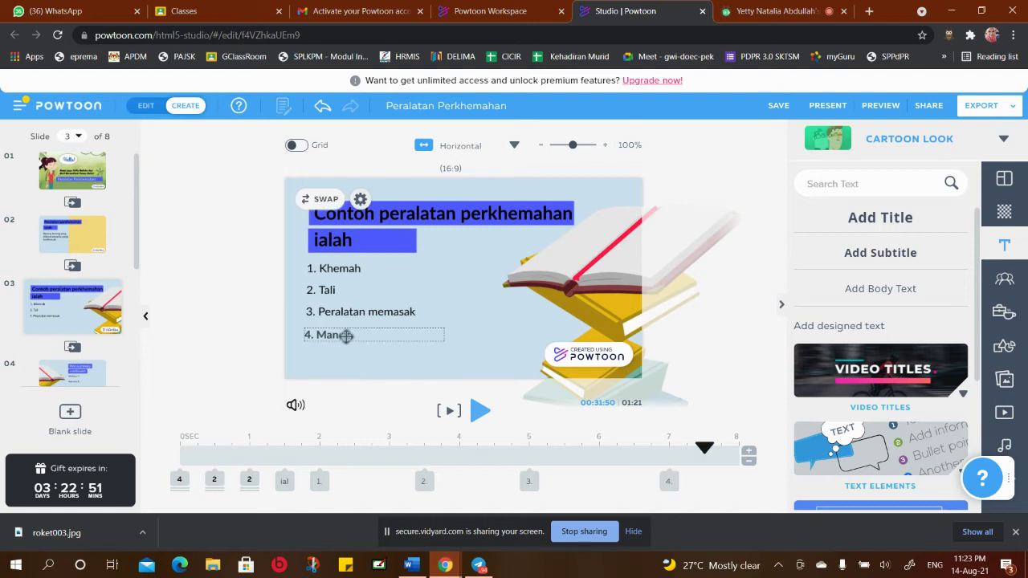
click(338, 334)
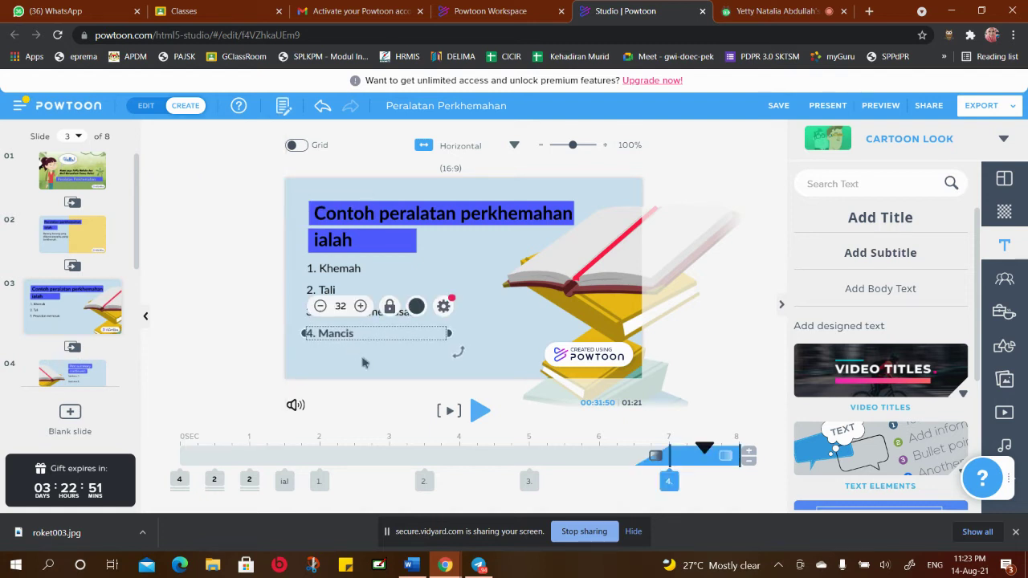
click(393, 351)
click(376, 335)
Copy the '4. Mancis' text box and add a new Add Subtitle box to the slide
right_click(377, 335)
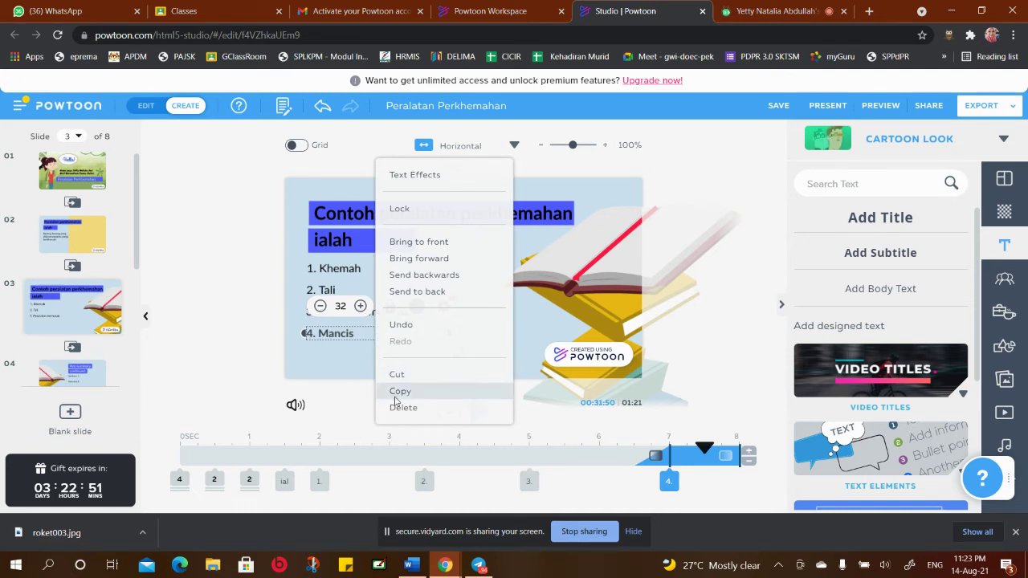
click(351, 333)
right_click(368, 335)
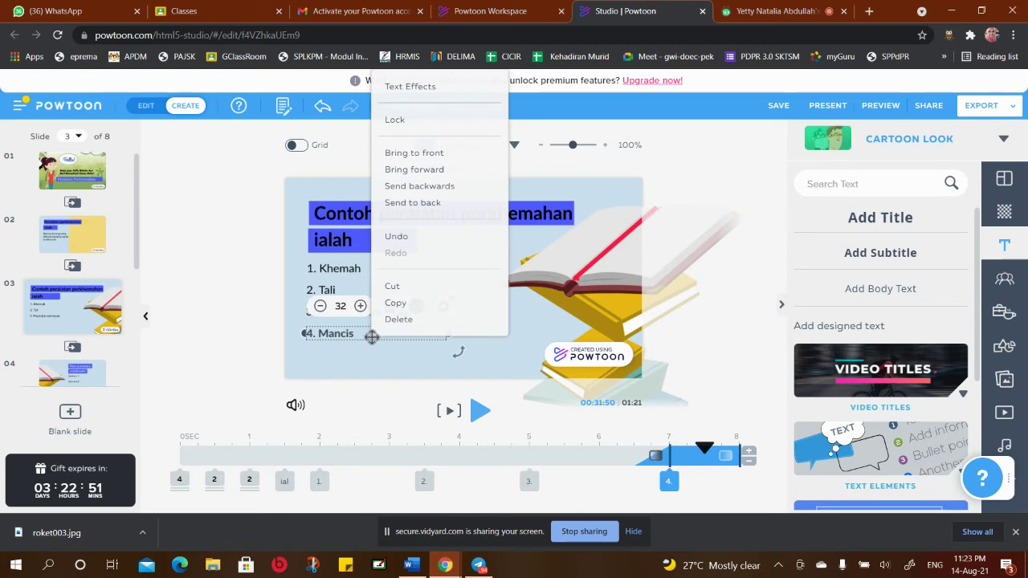
click(415, 306)
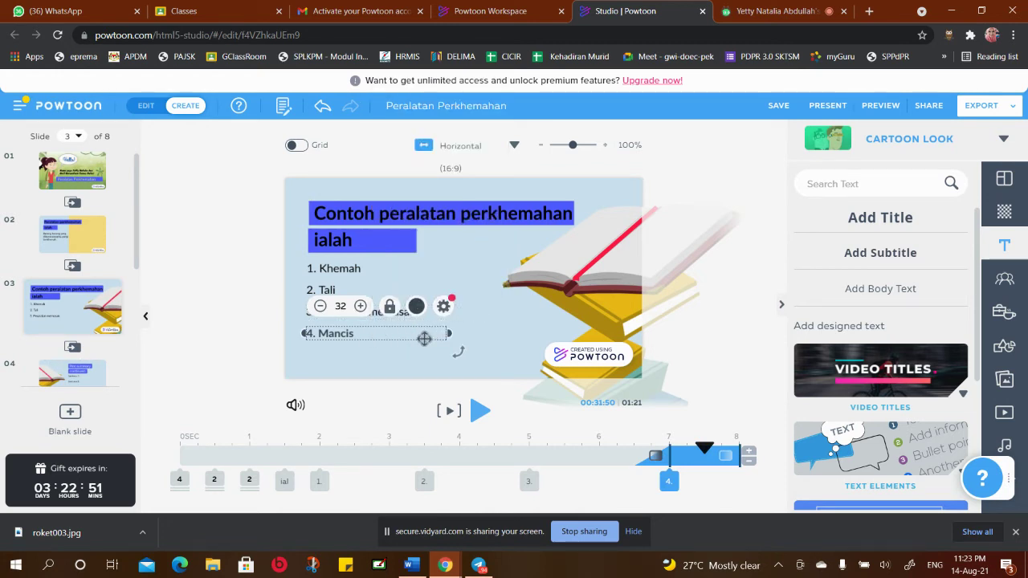
click(394, 354)
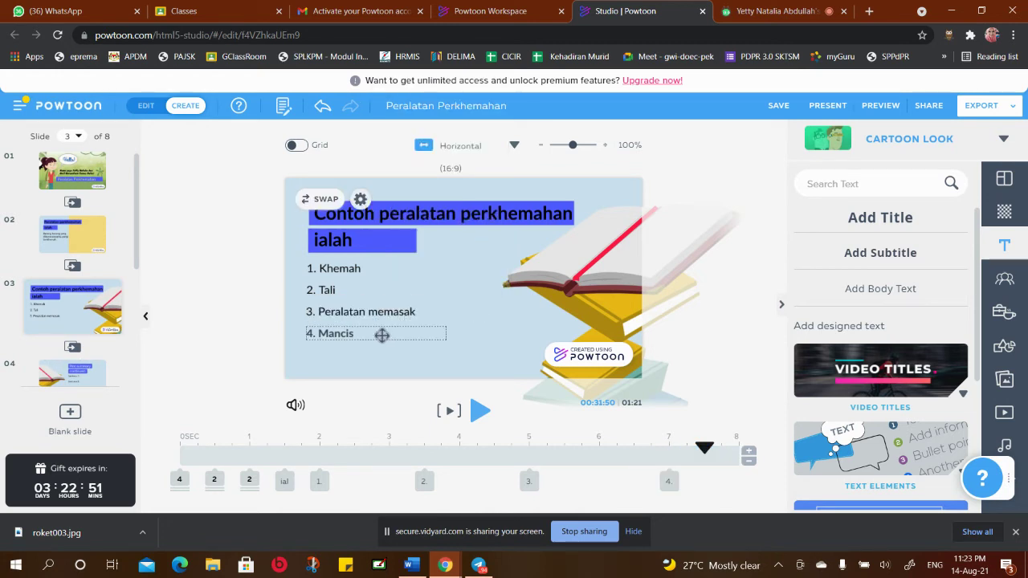
right_click(380, 335)
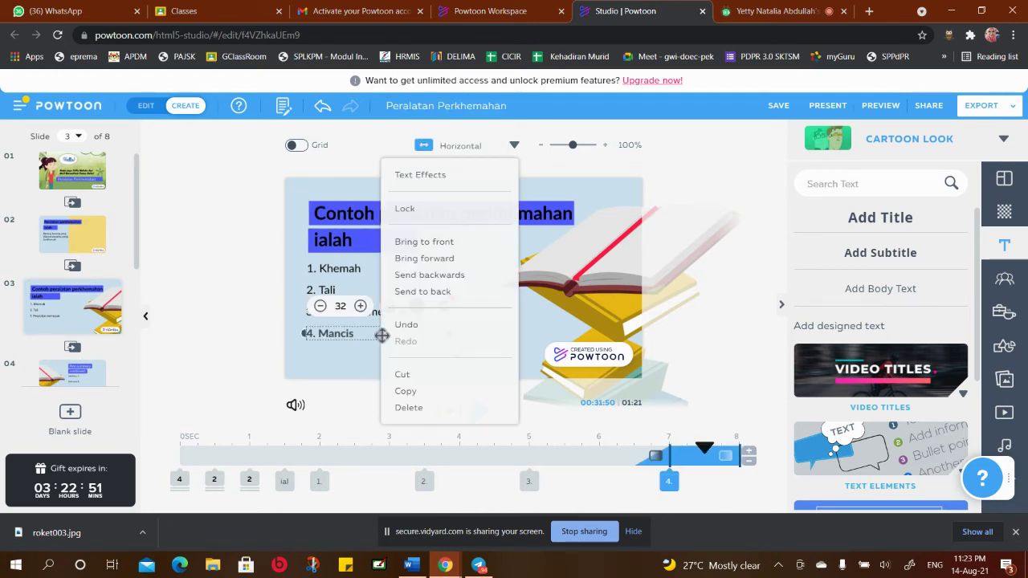
click(405, 391)
click(470, 352)
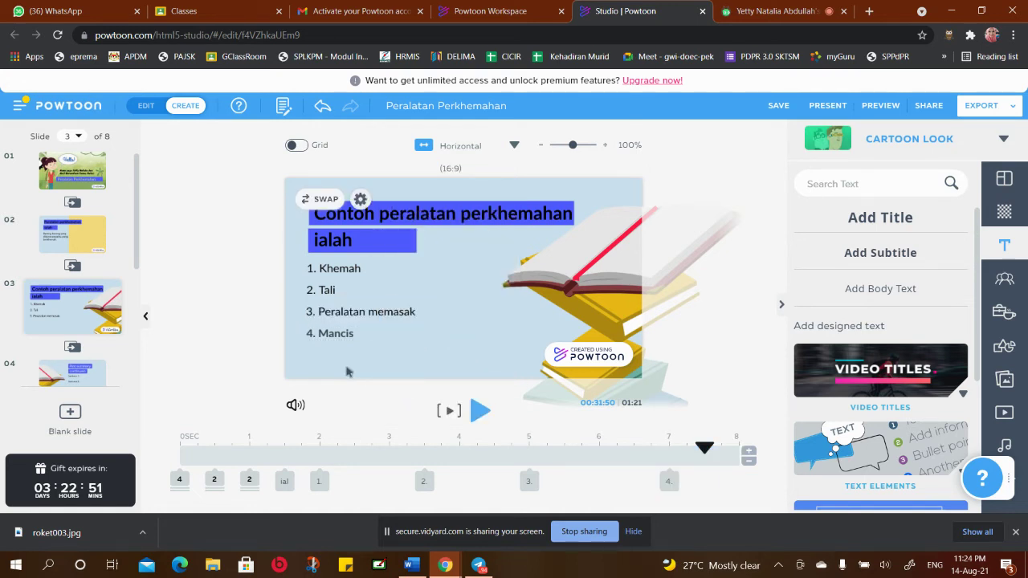
click(872, 254)
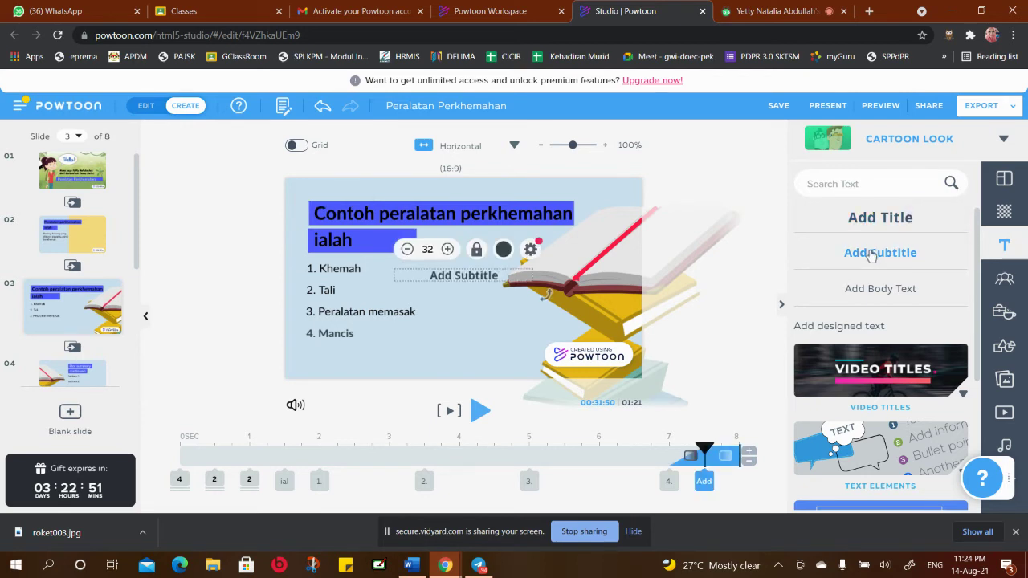
Move the new box under item 4, left-align it and enter '5. Pisau atau parang'
mouse_move(505, 274)
mouse_down()
mouse_move(482, 277)
mouse_move(367, 349)
mouse_move(396, 352)
mouse_up()
click(505, 270)
click(498, 304)
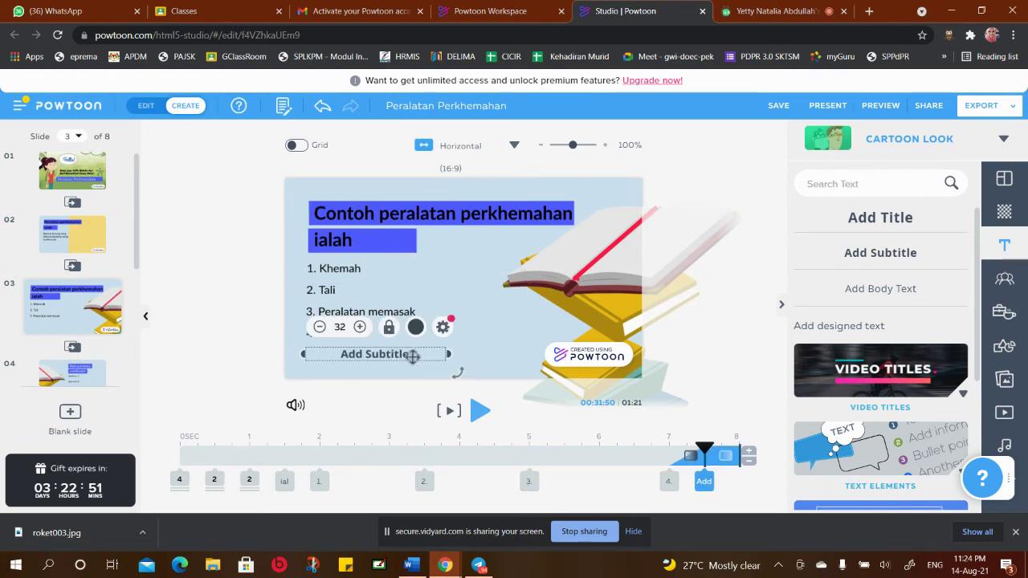
double_click(408, 355)
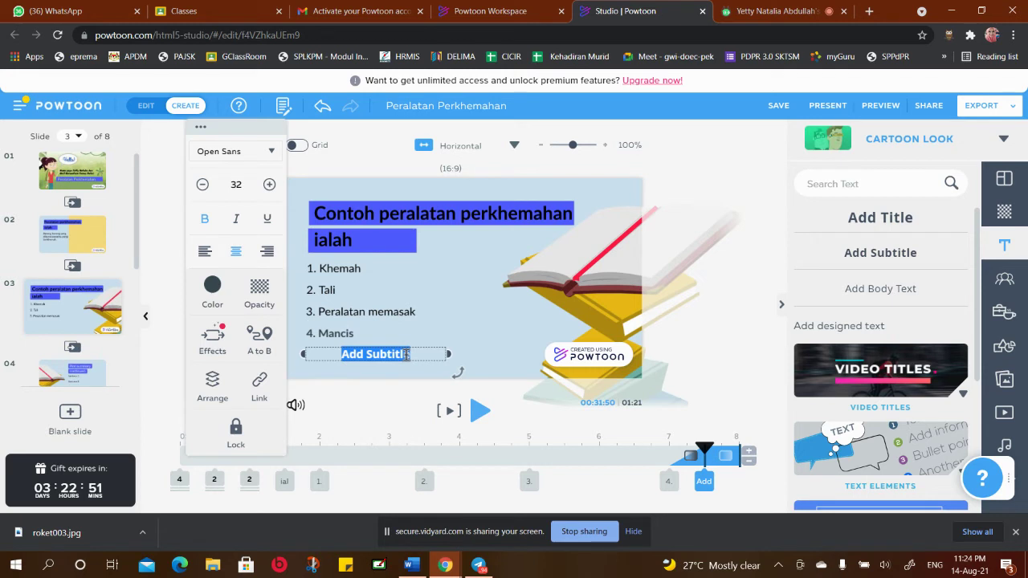
key(BackSpace)
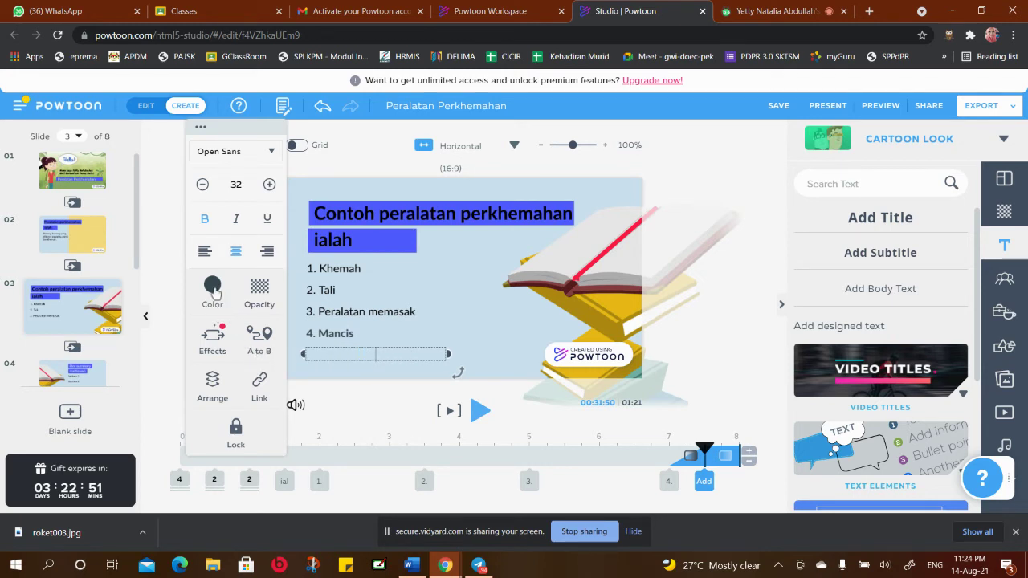
click(204, 253)
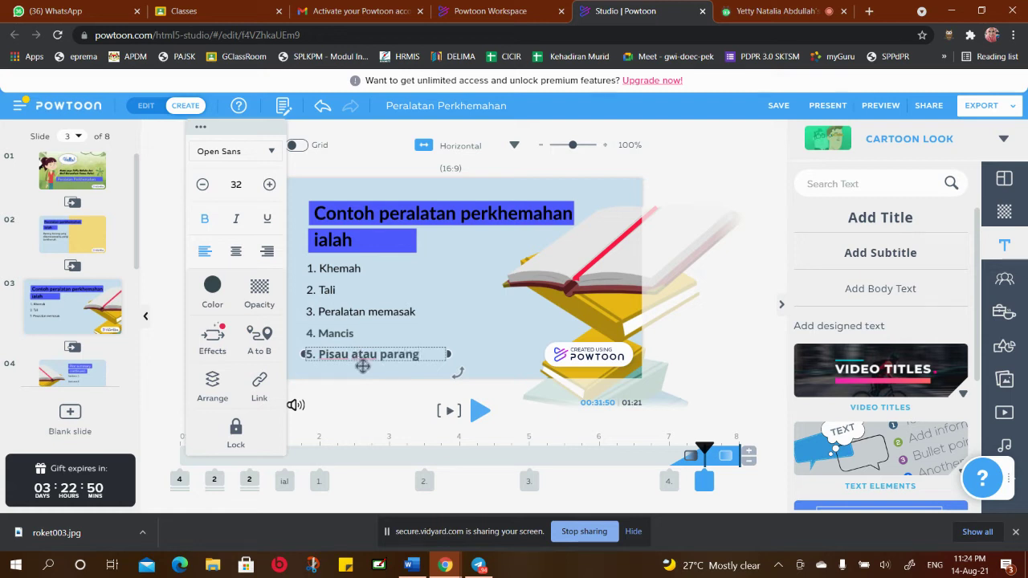
click(367, 378)
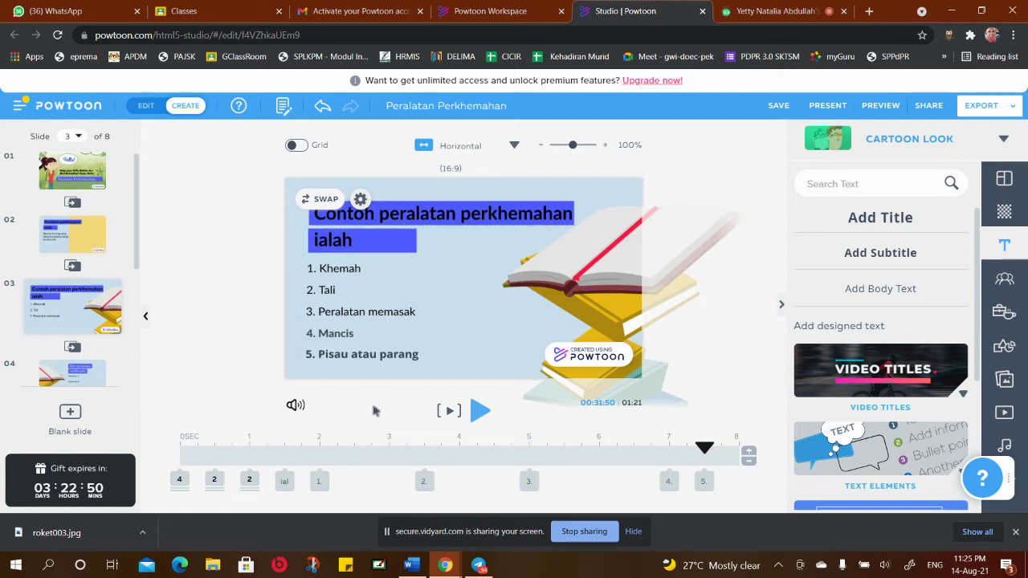
click(572, 279)
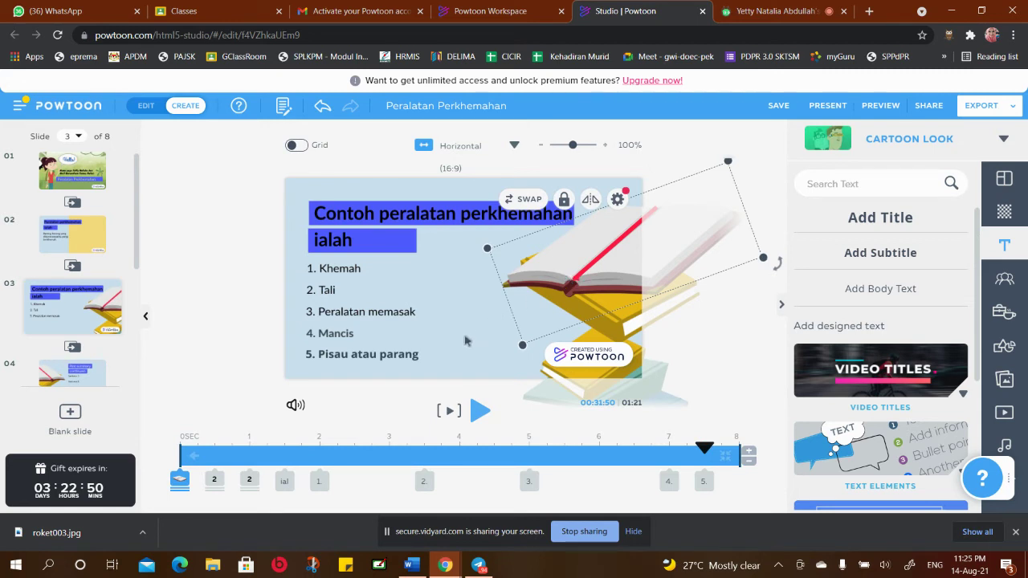
click(461, 347)
click(596, 270)
Delete both book illustrations, the red line and the small red mark from slide 3
right_click(596, 270)
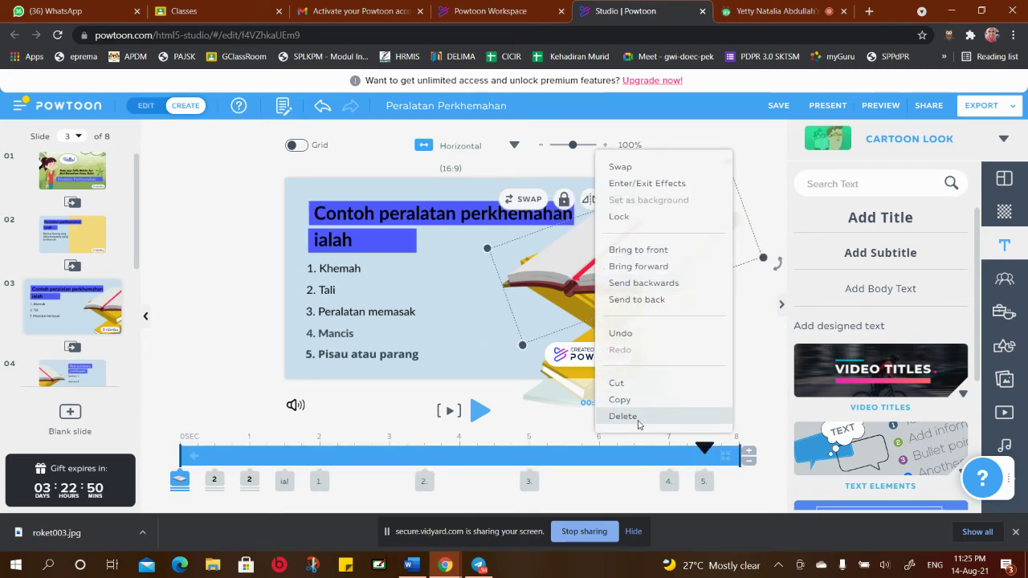
click(611, 281)
right_click(610, 281)
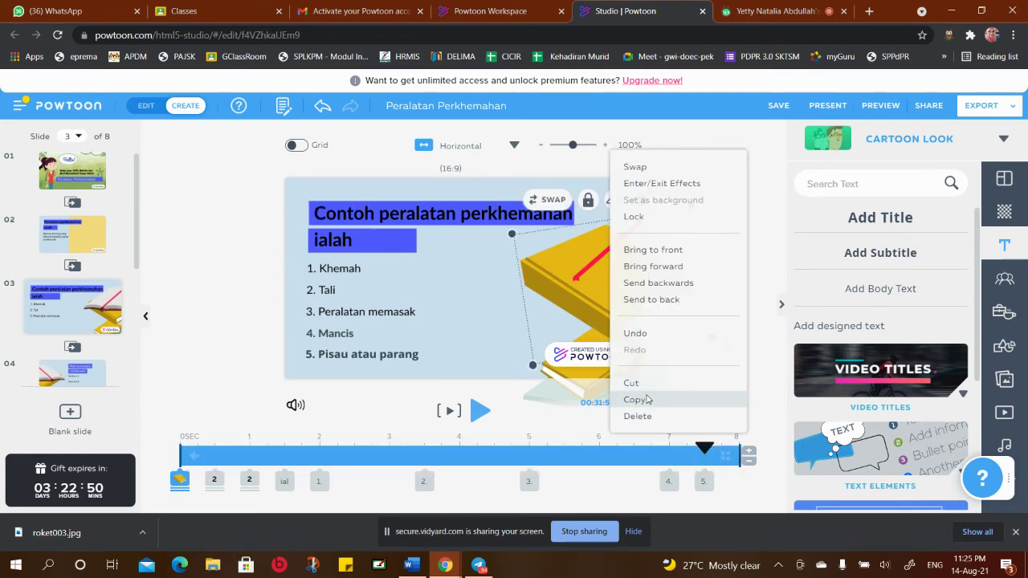
click(646, 420)
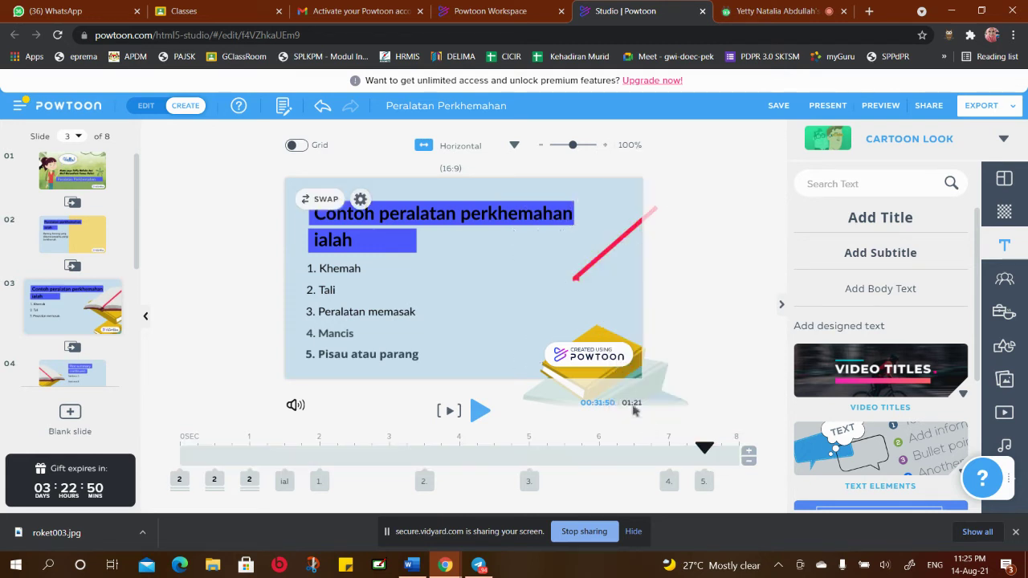
right_click(602, 332)
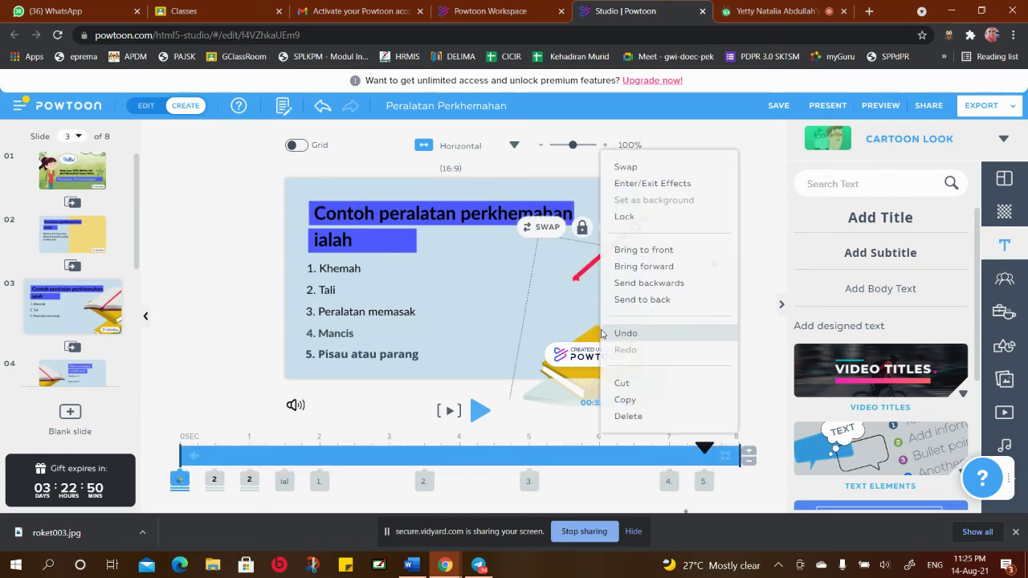
click(625, 416)
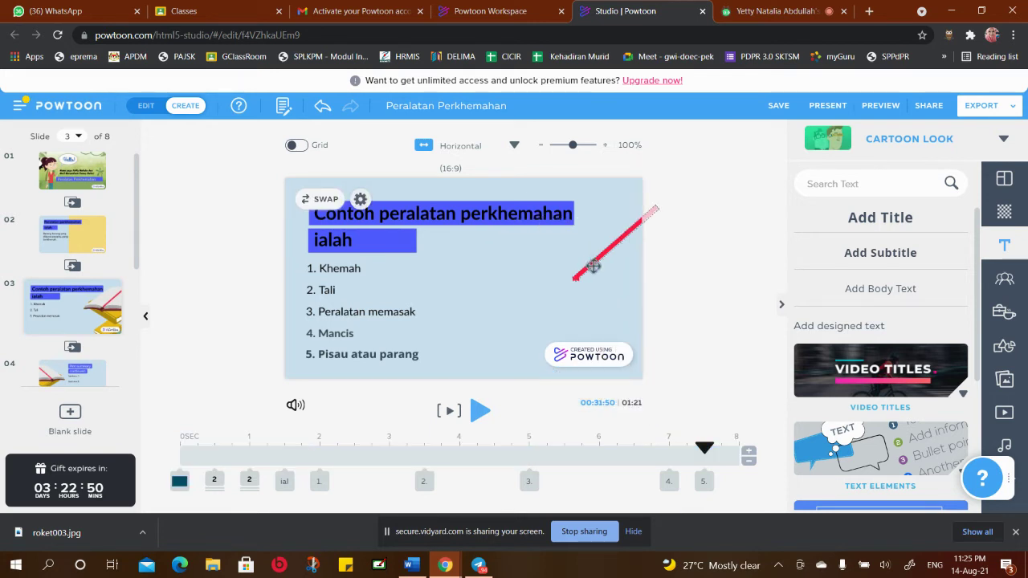
click(589, 267)
right_click(589, 269)
click(621, 416)
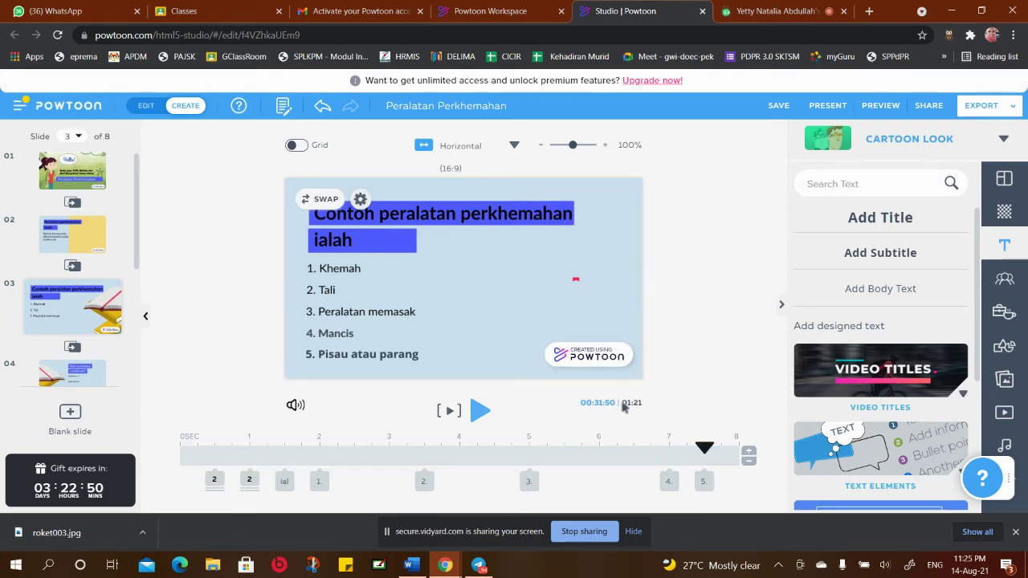
click(575, 281)
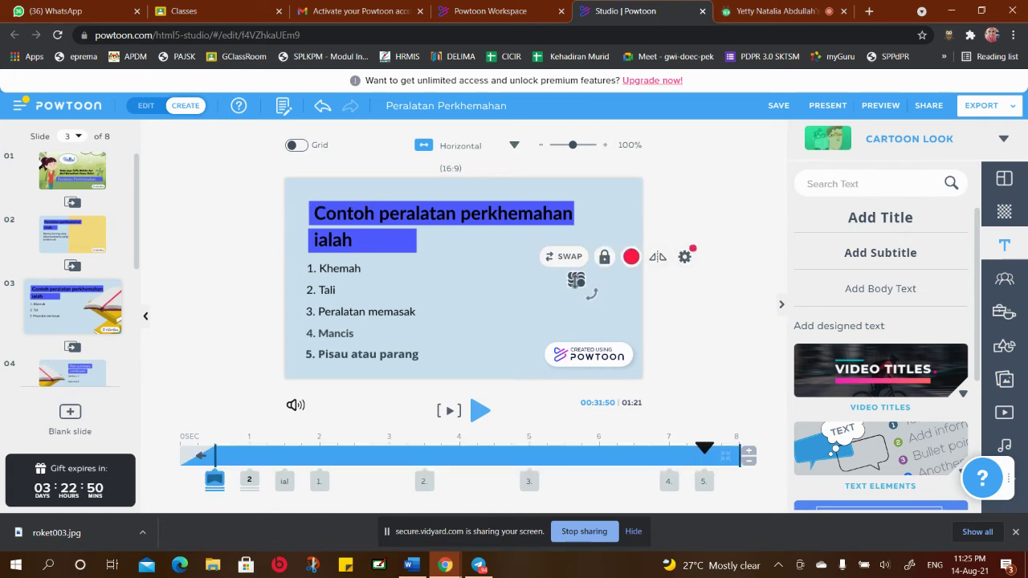
right_click(575, 281)
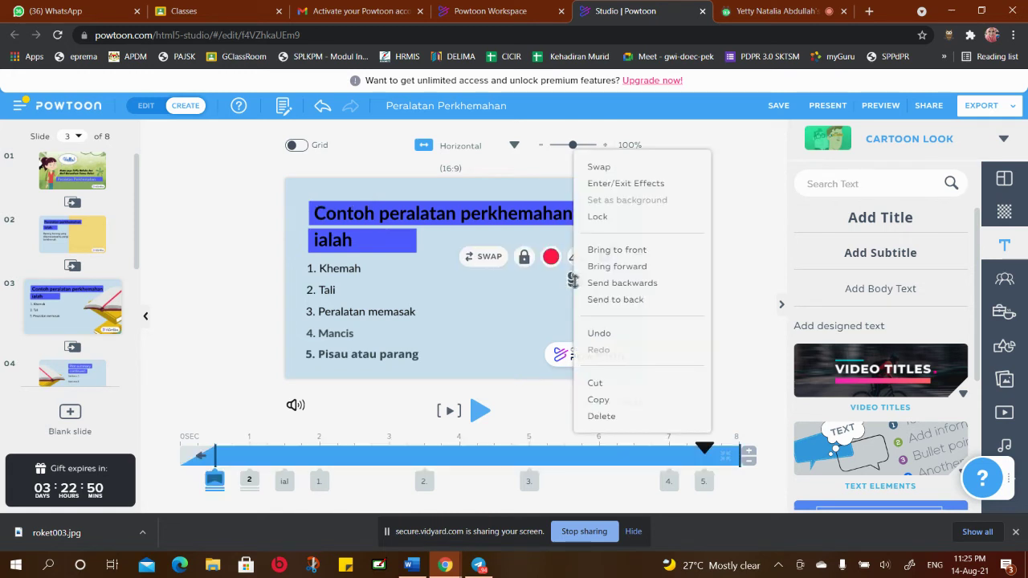
click(604, 416)
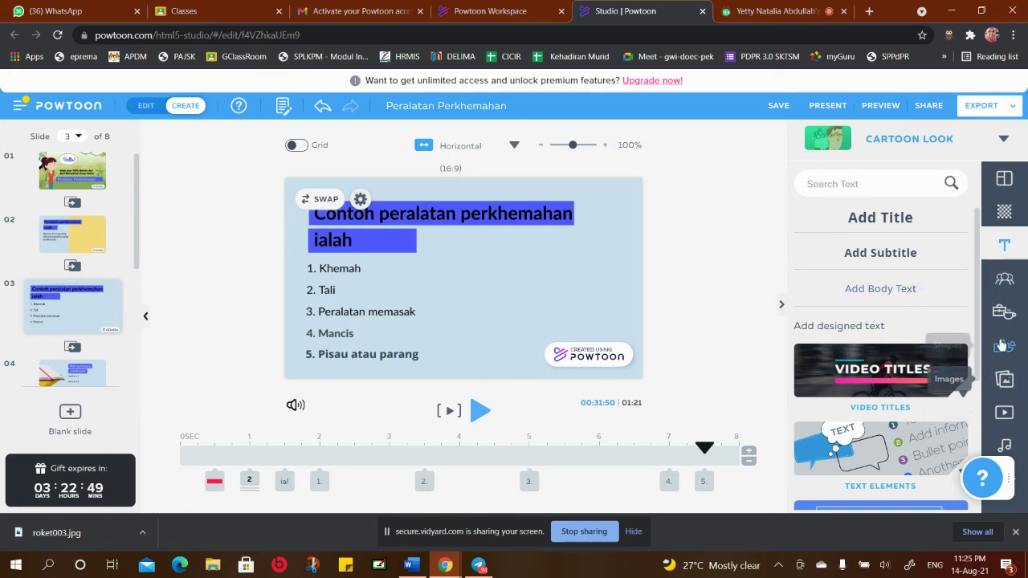
click(1002, 413)
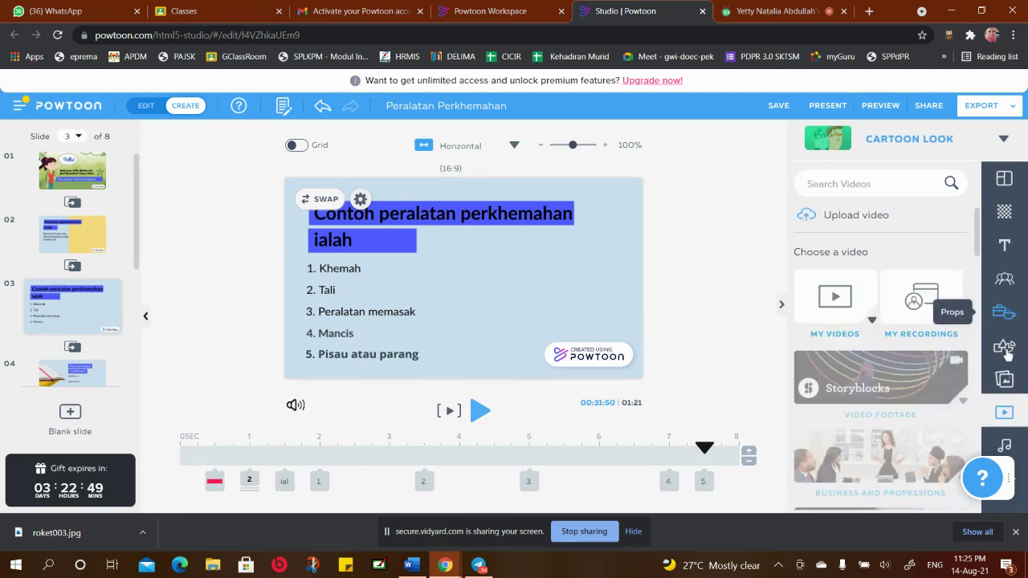
click(1002, 379)
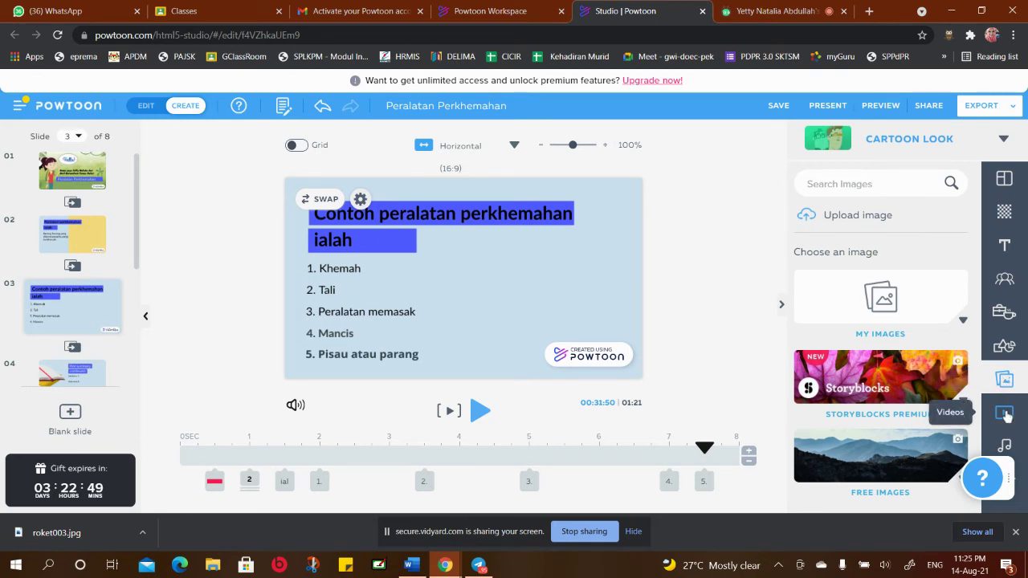
click(1005, 413)
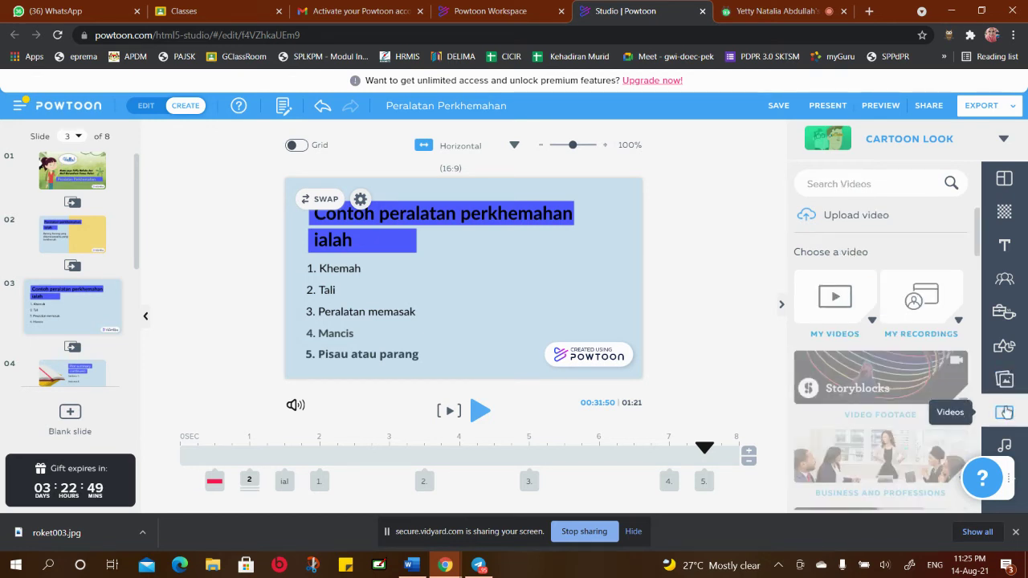
scroll(880, 376, down, 3)
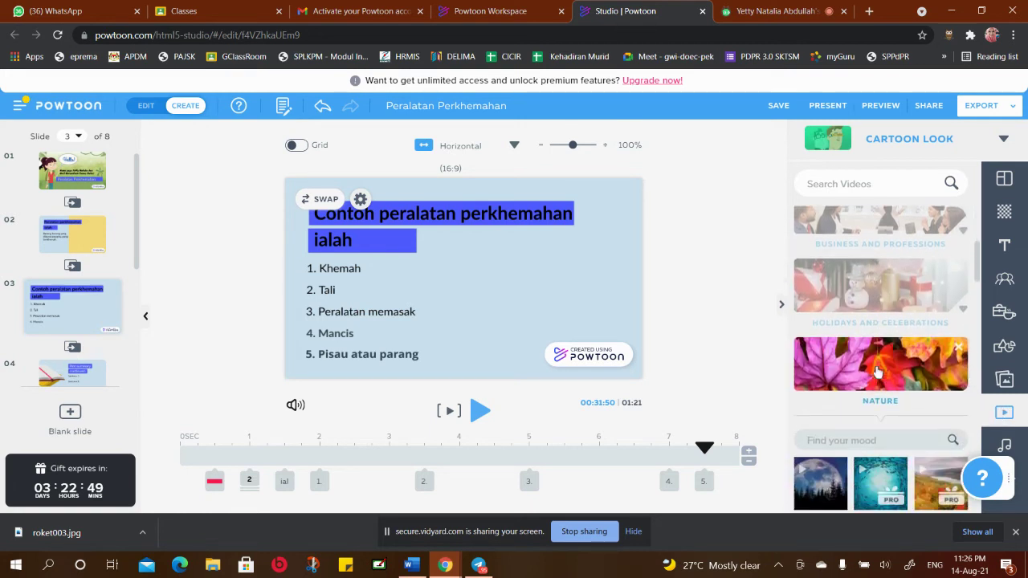
scroll(878, 377, down, 1)
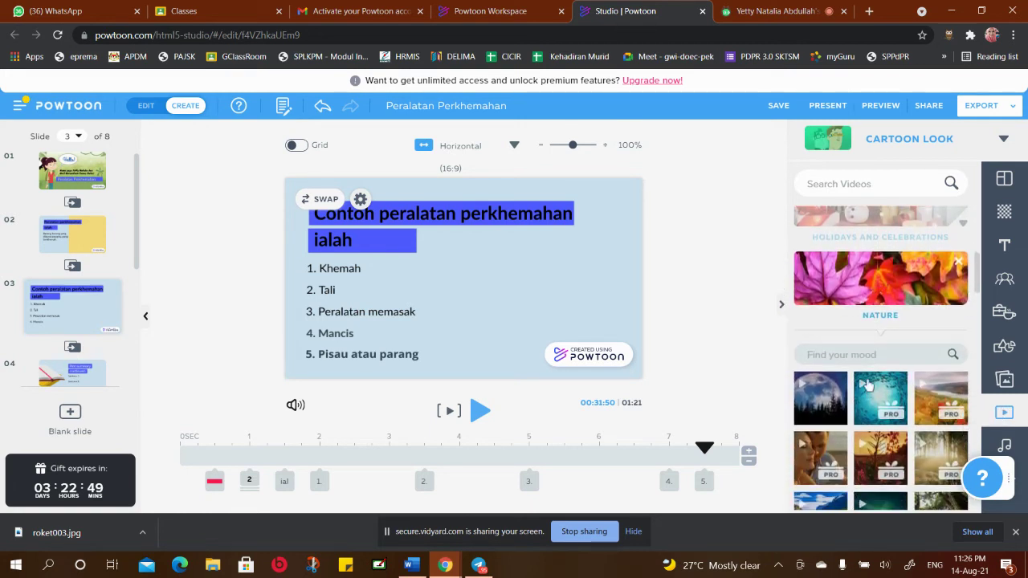
click(888, 287)
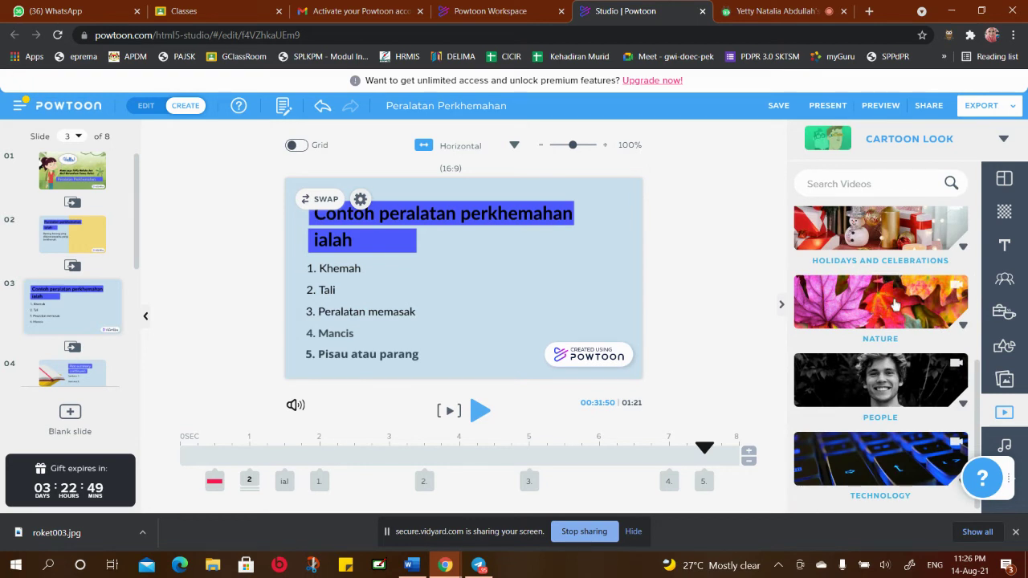
click(906, 302)
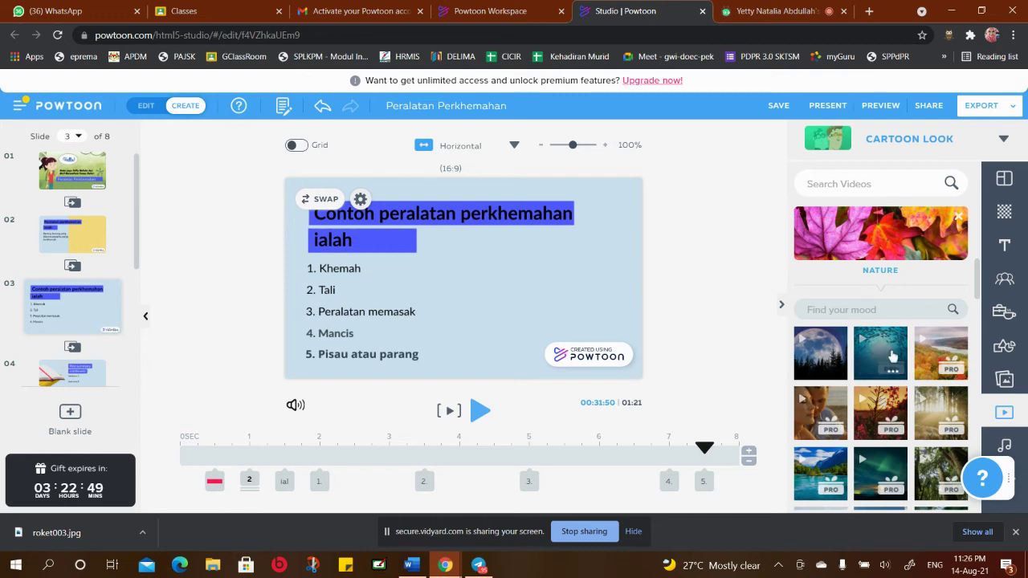
scroll(890, 351, down, 3)
scroll(891, 356, down, 3)
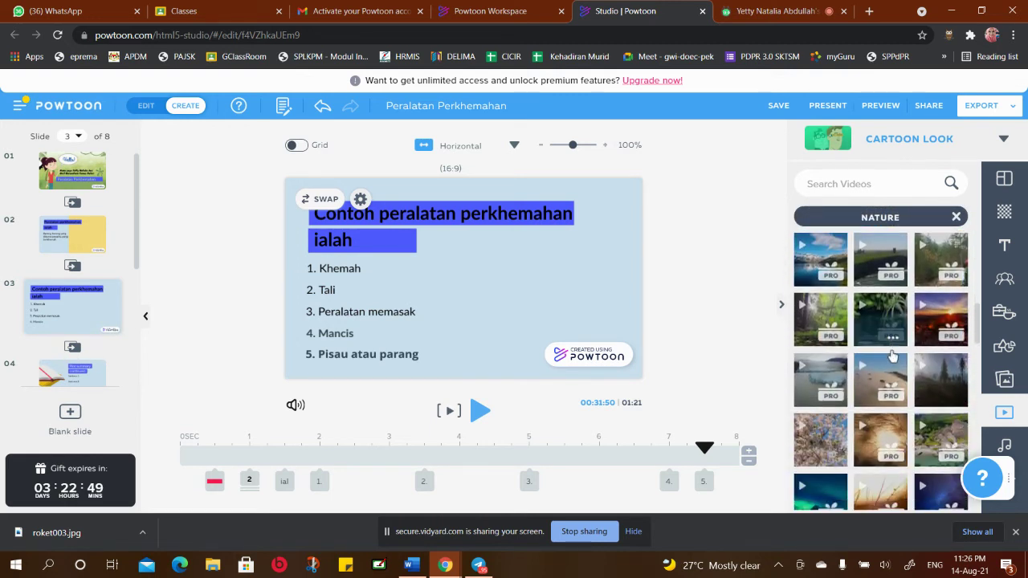
scroll(891, 353, down, 2)
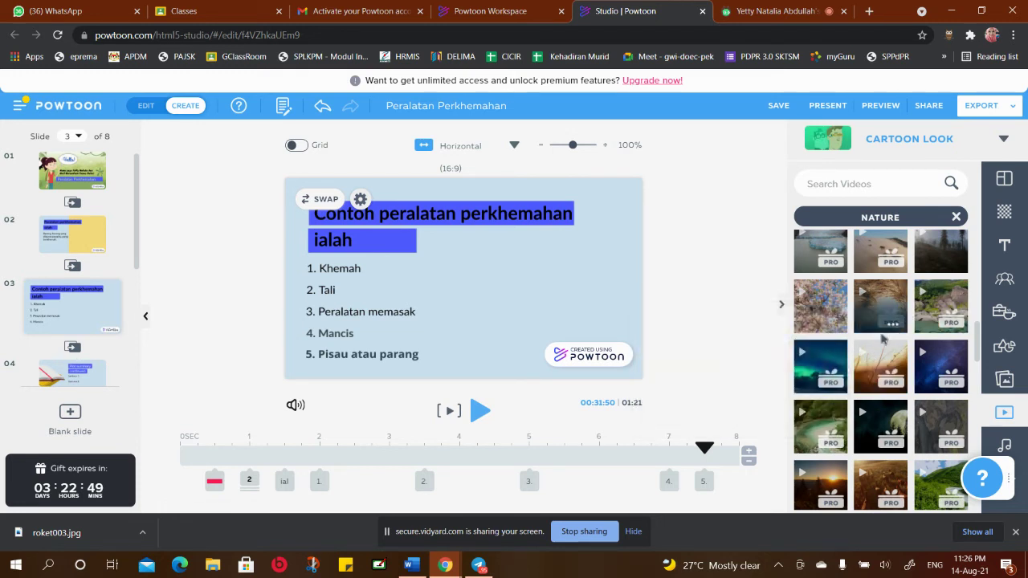
mouse_move(828, 317)
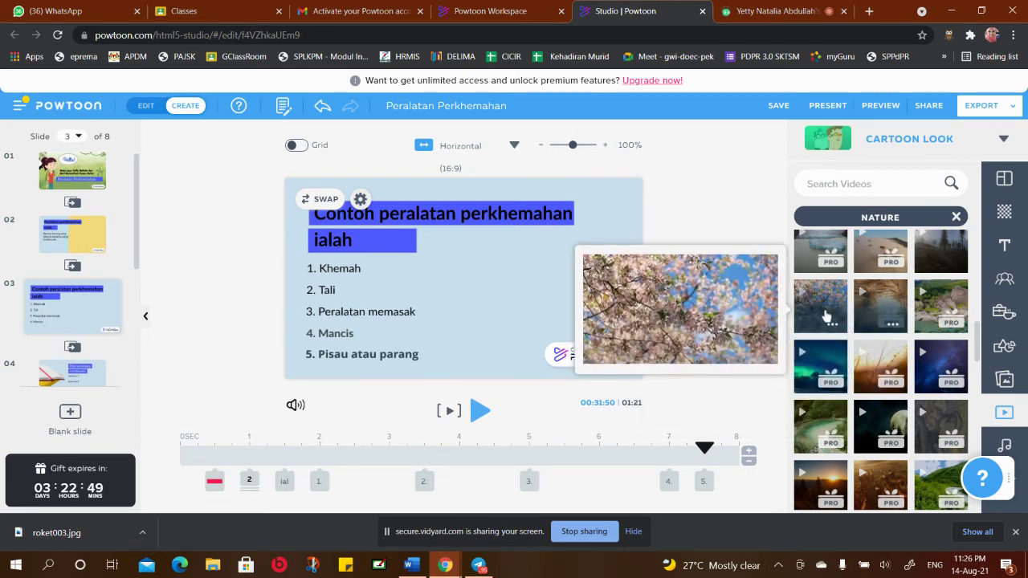
scroll(912, 341, down, 5)
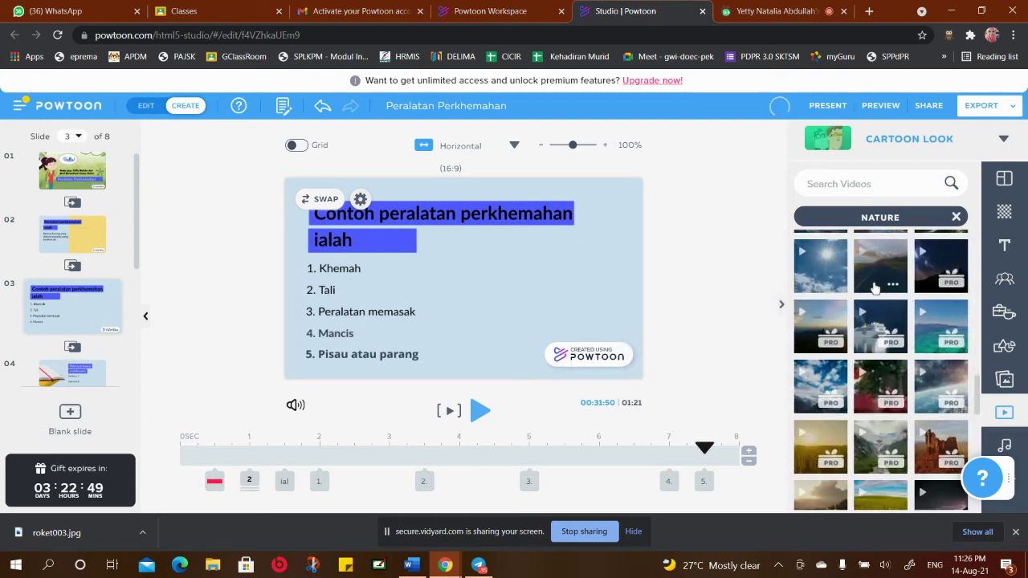
mouse_move(875, 289)
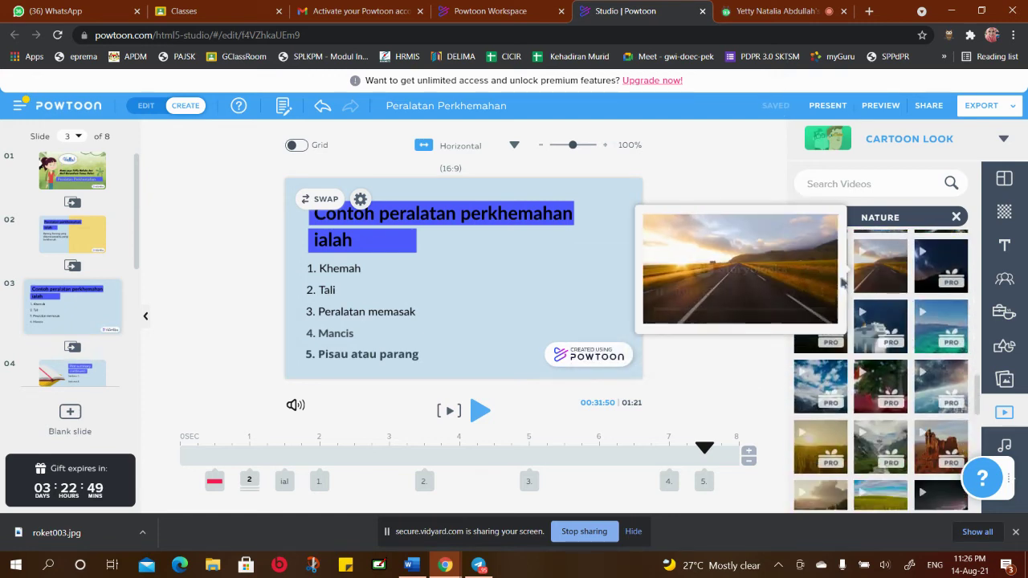
scroll(941, 331, down, 3)
scroll(936, 332, down, 3)
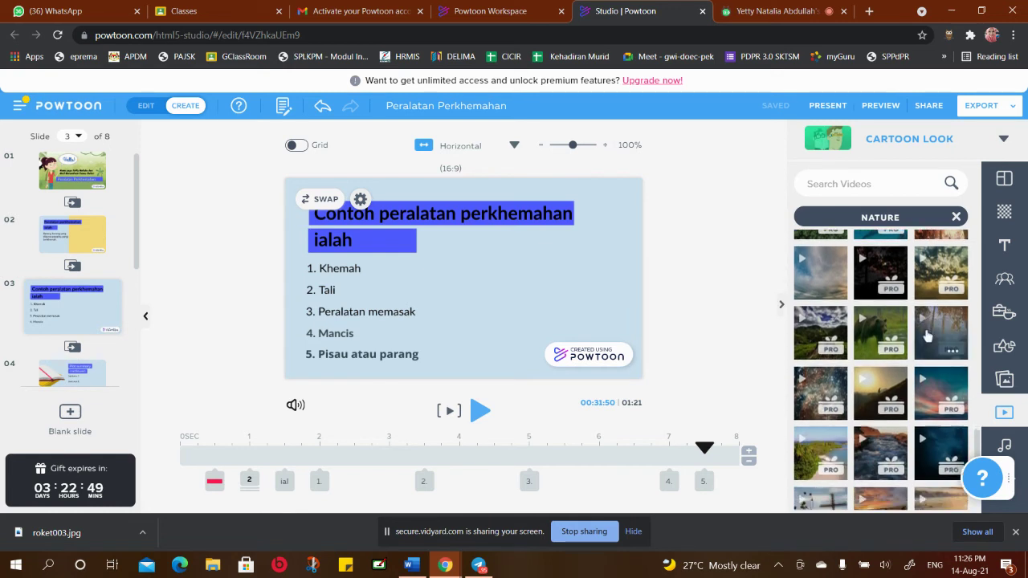
scroll(927, 335, up, 2)
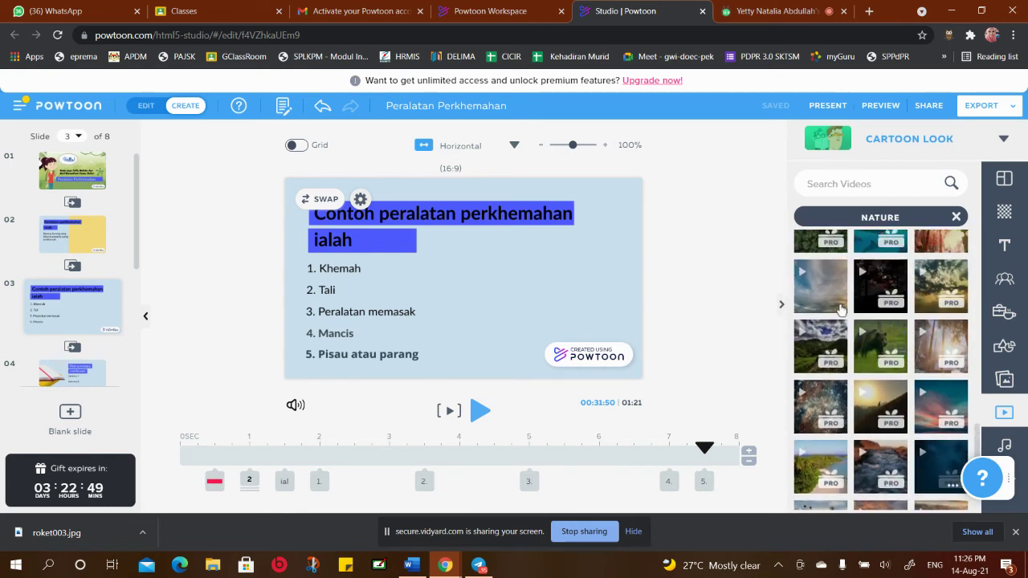
mouse_move(824, 299)
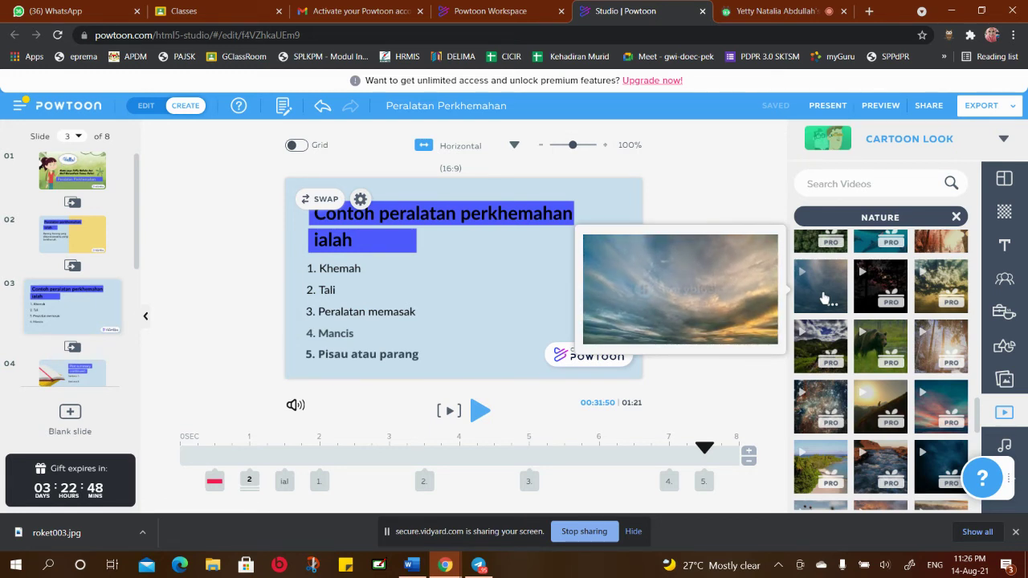
scroll(883, 345, down, 5)
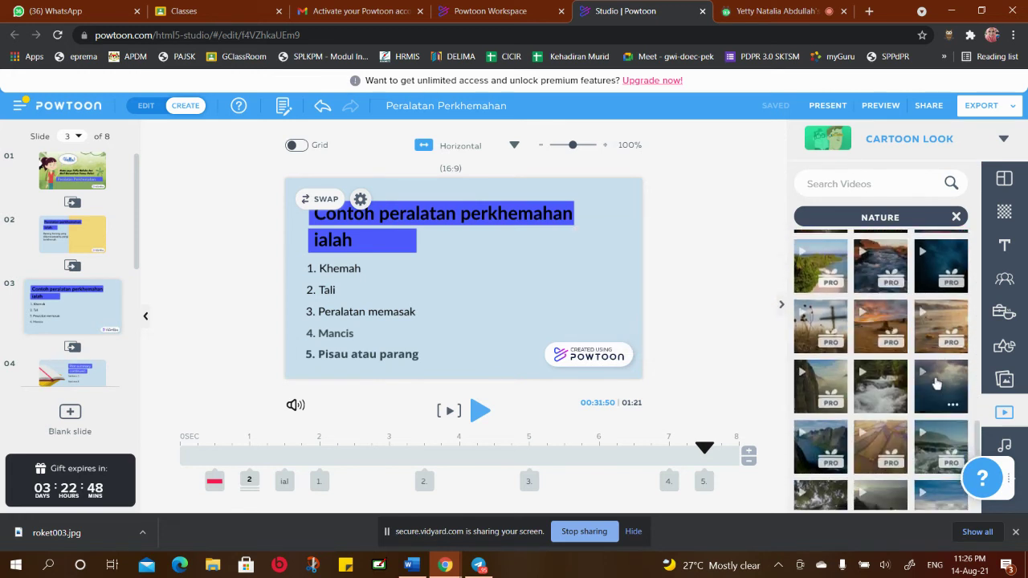
scroll(936, 387, down, 3)
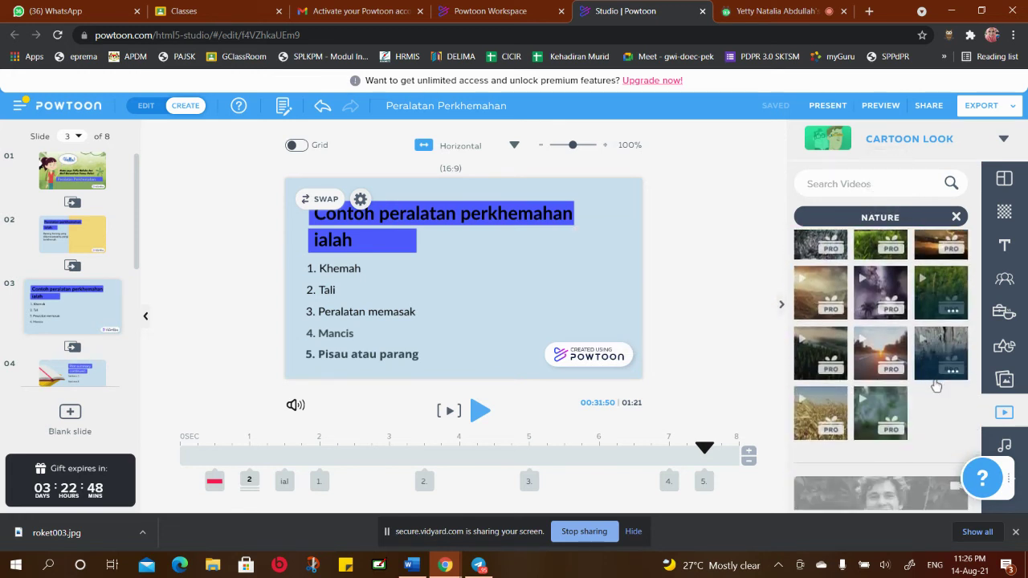
scroll(932, 381, down, 2)
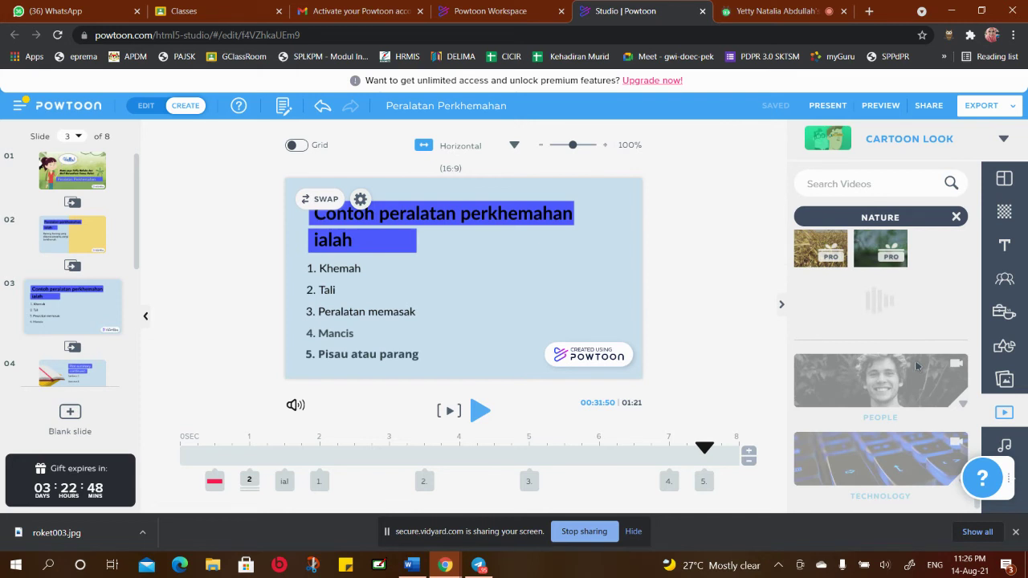
Open the Storyblocks Premium image collection and scroll through its photos to choose one for slide 3
click(1003, 380)
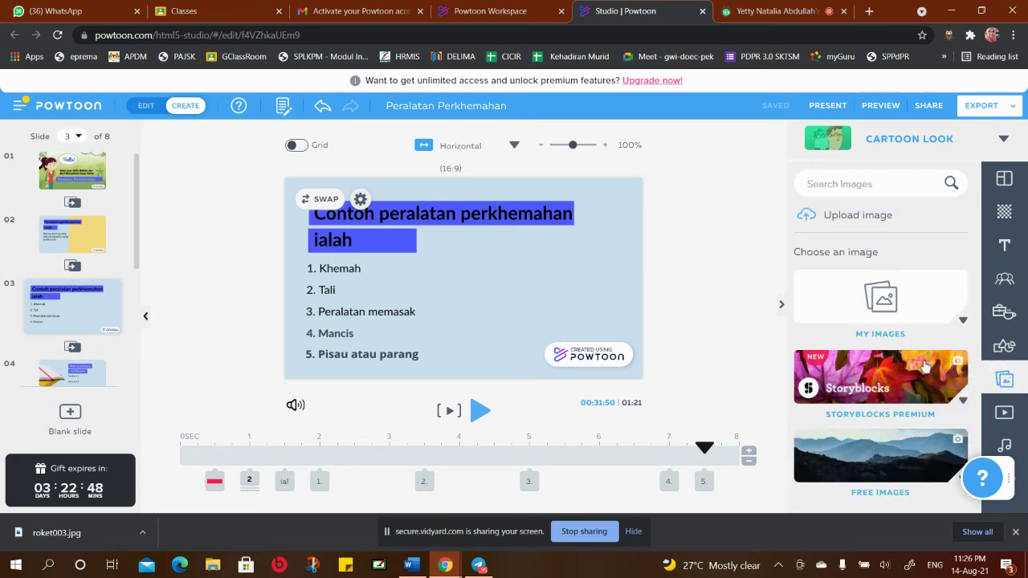
click(881, 376)
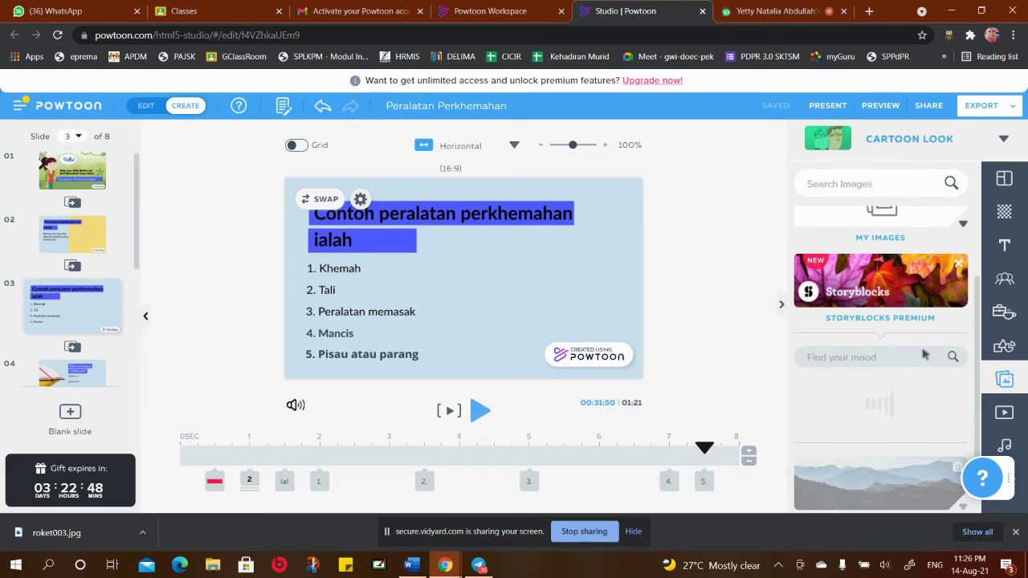
scroll(918, 349, down, 2)
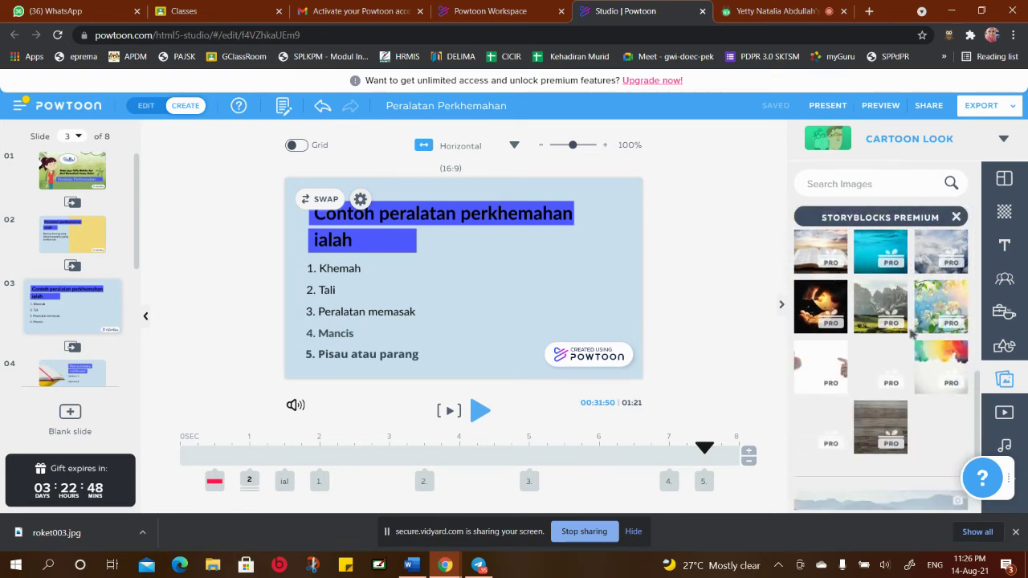
scroll(912, 336, down, 1)
scroll(910, 333, down, 2)
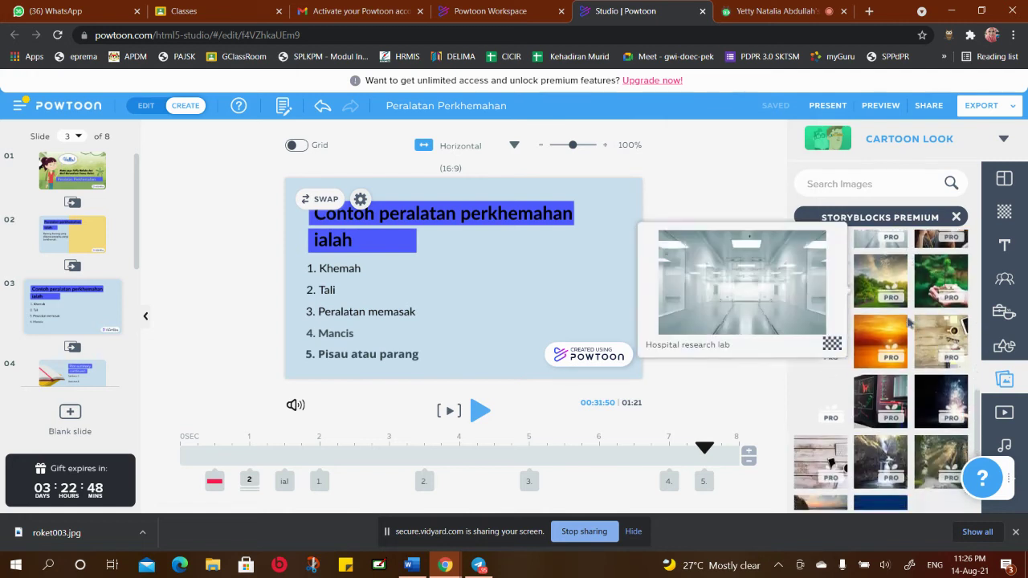
scroll(891, 297, down, 1)
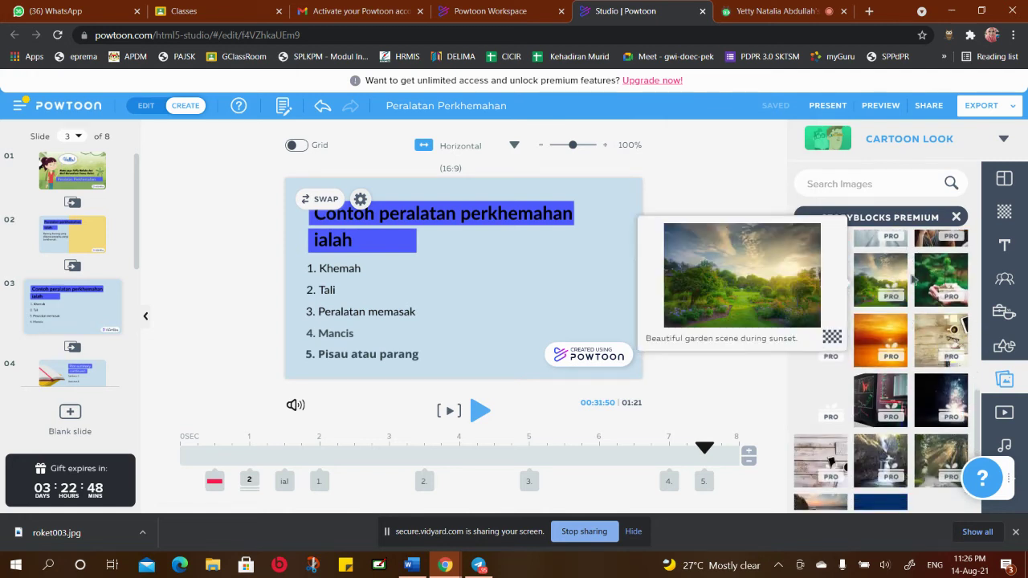
scroll(918, 297, down, 3)
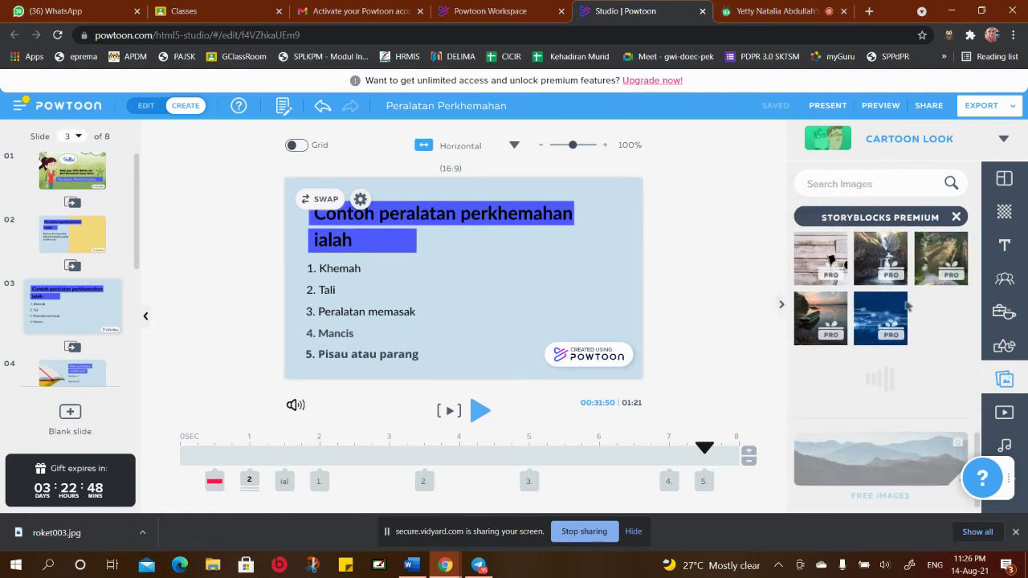
scroll(931, 321, down, 1)
mouse_move(938, 323)
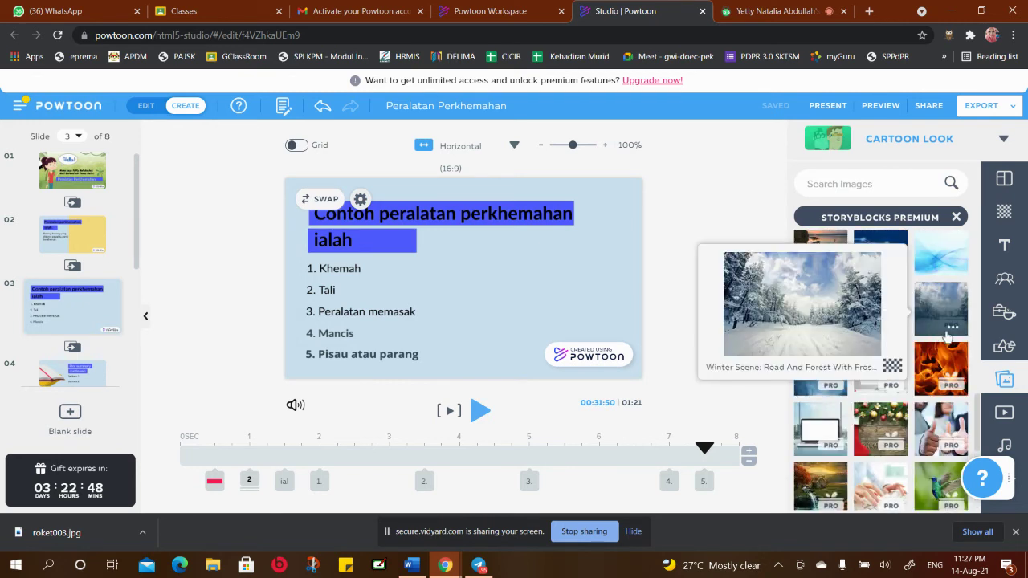
scroll(924, 317, down, 2)
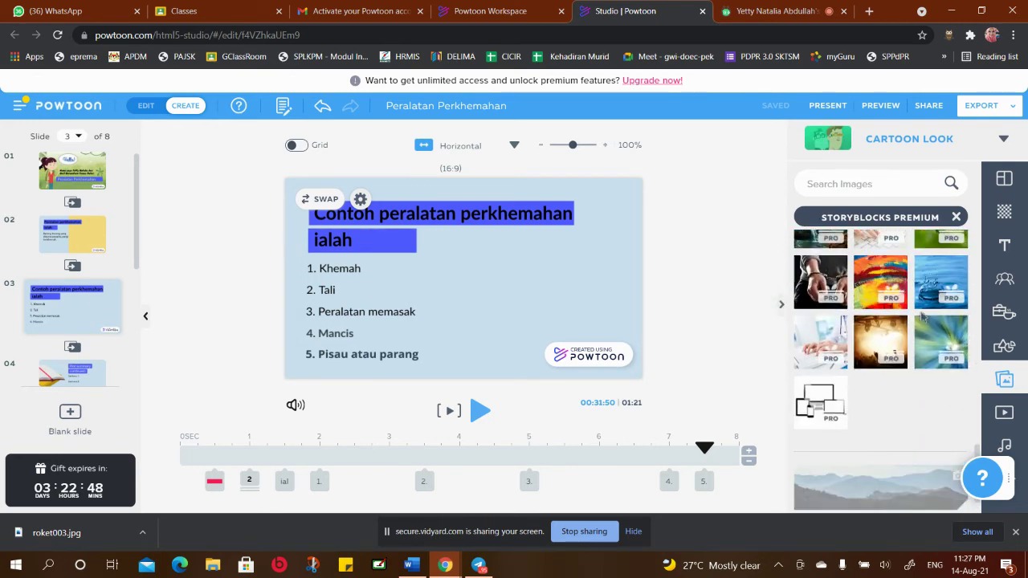
scroll(900, 307, down, 2)
scroll(897, 309, down, 2)
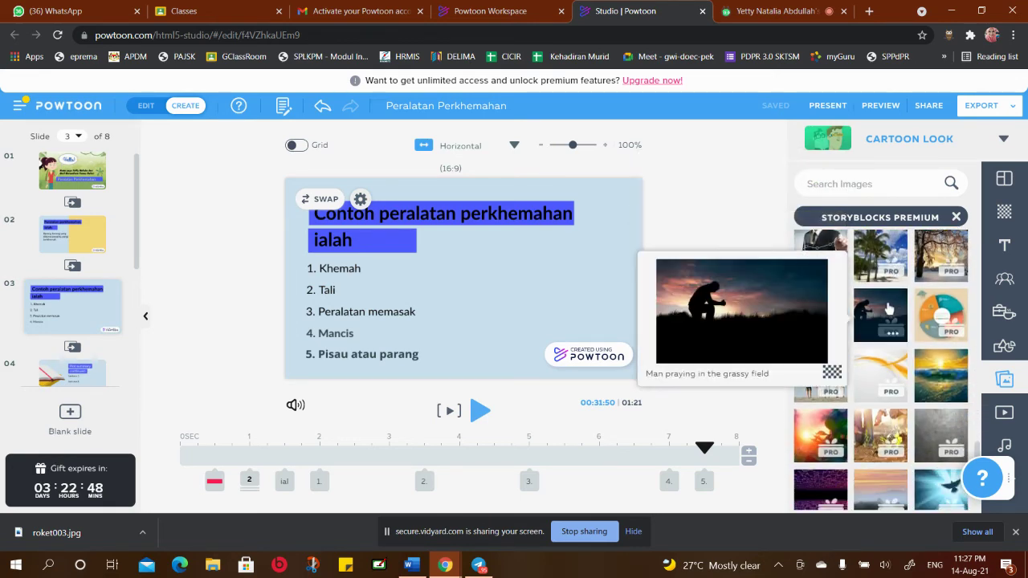
scroll(895, 308, down, 3)
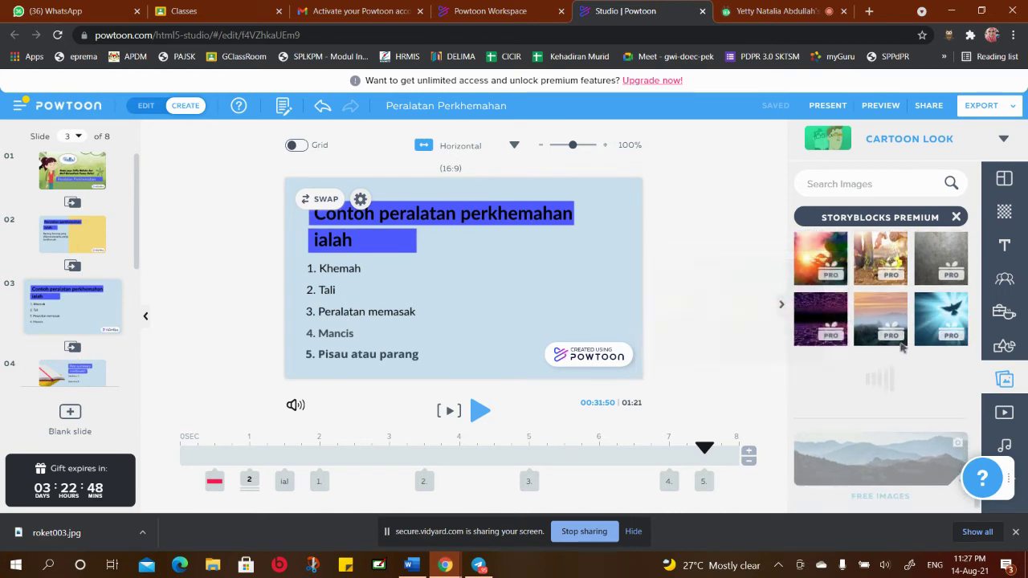
scroll(872, 314, down, 2)
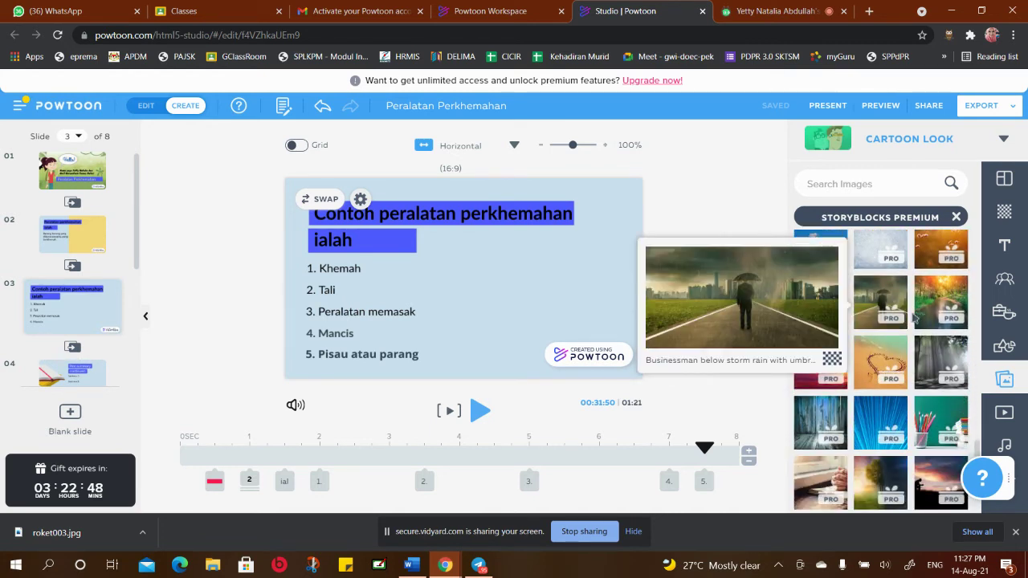
Add the River in the forest photo, then shrink it and place it right of the five-item list
mouse_move(941, 289)
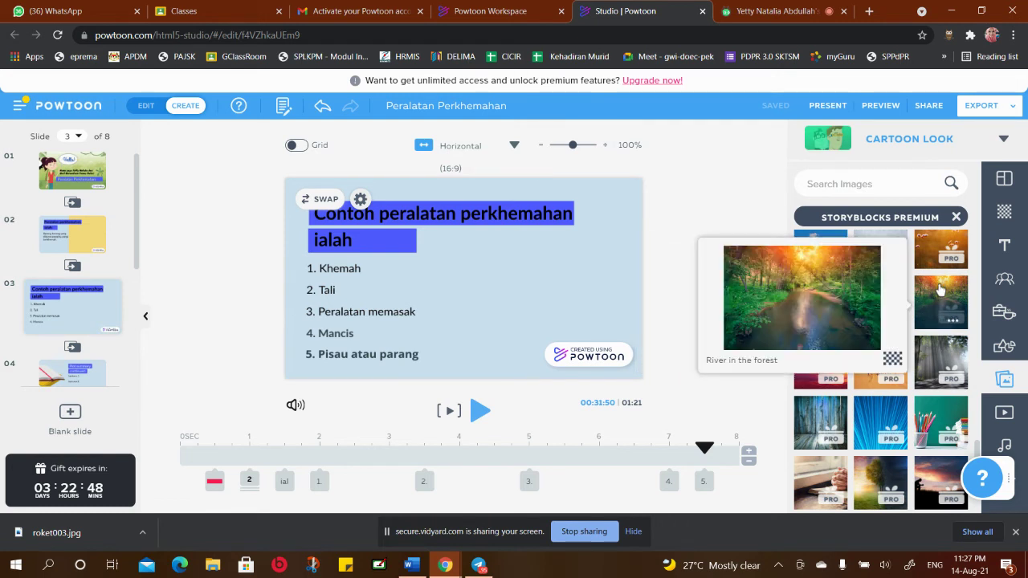
click(940, 296)
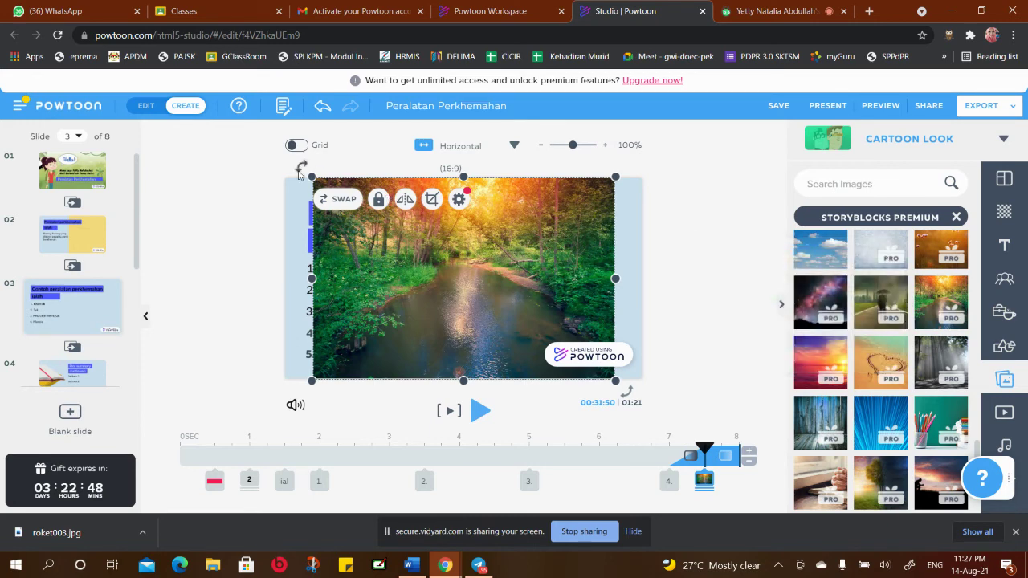
drag(351, 196, 434, 259)
drag(522, 295, 527, 279)
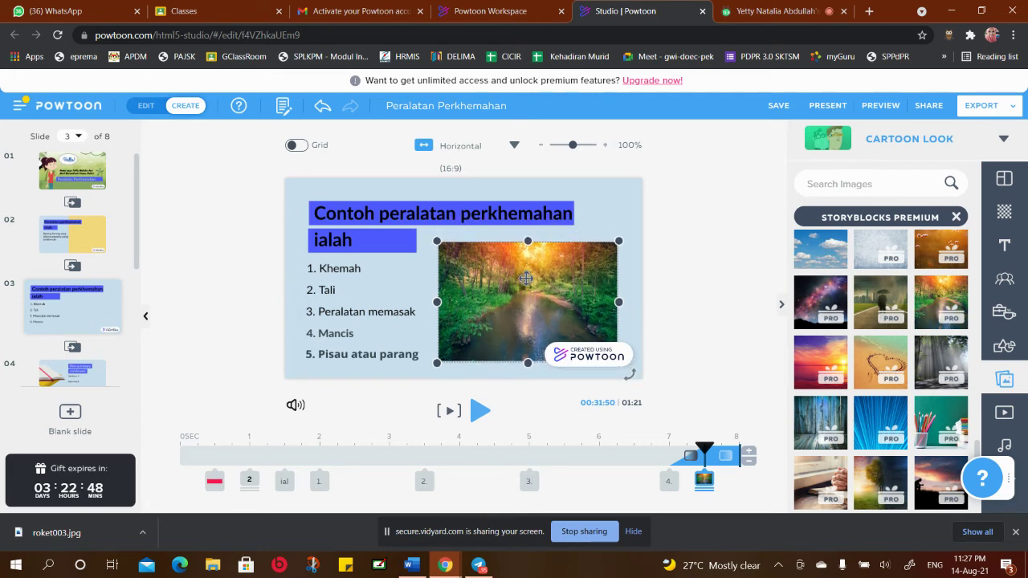
click(679, 261)
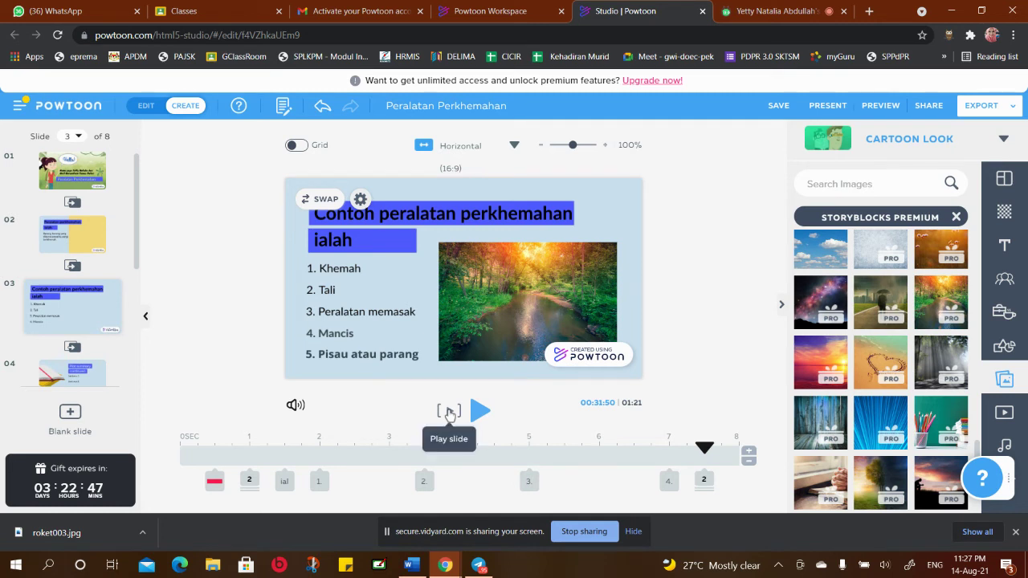
Preview slide 3, extend it by one second to a 01:22 total, and replay it
click(450, 412)
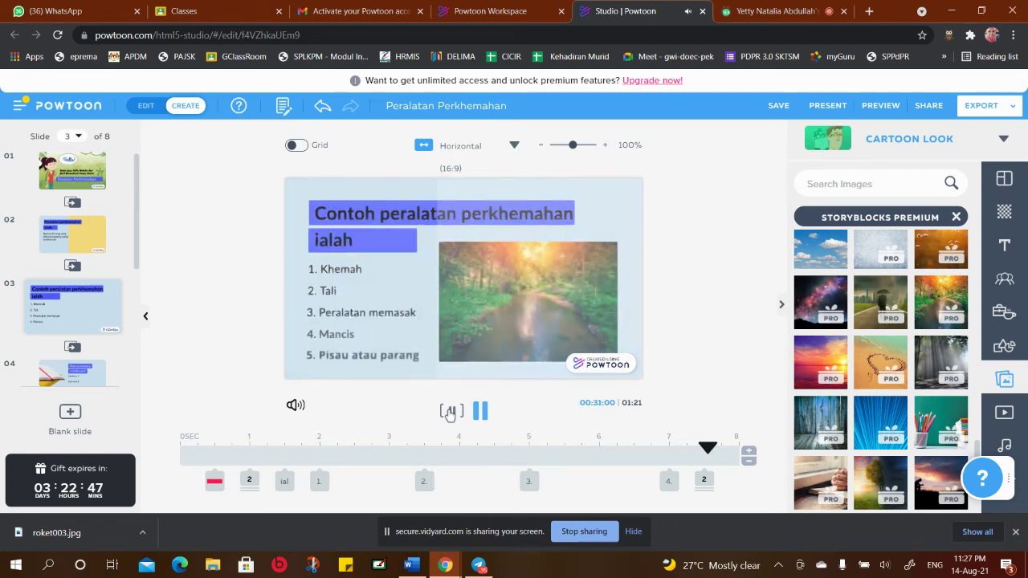
click(451, 412)
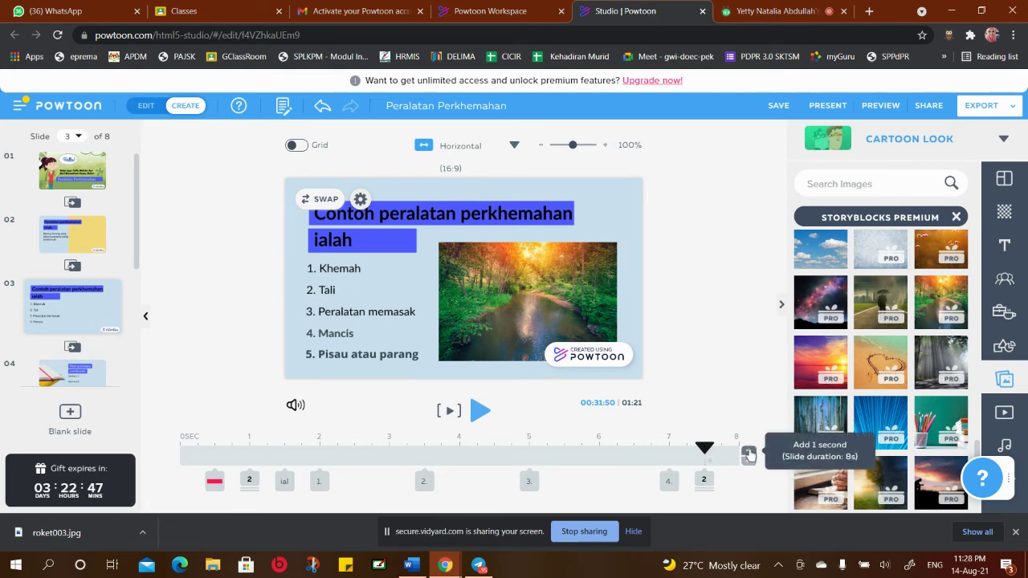
click(748, 452)
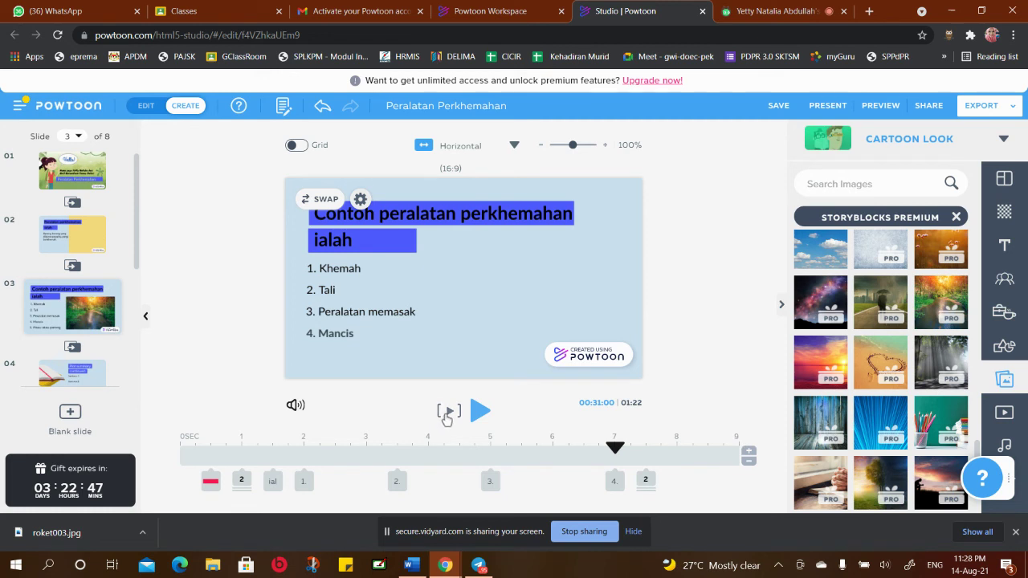
click(447, 413)
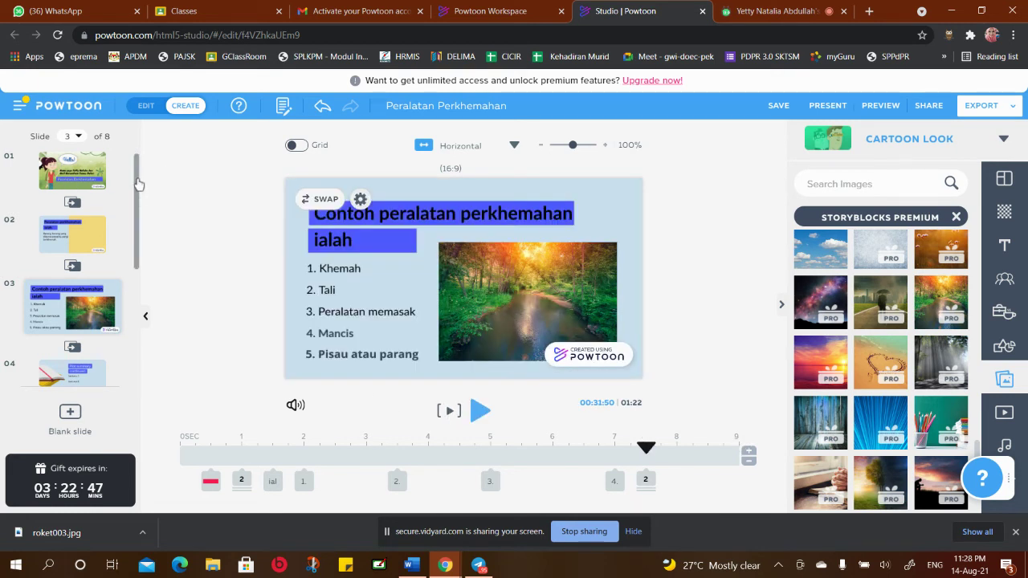
click(90, 171)
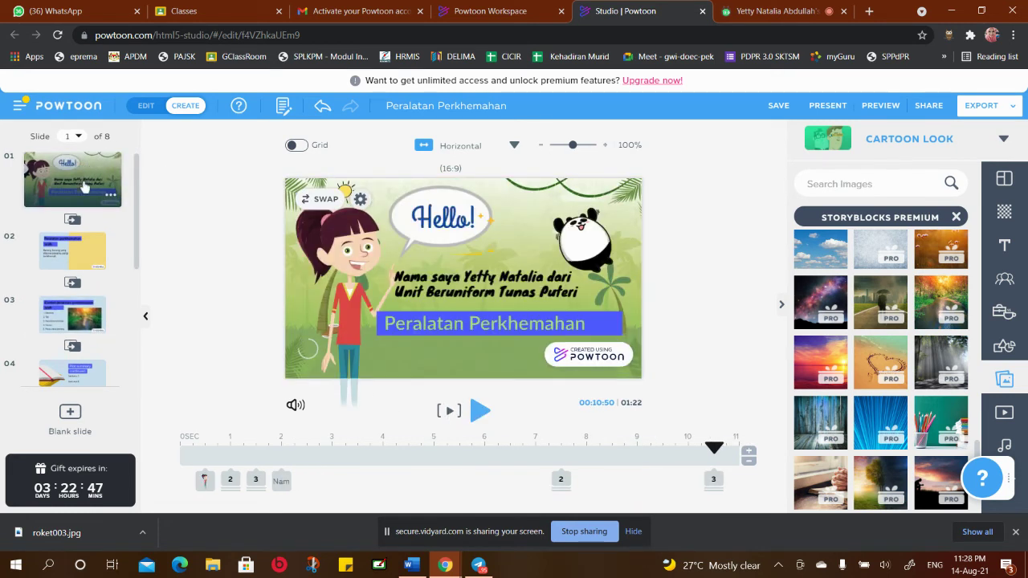
click(68, 261)
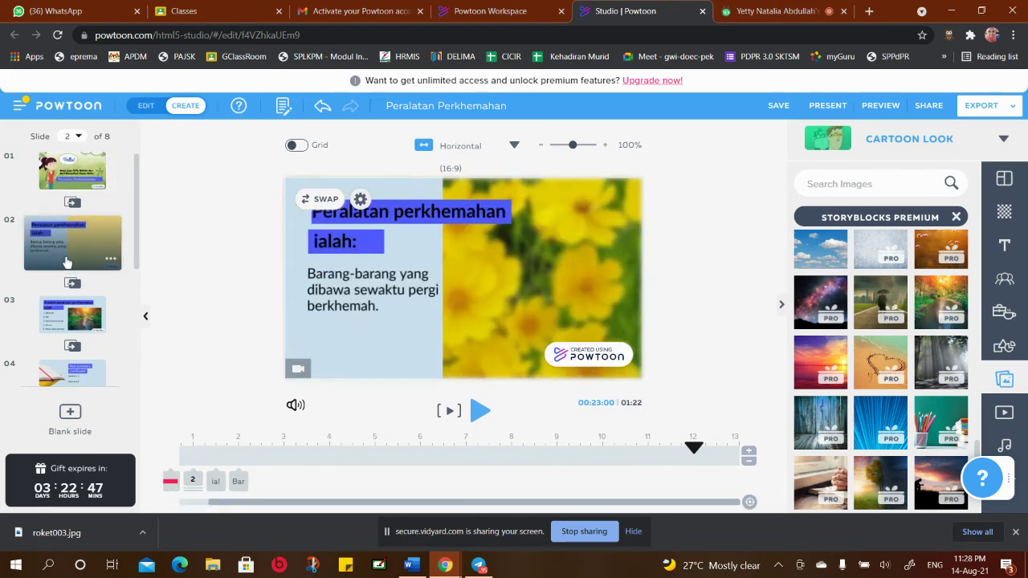
click(74, 316)
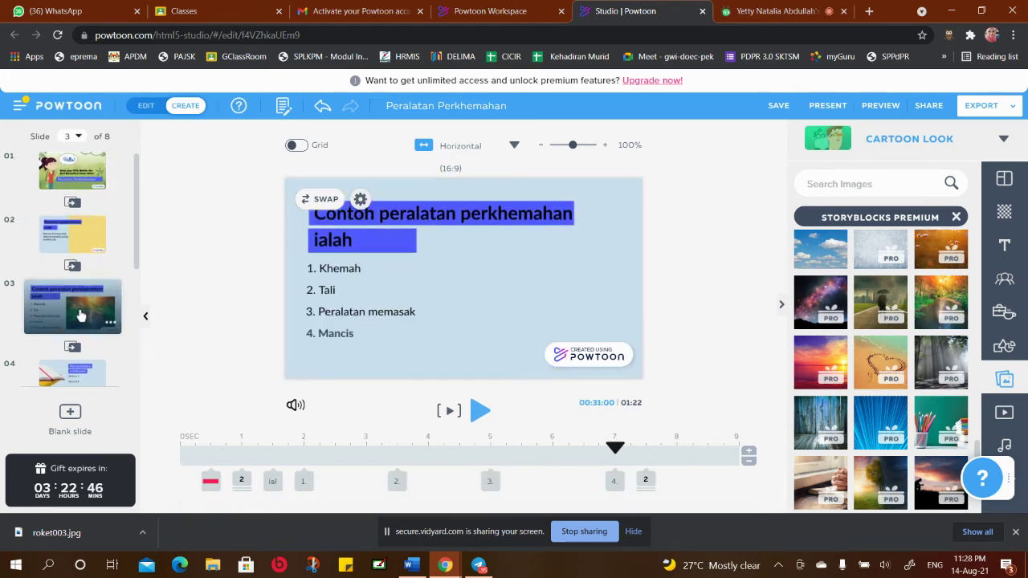
drag(138, 274, 144, 310)
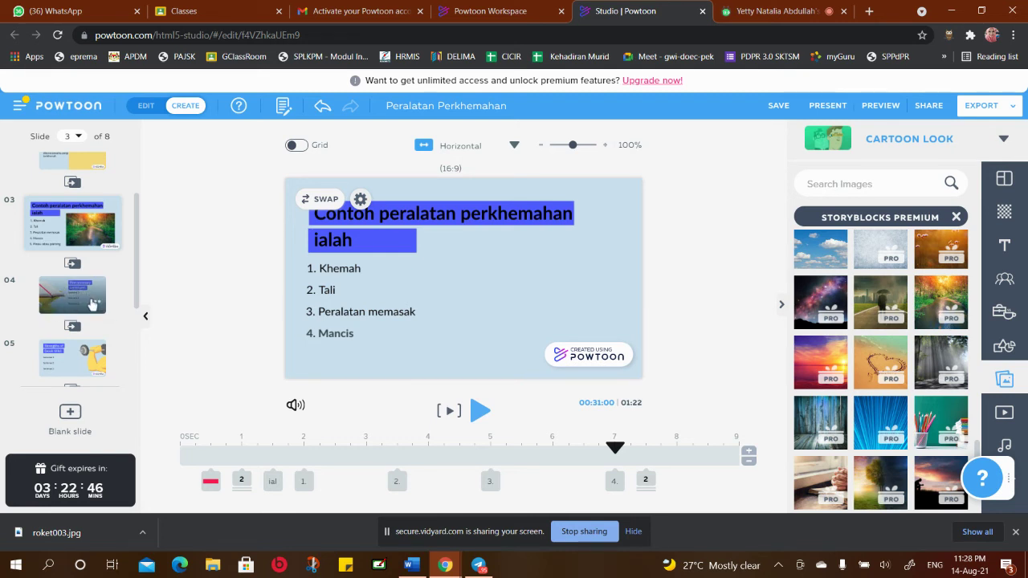
click(95, 303)
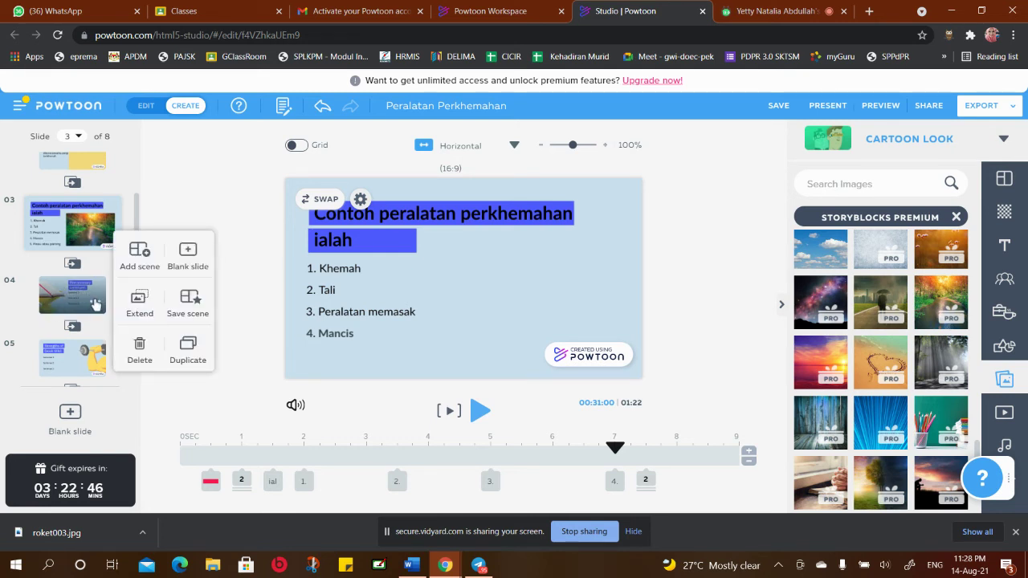
Delete the three extra template slides after slide 3 and open the Thank you slide
click(140, 347)
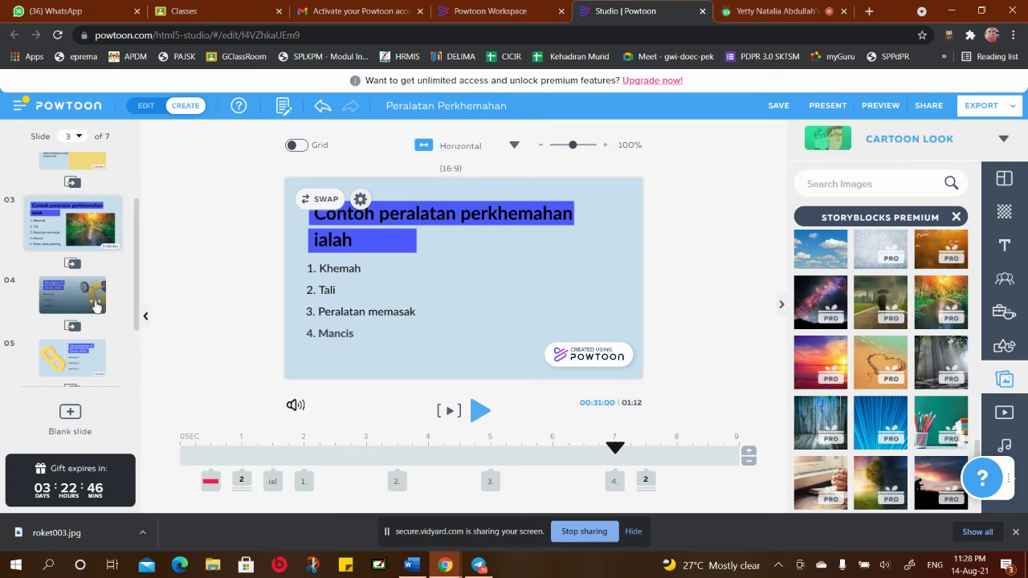
click(95, 303)
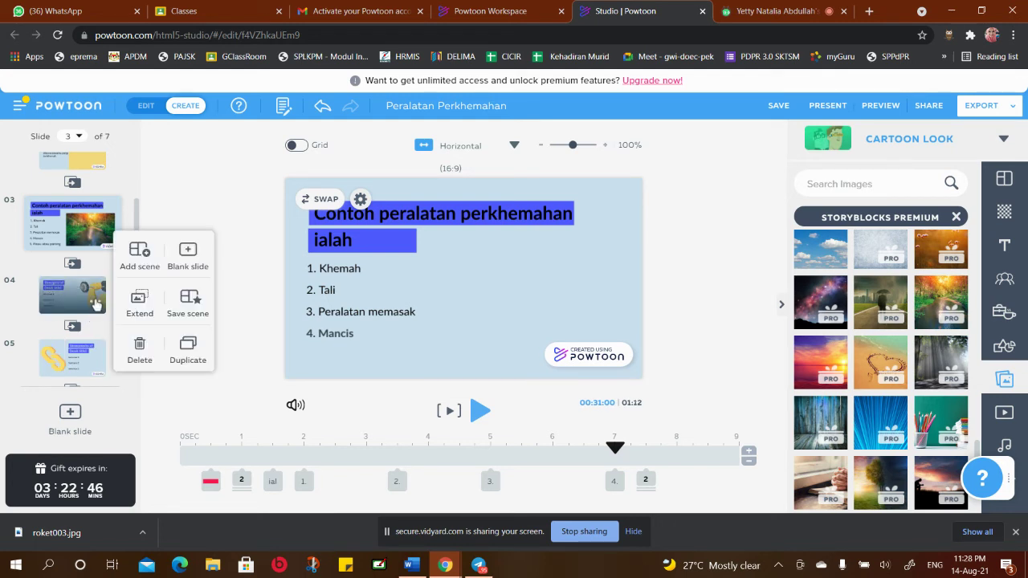
click(139, 347)
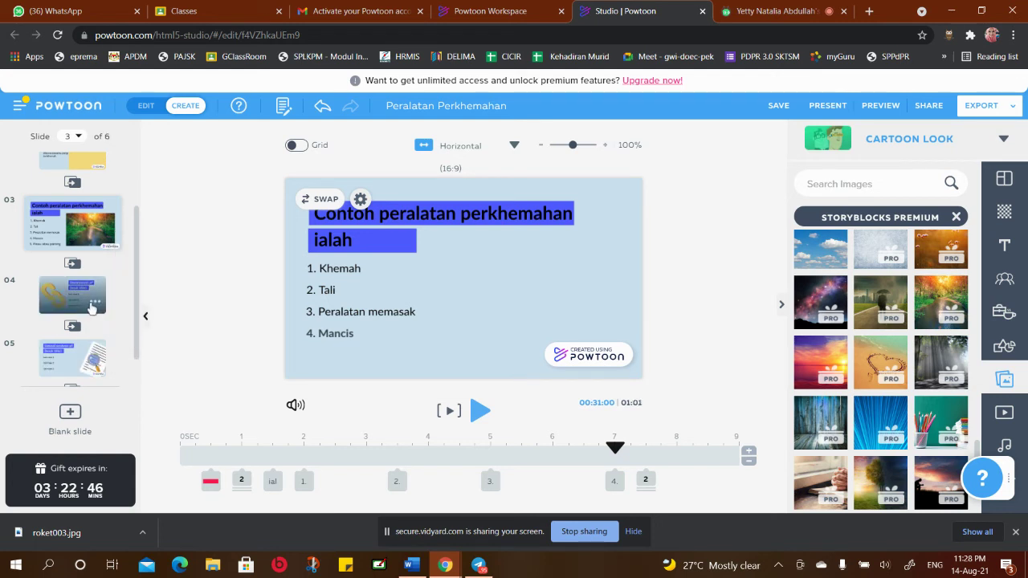
click(96, 303)
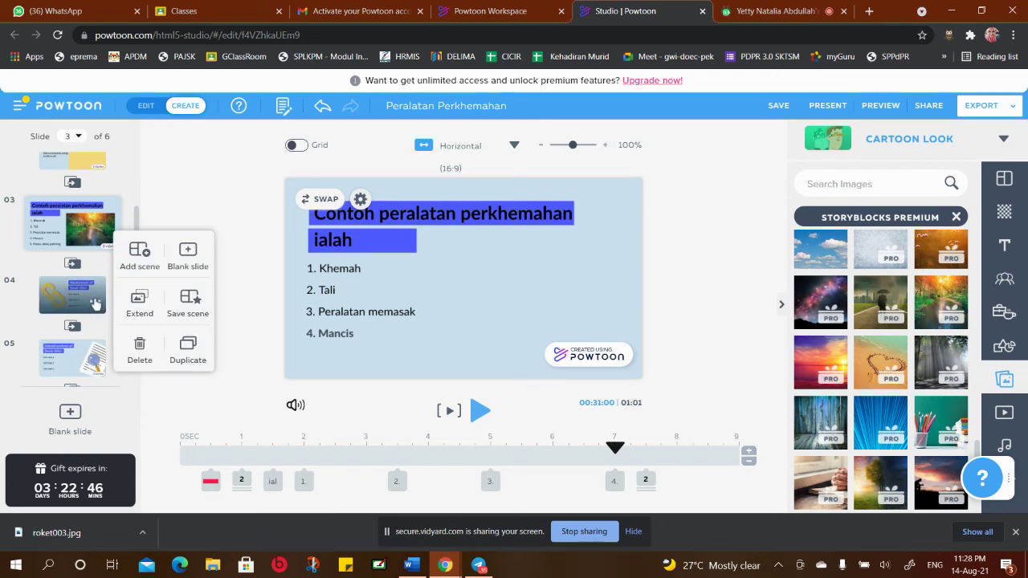
click(139, 349)
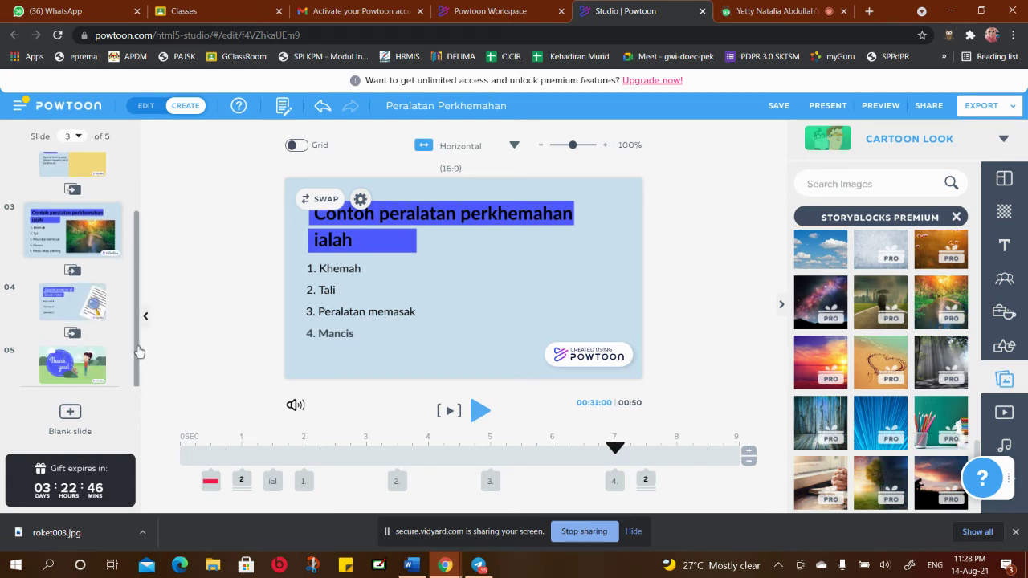
click(96, 310)
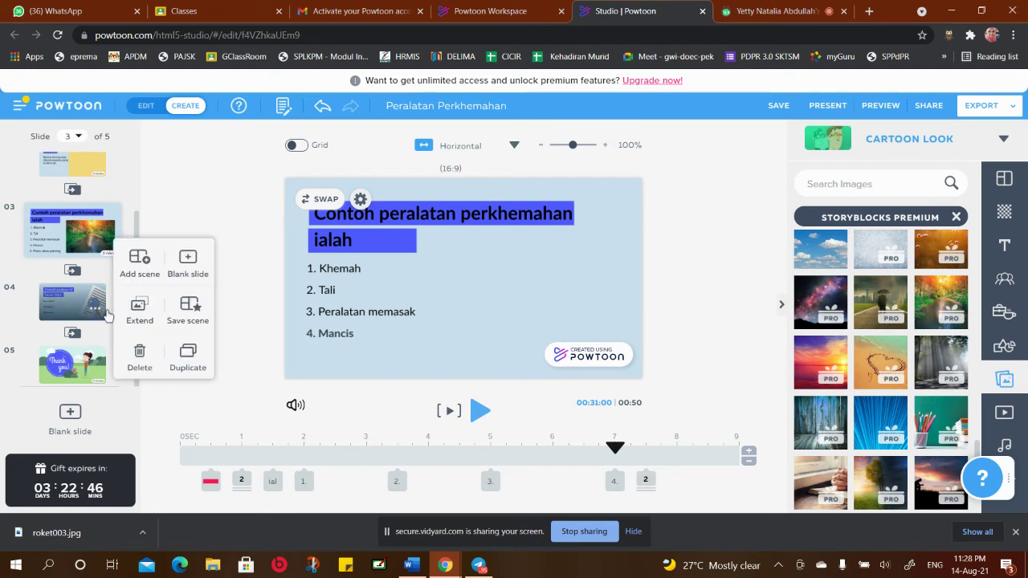
click(138, 353)
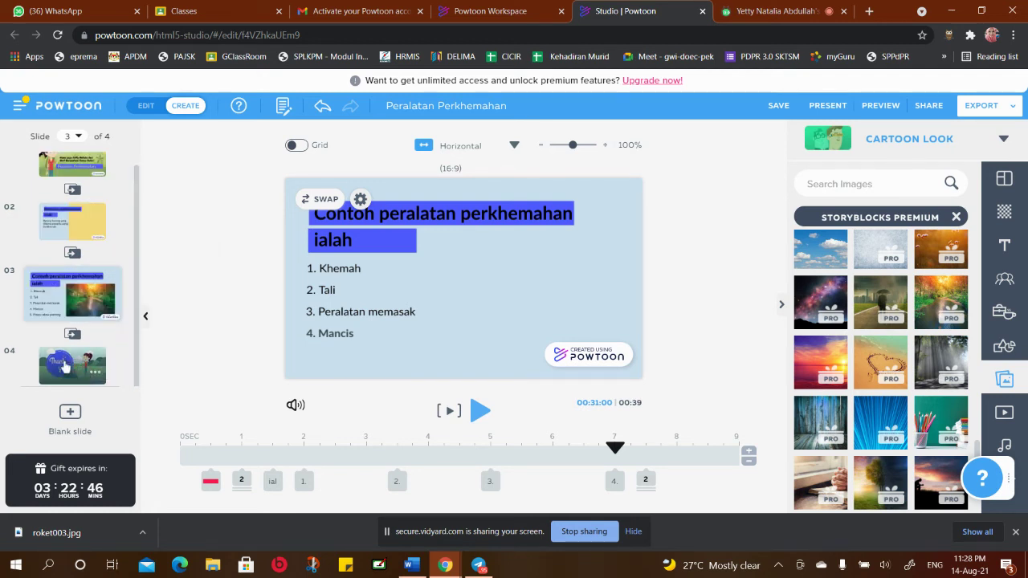
click(66, 366)
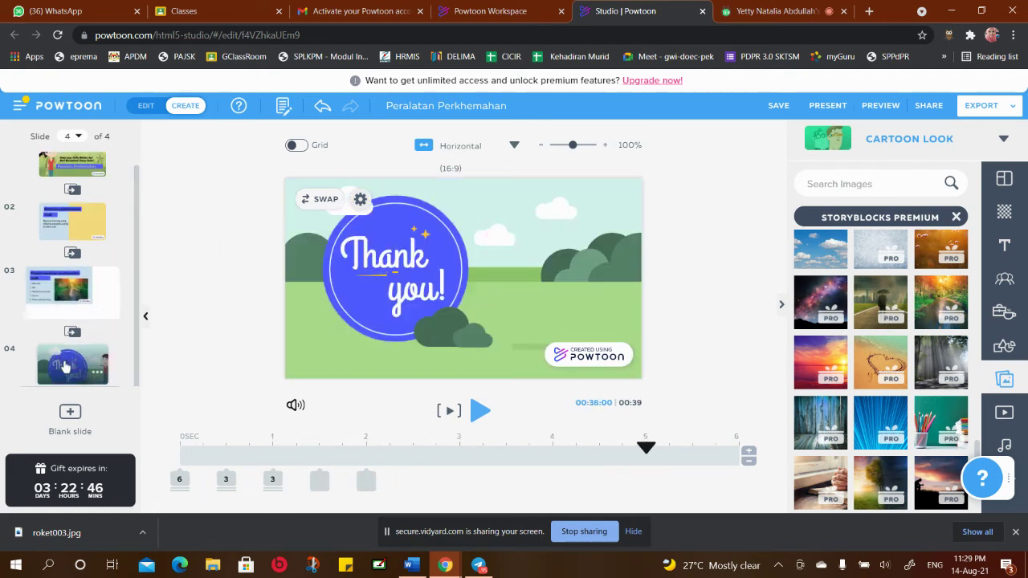
Retype the closing greeting 'Thank you!' as 'Terima Kasih!'
click(421, 260)
double_click(421, 255)
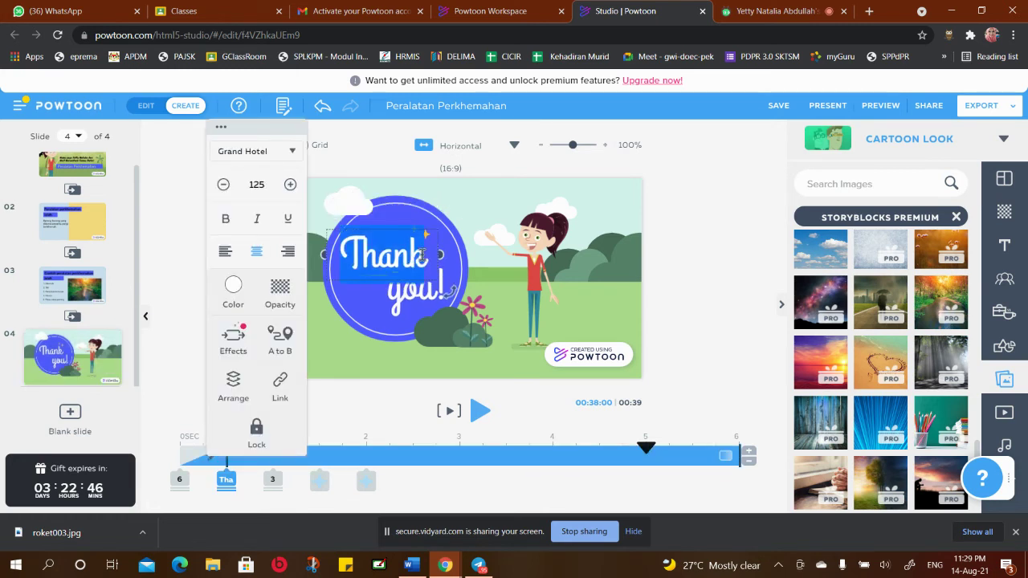
text(Terima)
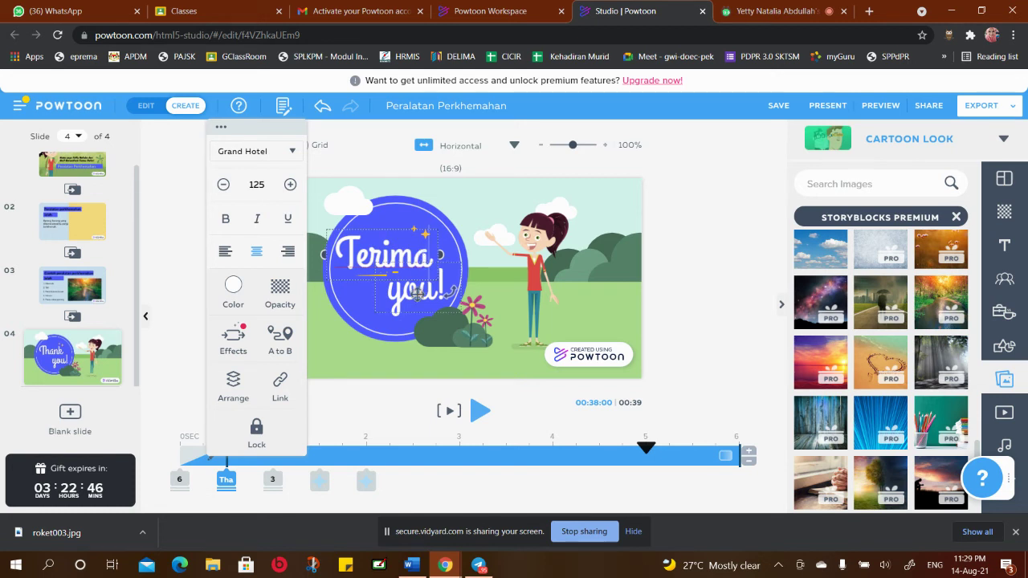
click(430, 293)
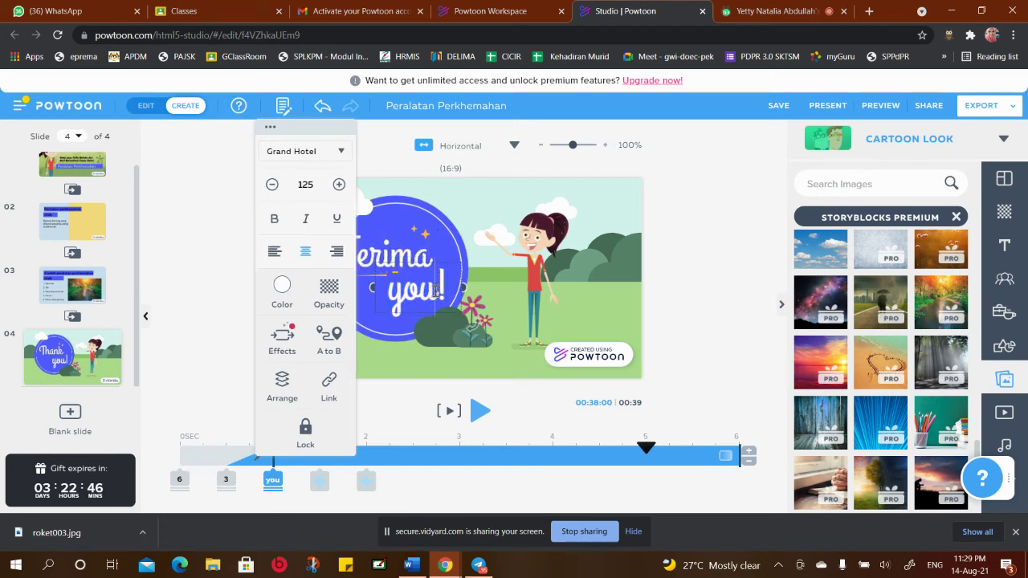
key(BackSpace)
key(BackSpace)
key(BackSpace)
text(Kasi)
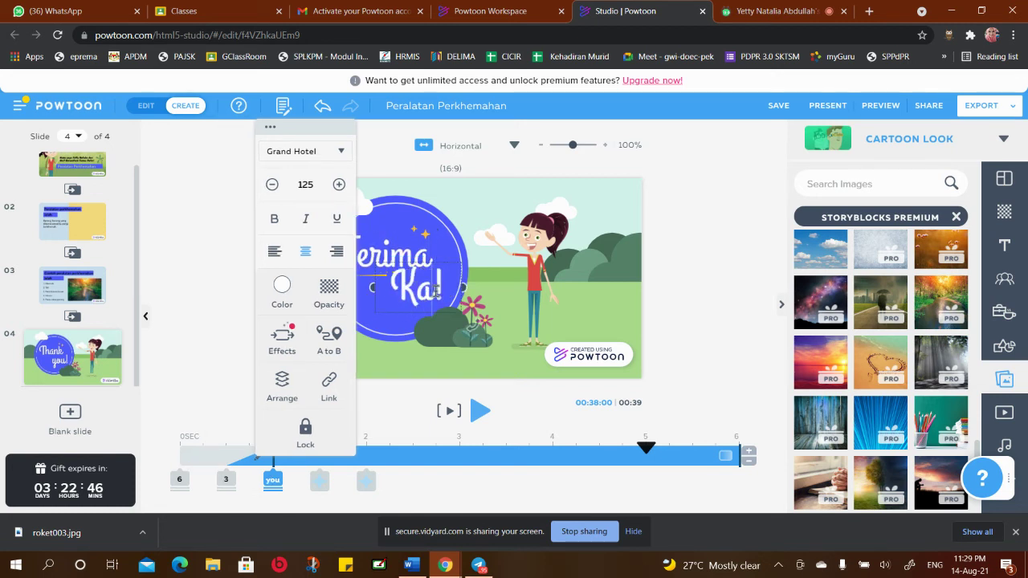
text(h)
key(Return)
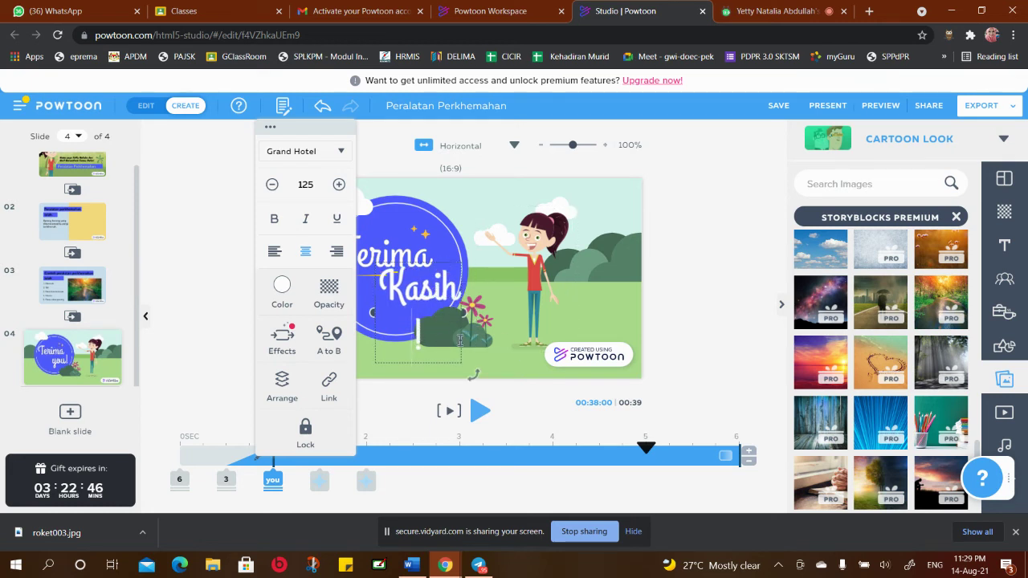
Move the flower further right and nudge the Kasih! text down-left inside the circle
click(466, 315)
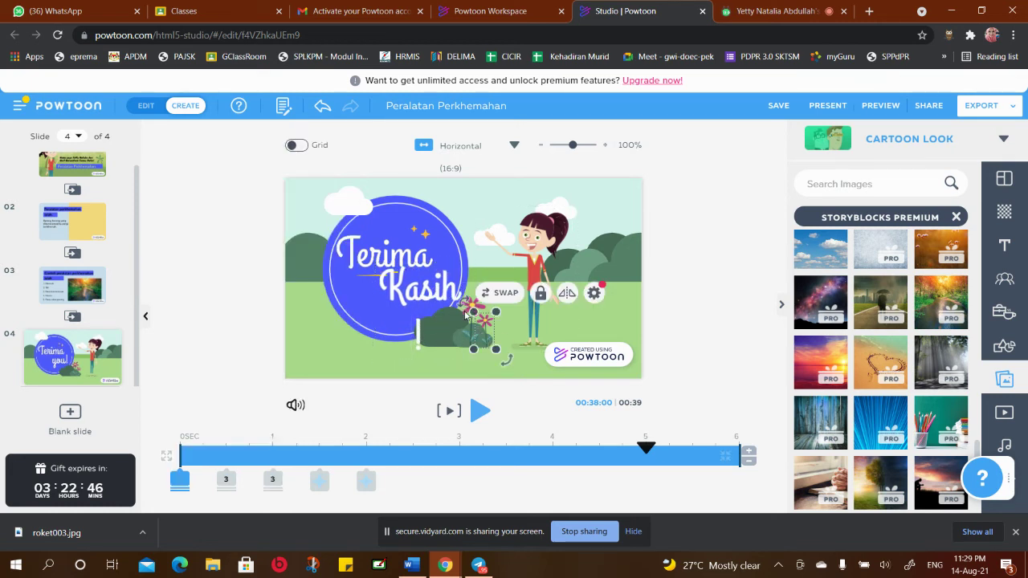
click(438, 285)
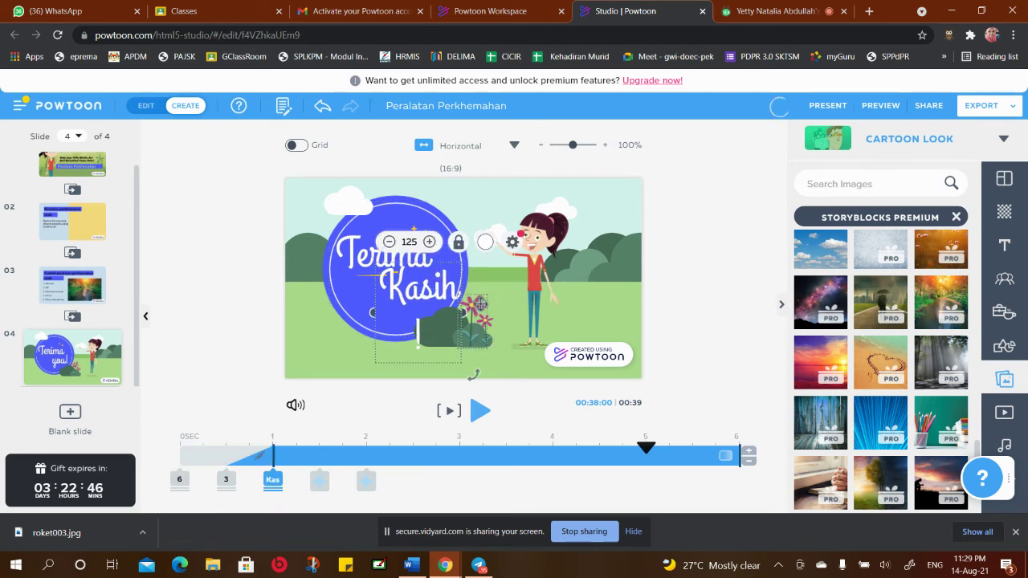
drag(462, 313, 508, 313)
click(466, 312)
drag(461, 285, 442, 293)
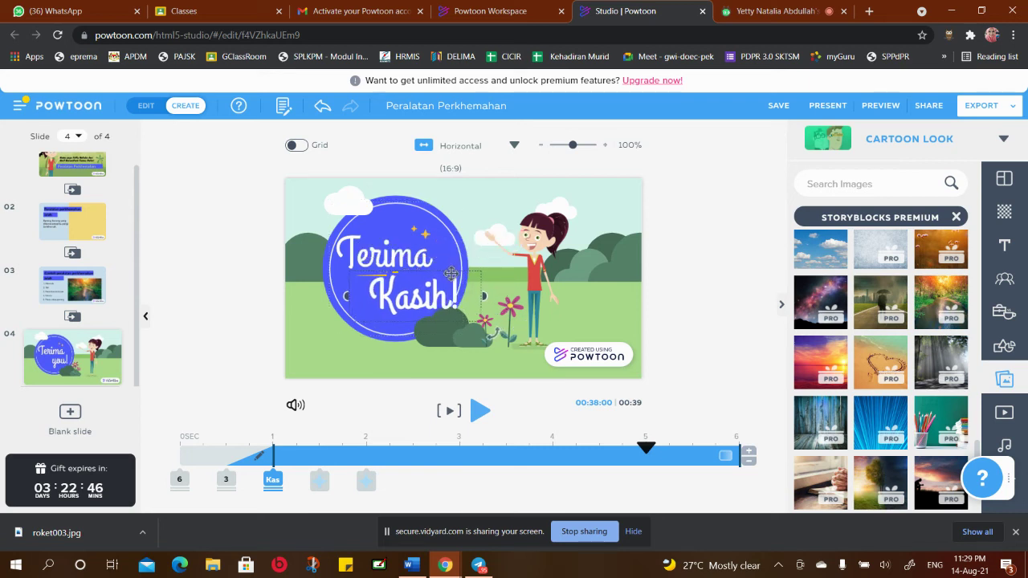
click(450, 386)
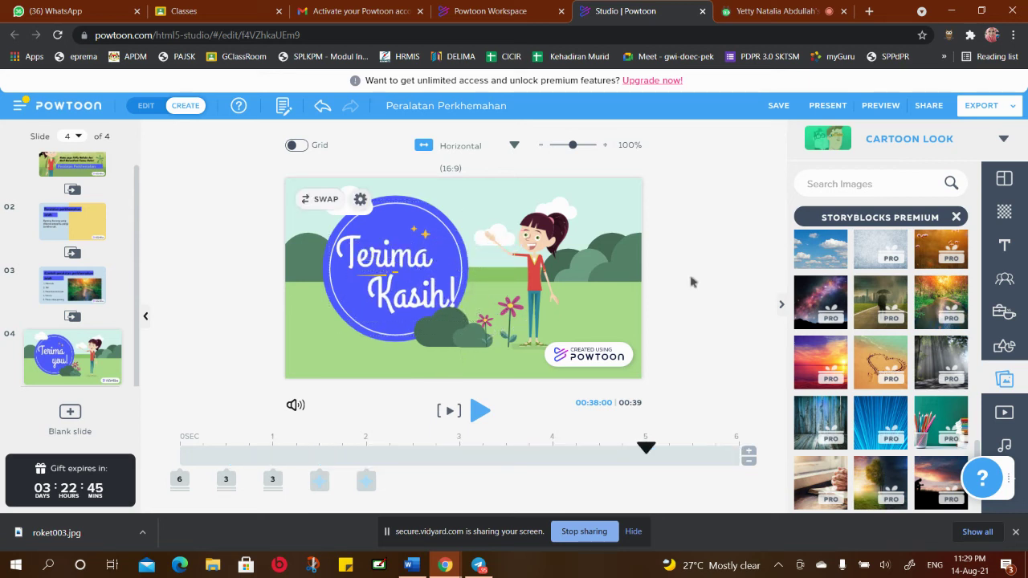
Return to slide 01 with the Hello! greeting and select its girl character
click(548, 254)
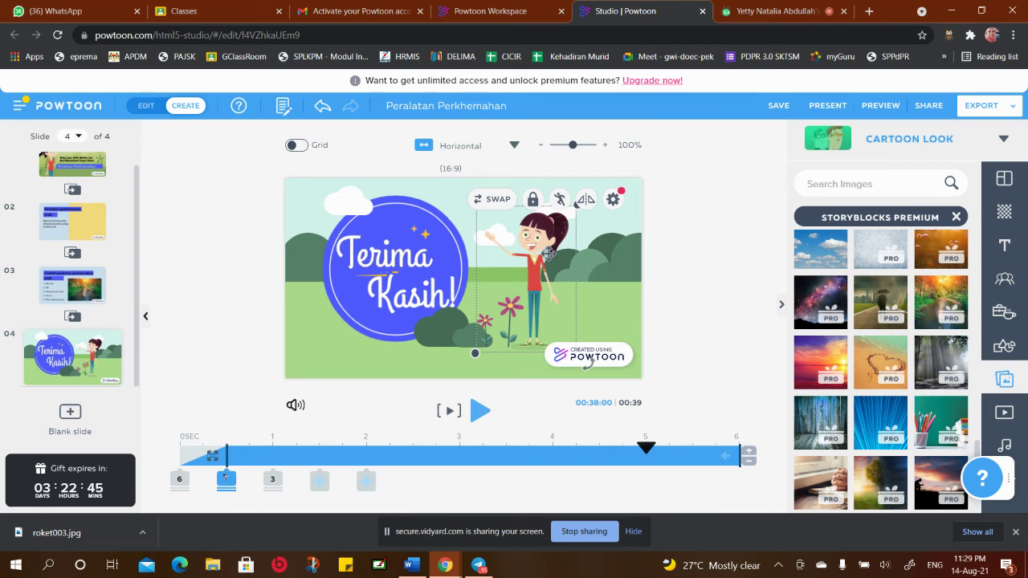
scroll(135, 241, up, 1)
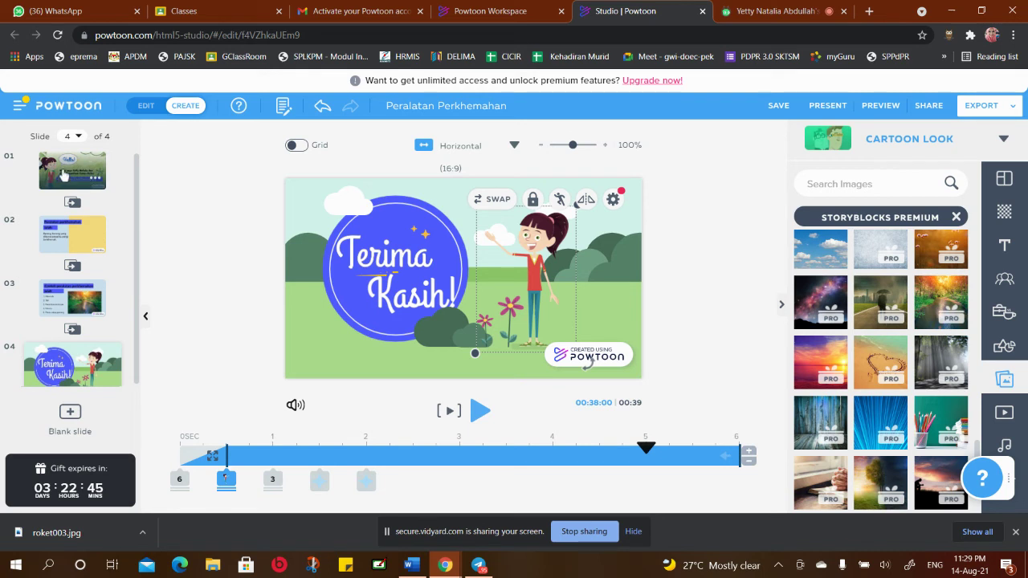
click(64, 175)
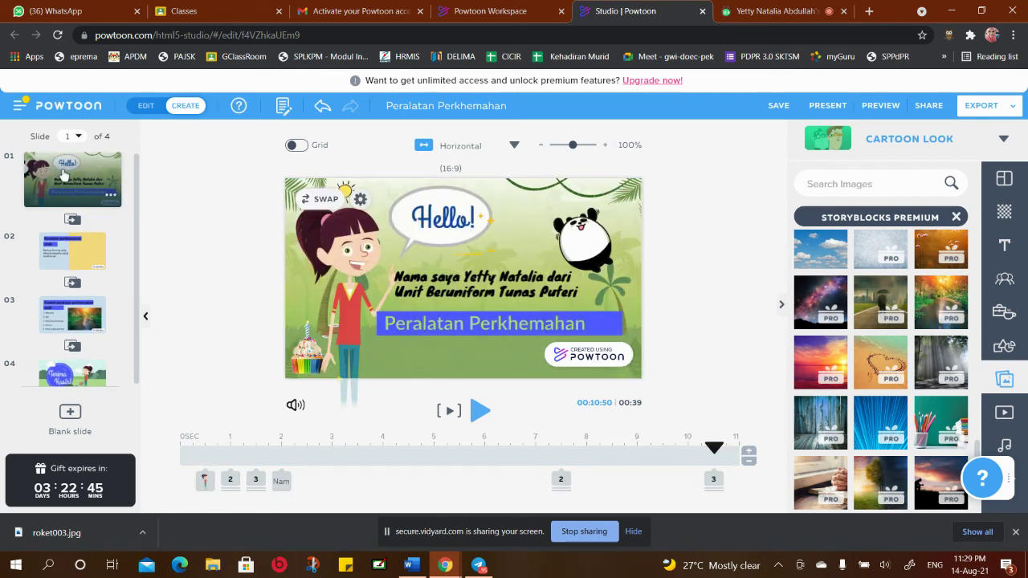
click(353, 253)
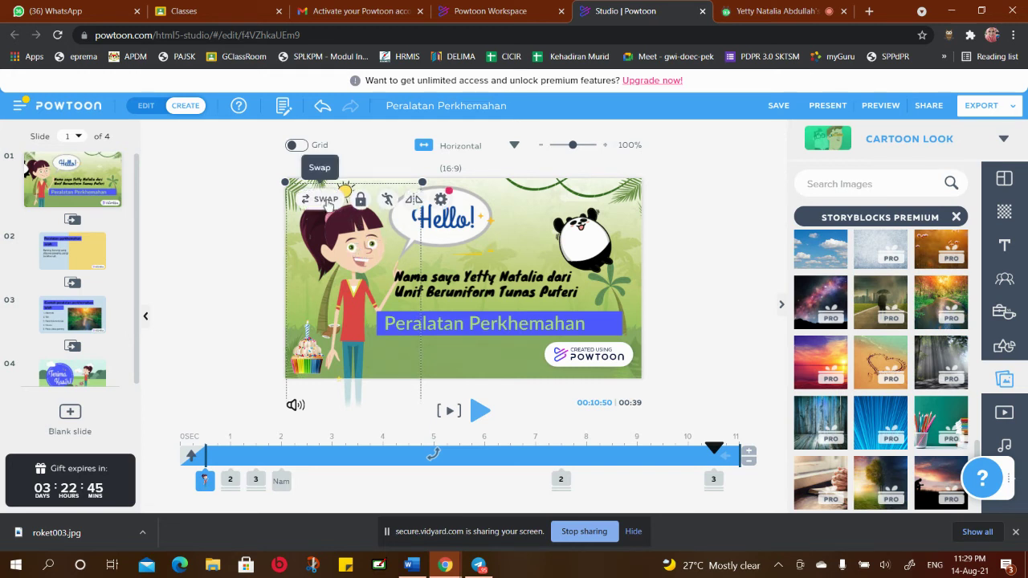
Try the Happy, Typing, Angry and Thinking poses on the intro girl, settling on Happy
click(387, 201)
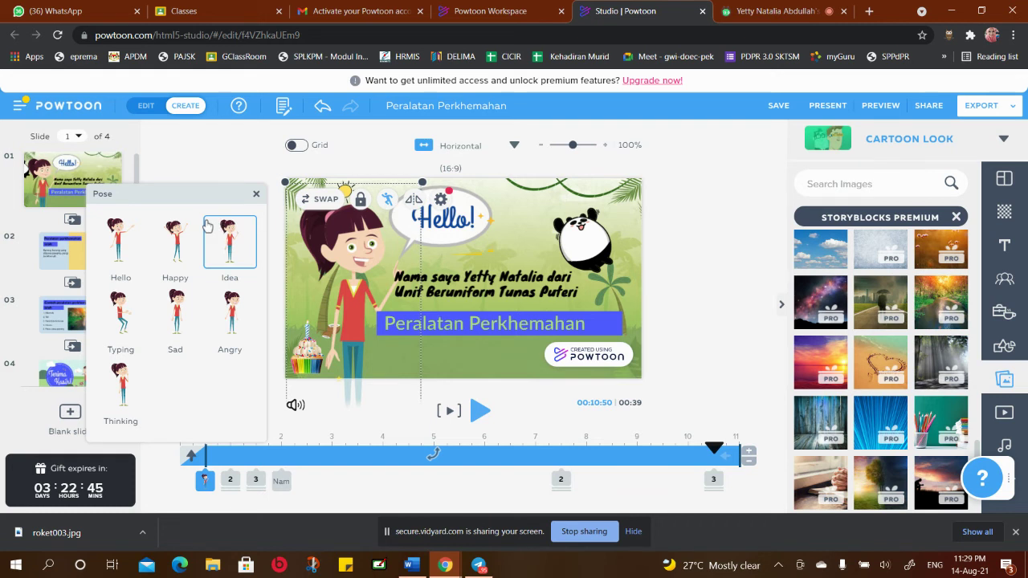
click(174, 228)
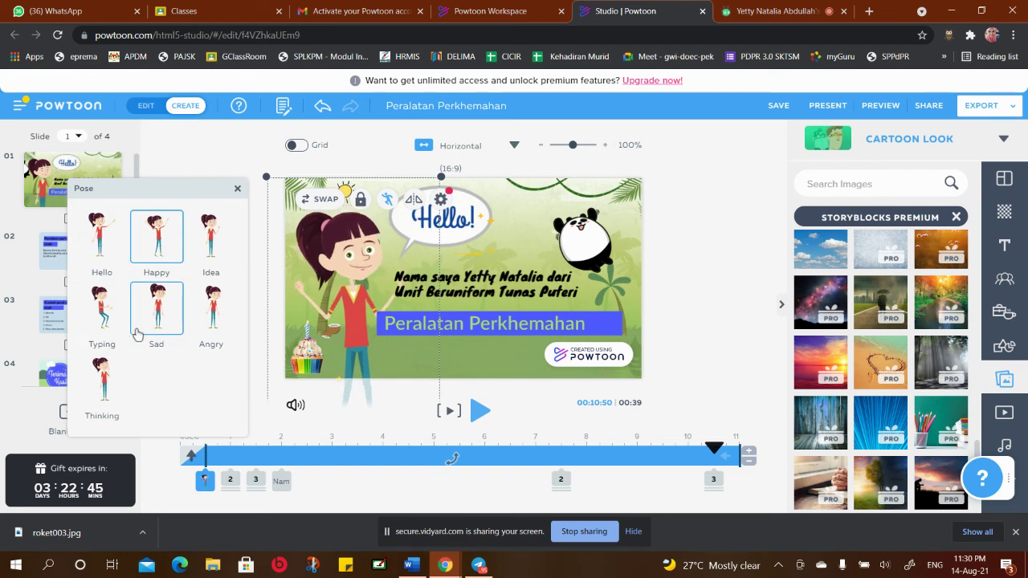
click(111, 307)
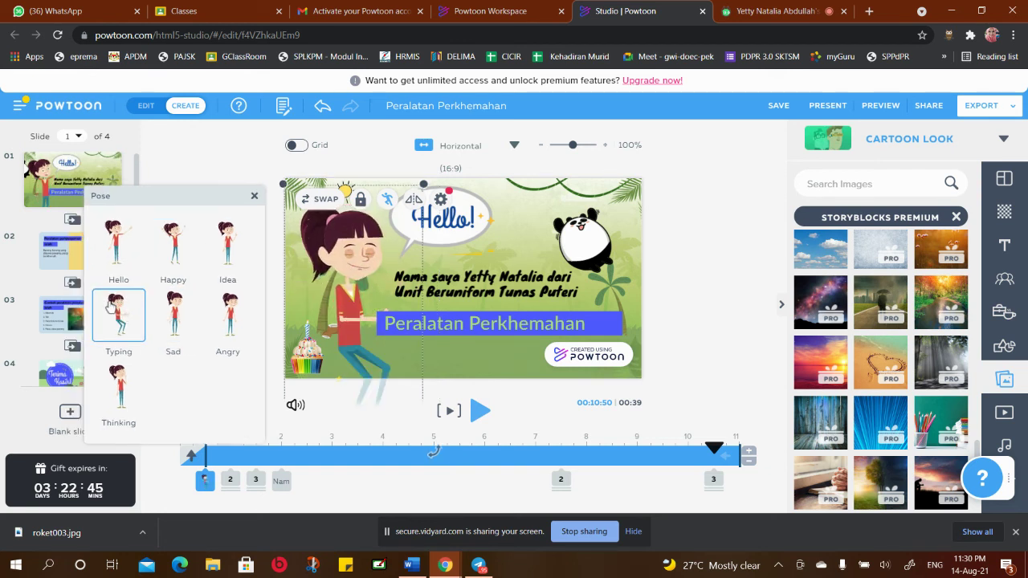
click(227, 315)
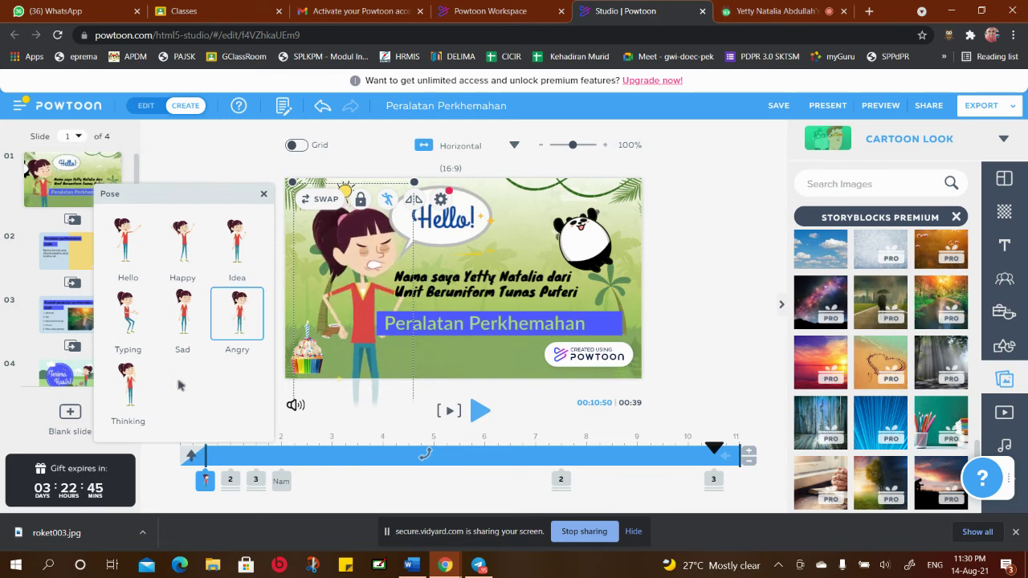
click(136, 383)
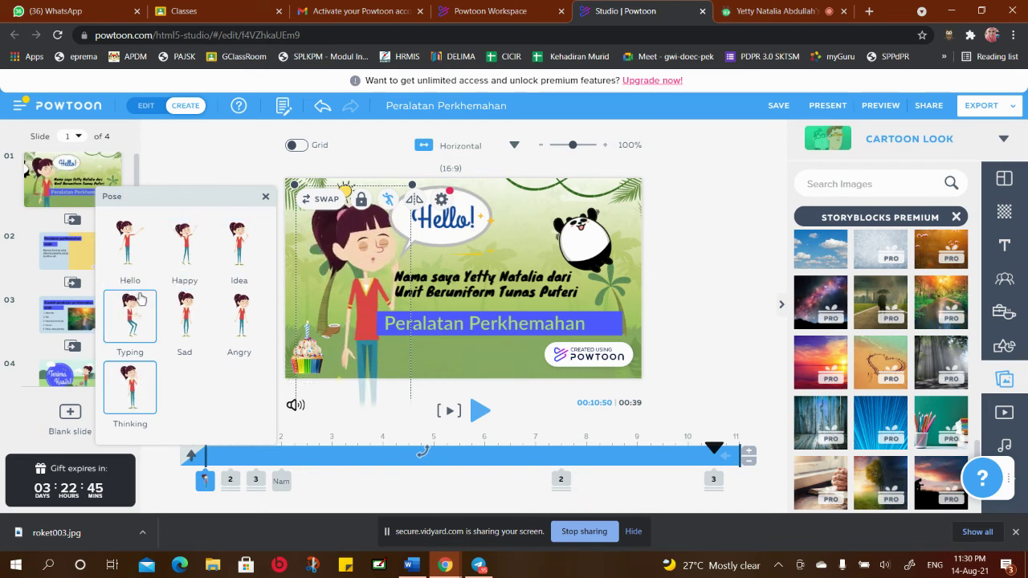
click(186, 254)
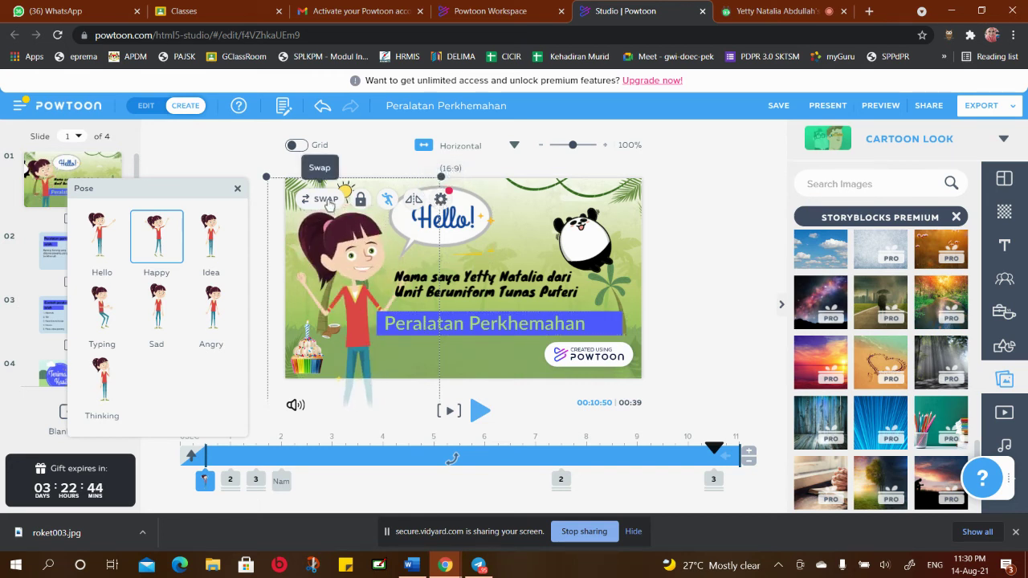
Start swapping the girl and browse the Pleasant Style and Heroes at Work character collections
click(326, 201)
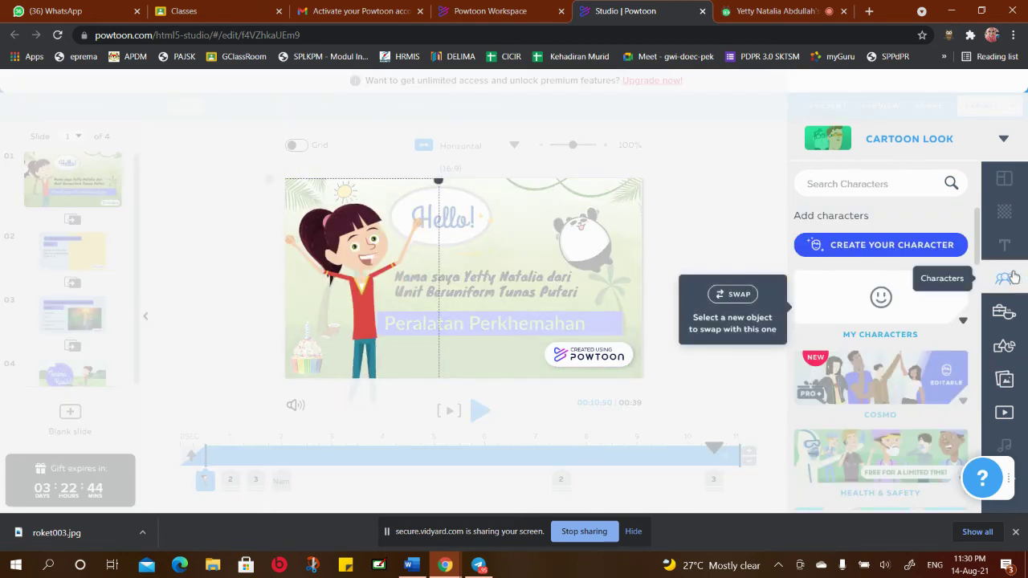
scroll(892, 304, down, 3)
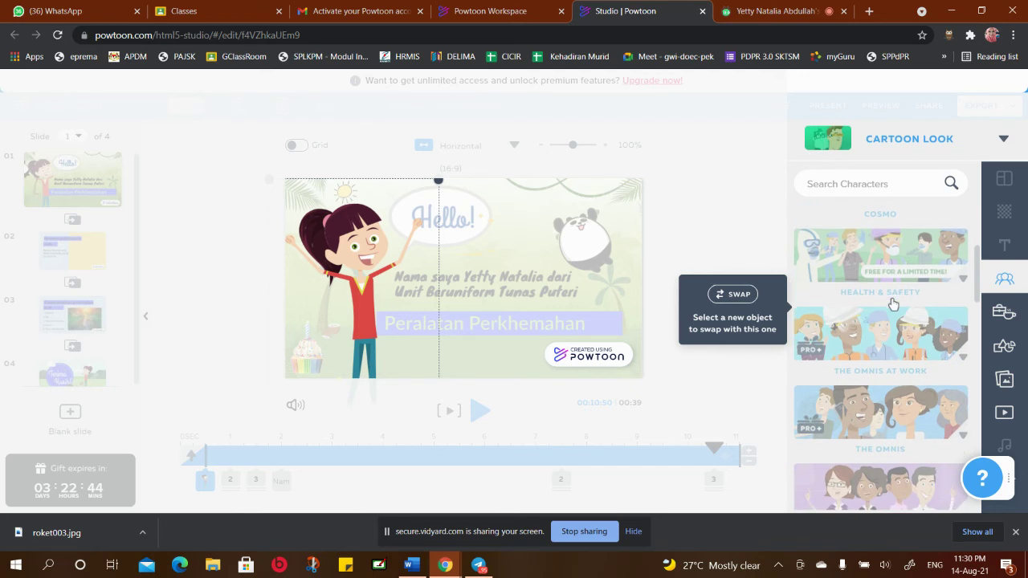
scroll(891, 246, down, 3)
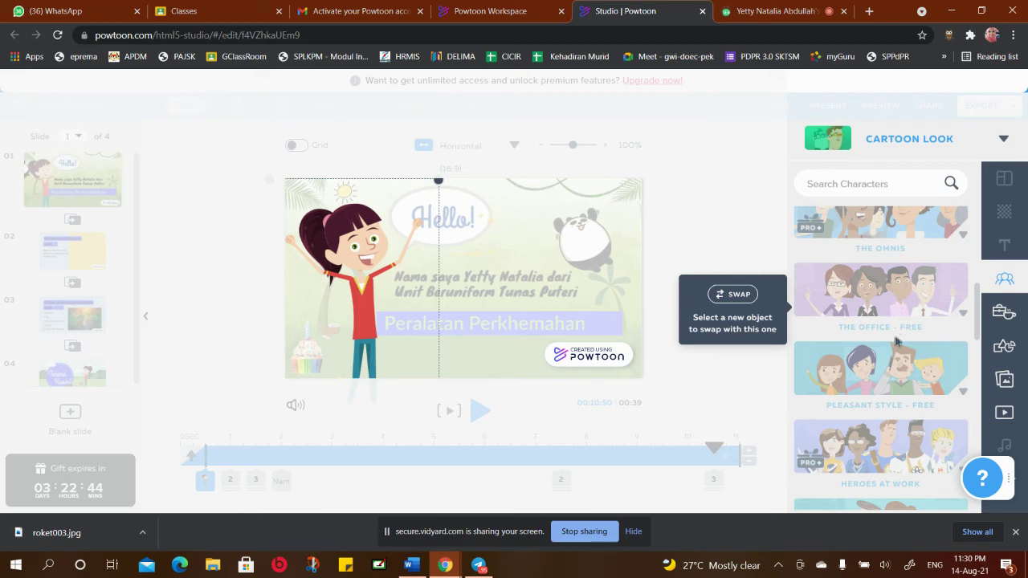
scroll(896, 343, down, 2)
scroll(896, 344, down, 2)
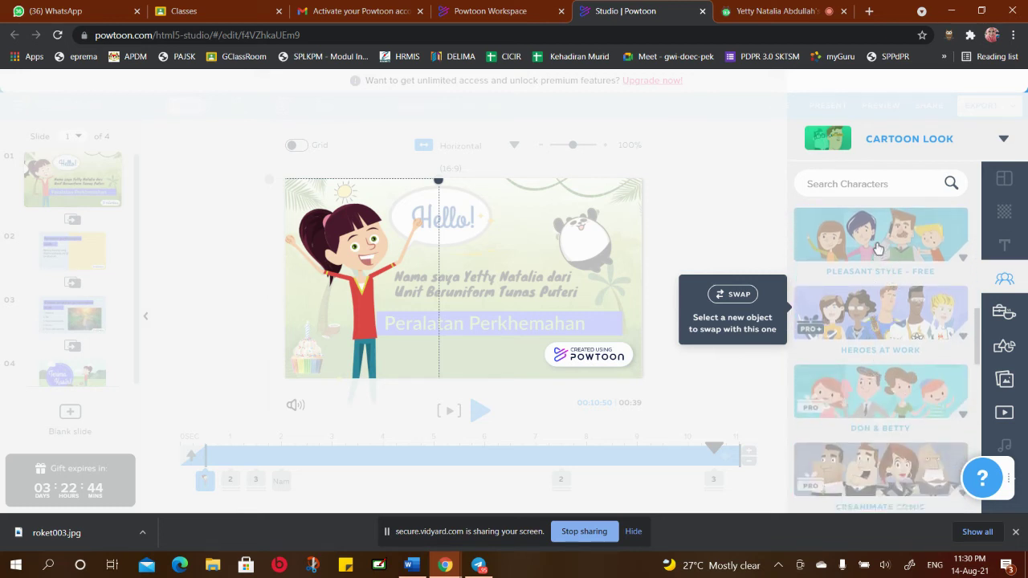
click(878, 249)
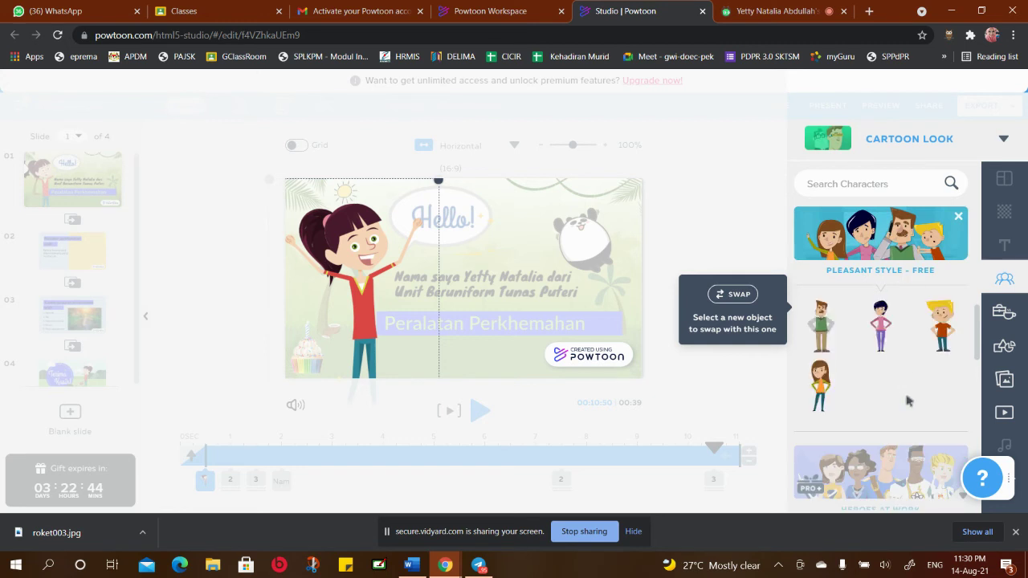
mouse_move(924, 315)
click(960, 217)
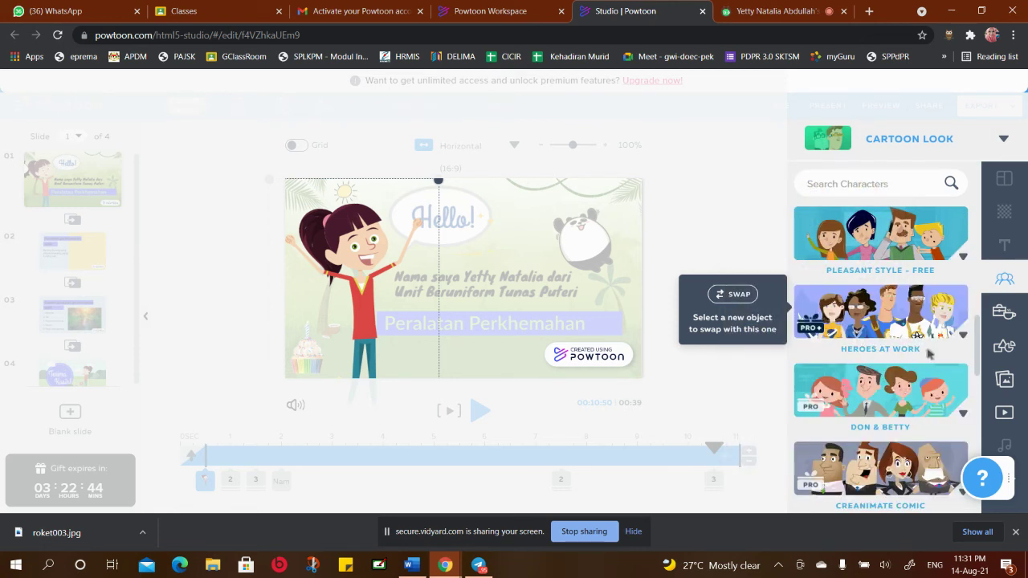
click(900, 313)
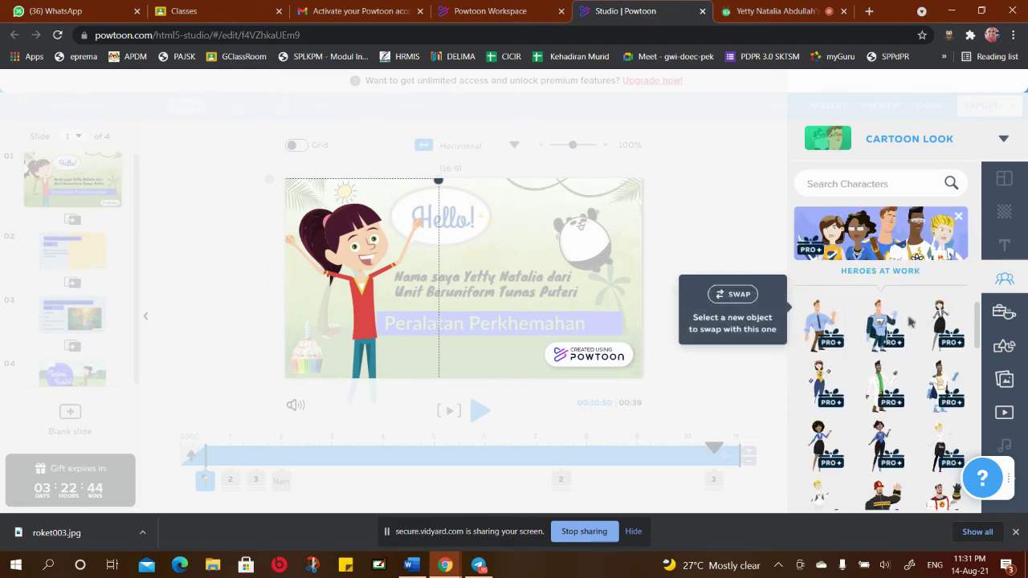
scroll(907, 329, down, 3)
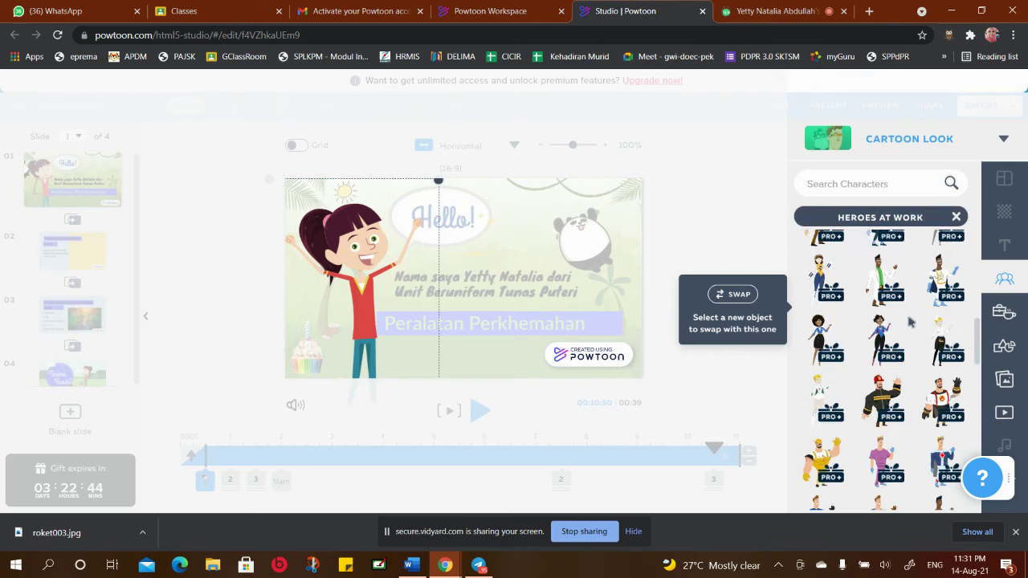
click(956, 218)
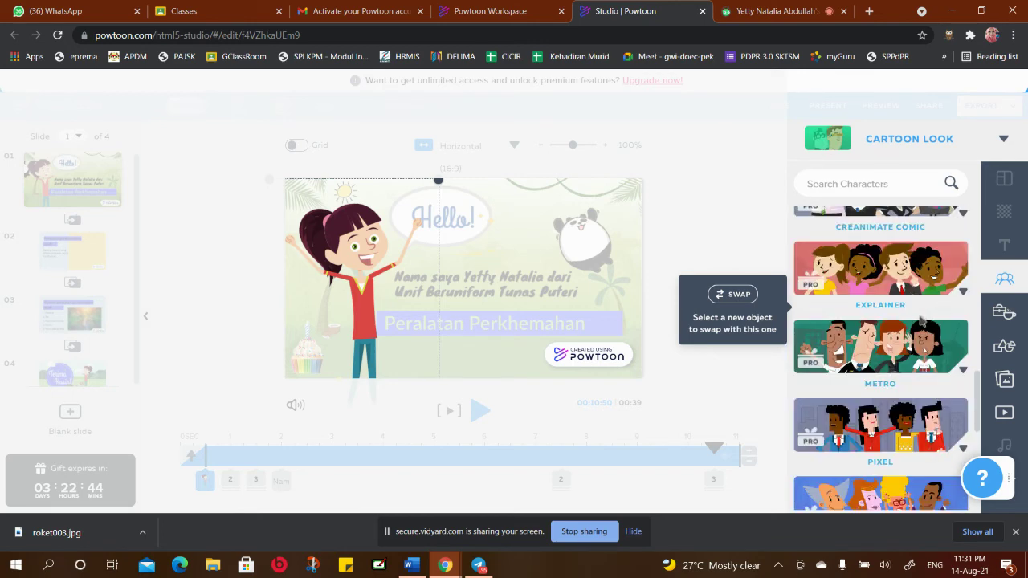
Browse the Cartoon and Metro collections, then swap in a boy from the Explainer collection
scroll(921, 322, down, 6)
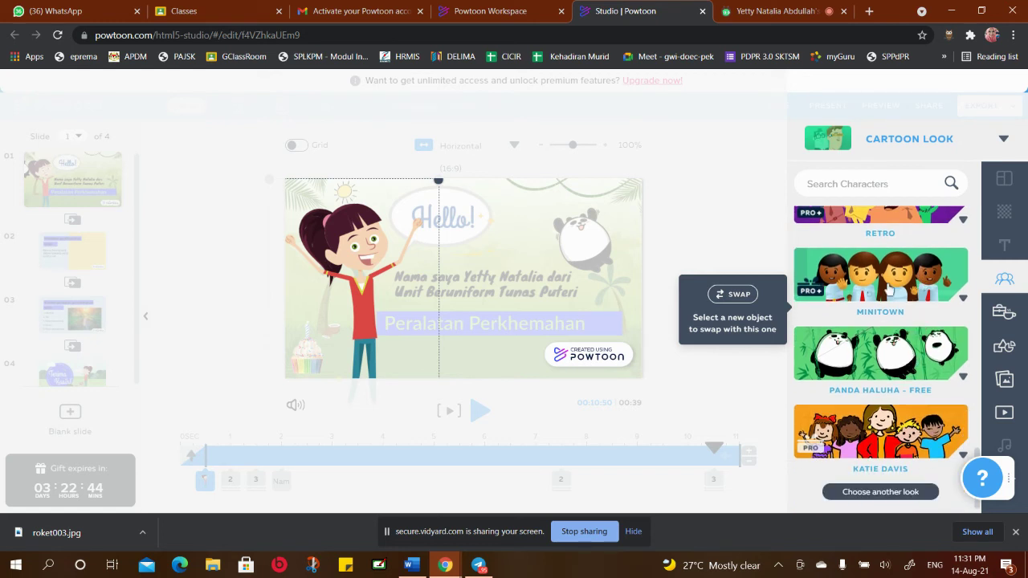
scroll(891, 277, up, 2)
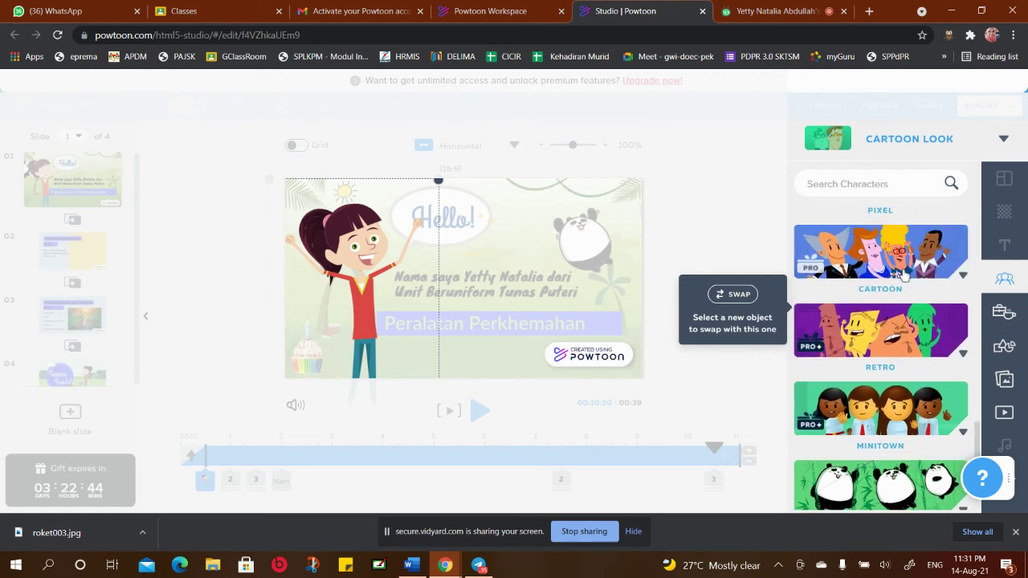
scroll(906, 275, up, 1)
click(900, 321)
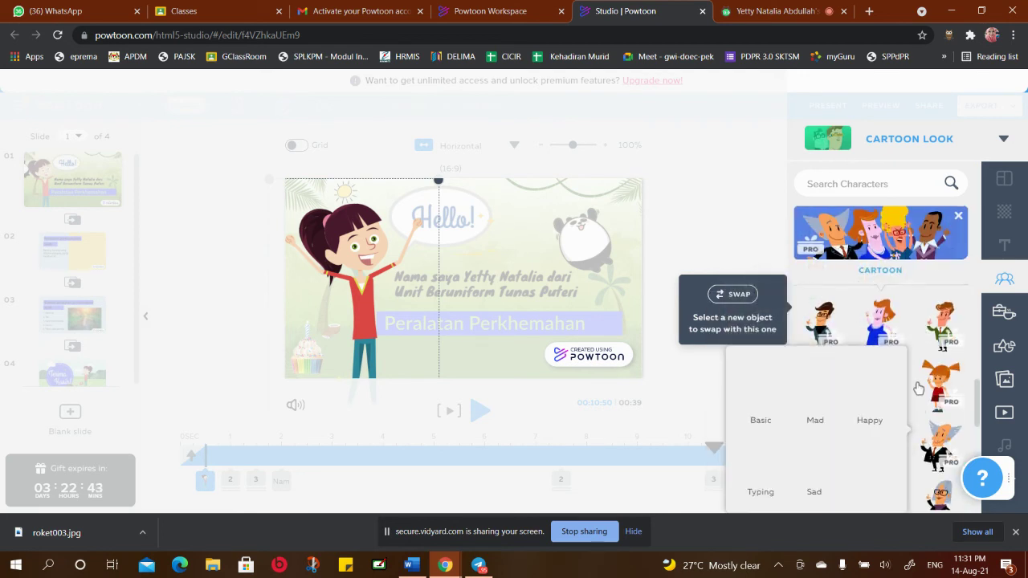
scroll(901, 383, down, 1)
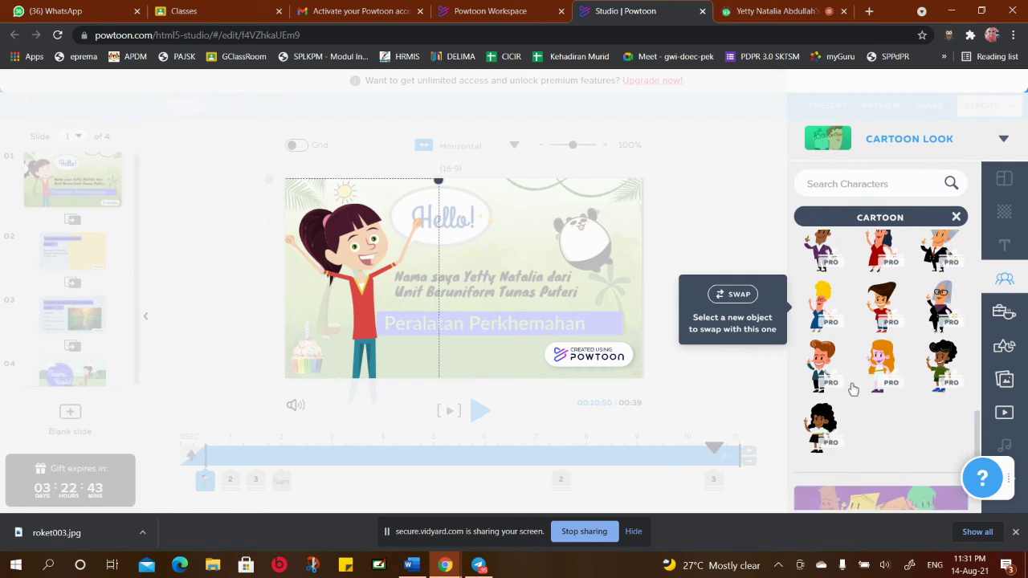
mouse_move(826, 362)
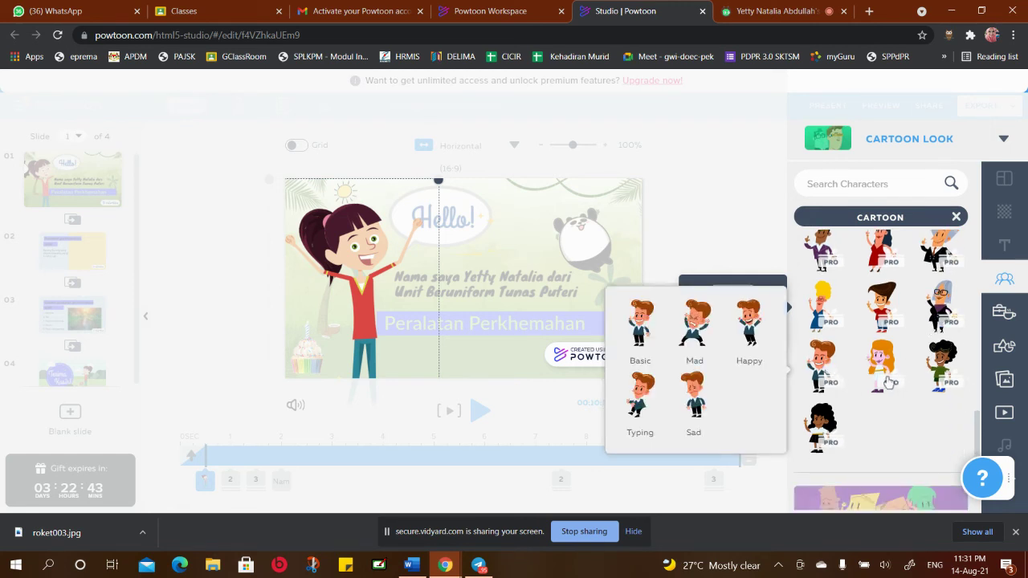
click(956, 217)
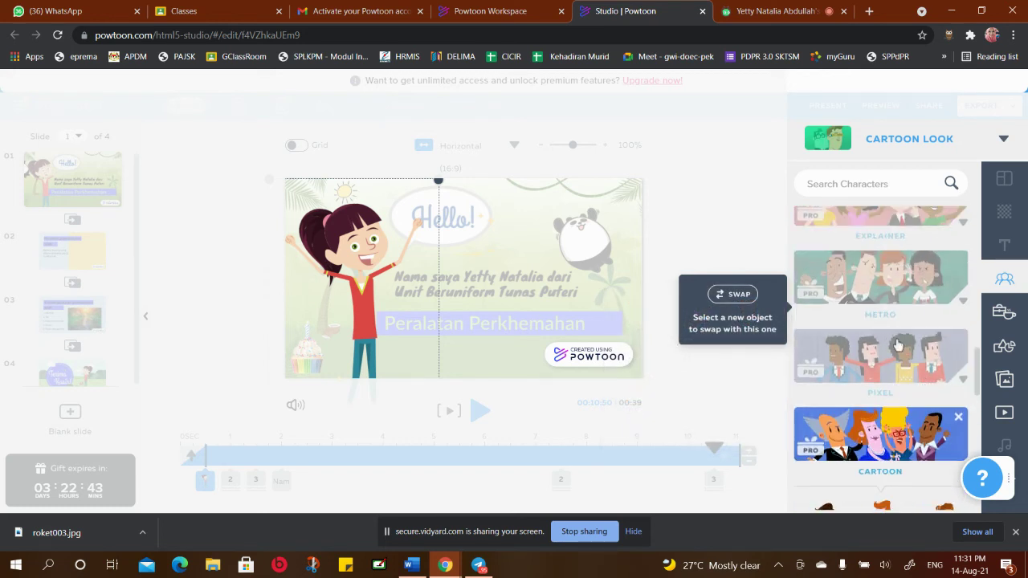
click(890, 276)
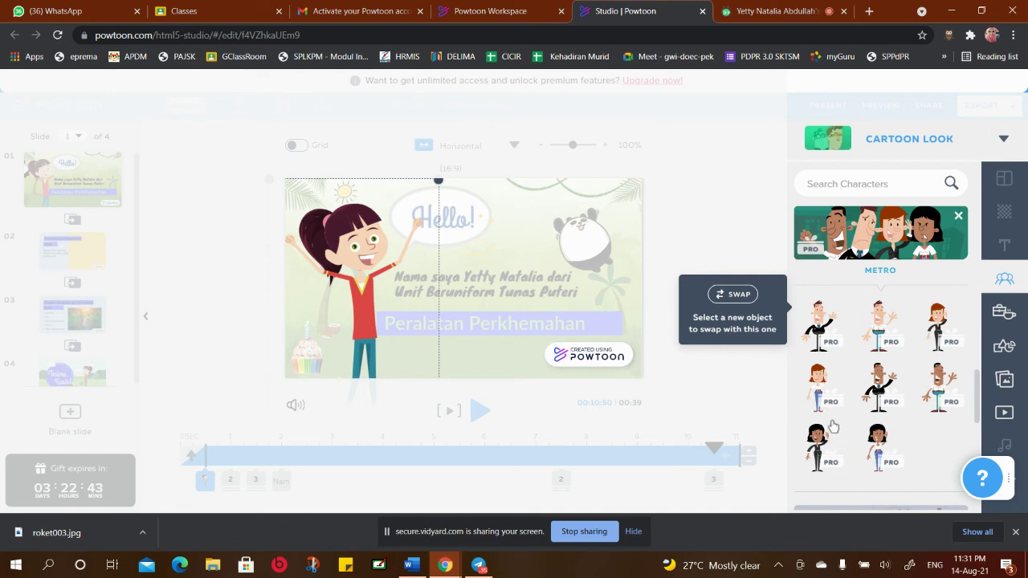
click(959, 220)
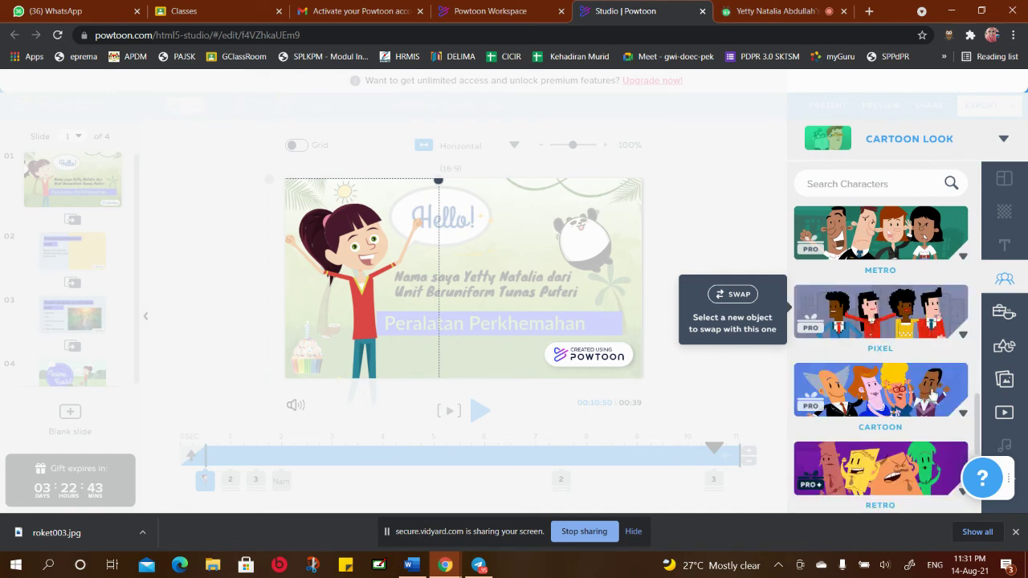
scroll(903, 427, up, 3)
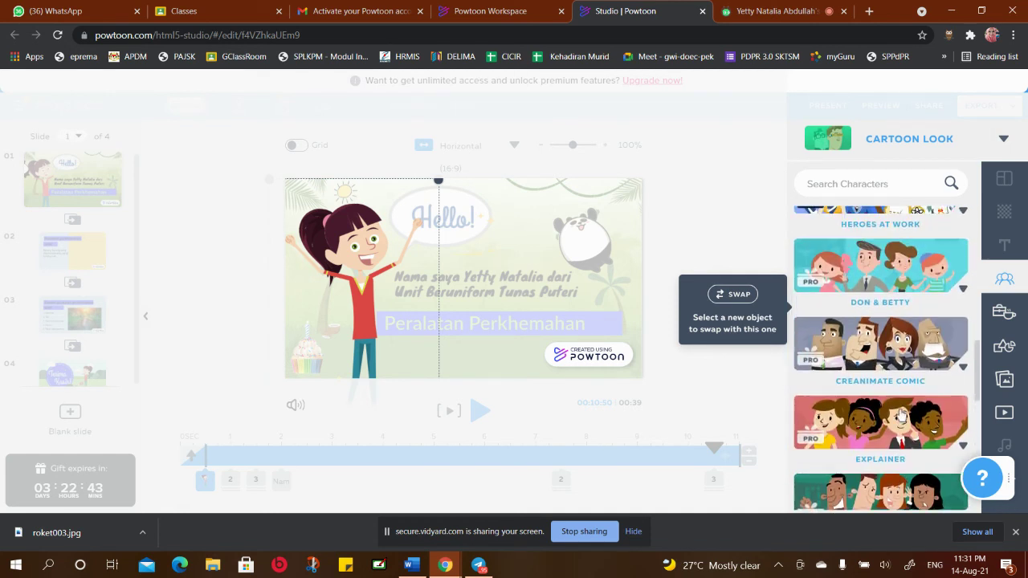
click(889, 419)
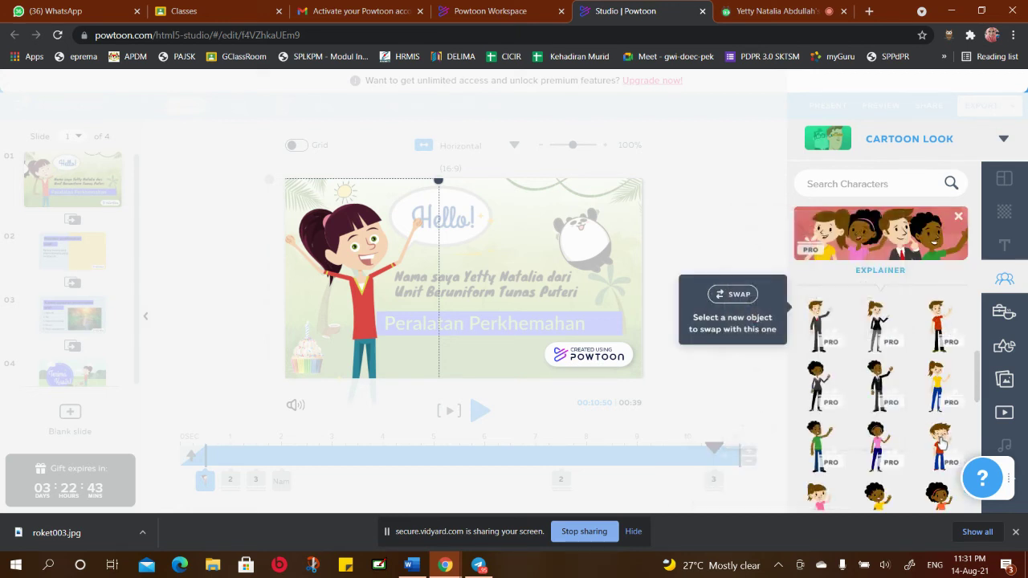
click(942, 440)
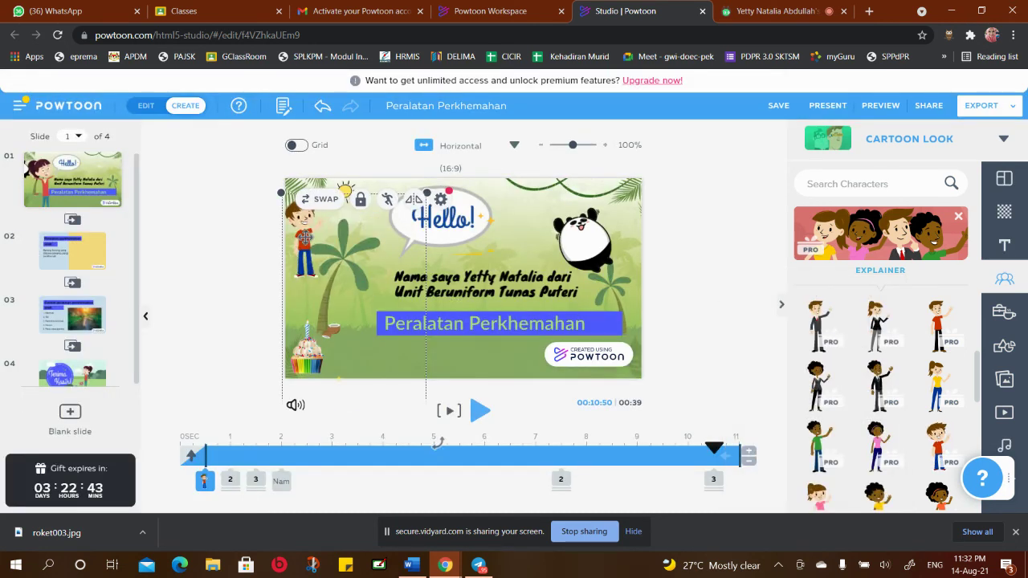
Move the boy up, flip him twice, enlarge him toward the bottom-left, and preview slide 1
drag(303, 235, 331, 196)
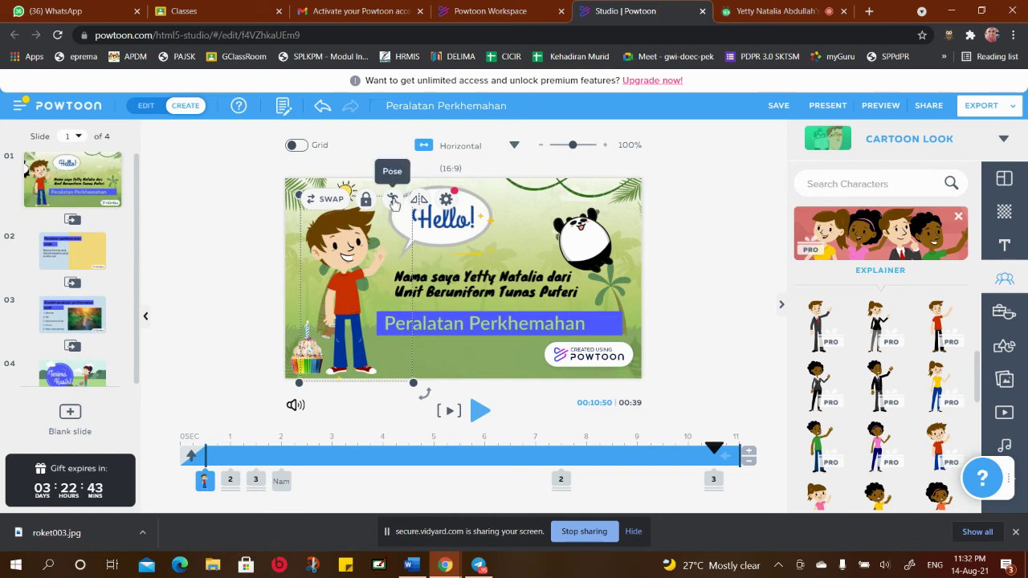
click(394, 201)
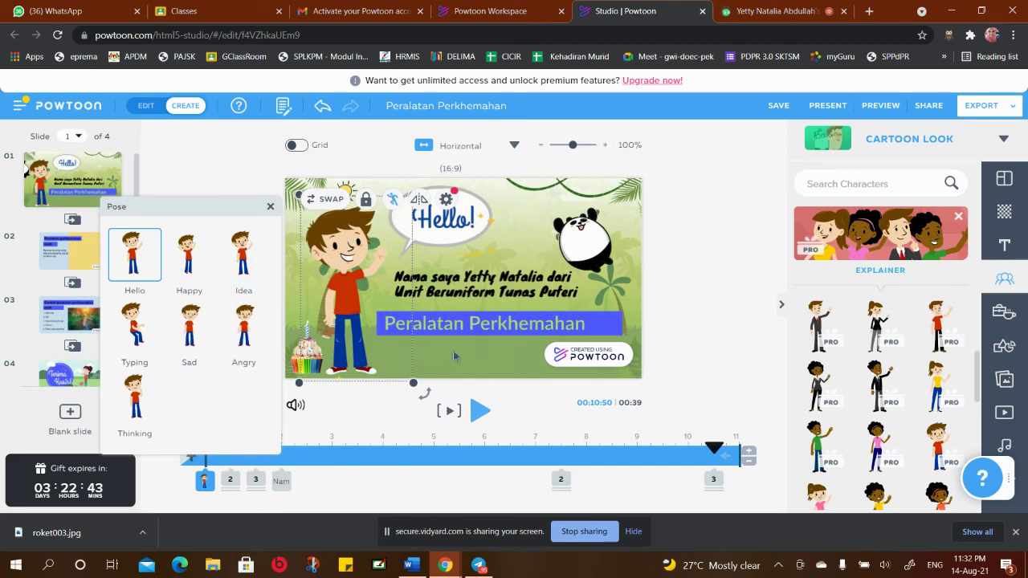
click(378, 416)
click(351, 254)
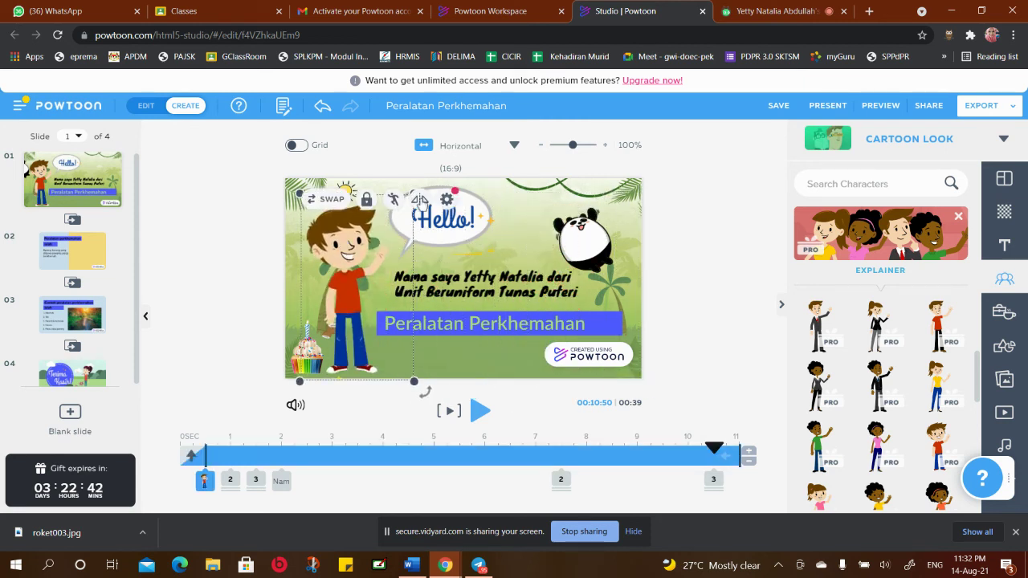
click(419, 200)
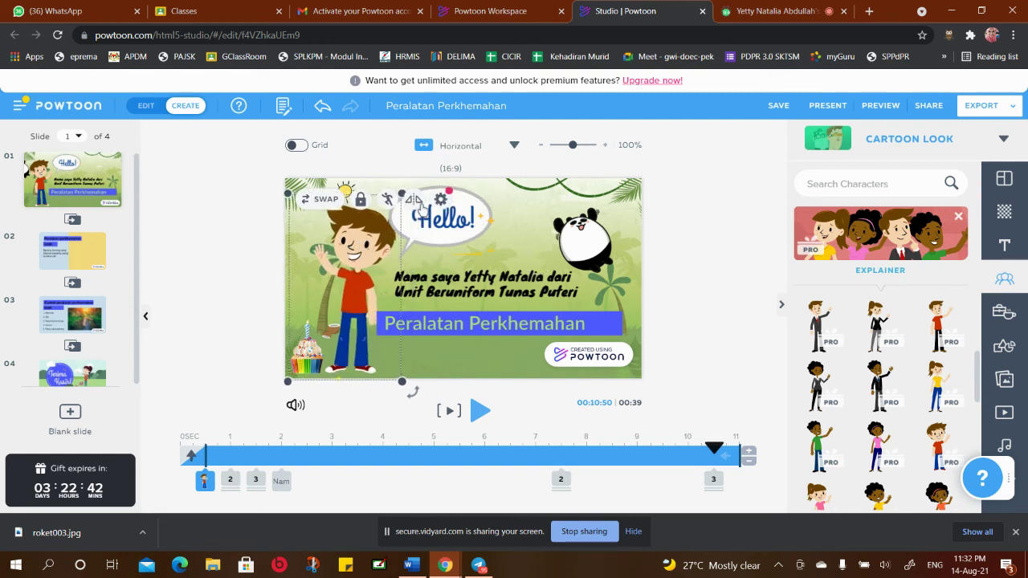
click(413, 200)
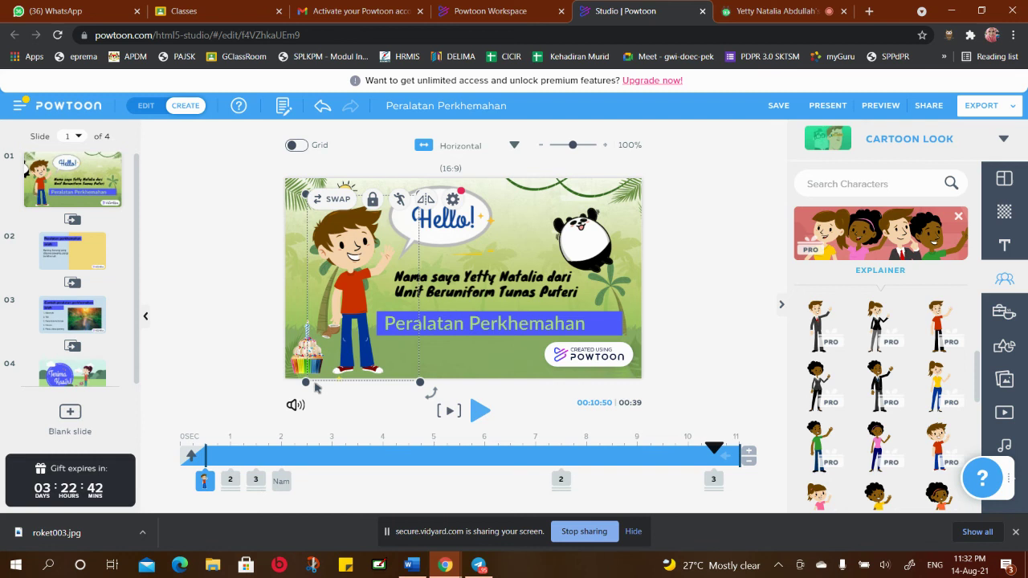
drag(306, 382, 261, 458)
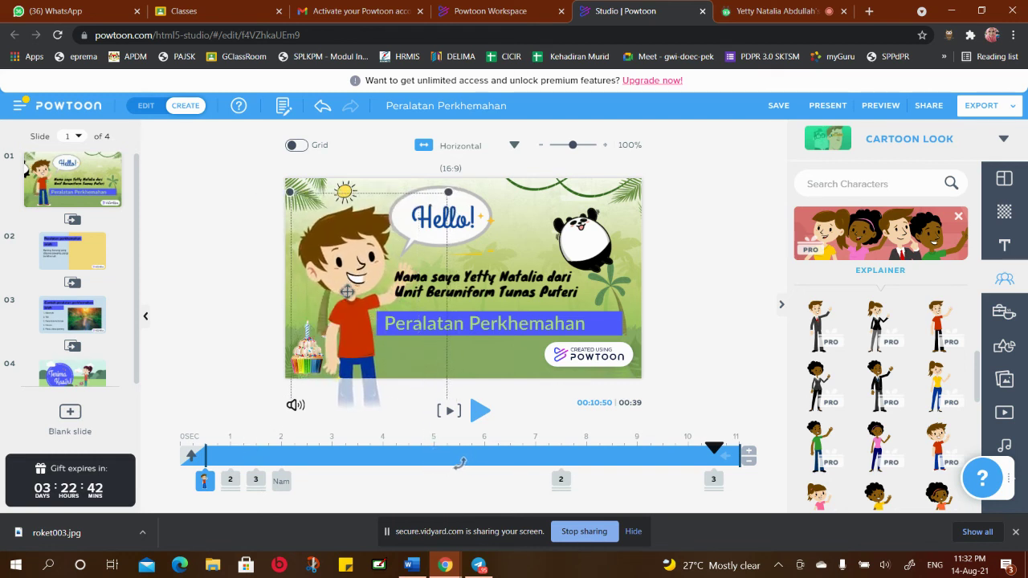
click(452, 412)
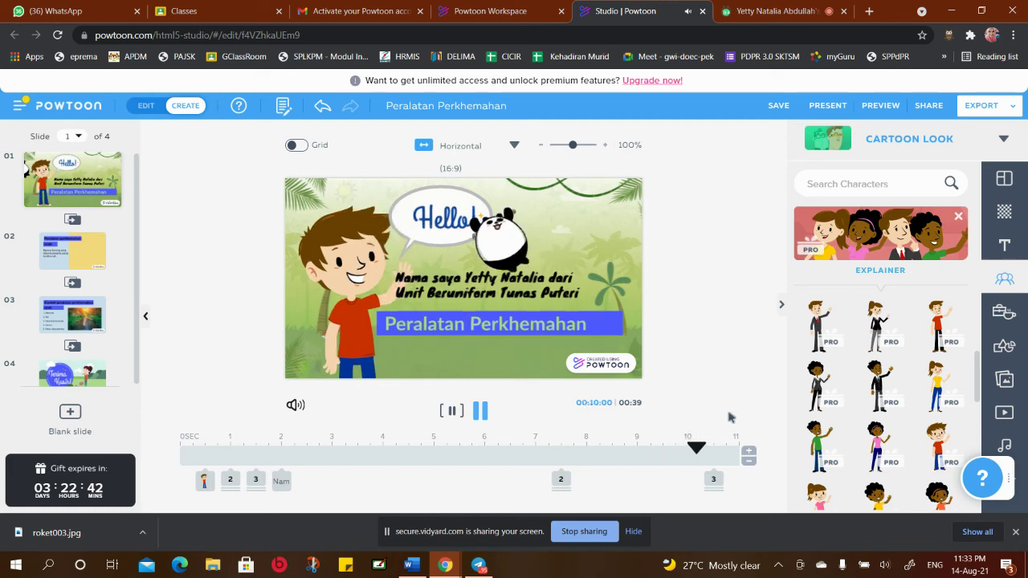
Stop the slide 1 preview and switch to slide 02
click(377, 379)
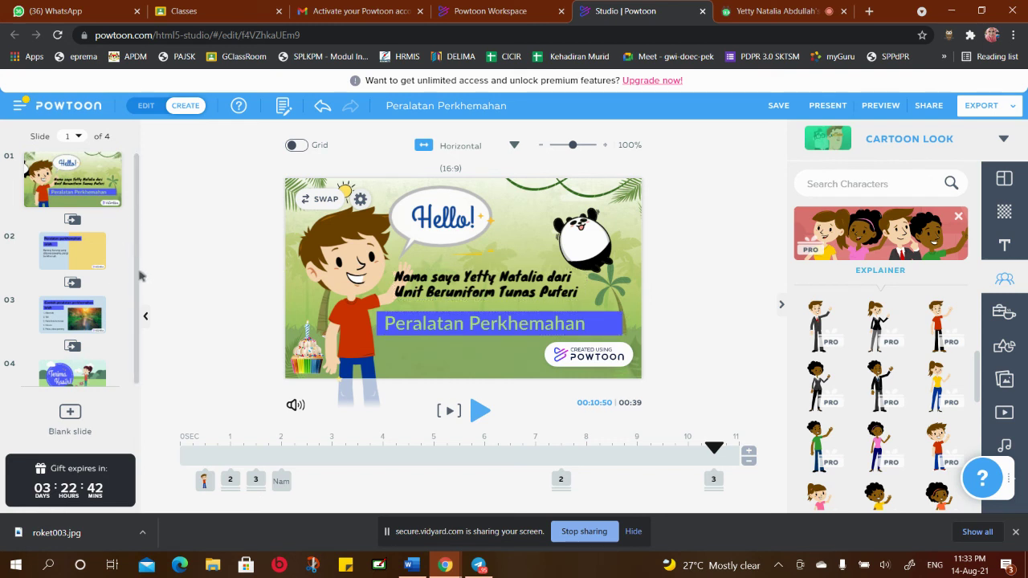
mouse_move(105, 385)
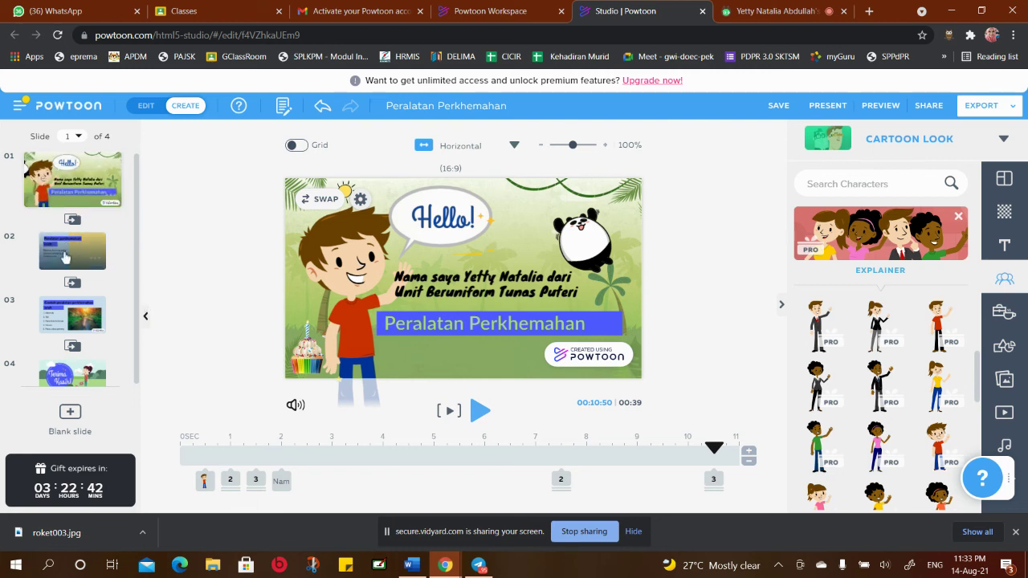
click(86, 256)
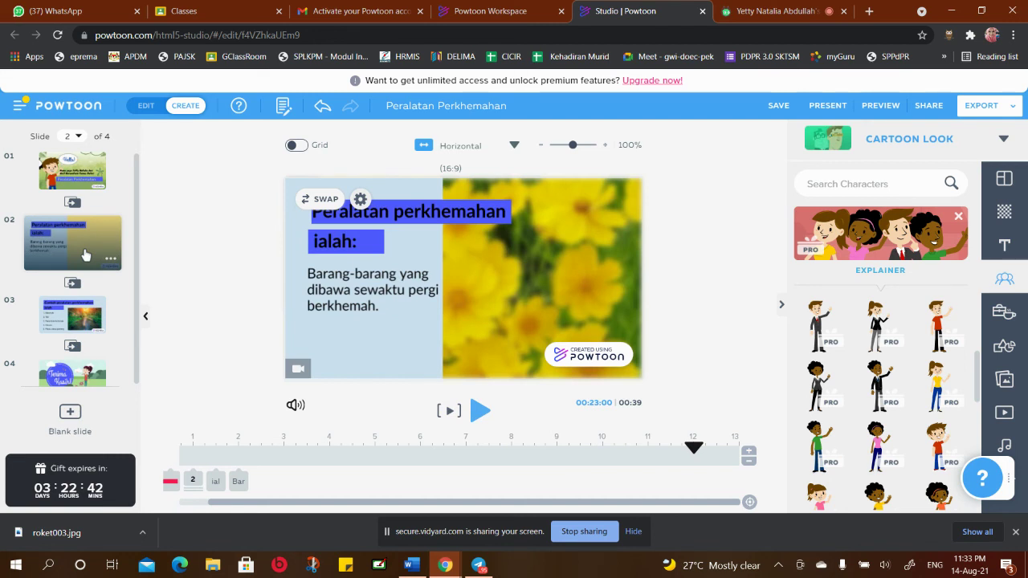
Glance at slide 3 and the Terima Kasih! slide, then play from slide 1 through slide 2's text
click(70, 313)
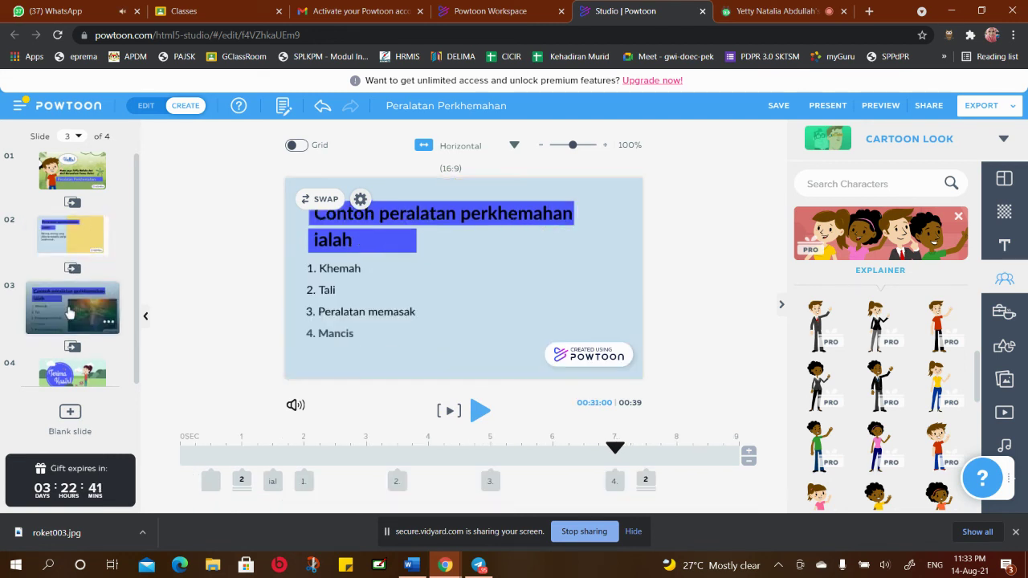
click(68, 372)
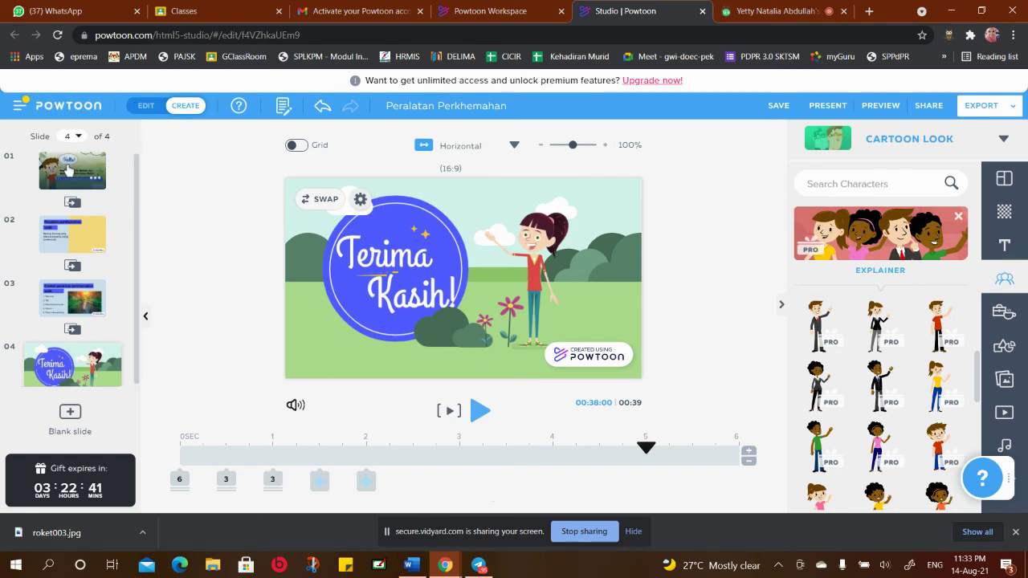
click(68, 170)
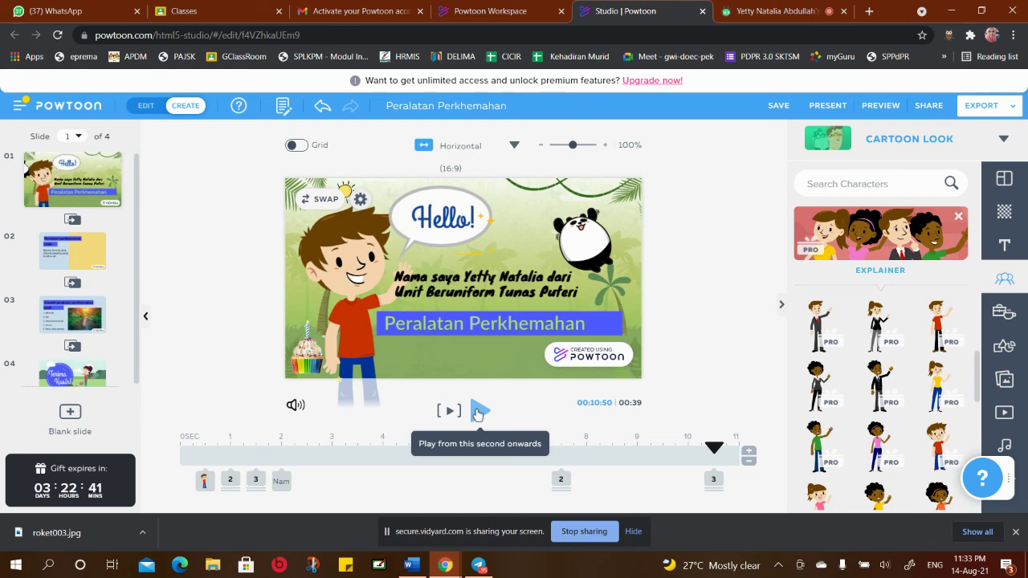
click(477, 412)
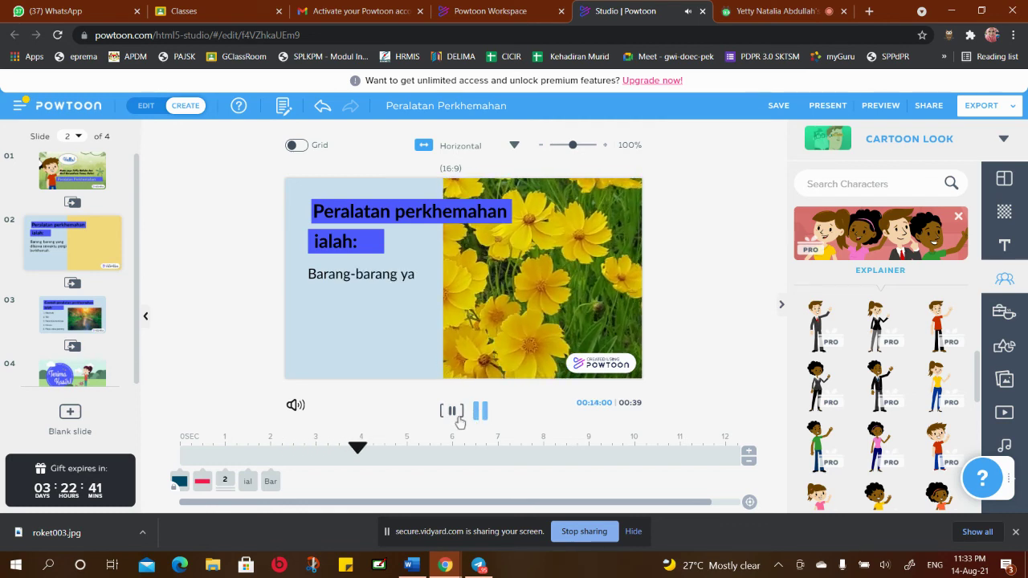
click(478, 410)
click(479, 410)
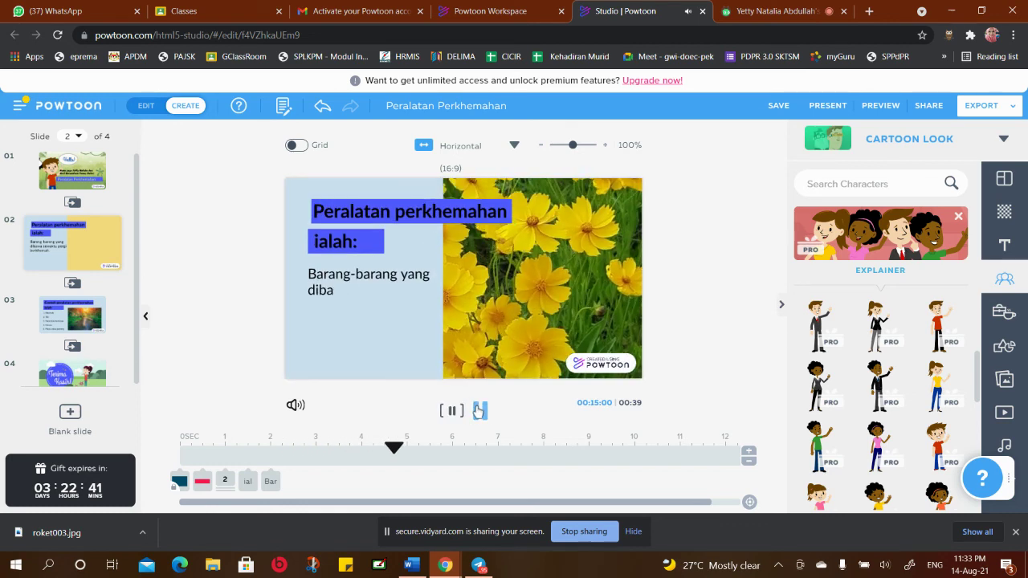
click(478, 410)
click(479, 411)
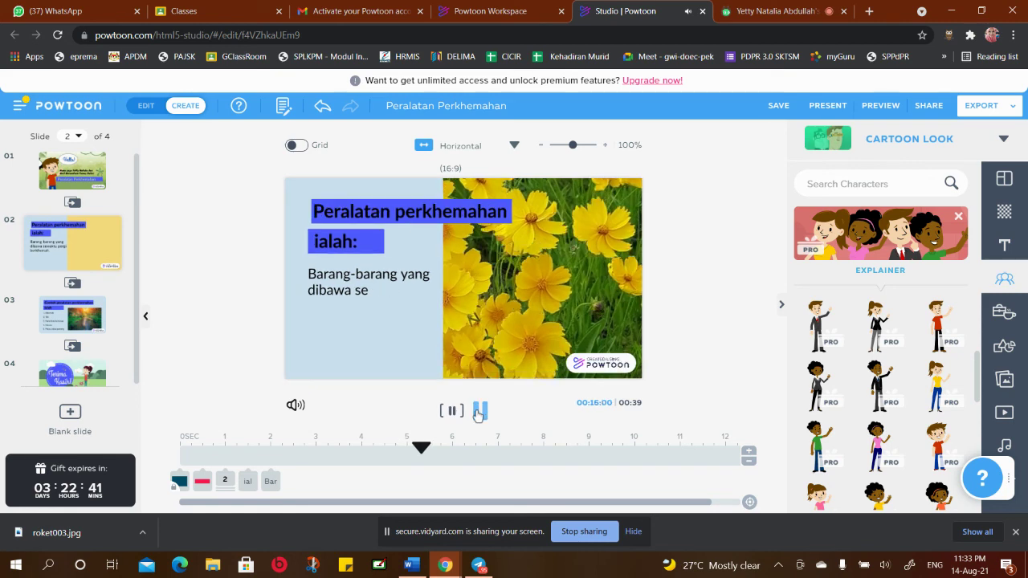
click(479, 411)
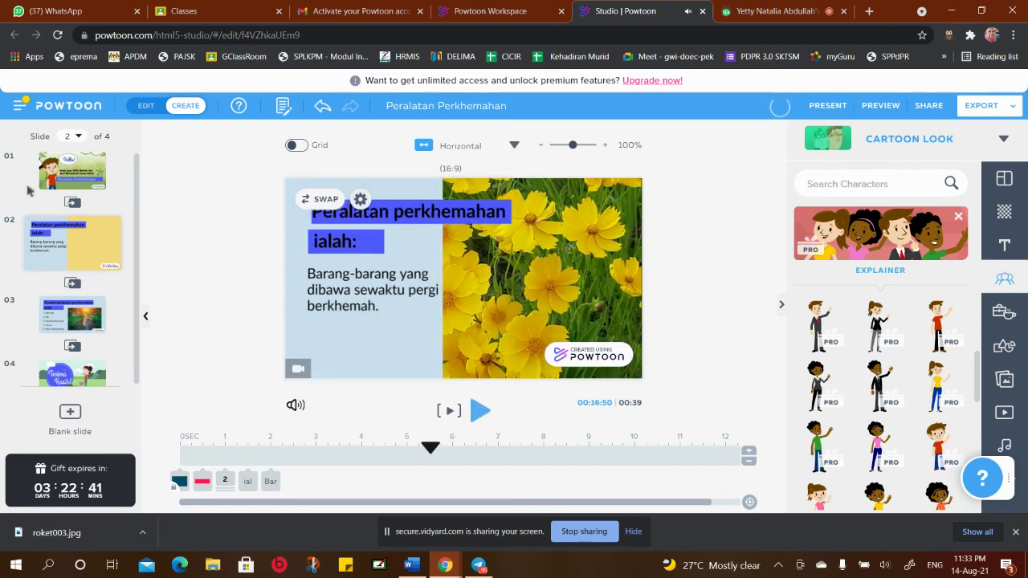
Replay briefly from slide 1, then rewind the intro slide's playhead back to its start
click(95, 177)
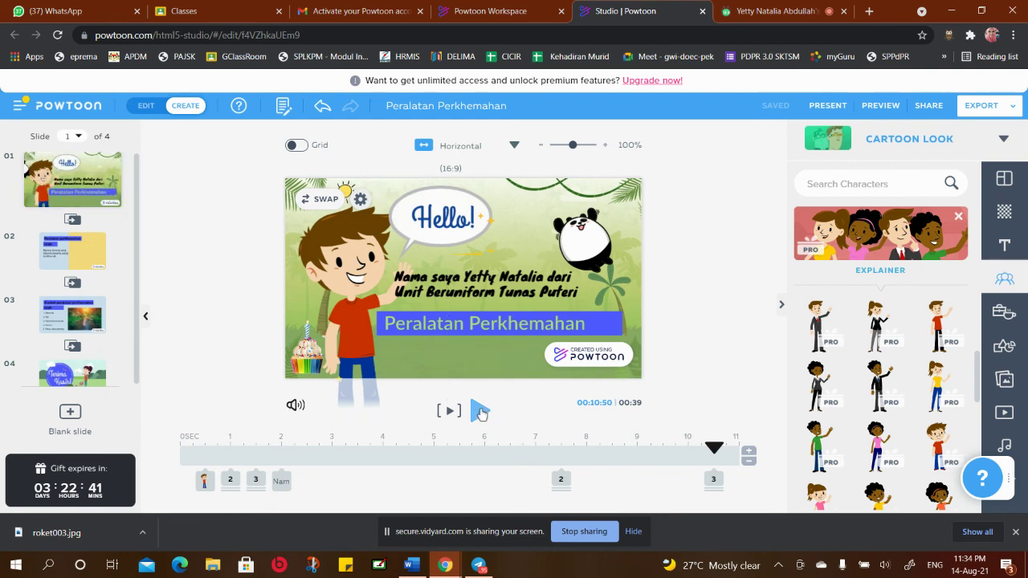
click(480, 411)
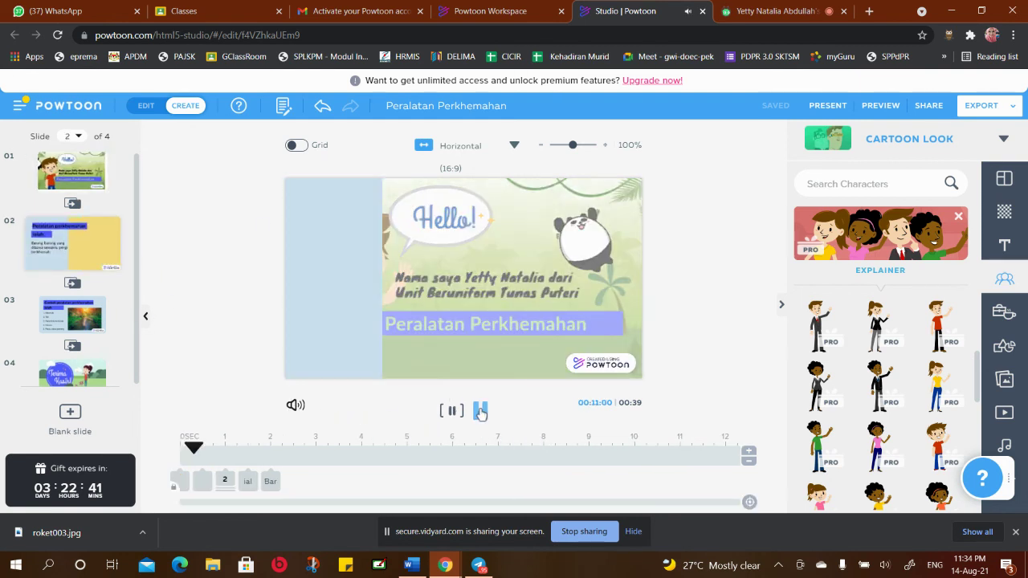
click(480, 411)
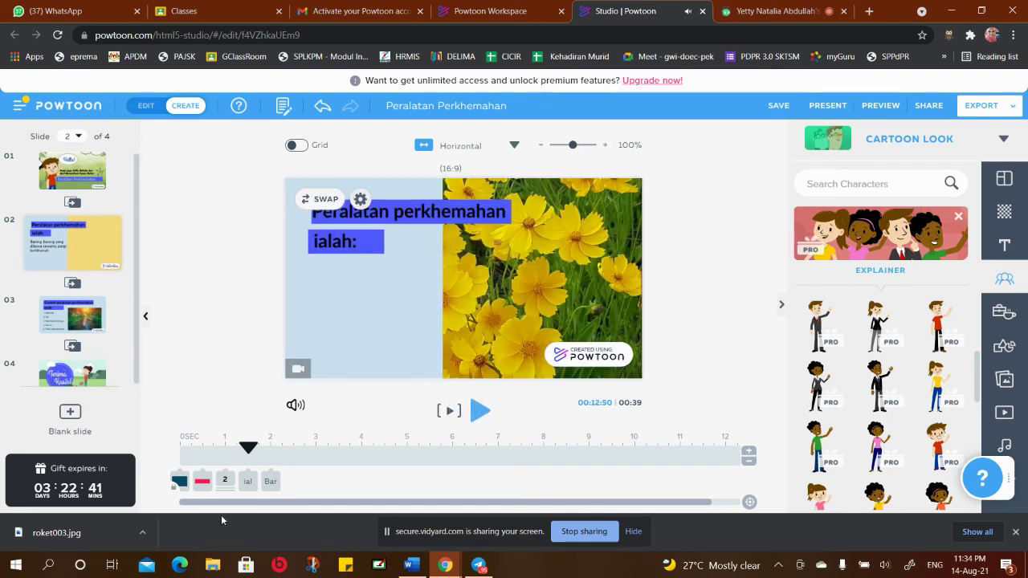
click(70, 167)
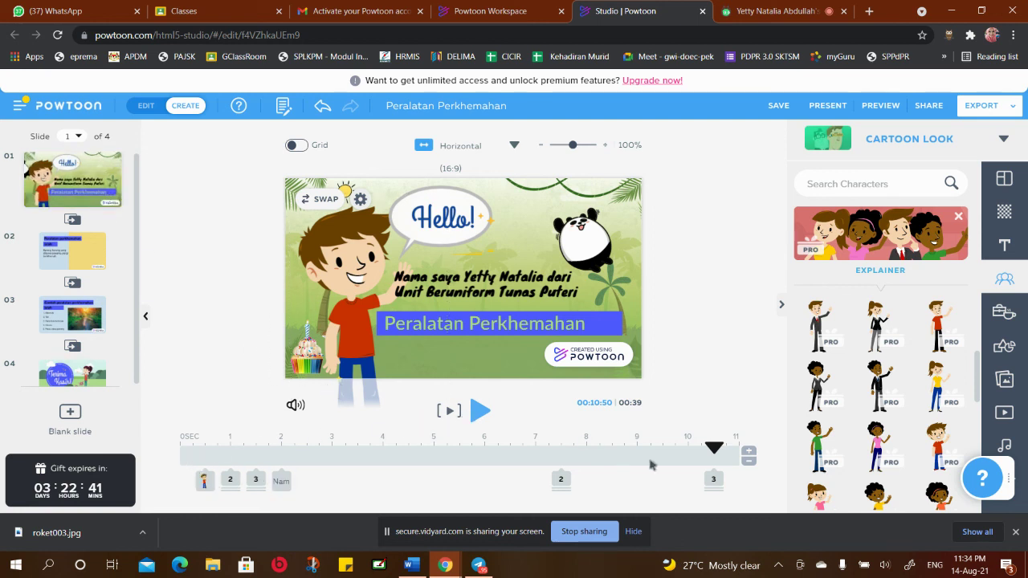
drag(713, 449, 358, 448)
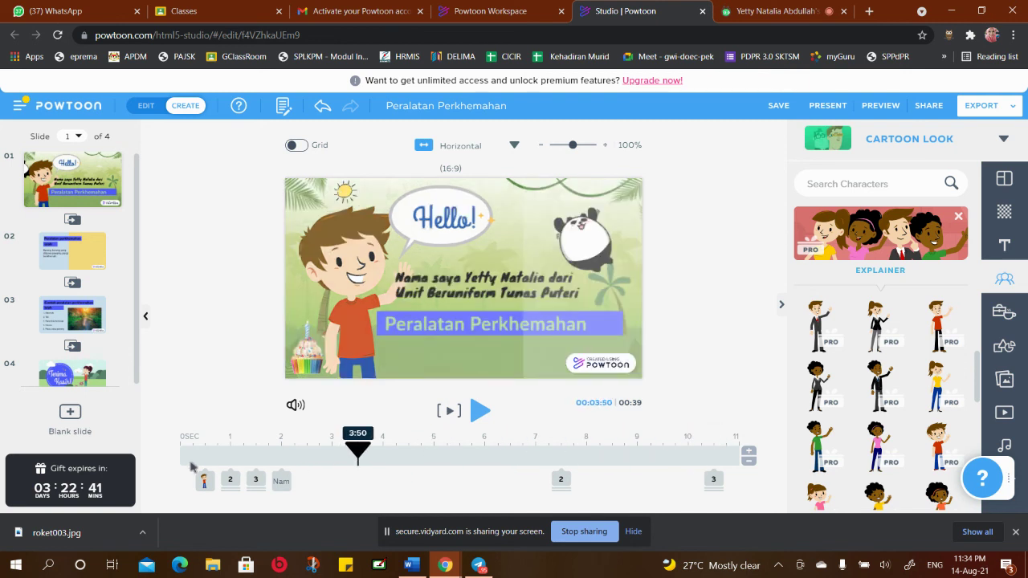
drag(193, 467, 180, 462)
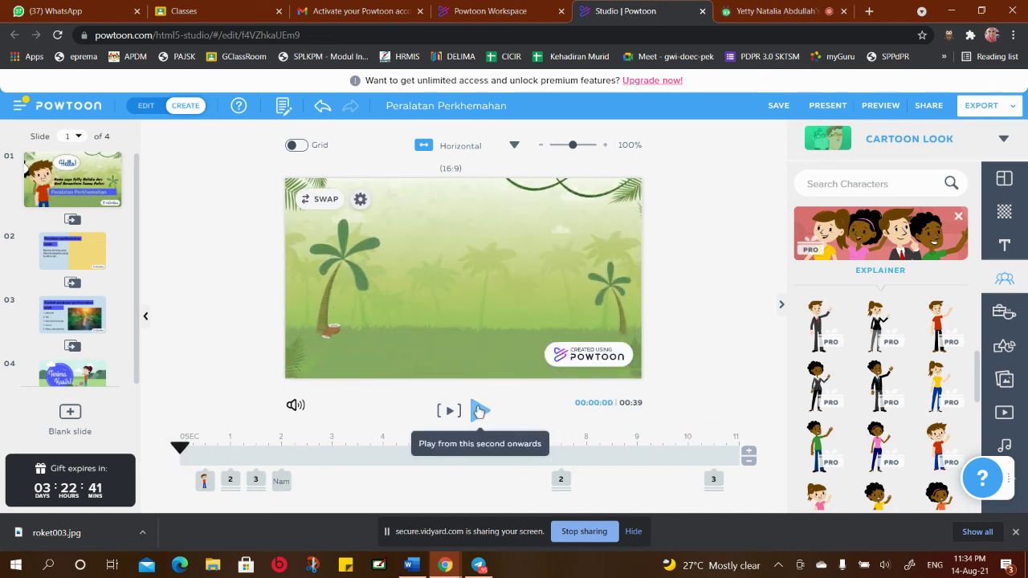
click(479, 411)
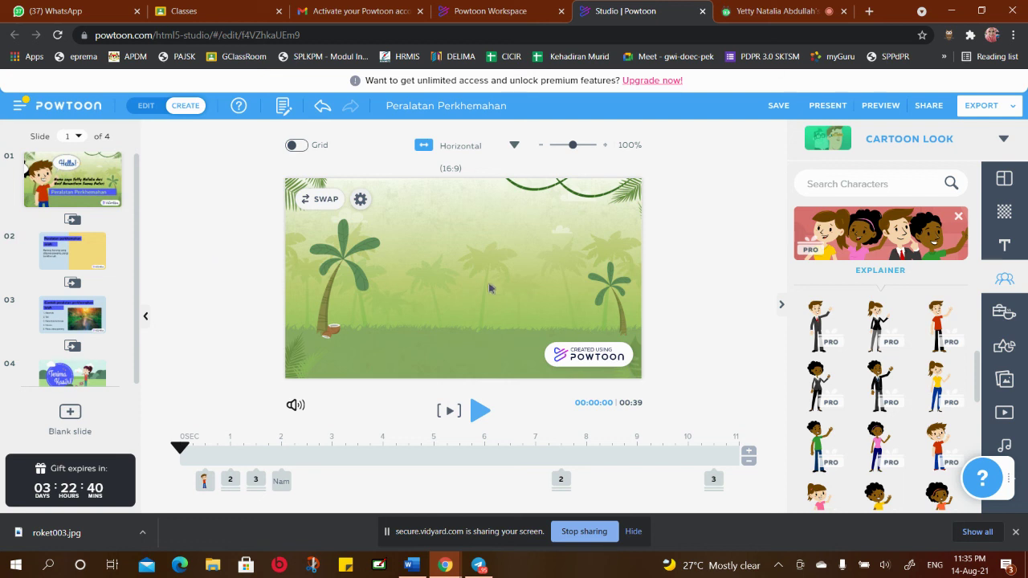
click(779, 107)
Generate a public share link under Export & Share and copy it to the clipboard
click(928, 108)
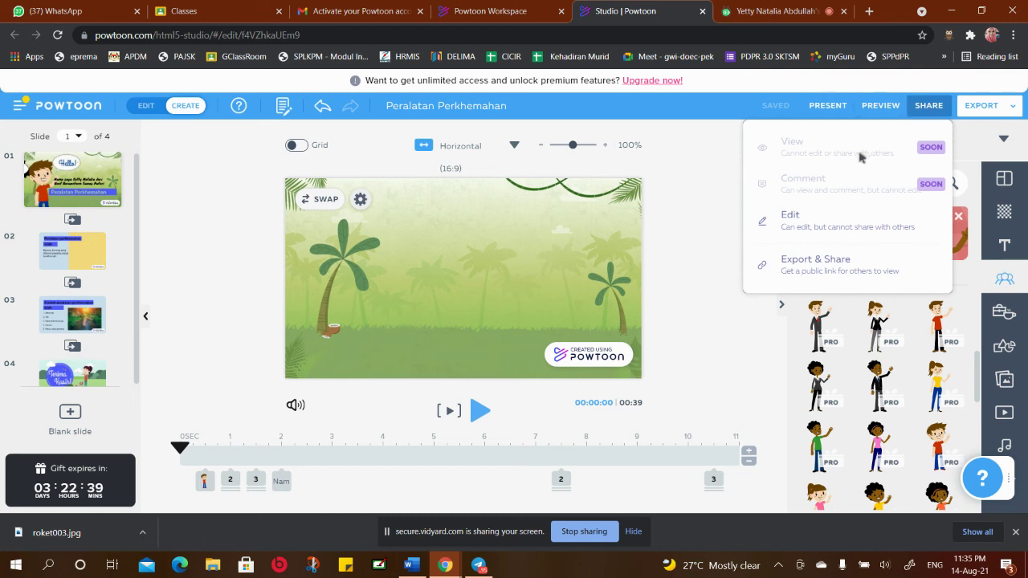
click(983, 106)
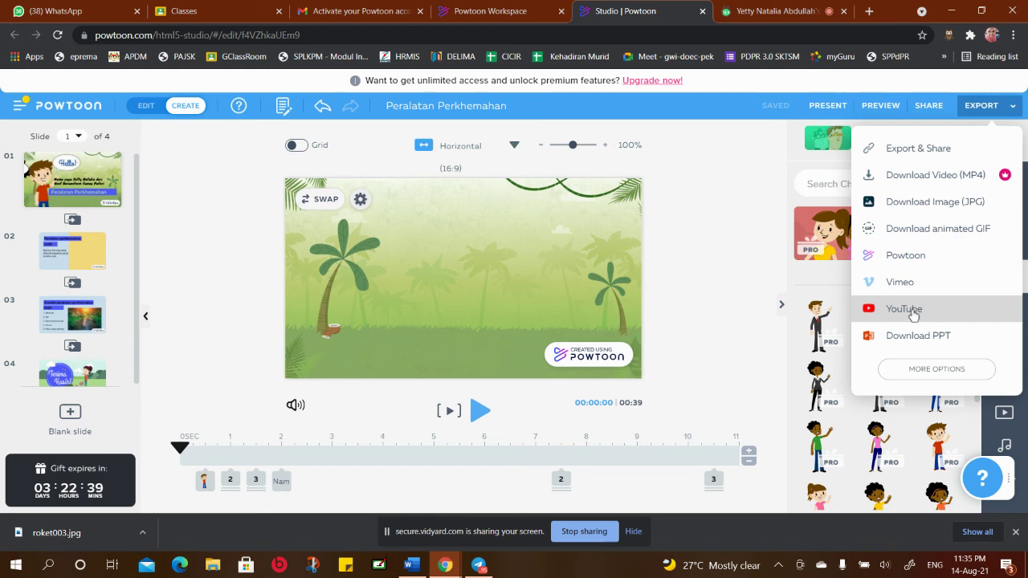
click(921, 152)
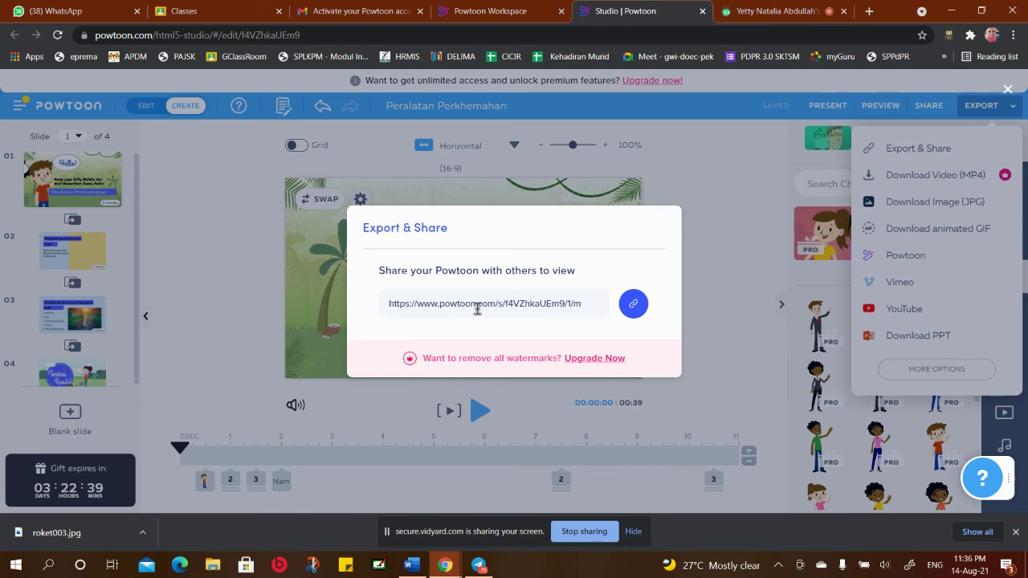
click(633, 305)
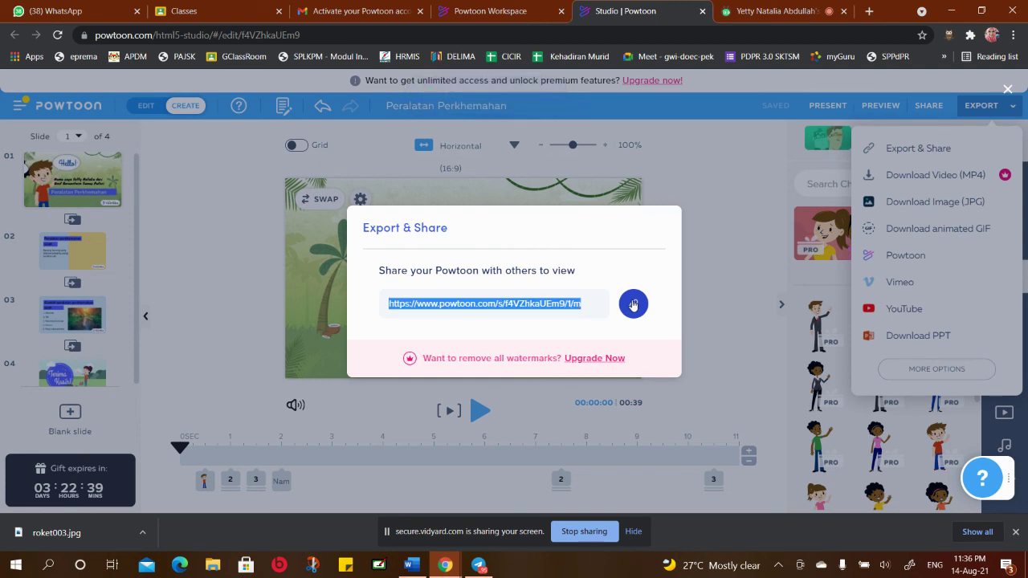
Switch to Telegram and open the Saved Messages chat
click(479, 565)
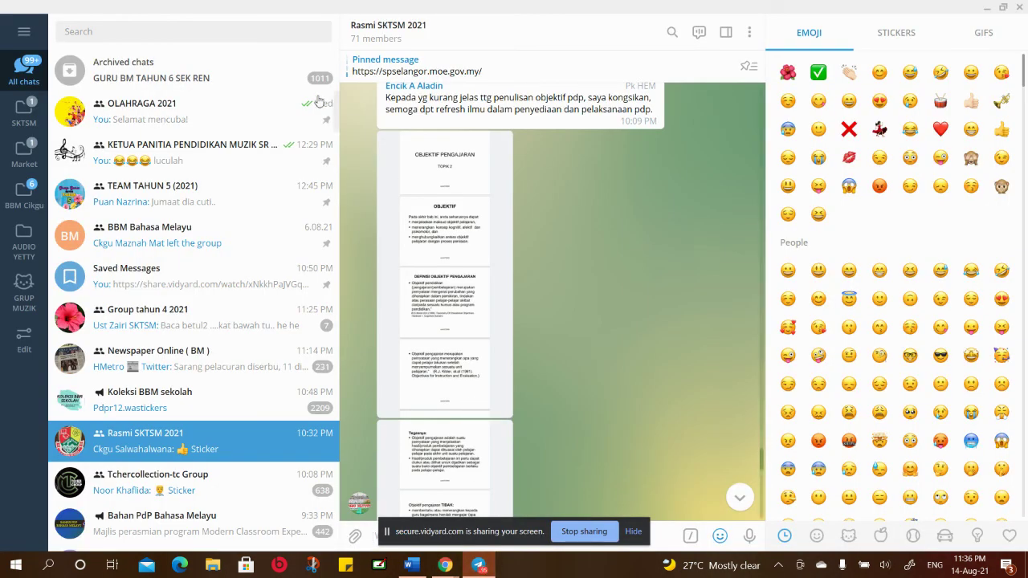
click(153, 114)
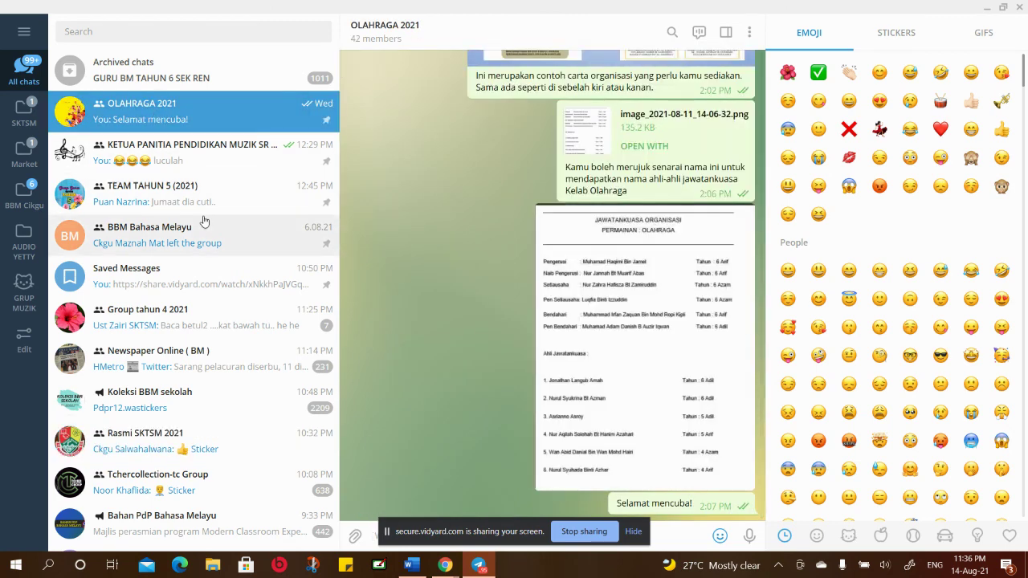
scroll(207, 153, down, 4)
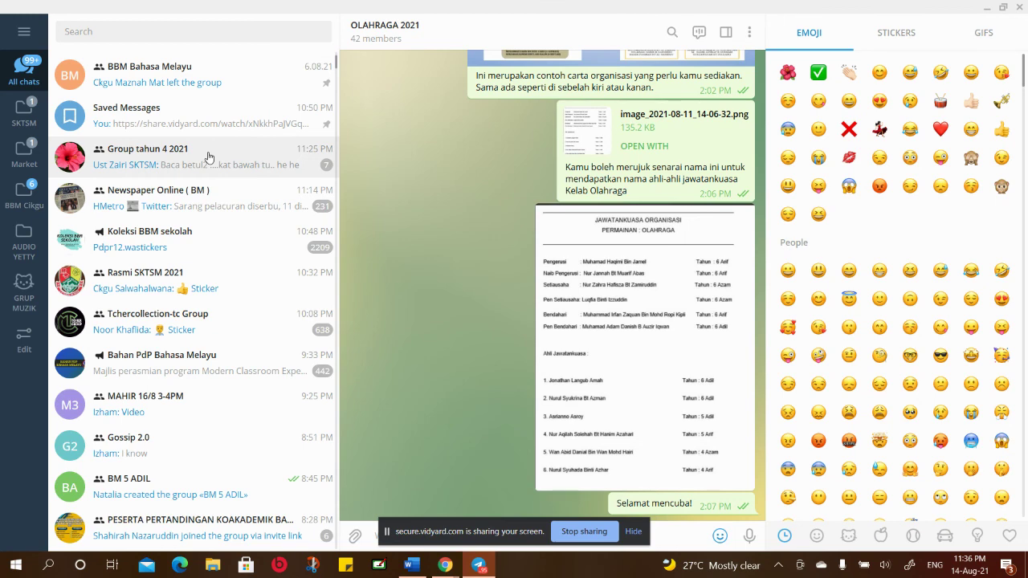
scroll(208, 155, up, 4)
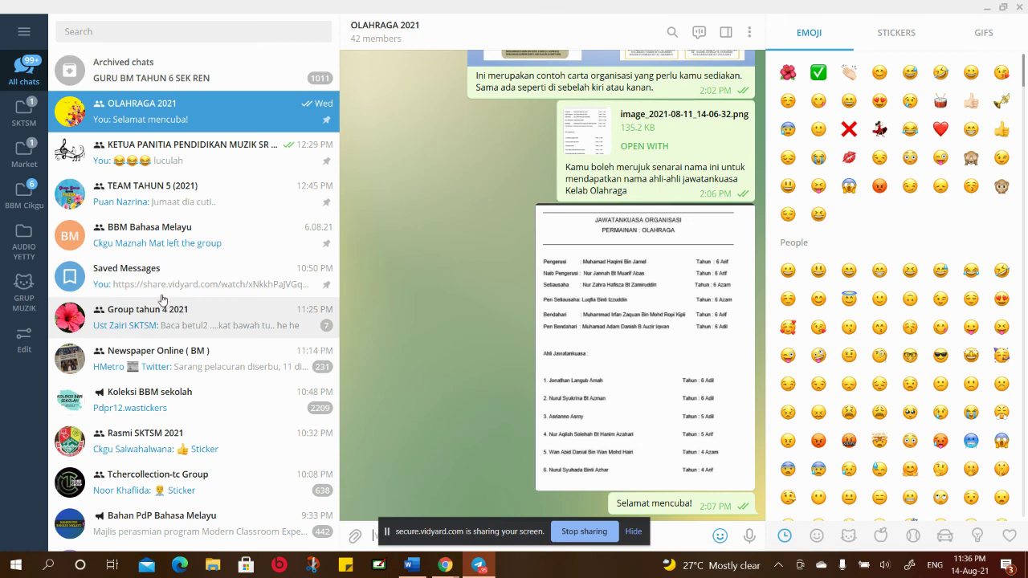
click(141, 280)
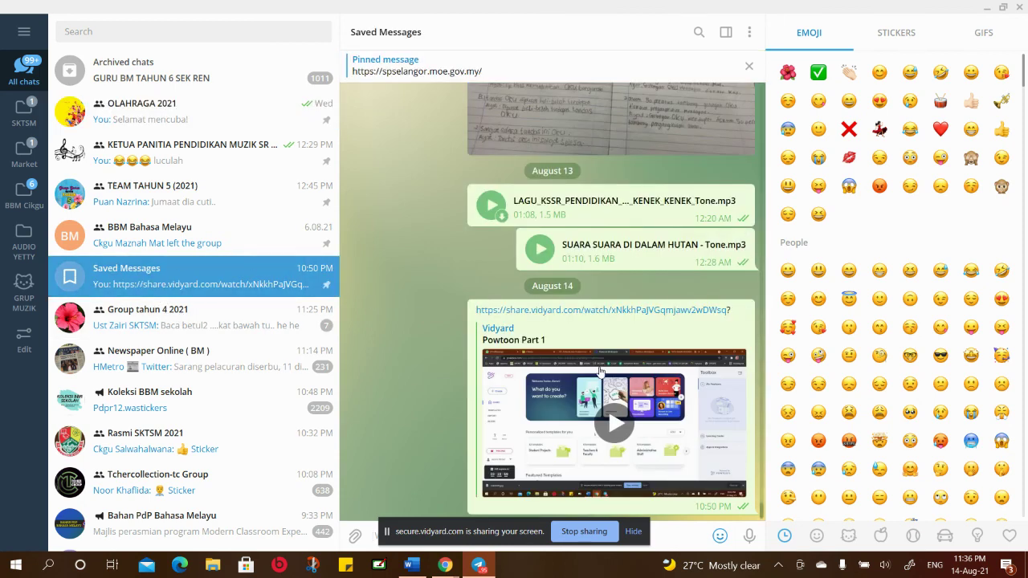
Paste the Powtoon share link into the message box and send it
drag(499, 533, 835, 504)
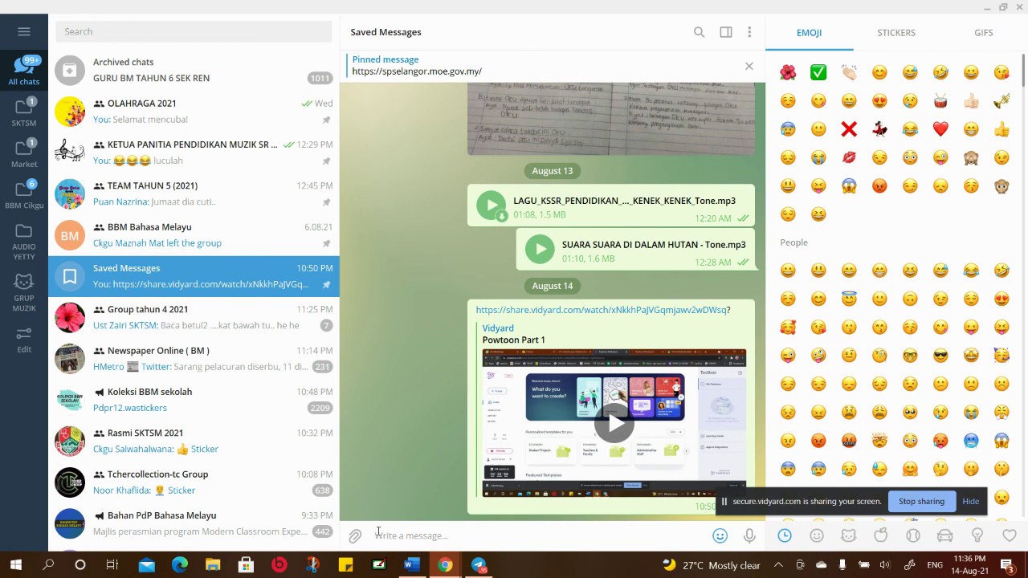
right_click(377, 535)
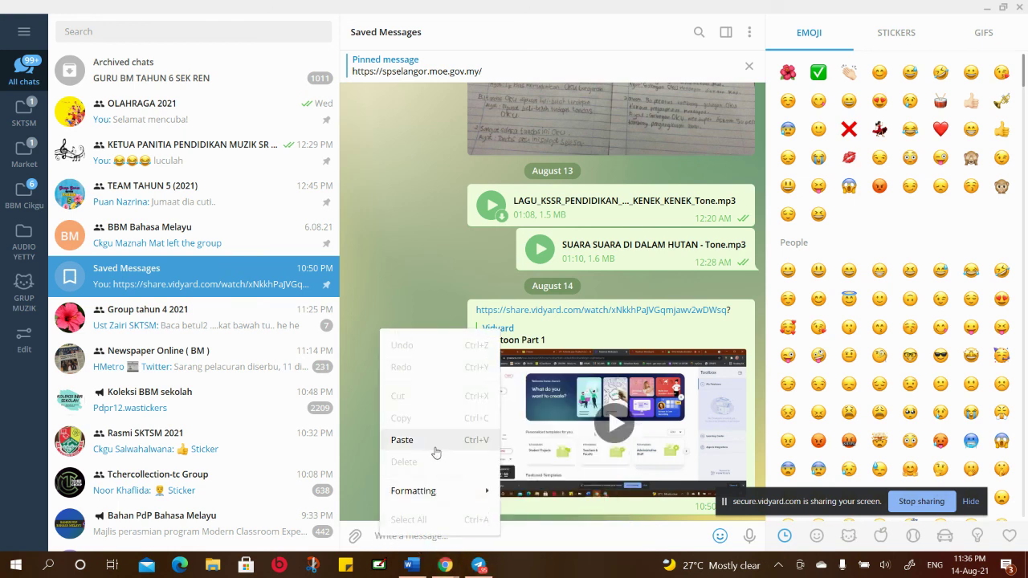
click(434, 446)
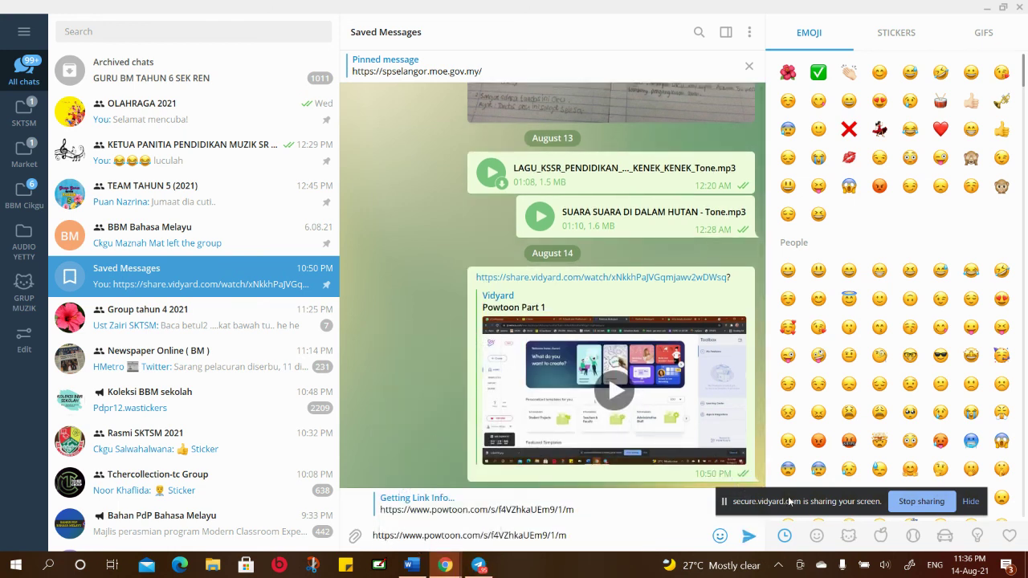
drag(789, 502, 824, 458)
click(747, 536)
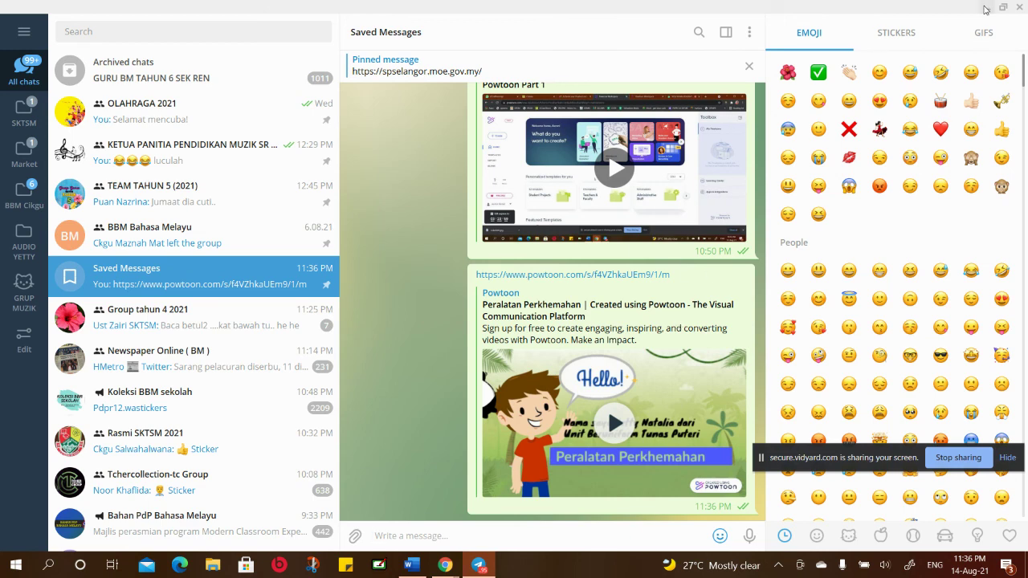
Minimize Telegram and dismiss Powtoon's Export & Share dialog to return to the editor
click(987, 9)
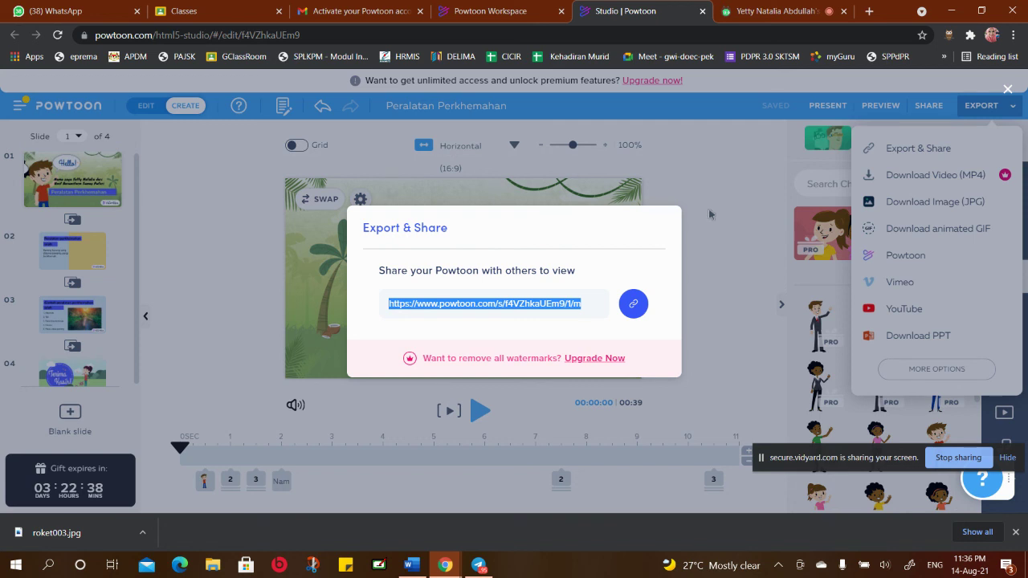
click(632, 303)
click(758, 208)
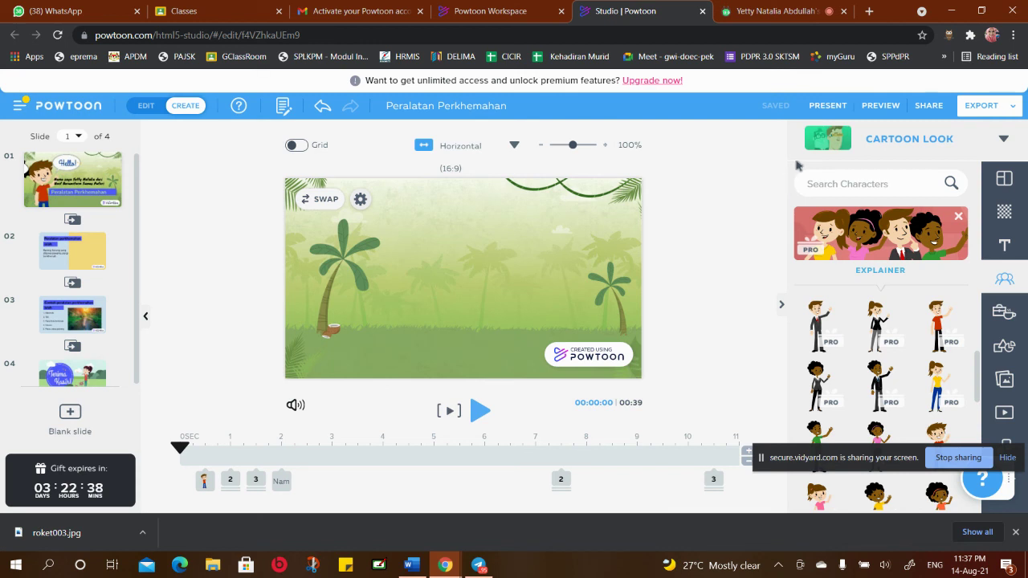